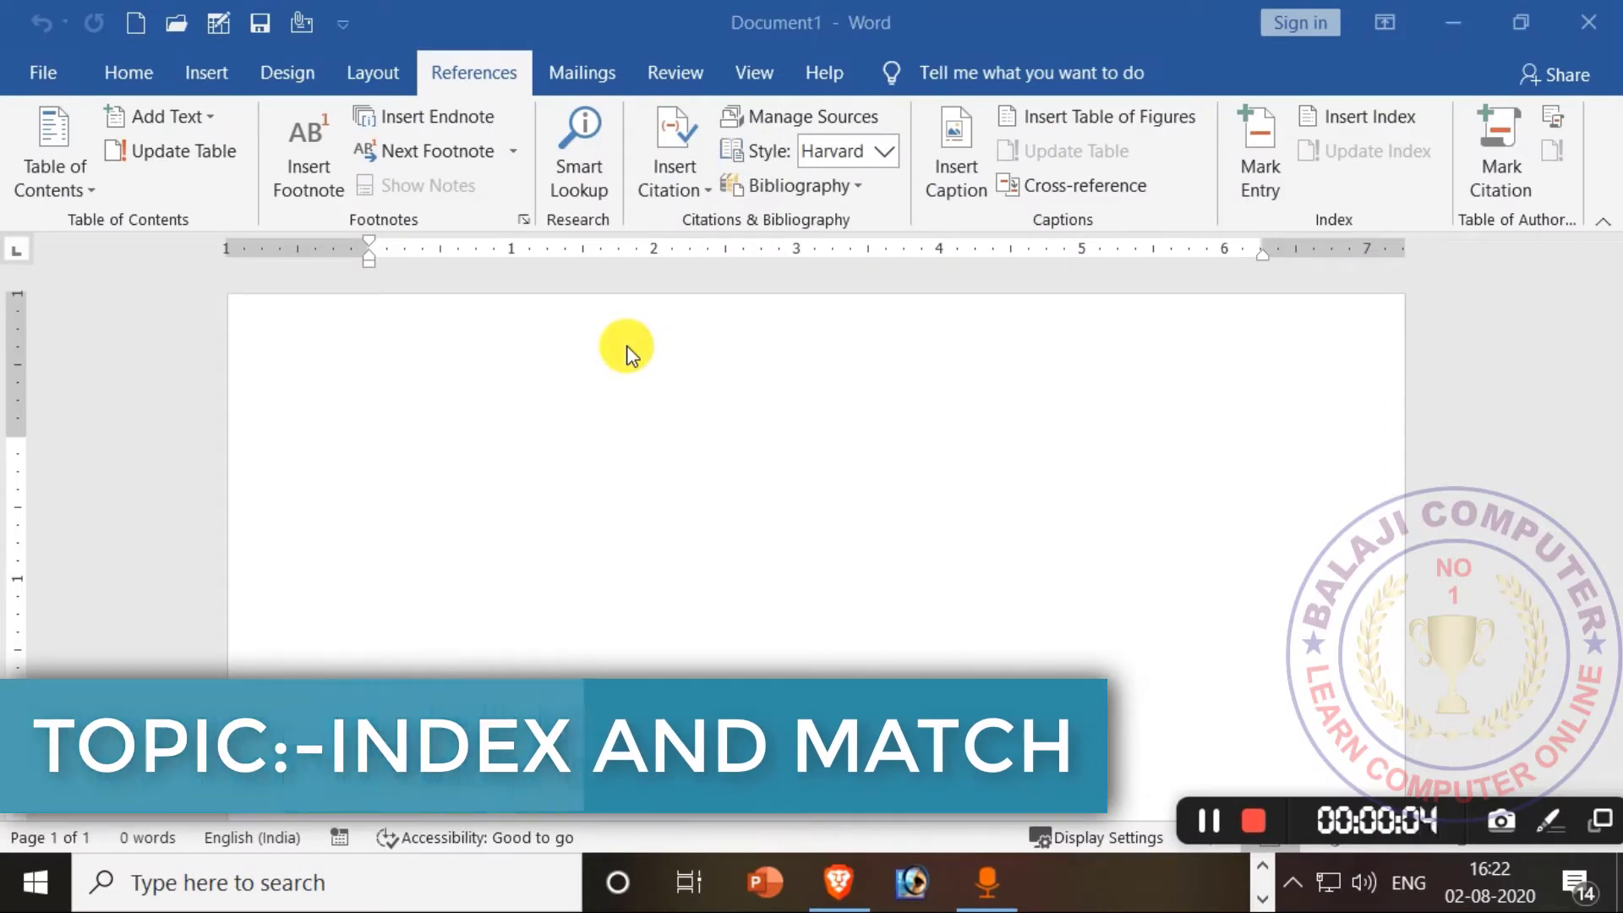
Enter the title INDEX in the blank document and, several empty lines below it, a second title TABLE INDEX.
left_click(453, 406)
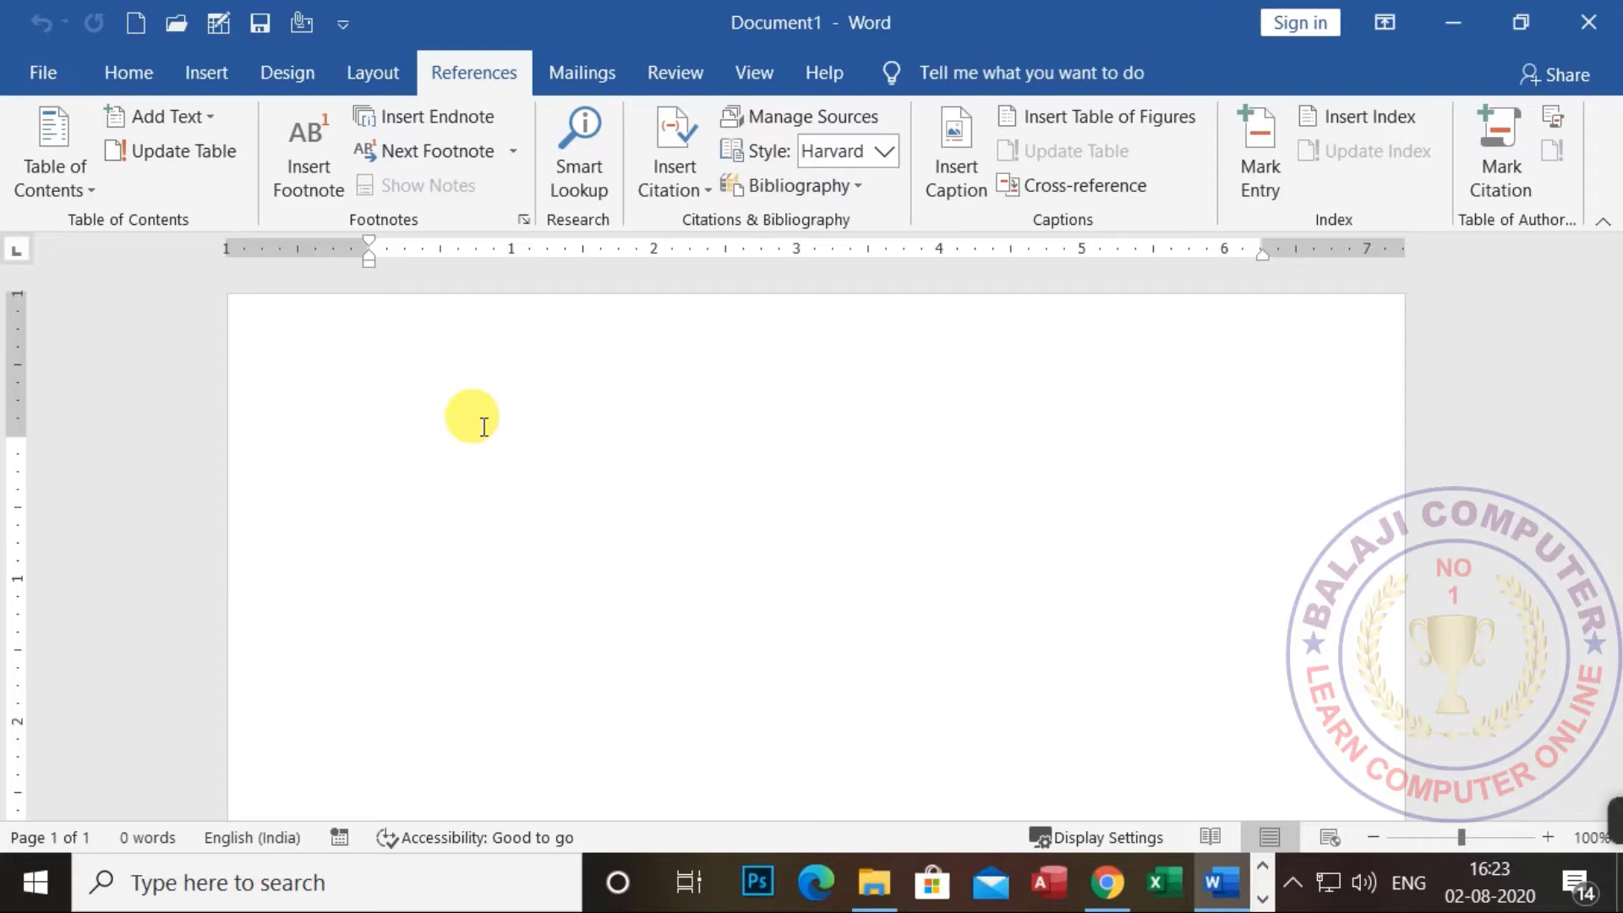
type("INDEX")
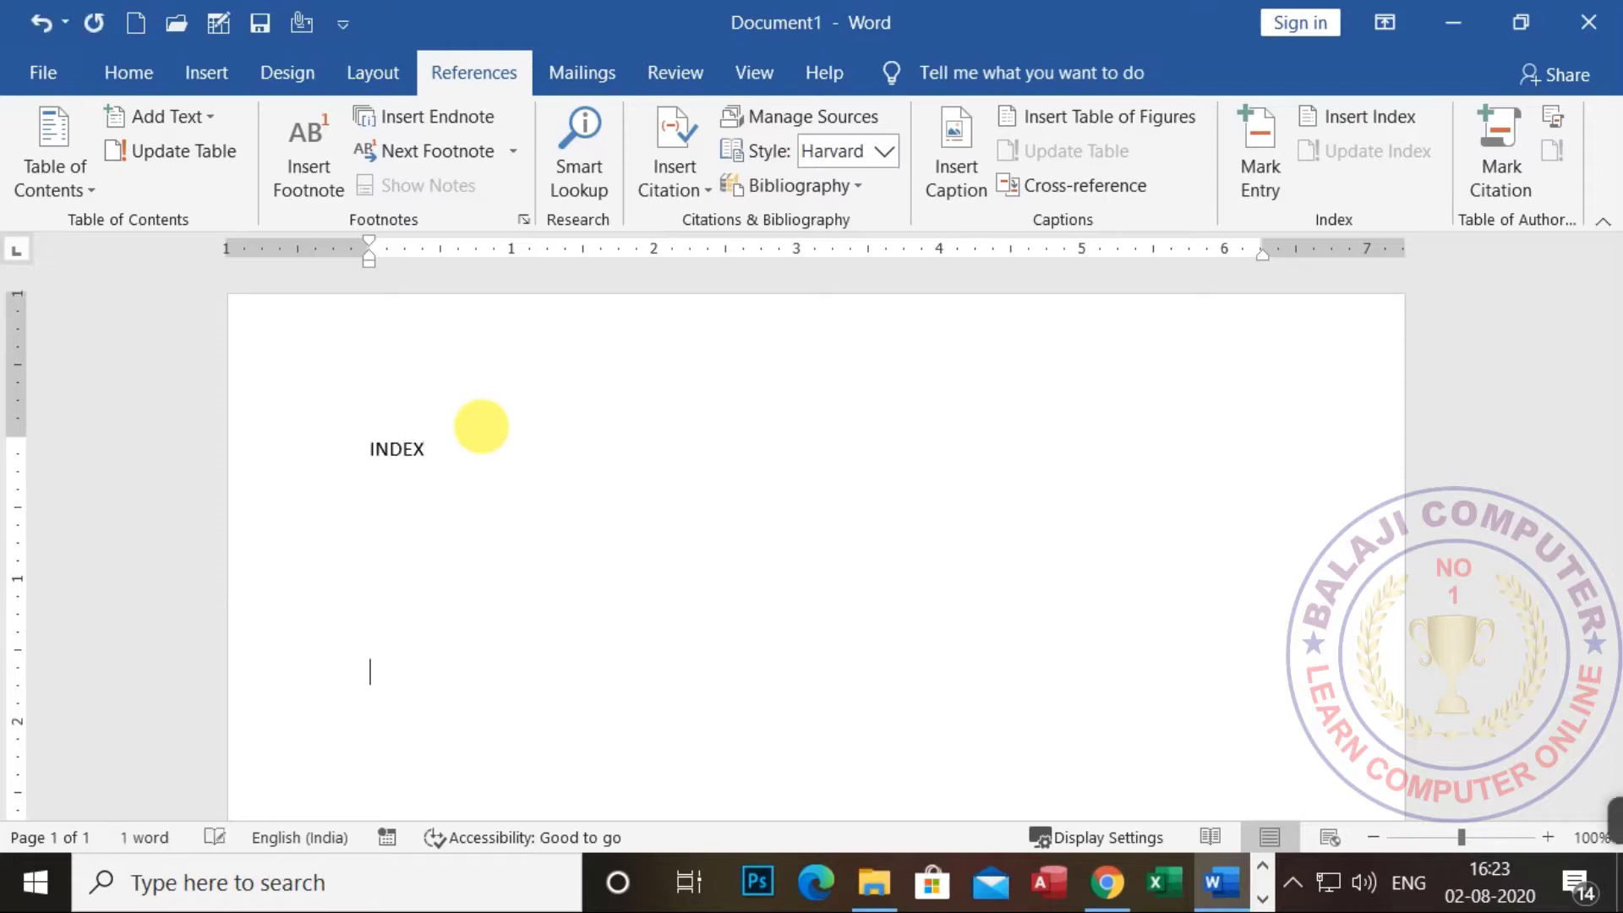
key("Return")
key("Return")
key("Return")
key("Return")
key("Return")
type("T")
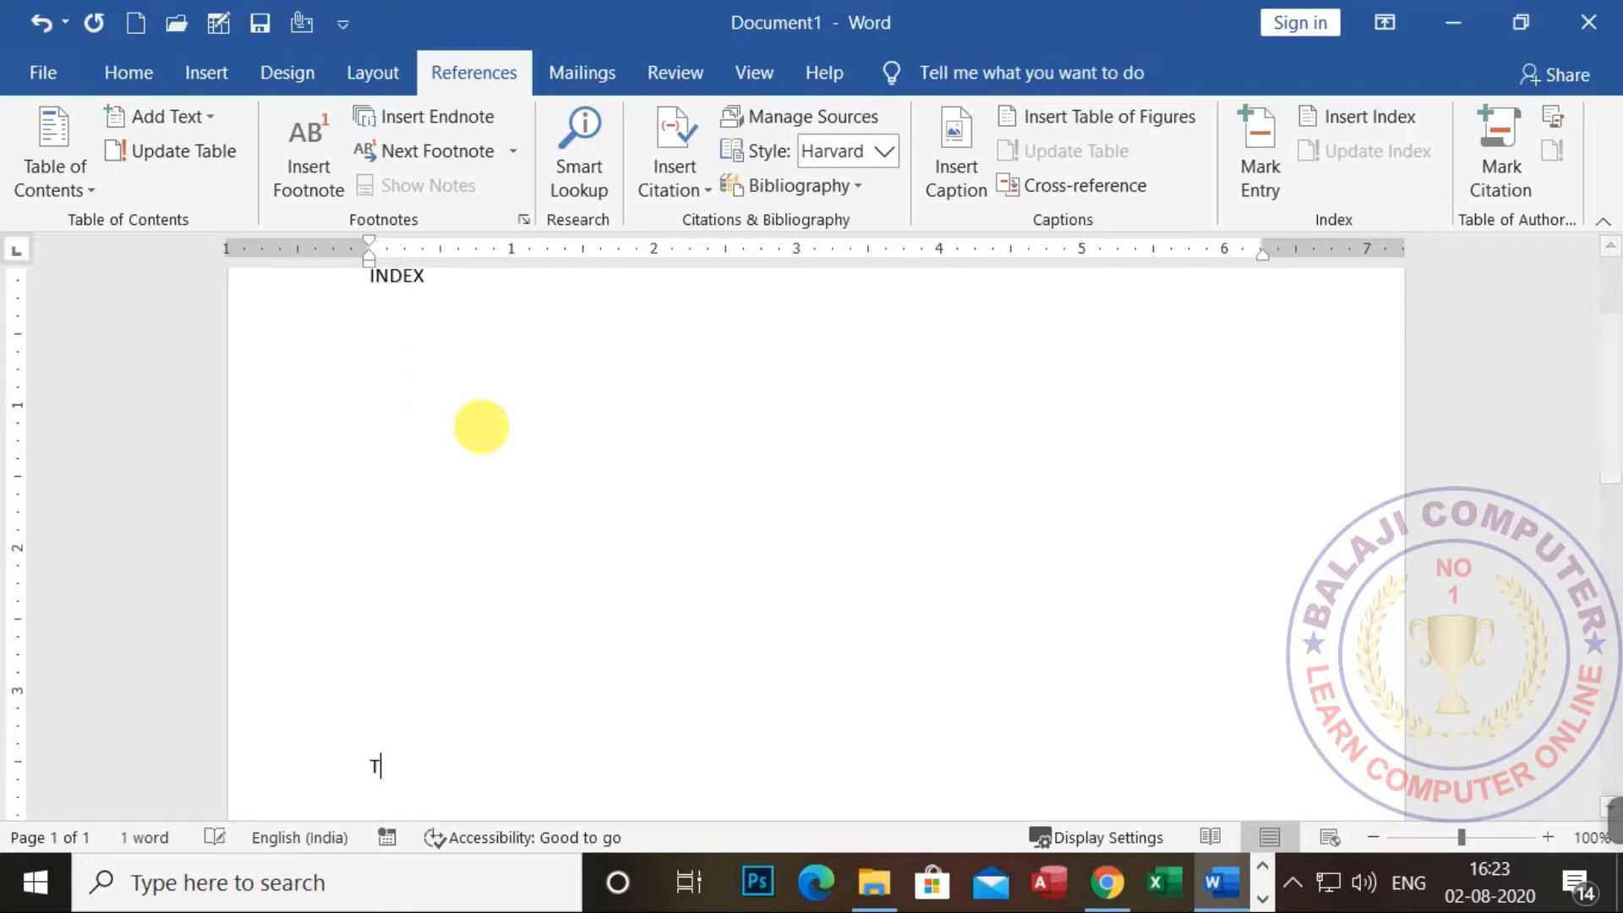
type("ABLE INDEX")
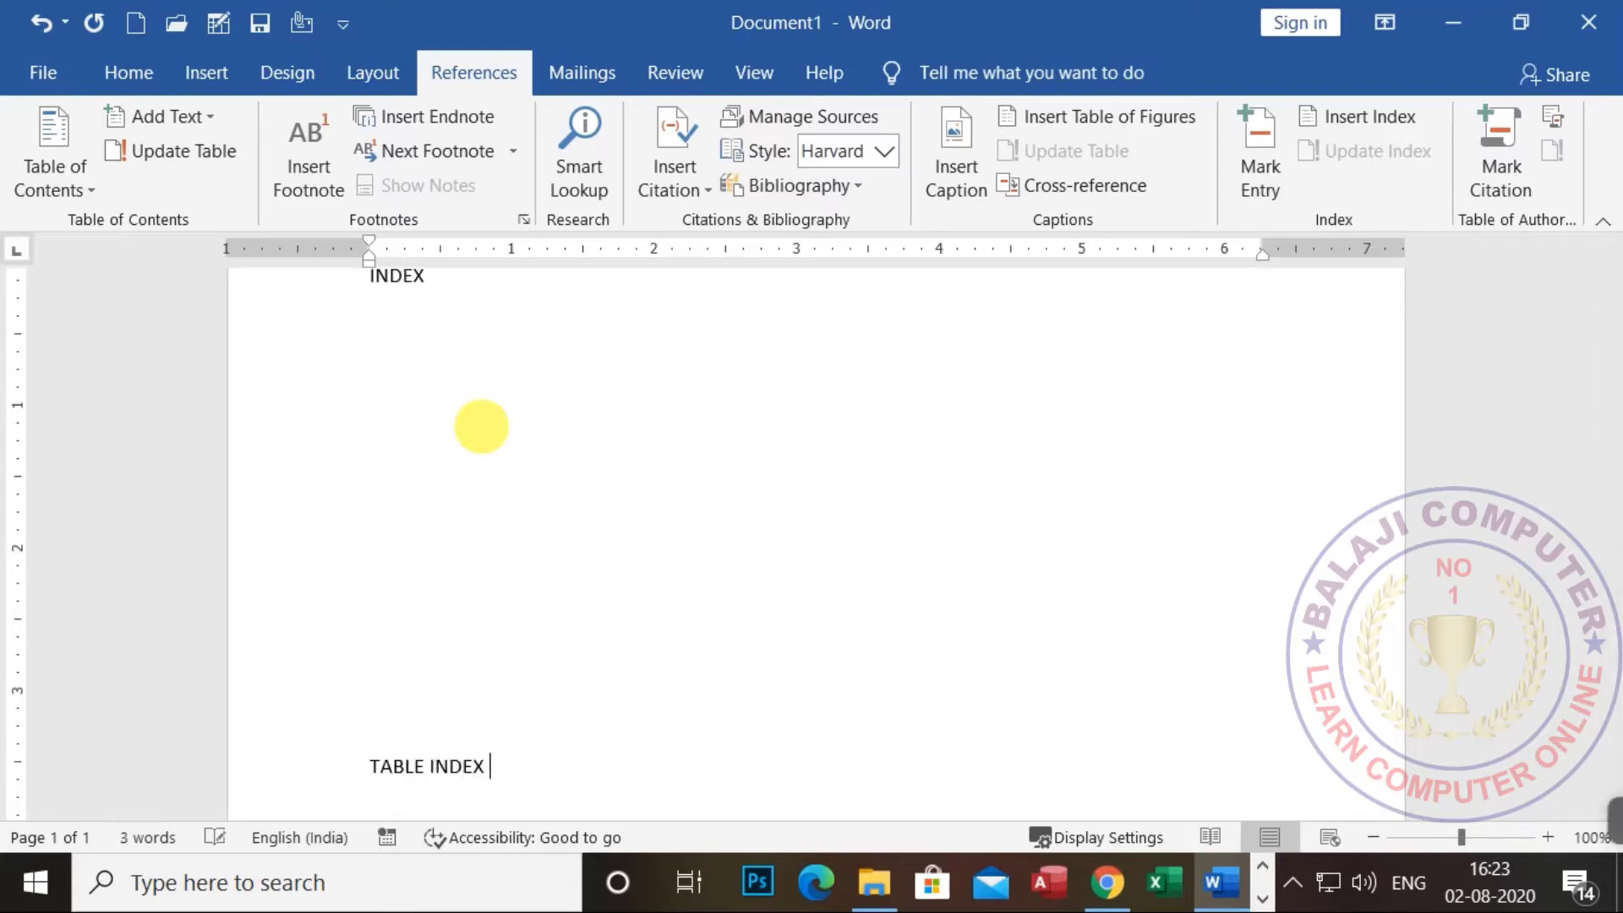
Format the INDEX title at 22 pt, centred and bold.
scroll(526, 519, "up", 2)
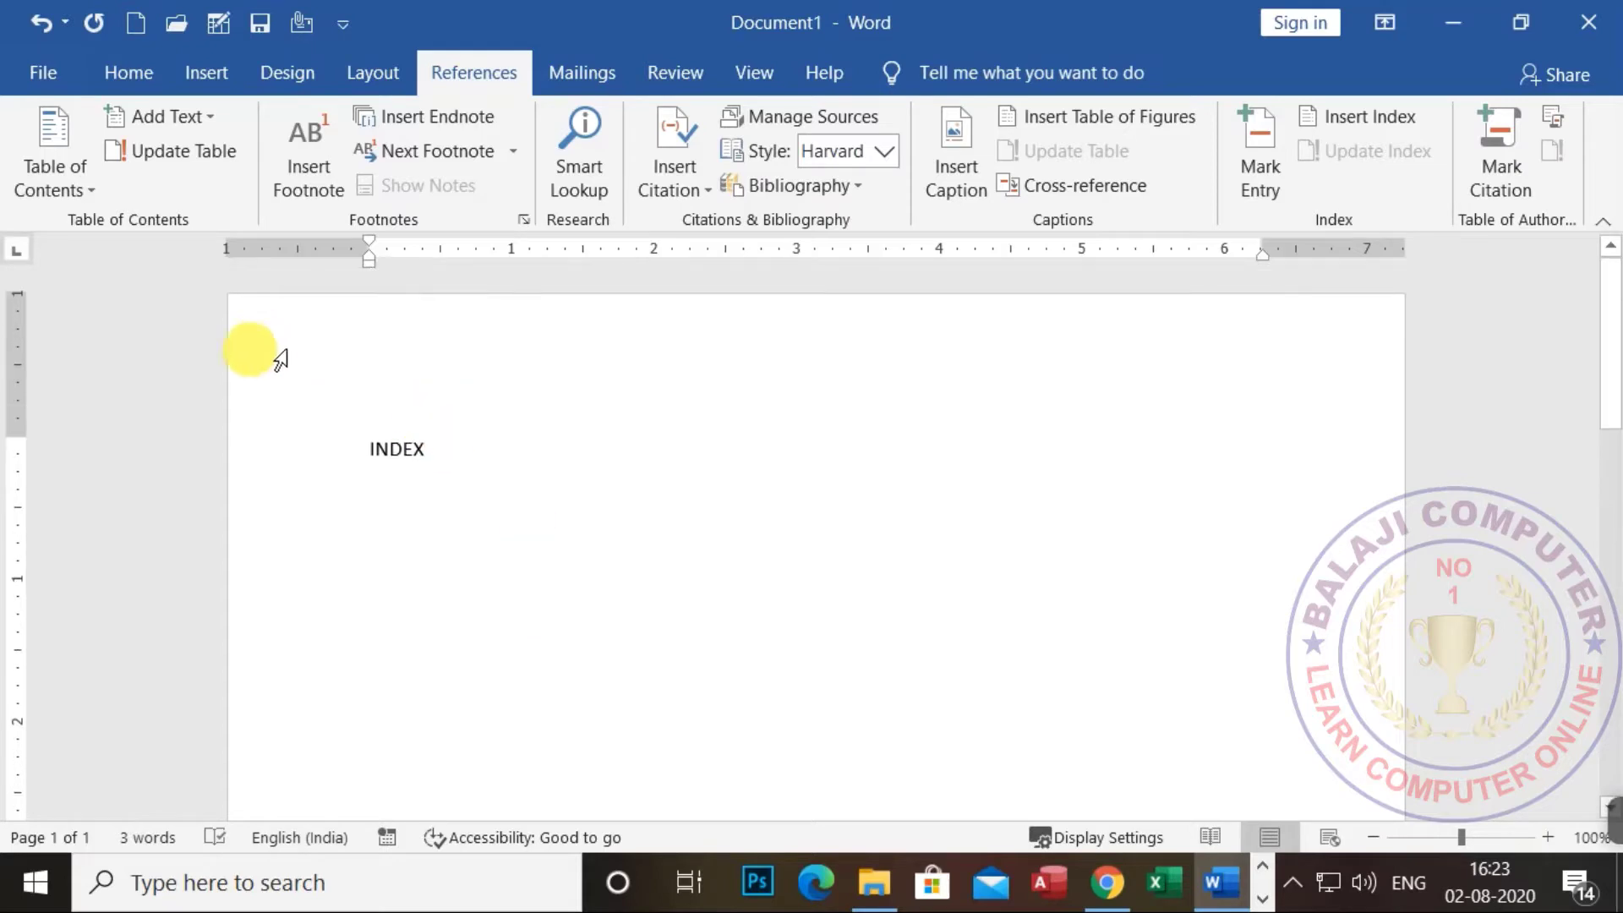
left_click(291, 448)
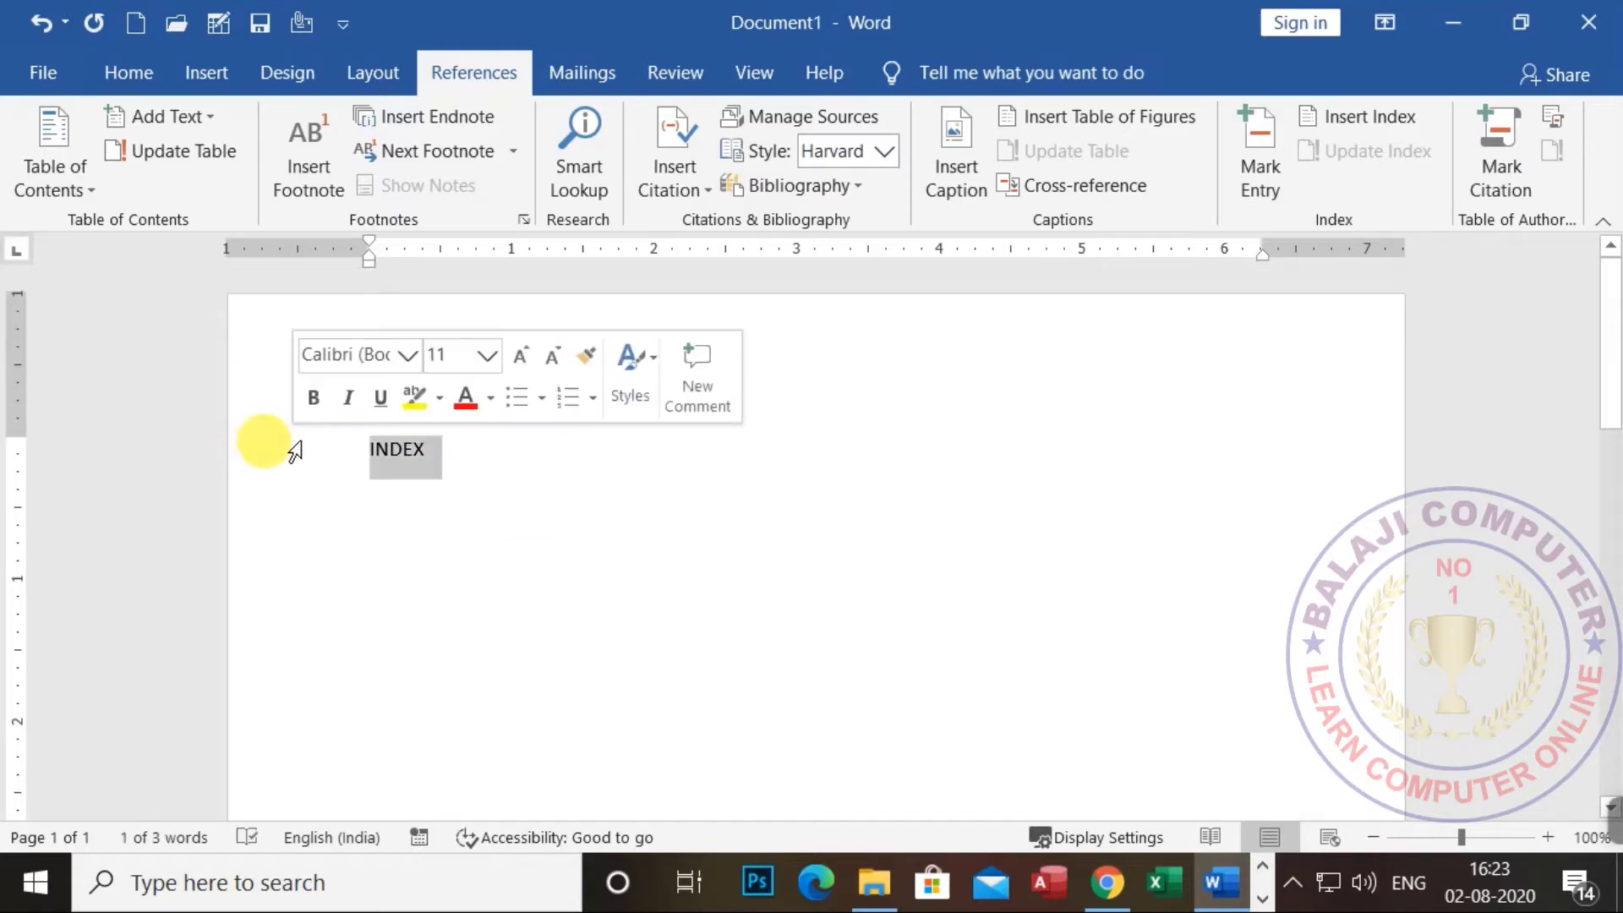
left_click(531, 363)
left_click(531, 363)
left_click(531, 363)
left_click(531, 362)
left_click(531, 362)
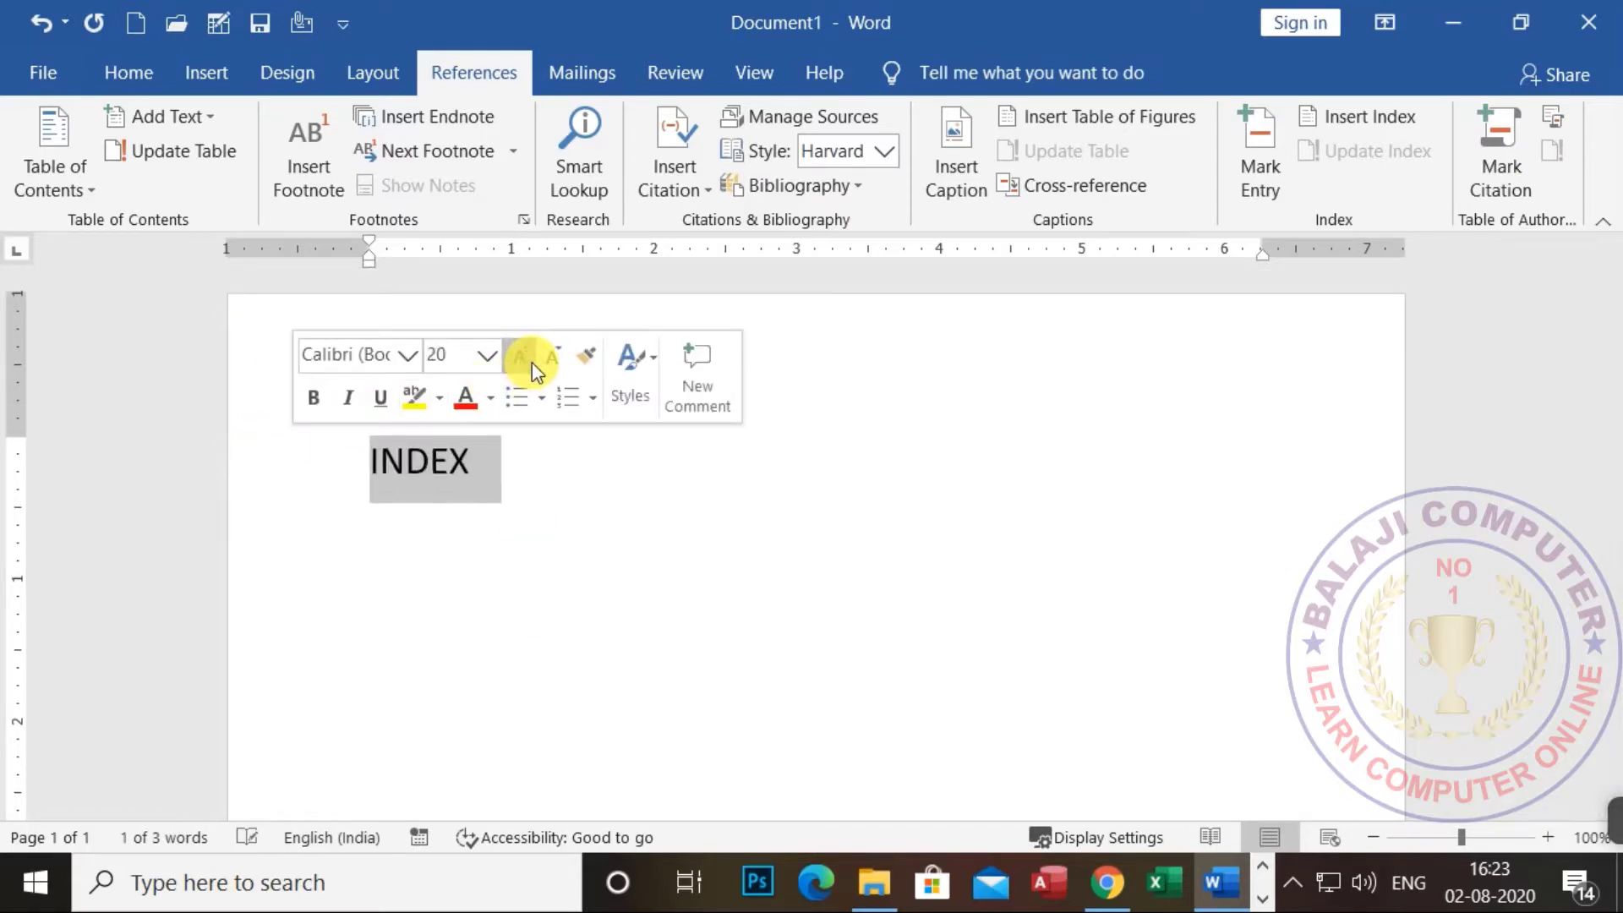
left_click(531, 362)
left_click(135, 78)
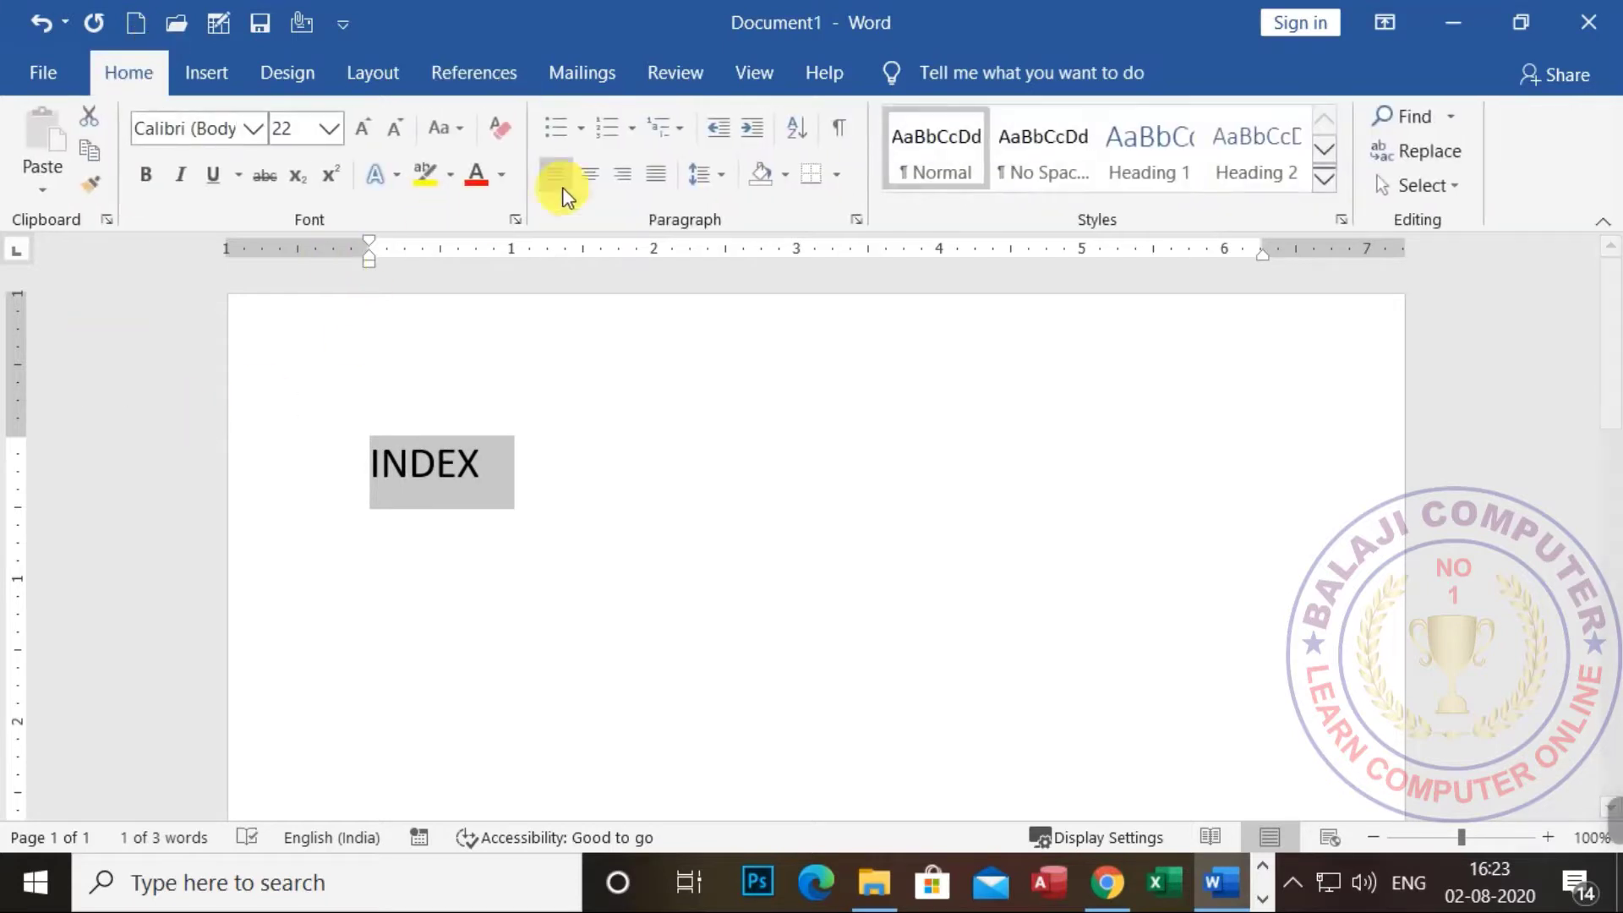
left_click(591, 173)
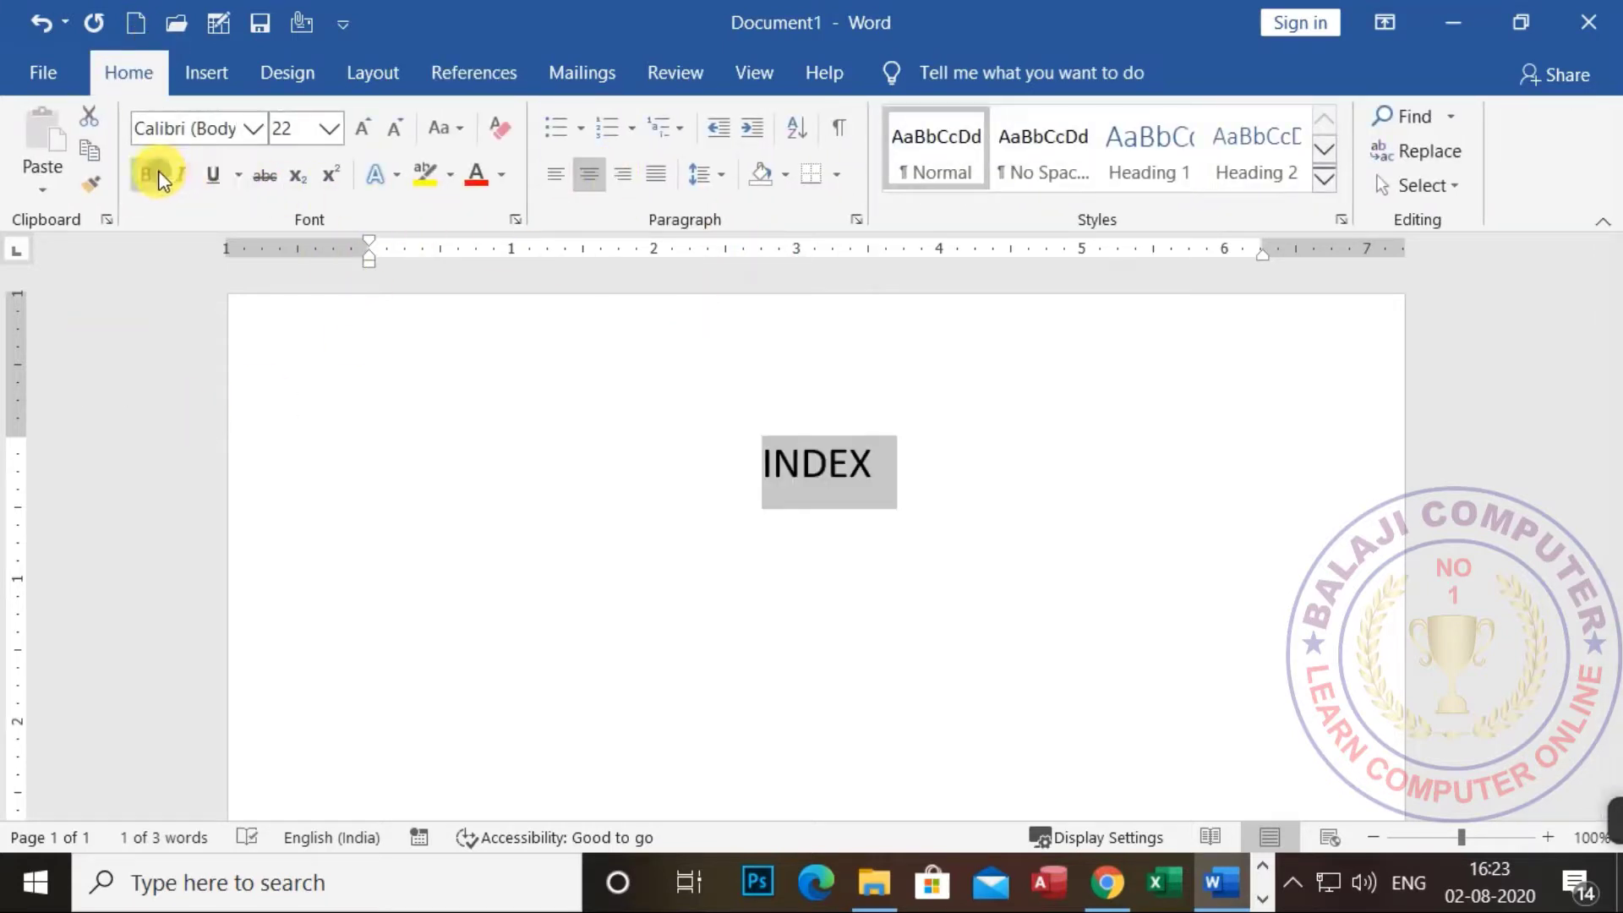
left_click(145, 174)
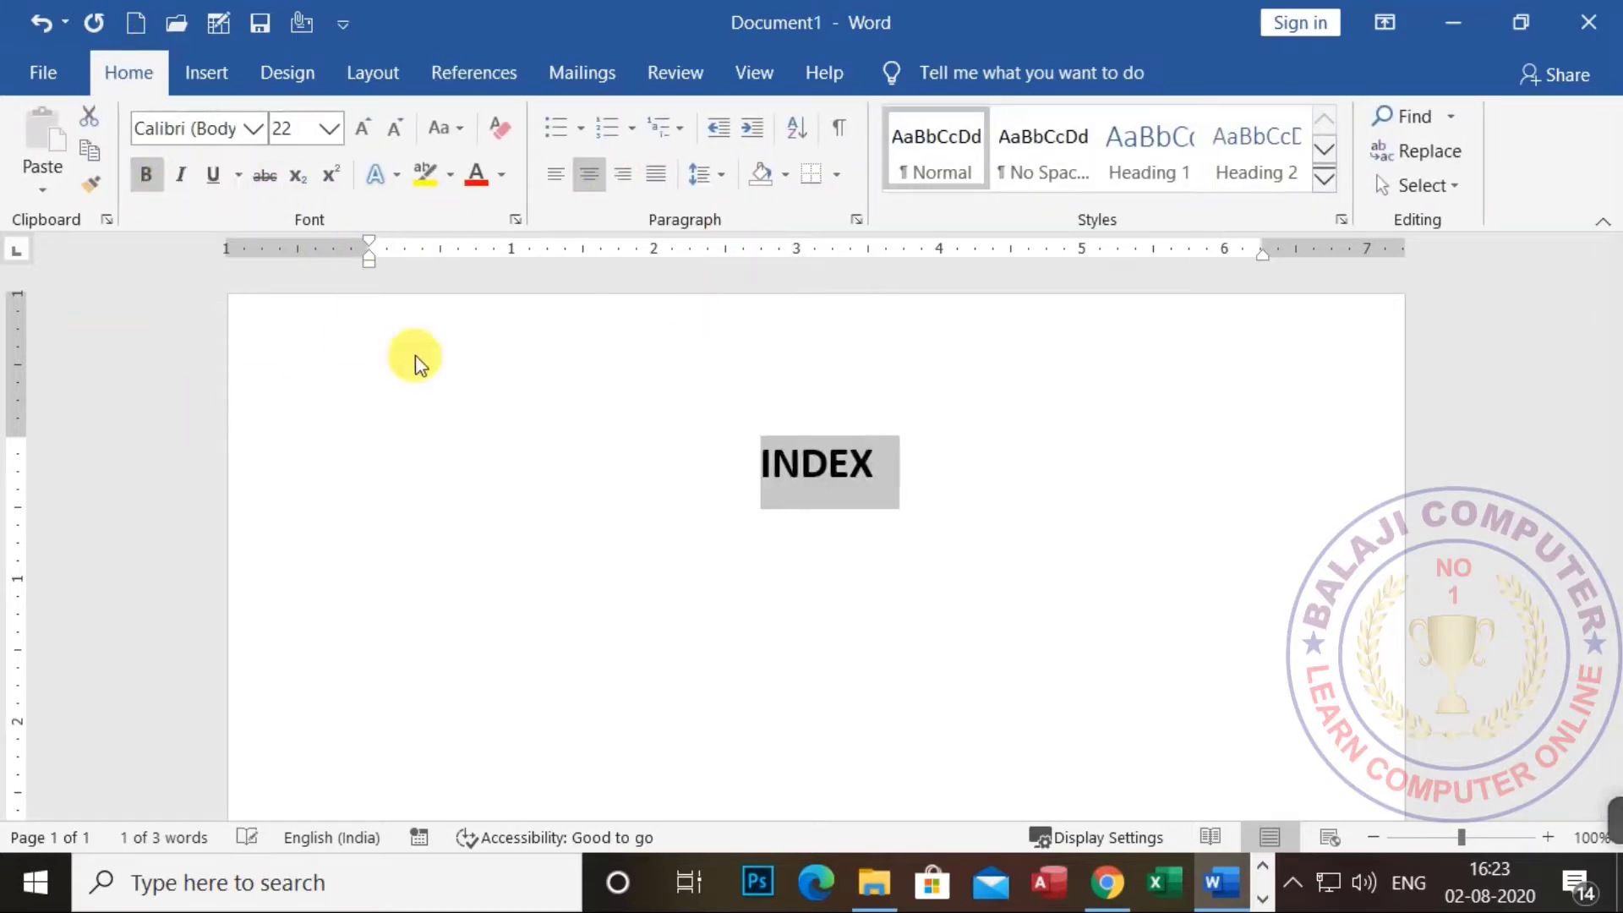
Copy the INDEX title's formatting onto the TABLE INDEX title with Format Painter.
left_click(102, 199)
scroll(464, 671, "down", 6)
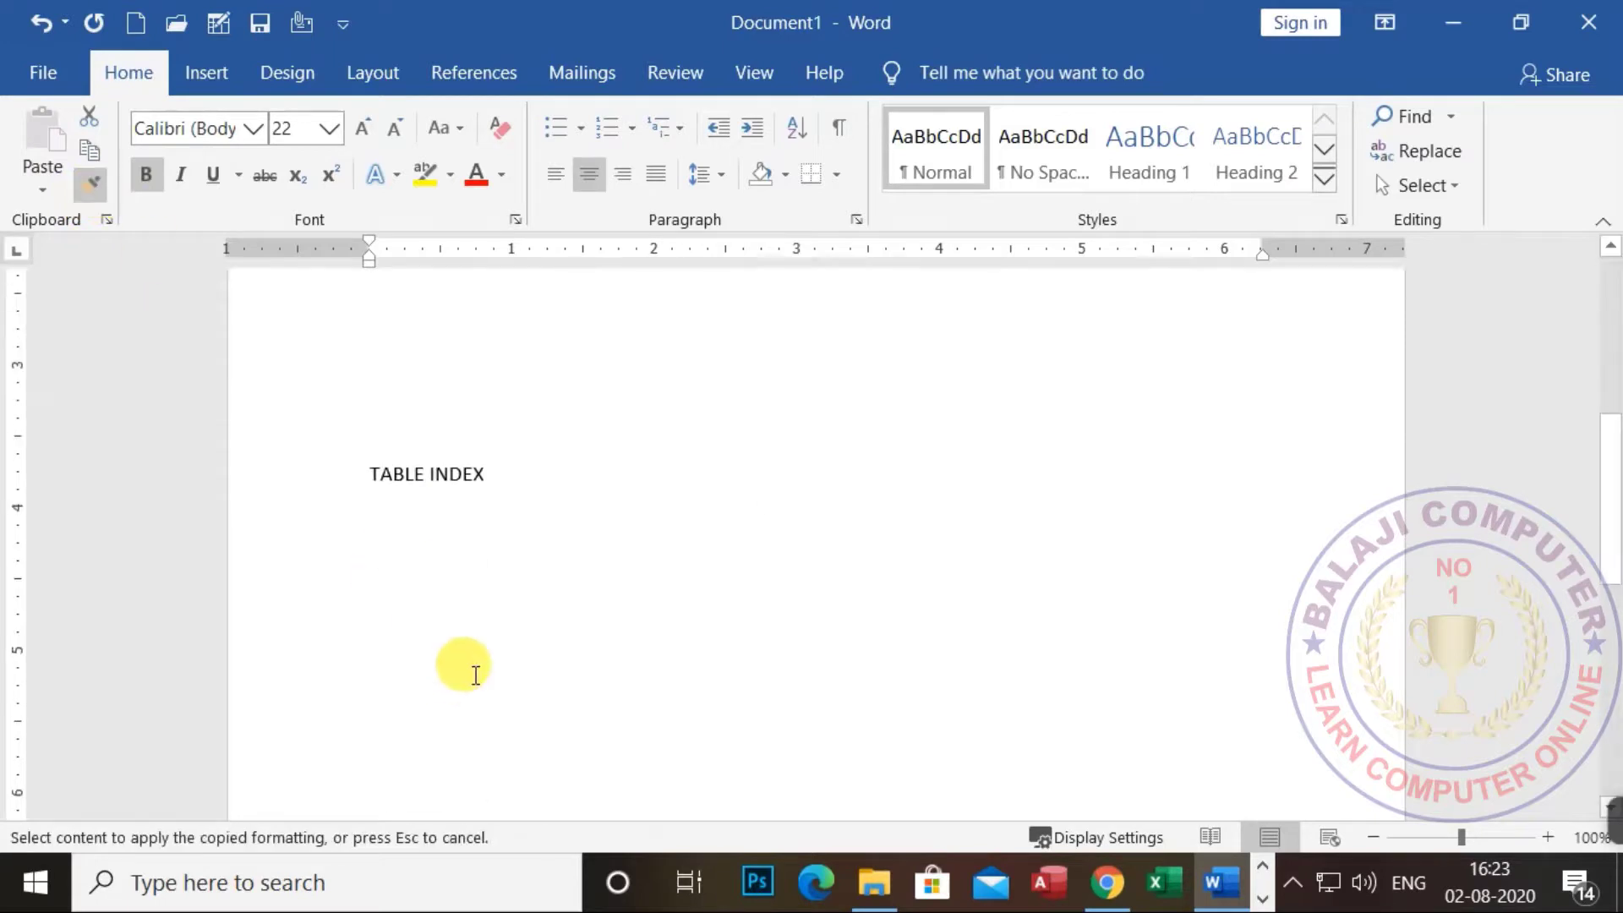
left_click(315, 484)
Add empty lines below the TABLE INDEX title until the cursor is at the start of page 2.
left_click(825, 696)
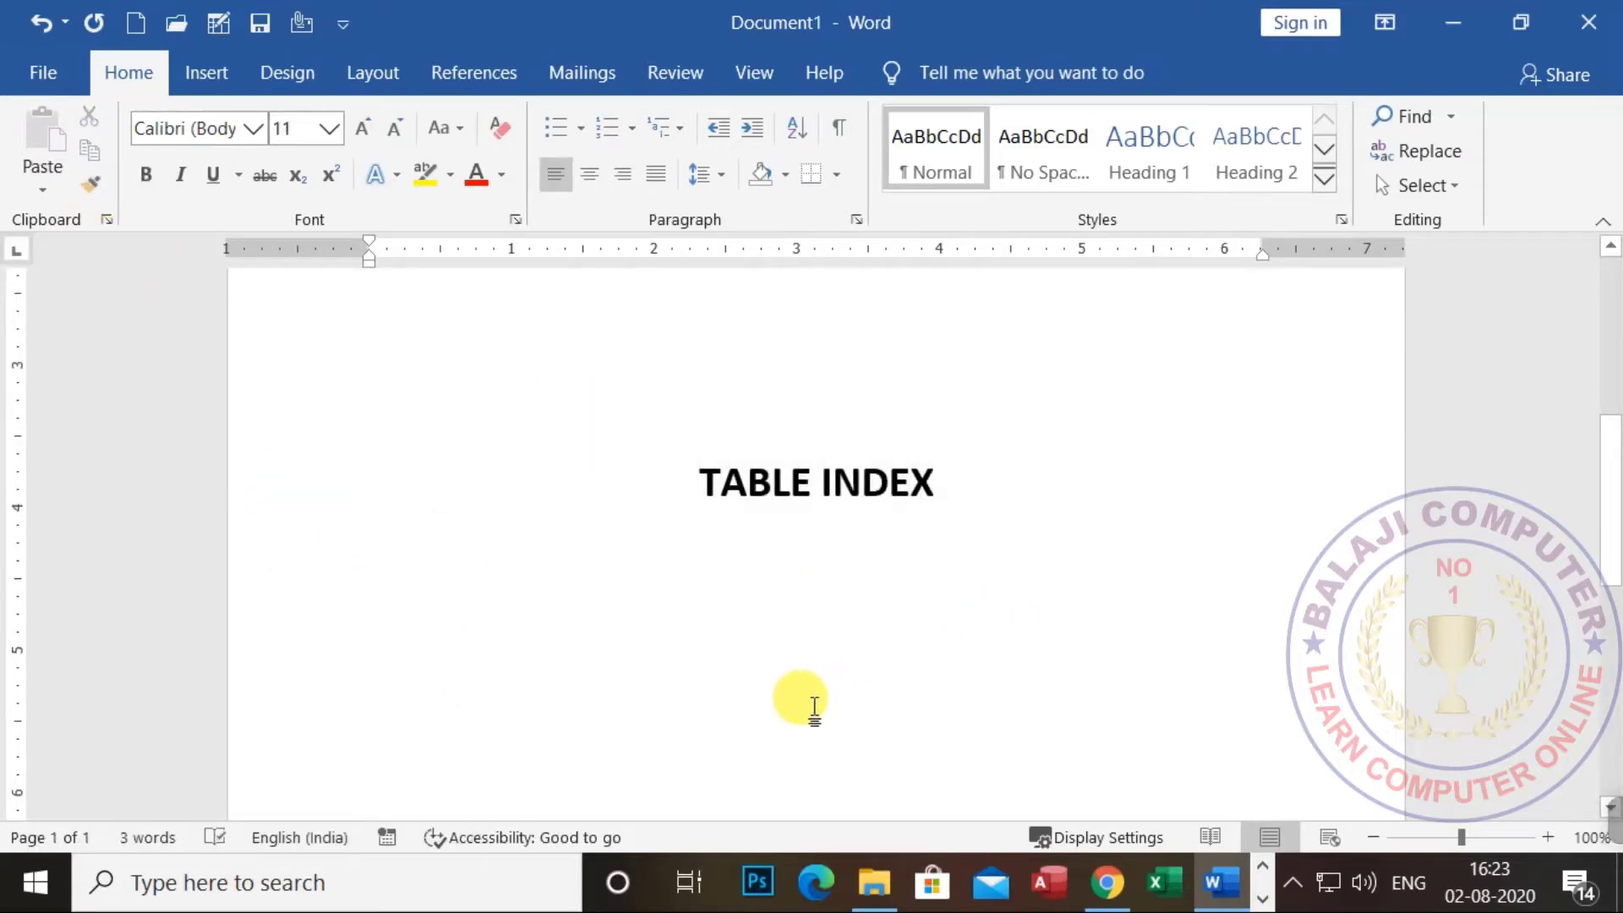
key("Return")
key("Return")
key("Return")
key("Return")
key("Return")
key("Return")
key("Return")
key("Return")
key("Return")
key("Return")
key("Return")
key("Return")
key("Return")
key("Return")
key("Return")
key("Return")
key("Return")
key("Return")
key("Return")
key("Return")
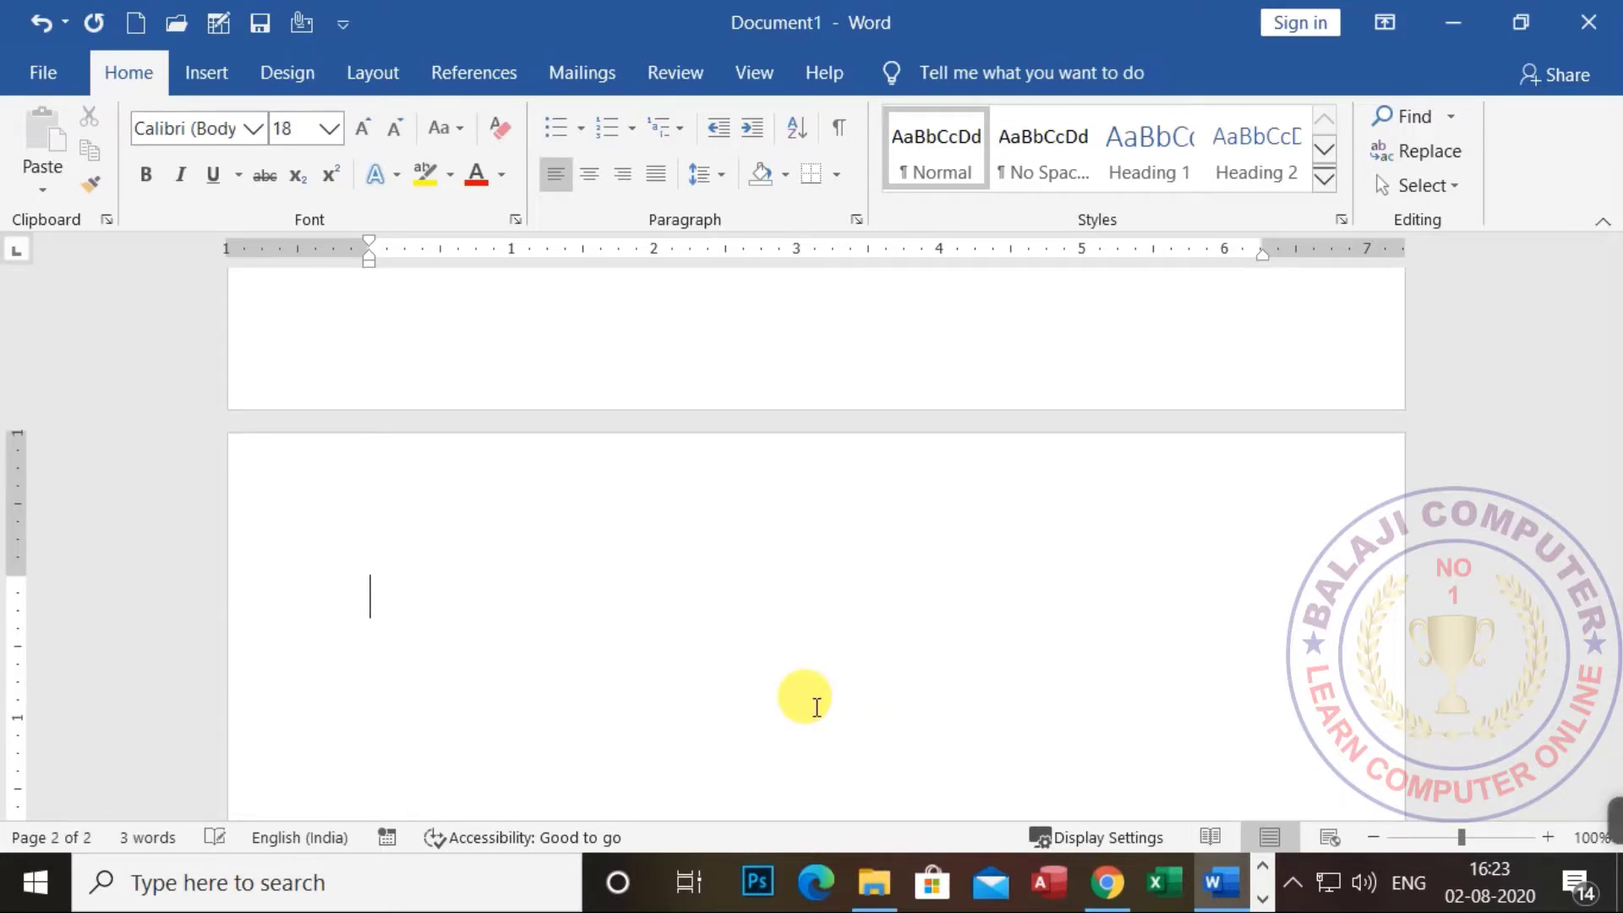
Apply the multilevel list linked to headings (1 Heading 1, 1.1 Heading 2) and enter BASIC COMPUTER COURSE as the first heading.
left_click(665, 135)
mouse_move(899, 609)
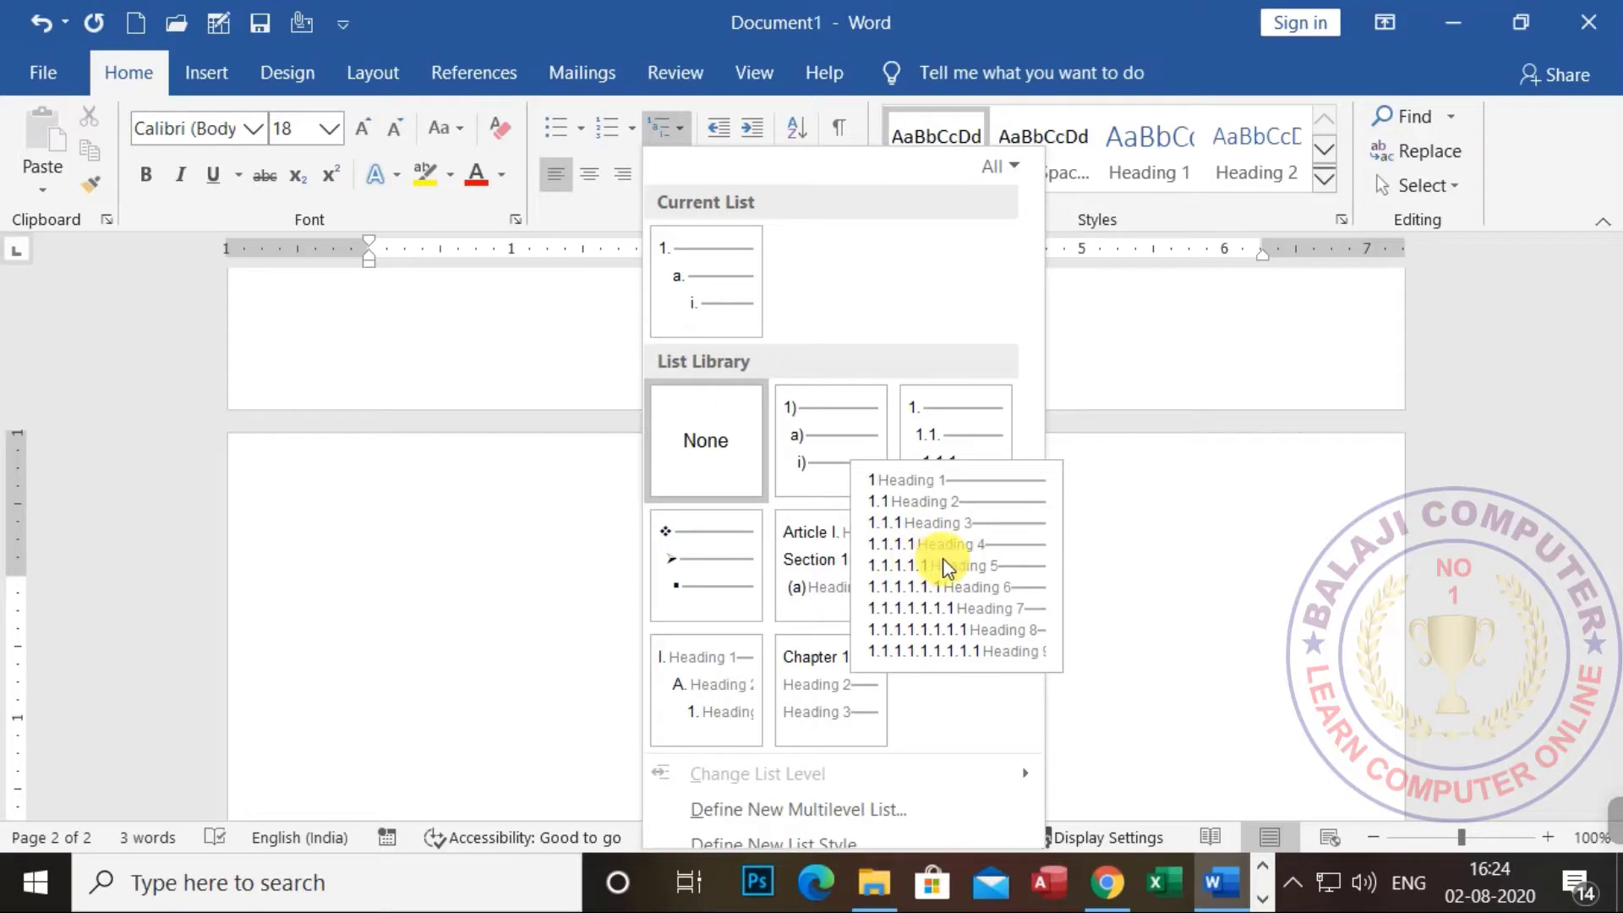
left_click(946, 563)
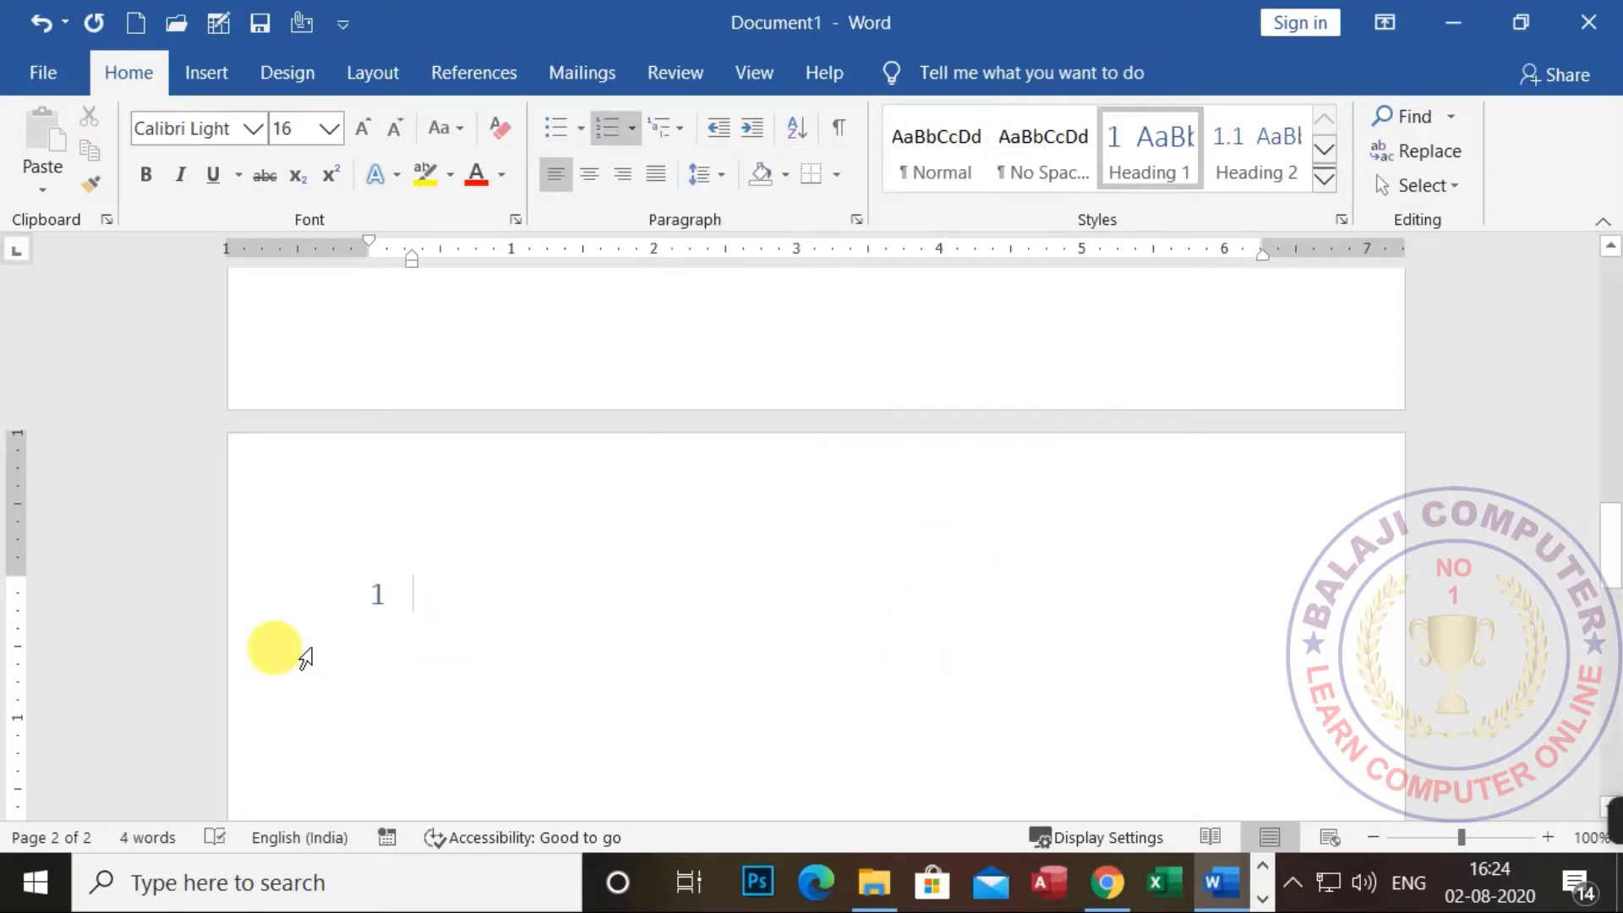
scroll(313, 653, "down", 3)
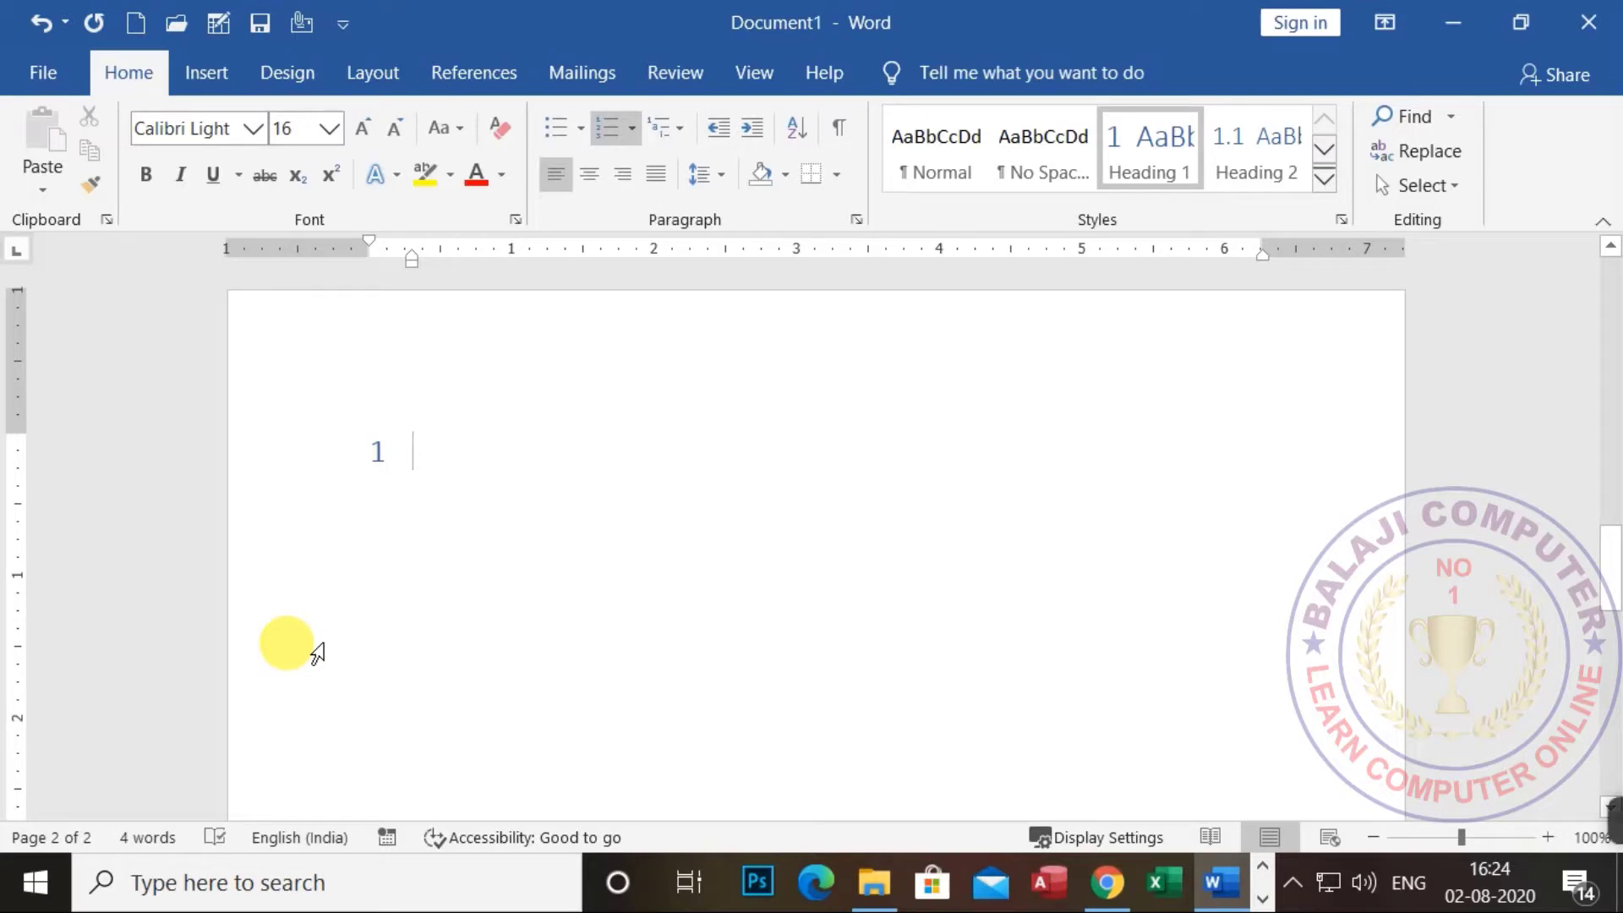
type("BASIC CO")
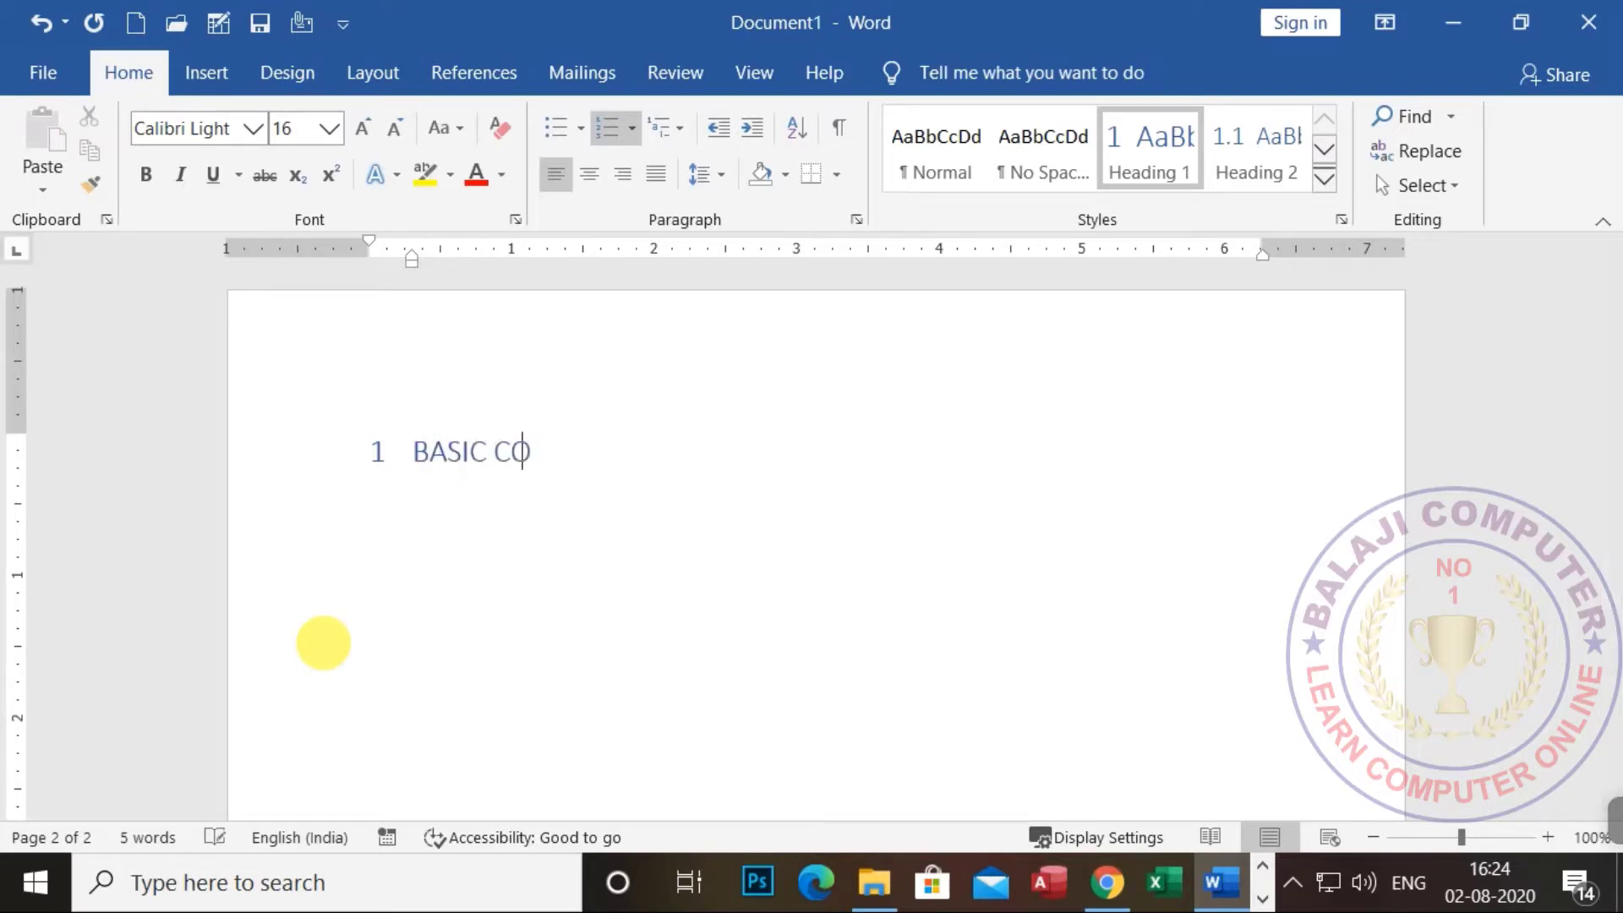
type("MPUTER COURSE")
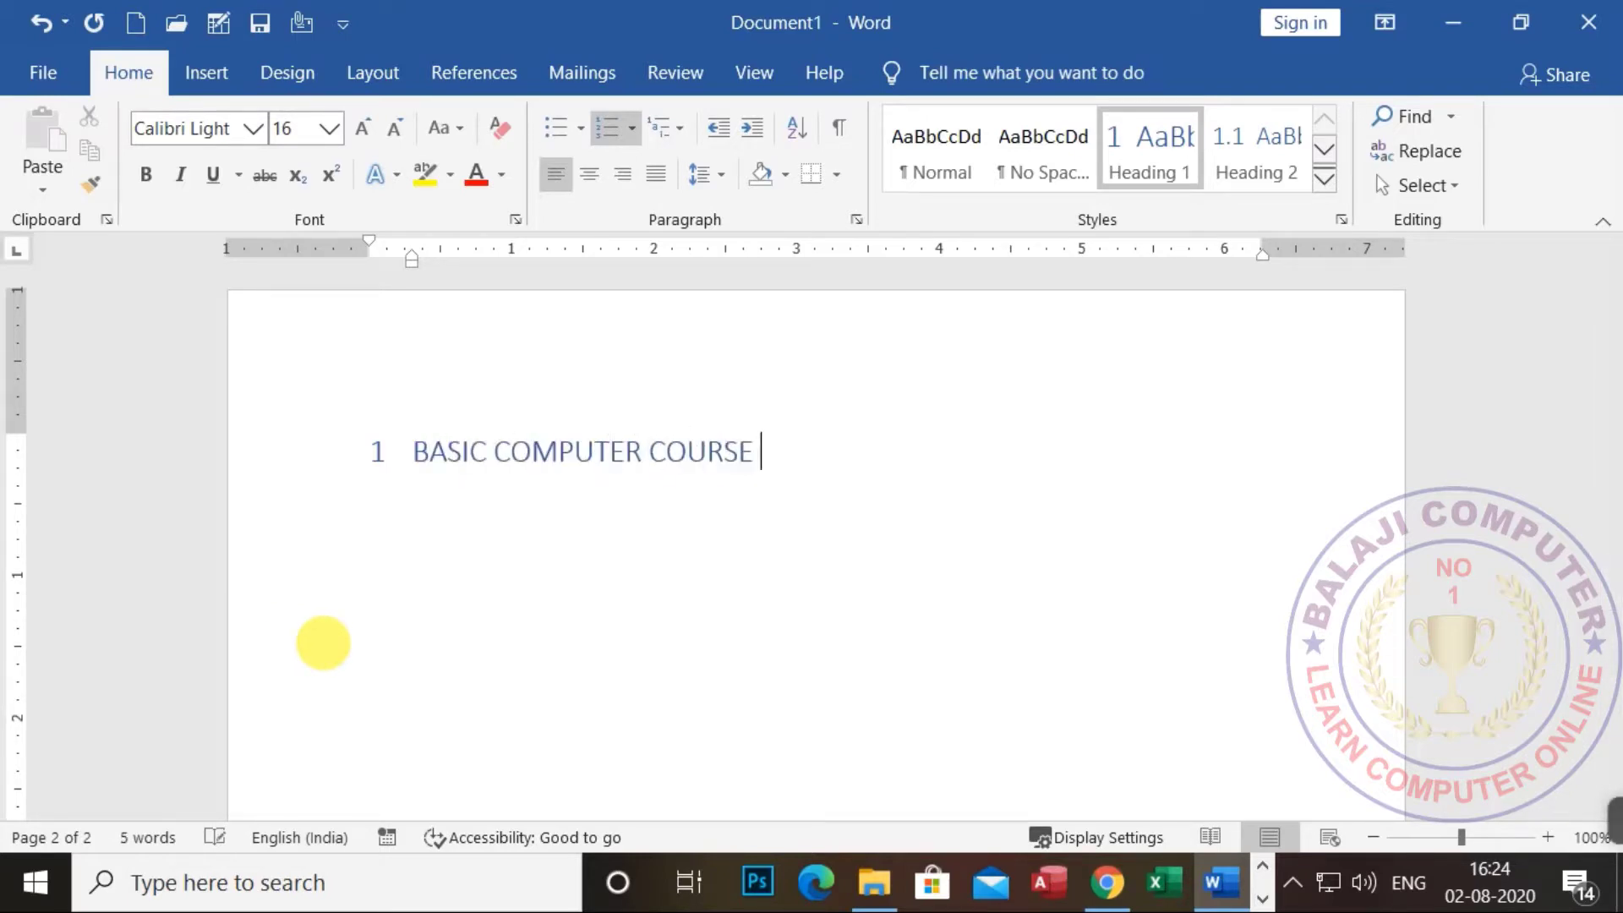
key("Return")
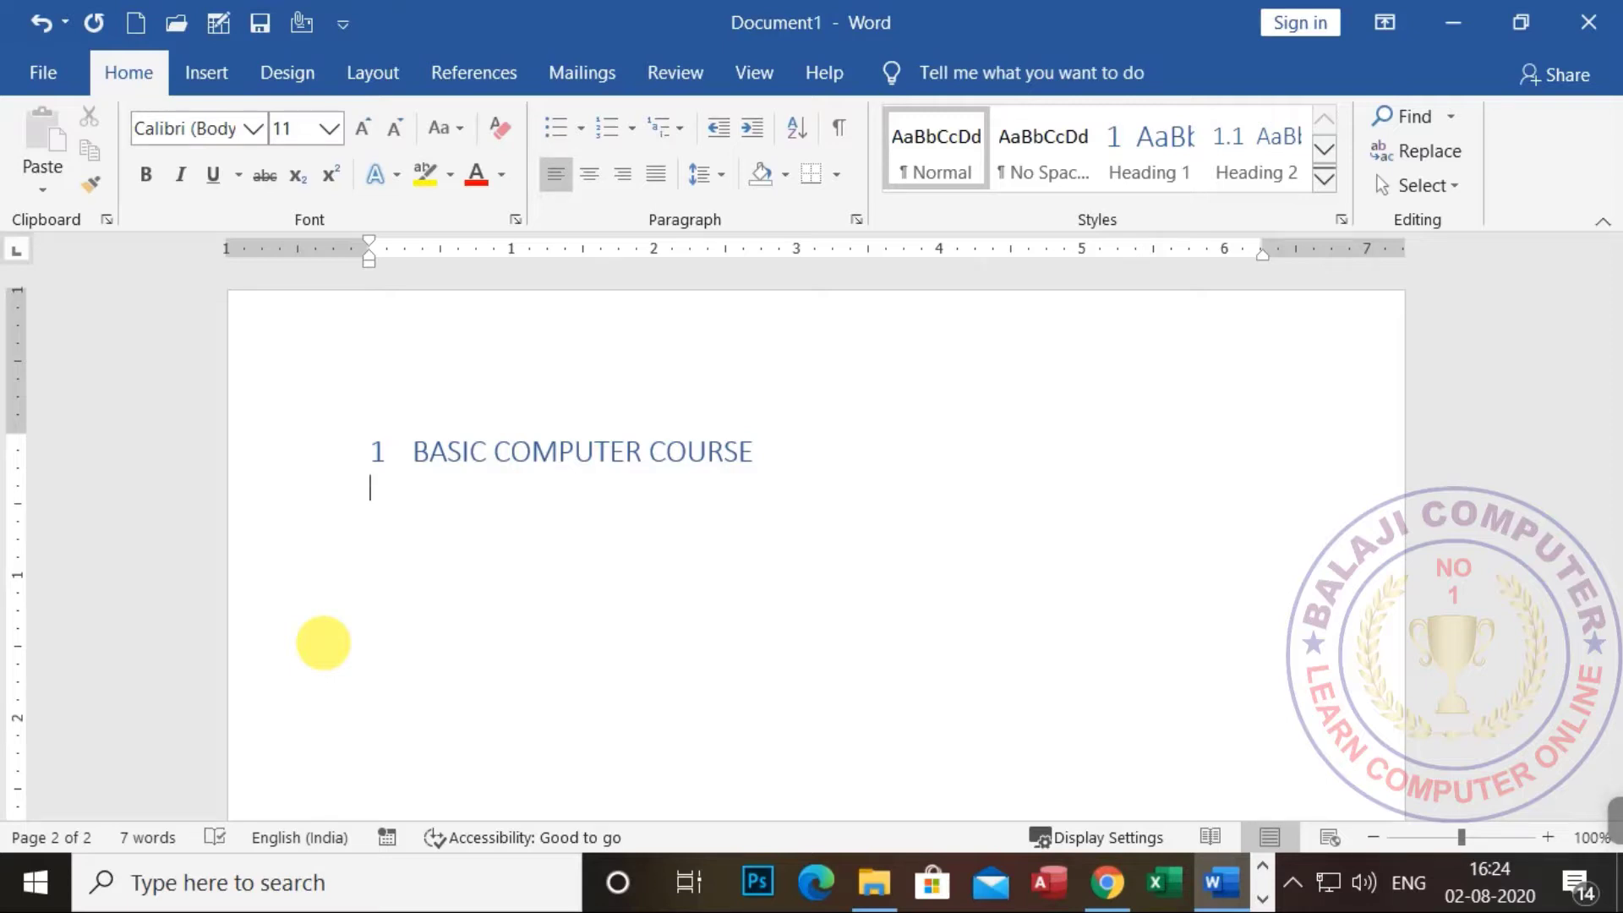
Generate sample body text under the BASIC COMPUTER COURSE heading with =RAND().
type("=RA")
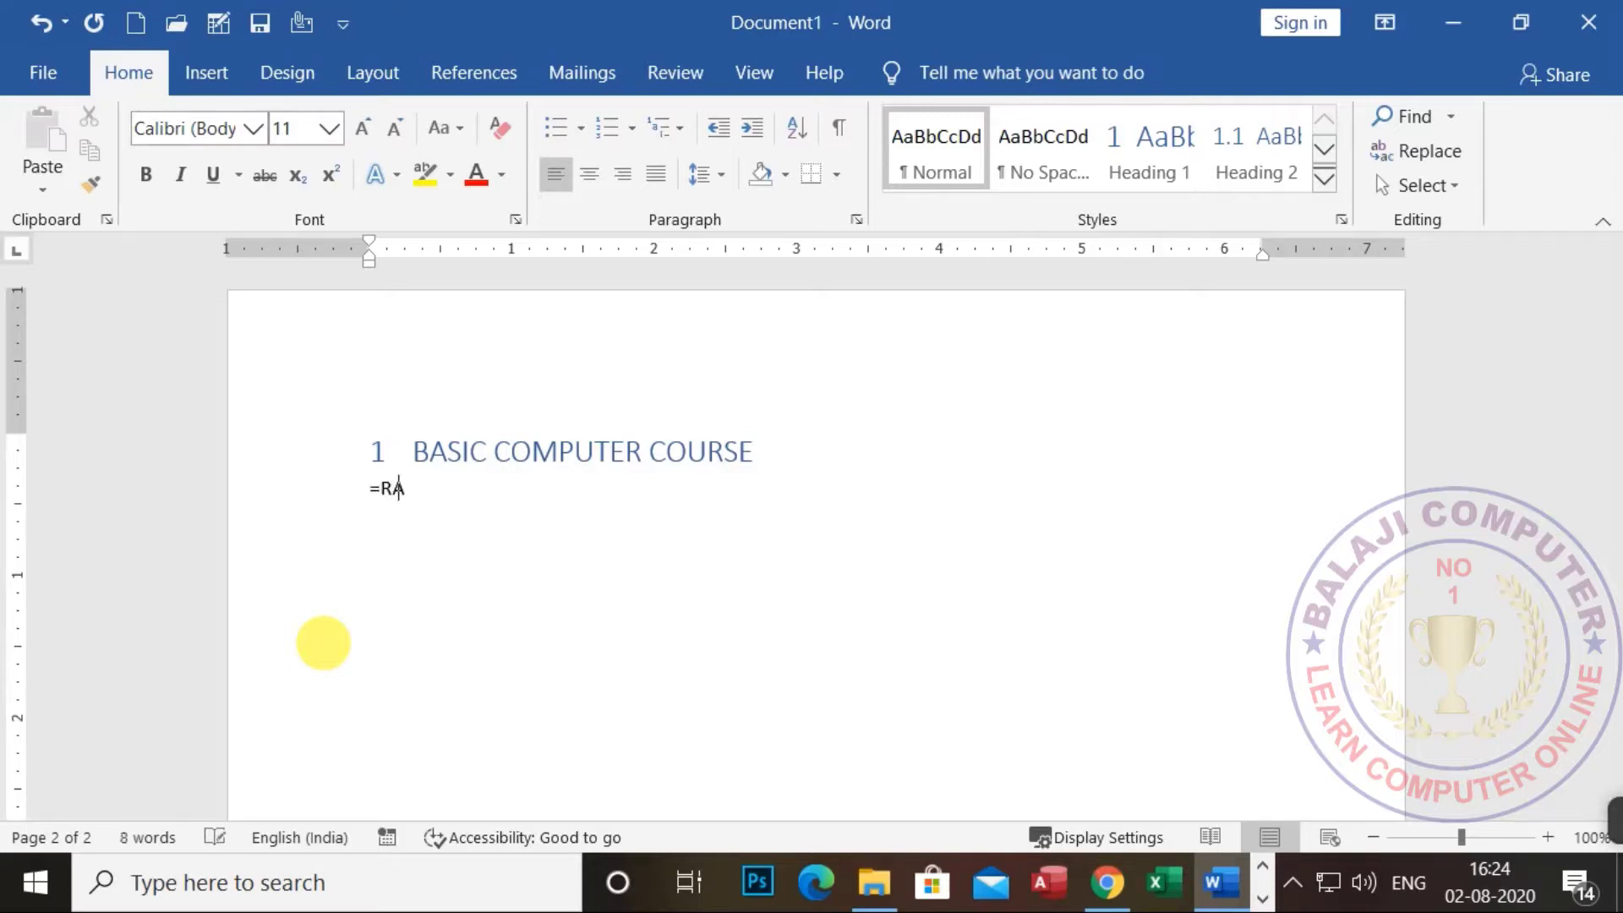
type("ND()")
key("Return")
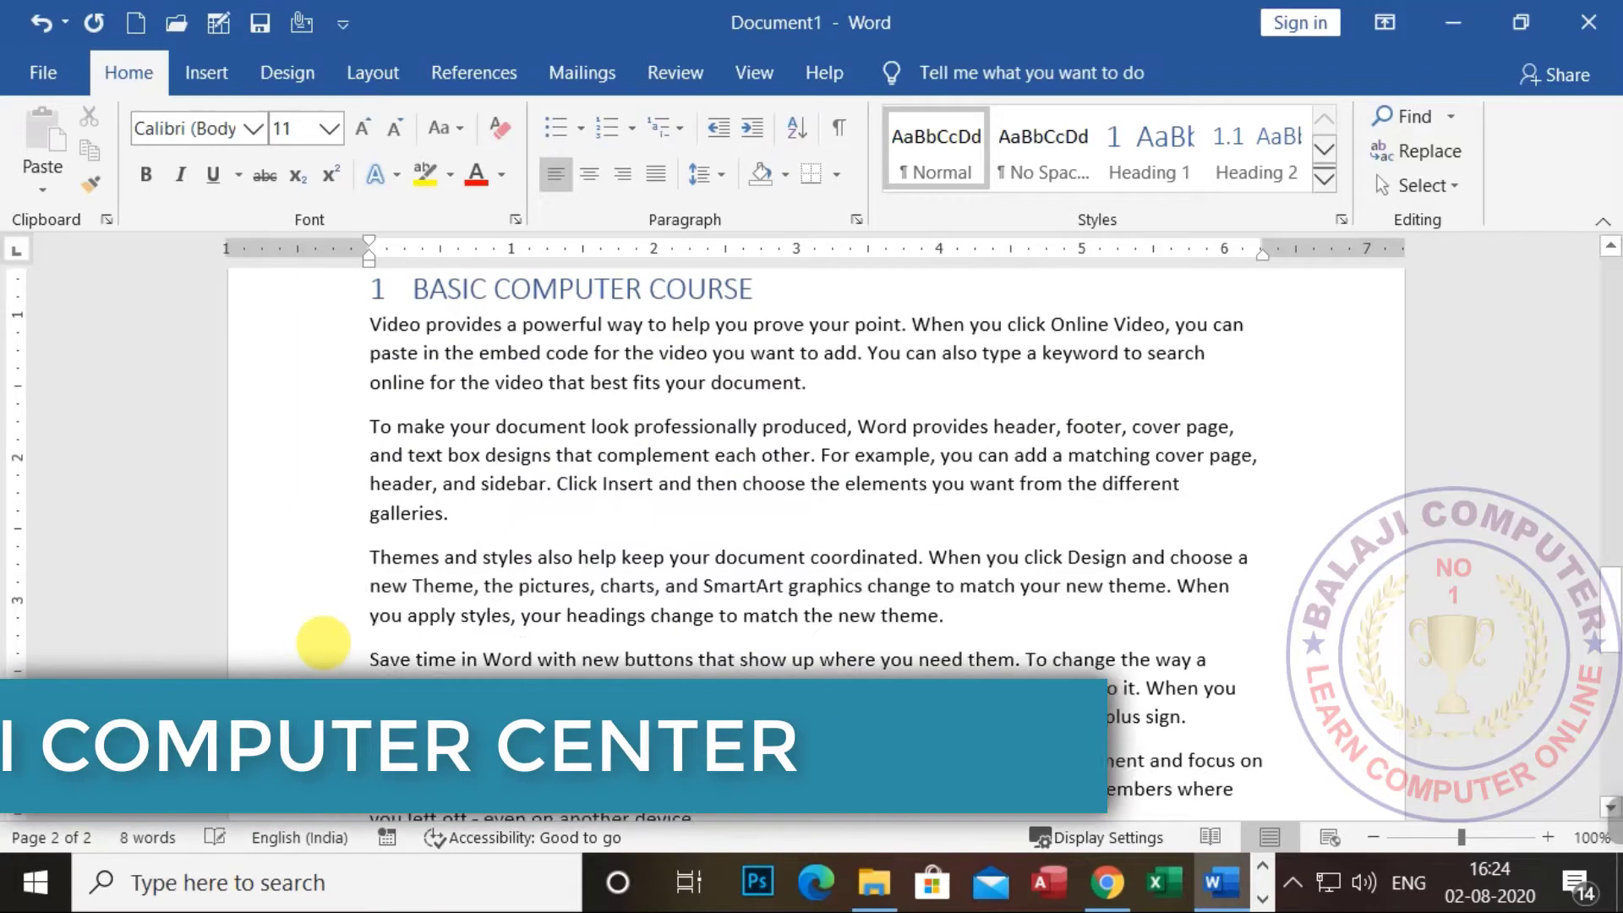
Copy all the sample paragraphs under the BASIC COMPUTER COURSE heading.
scroll(322, 643, "up", 3)
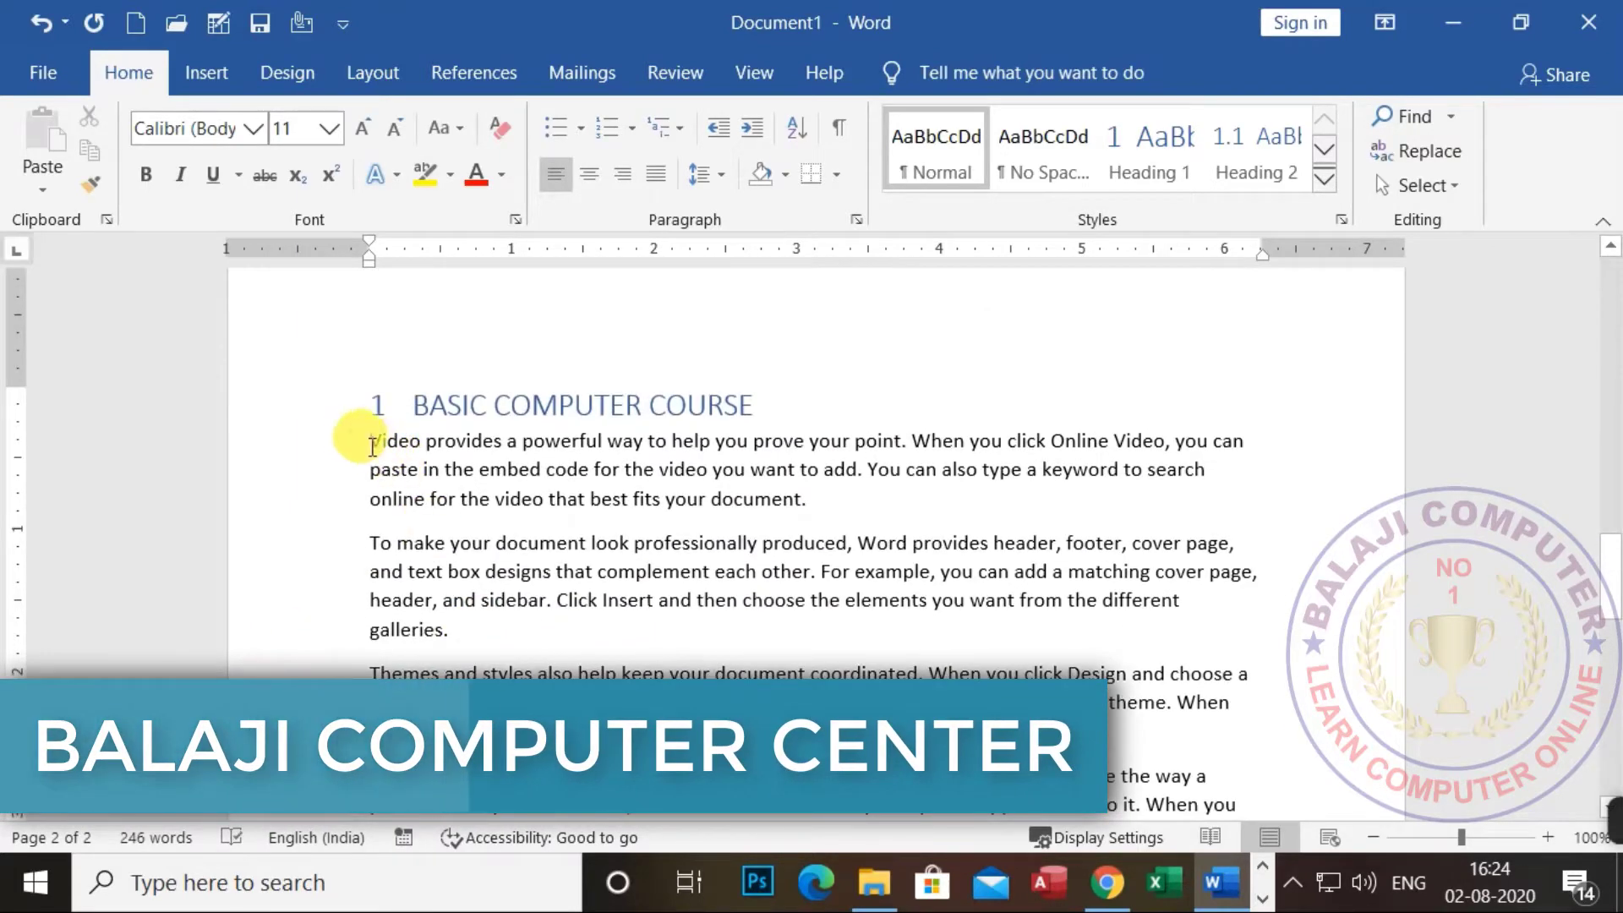
left_click(370, 441)
left_click_drag(513, 509, 719, 726)
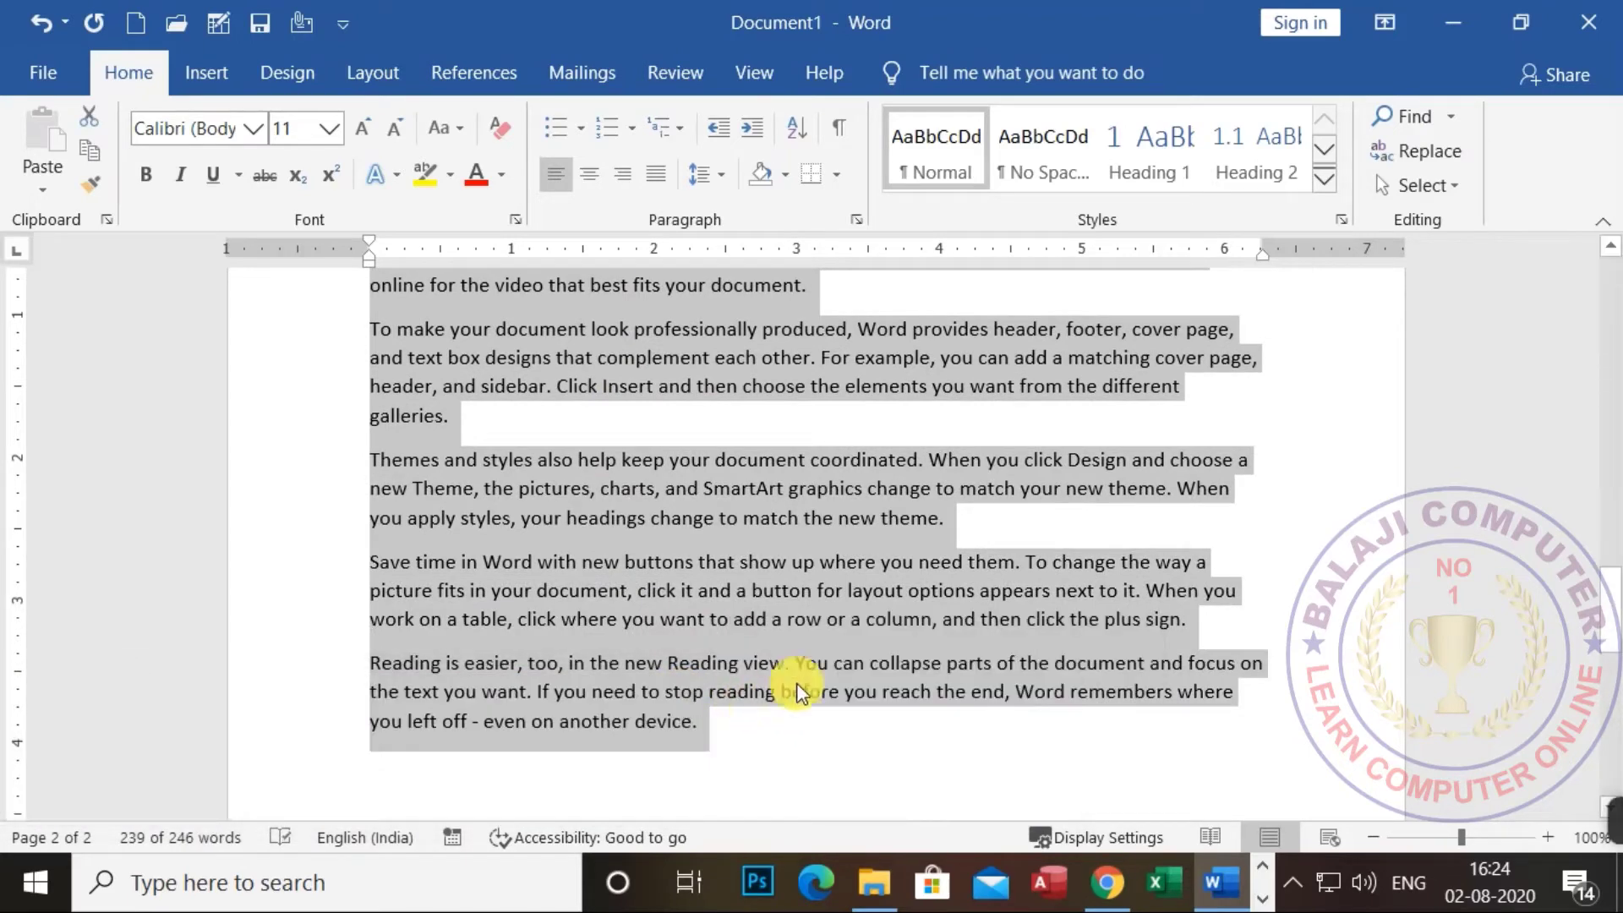
key("ctrl+c")
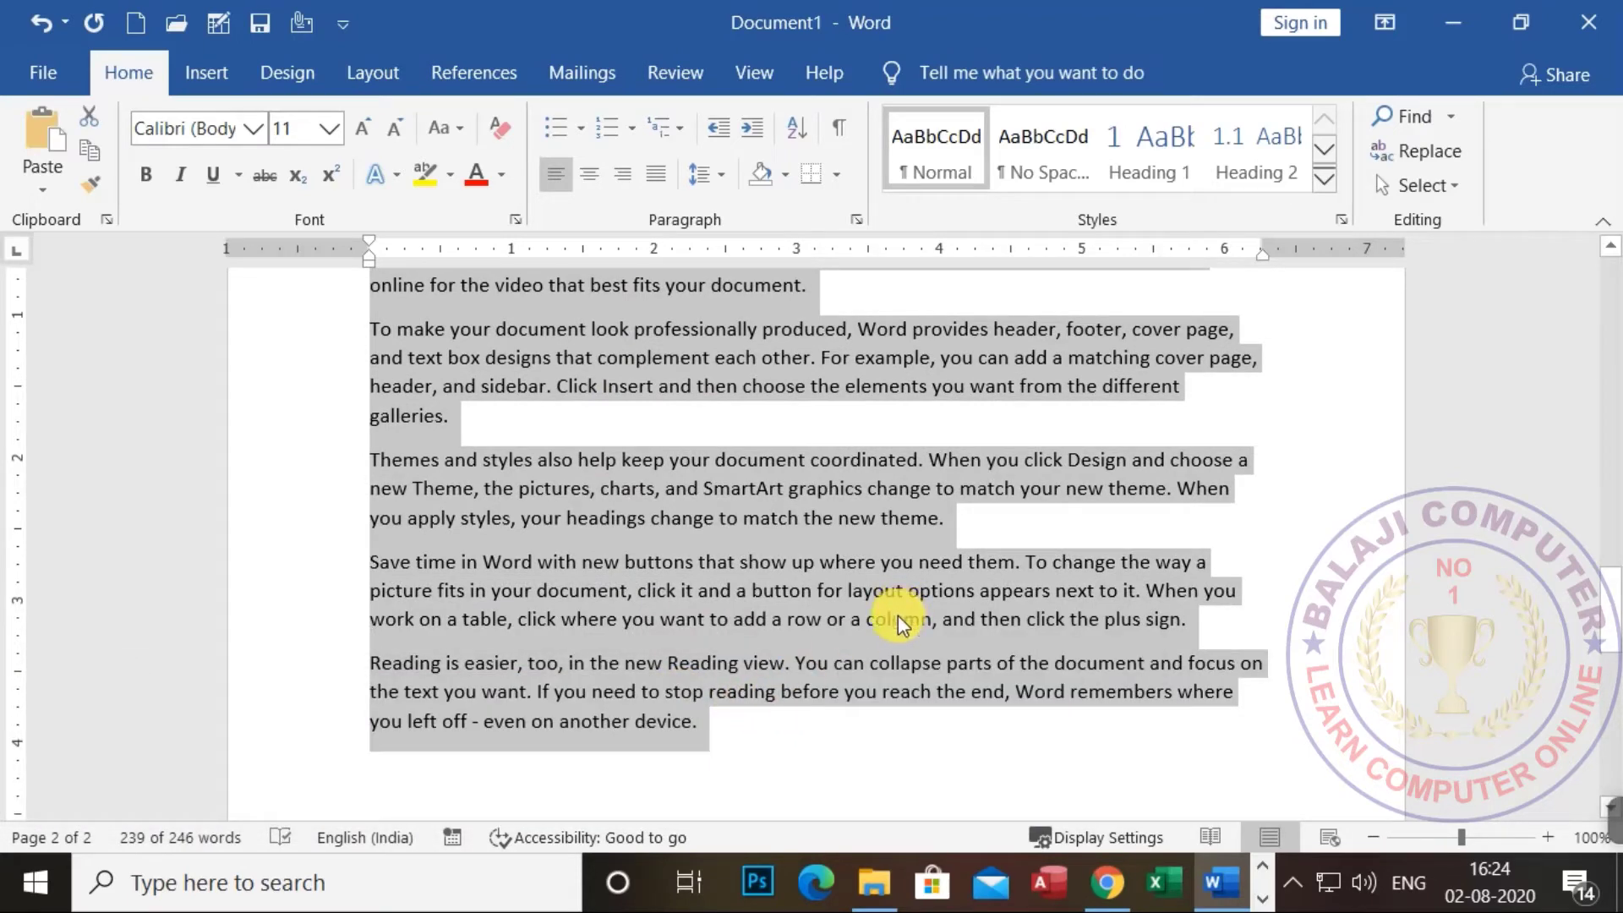
Add a level-two numbered heading 1.1 MS WORD on a new line after the sample text.
left_click(820, 744)
key("Return")
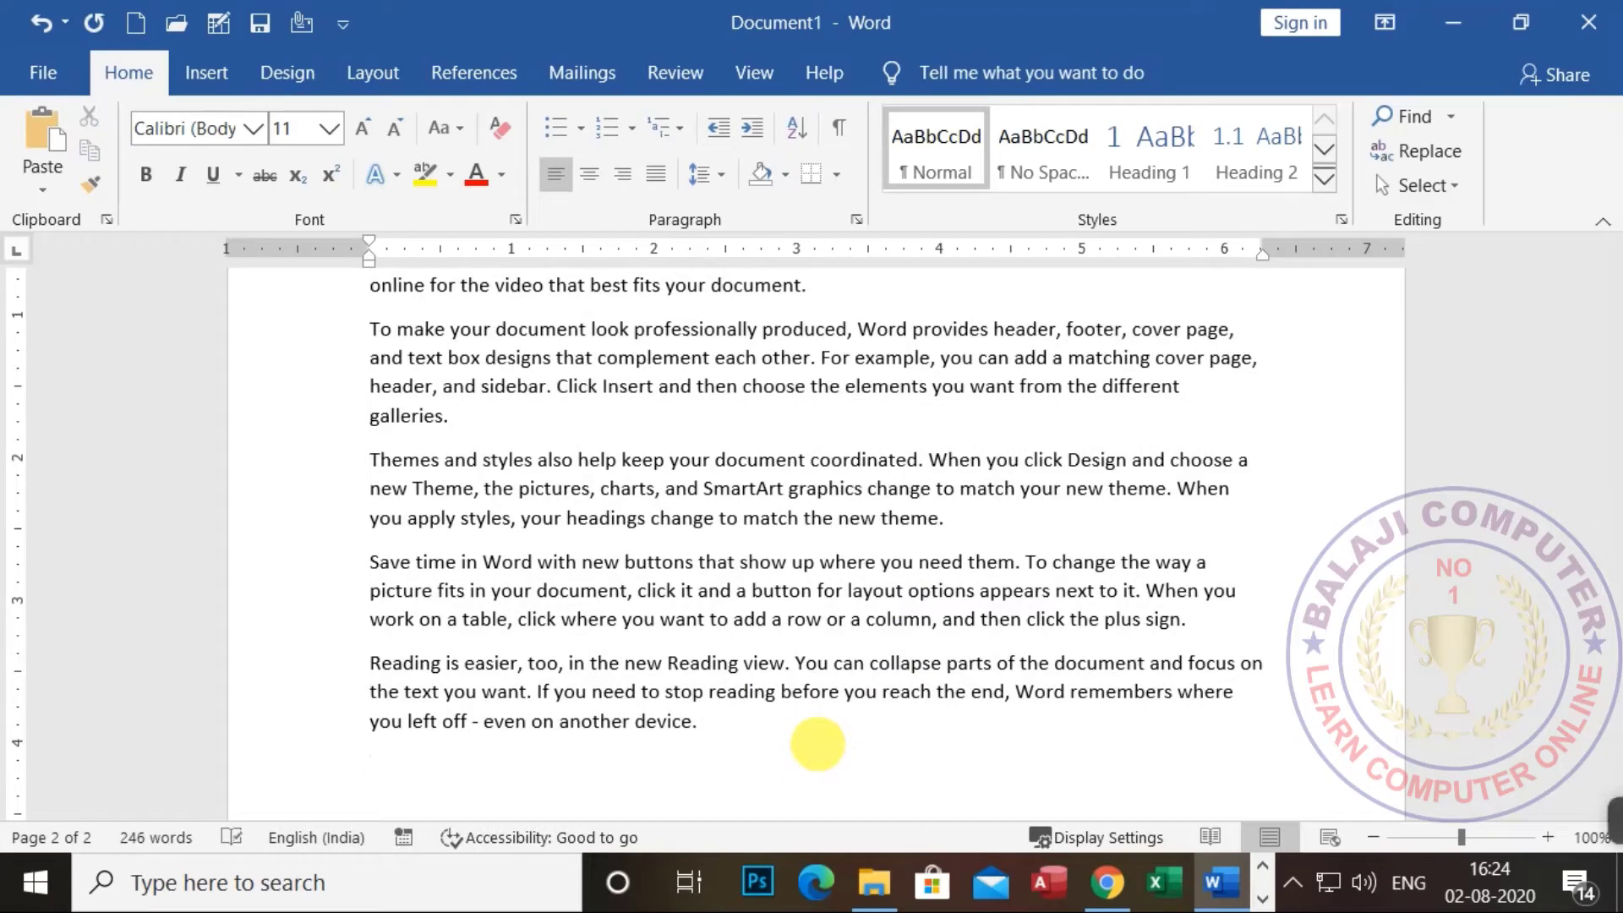
scroll(807, 761, "up", 3)
scroll(700, 657, "down", 5)
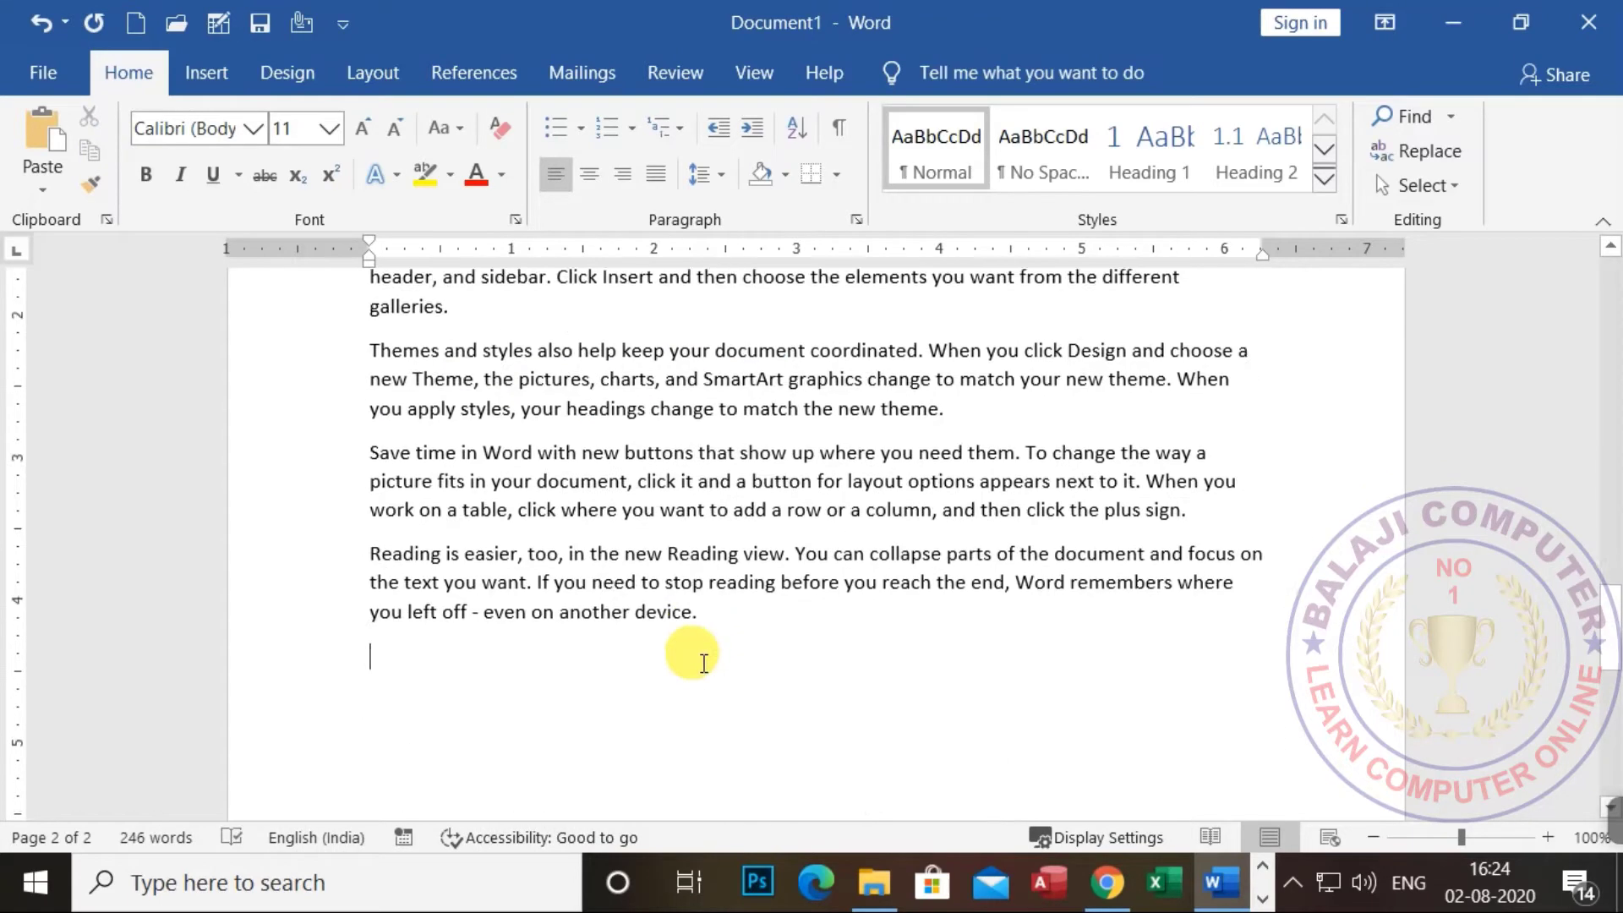
left_click(607, 131)
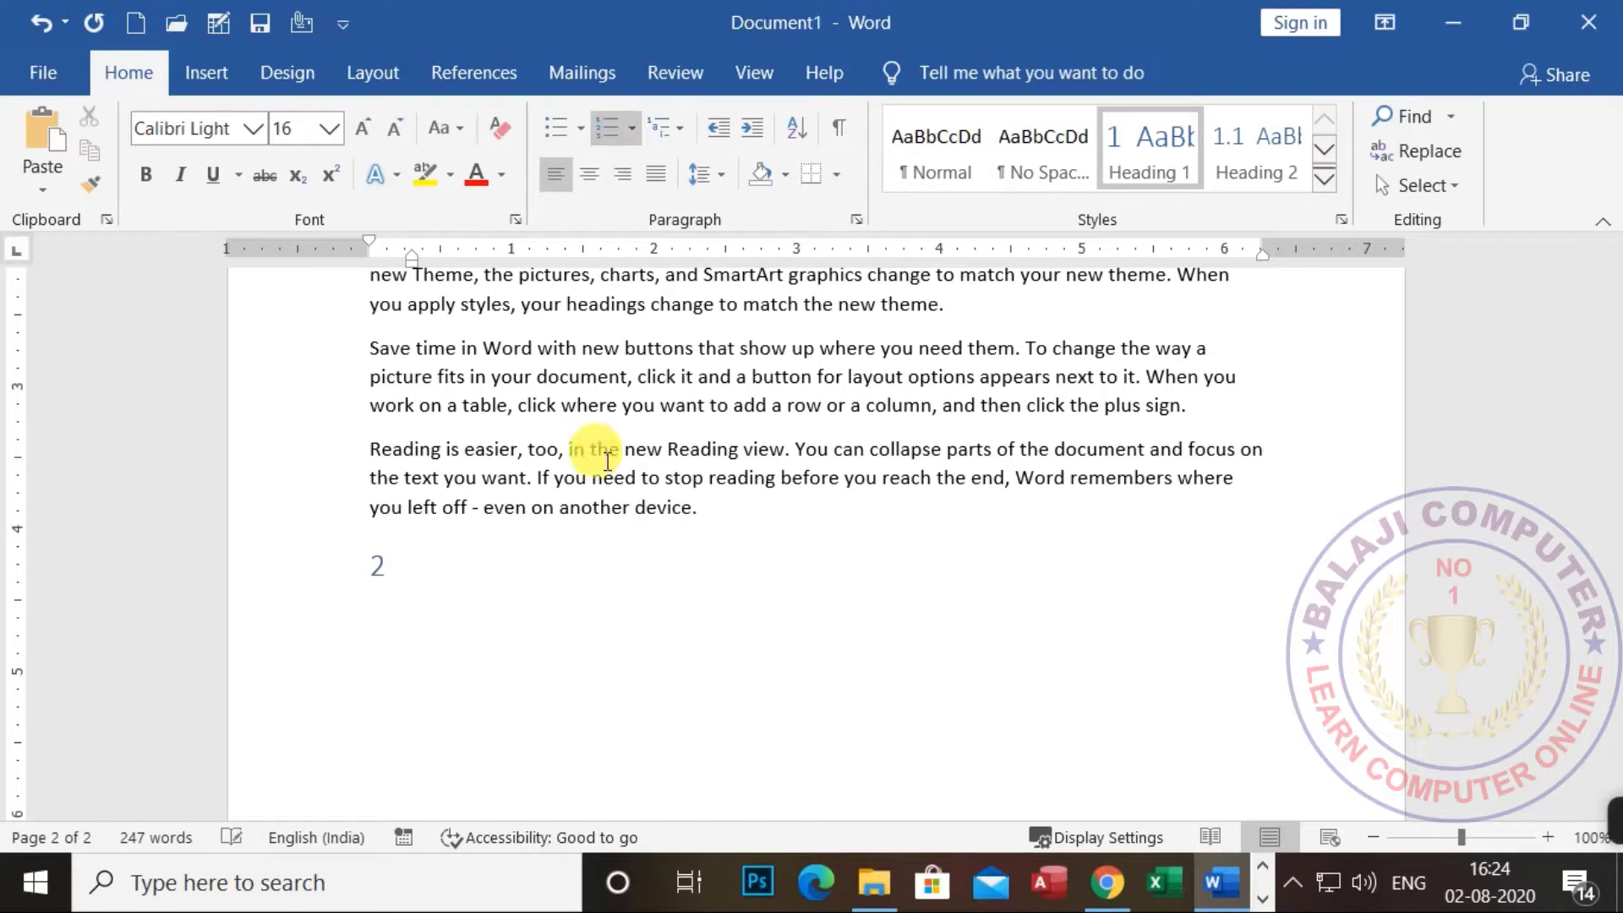
left_click(749, 128)
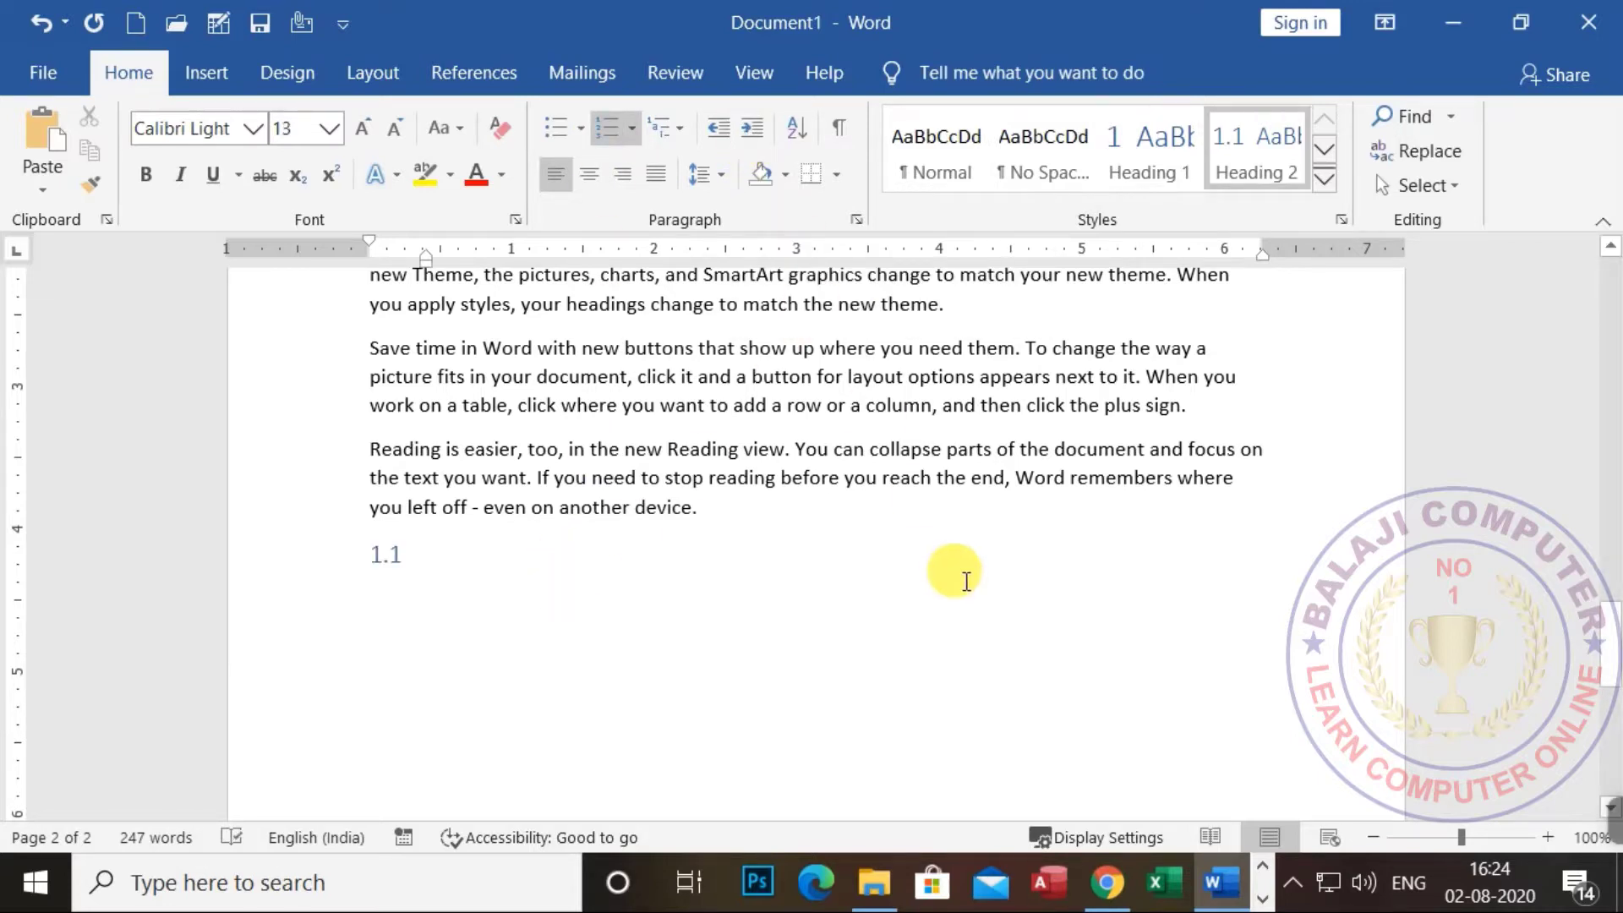
type("MS WORD")
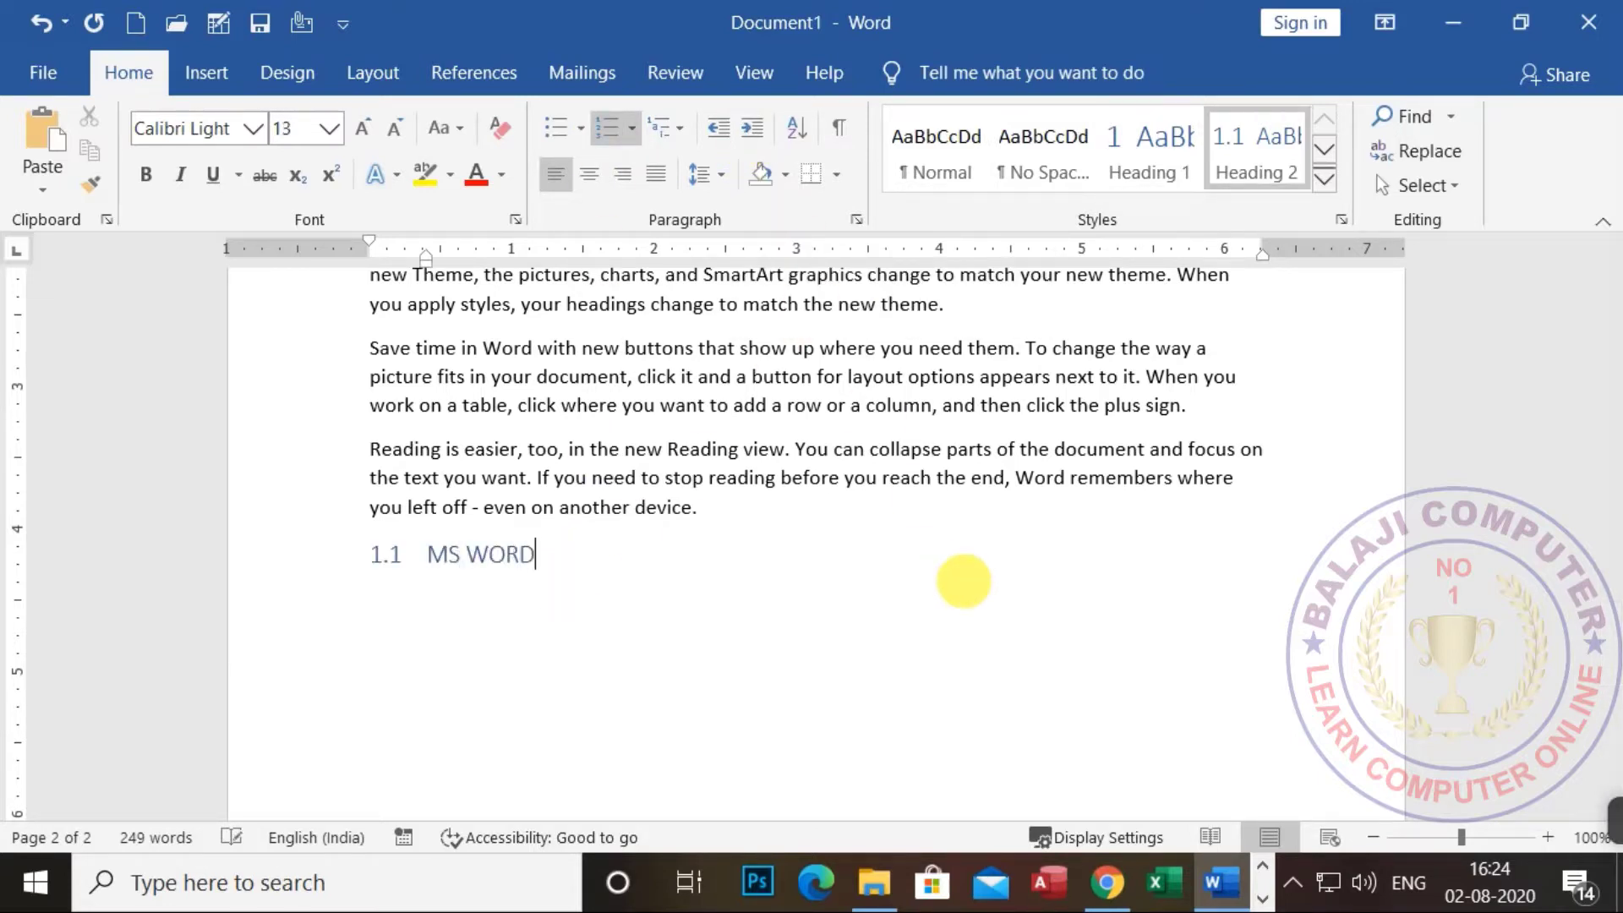
key("Return")
Paste the copied sample paragraphs three times under the MS WORD heading.
scroll(965, 580, "up", 5)
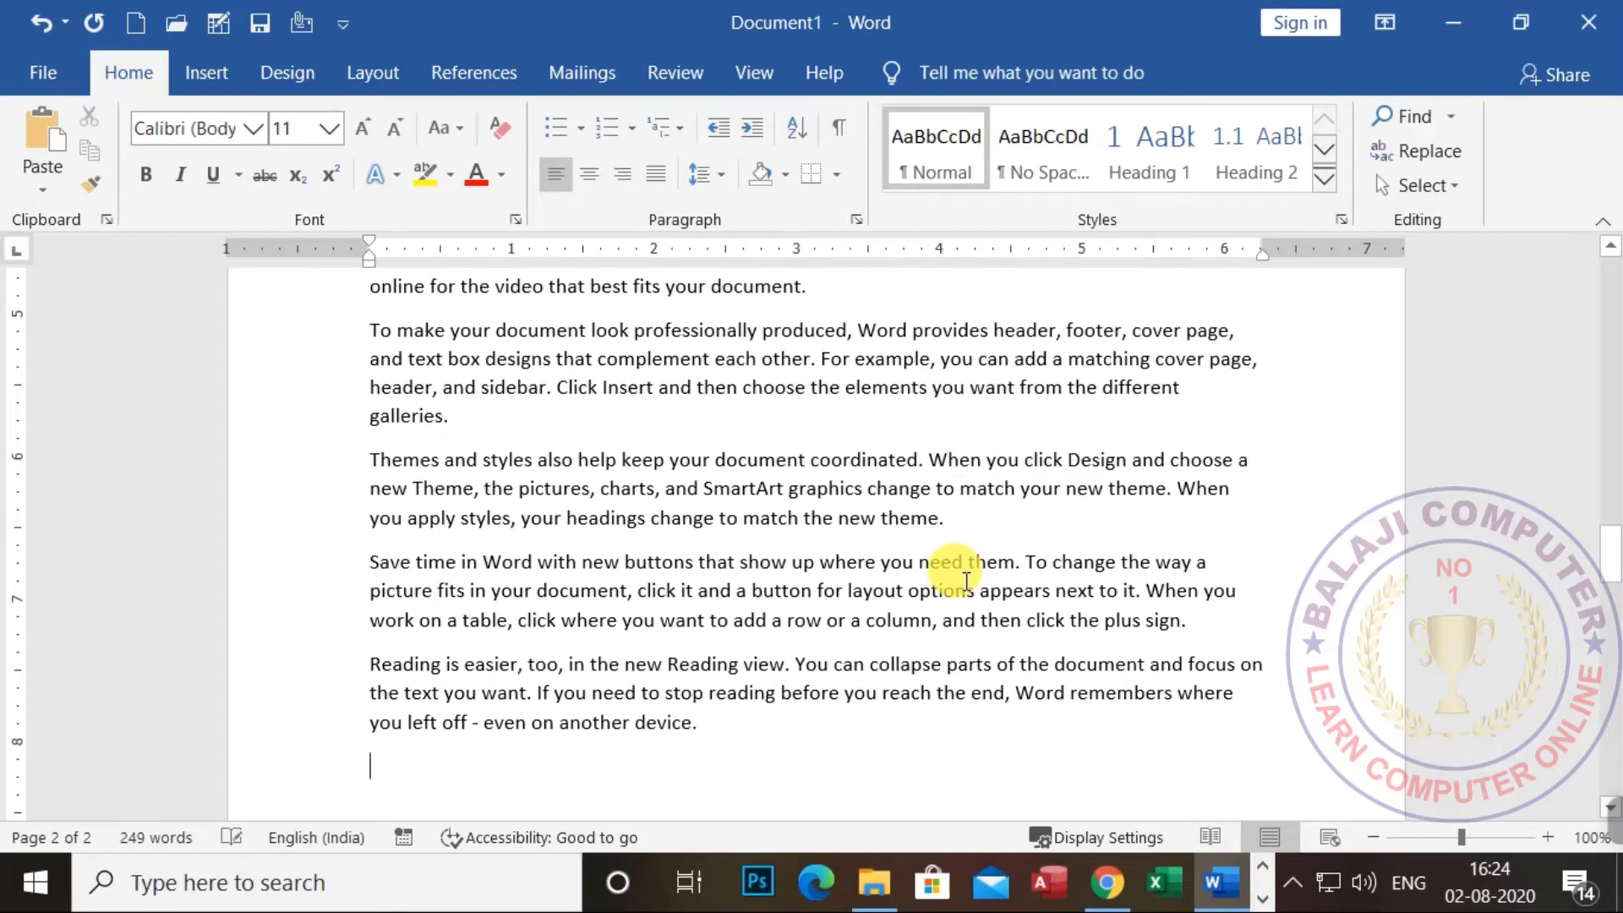
scroll(967, 581, "down", 3)
key("ctrl+v")
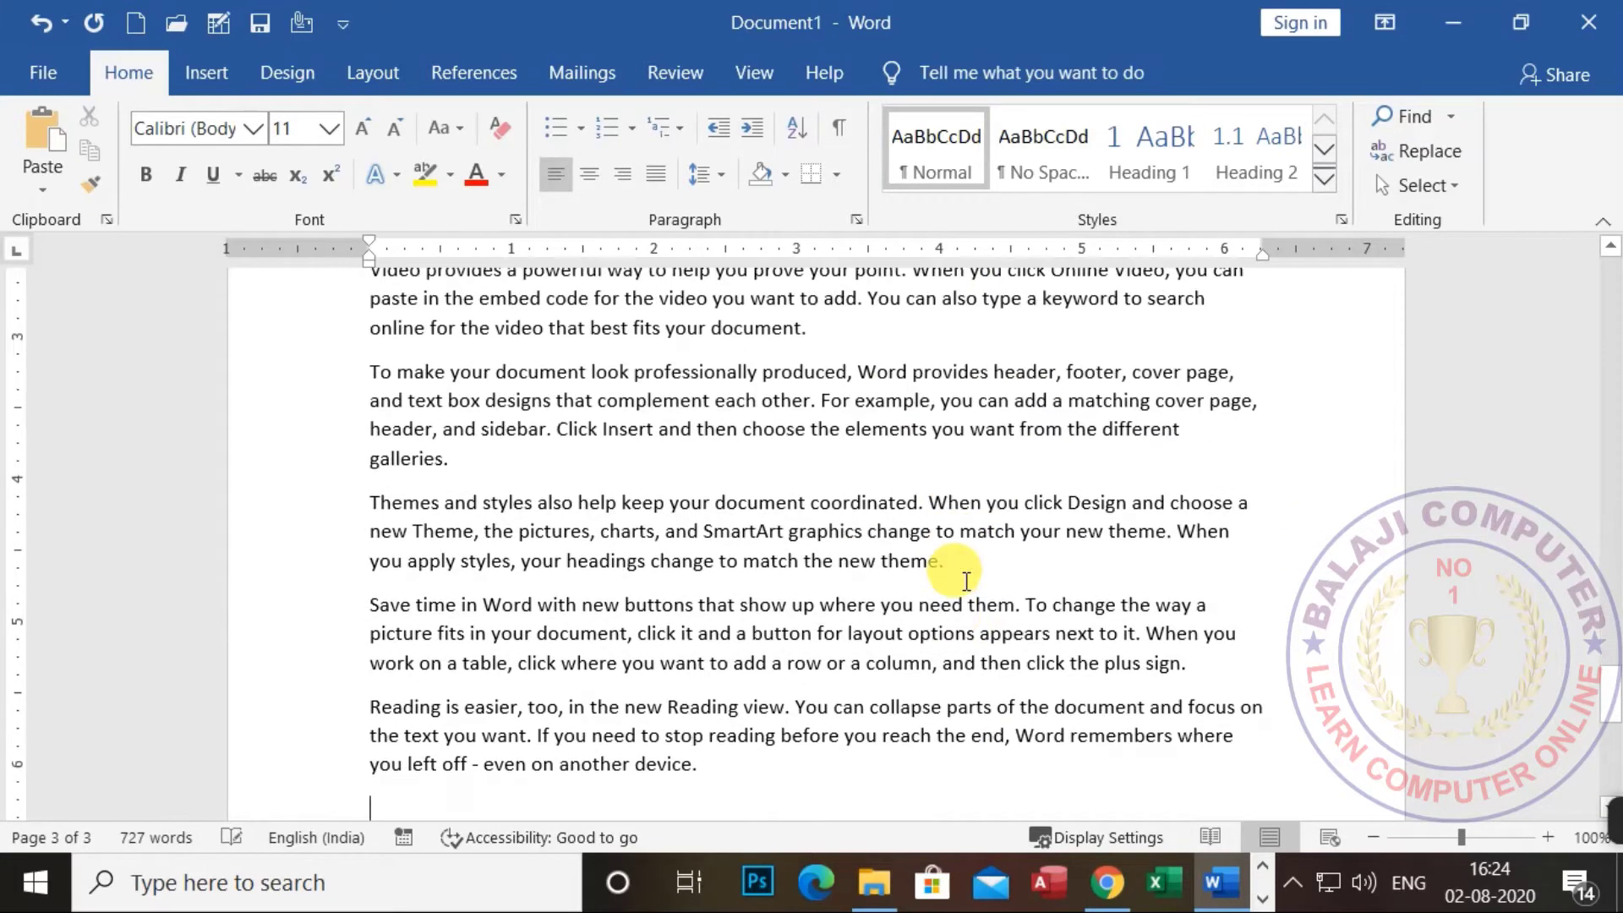
Add a level-two numbered heading 1.2 MS EXCEL after the pasted text and start a new line below it.
left_click(603, 131)
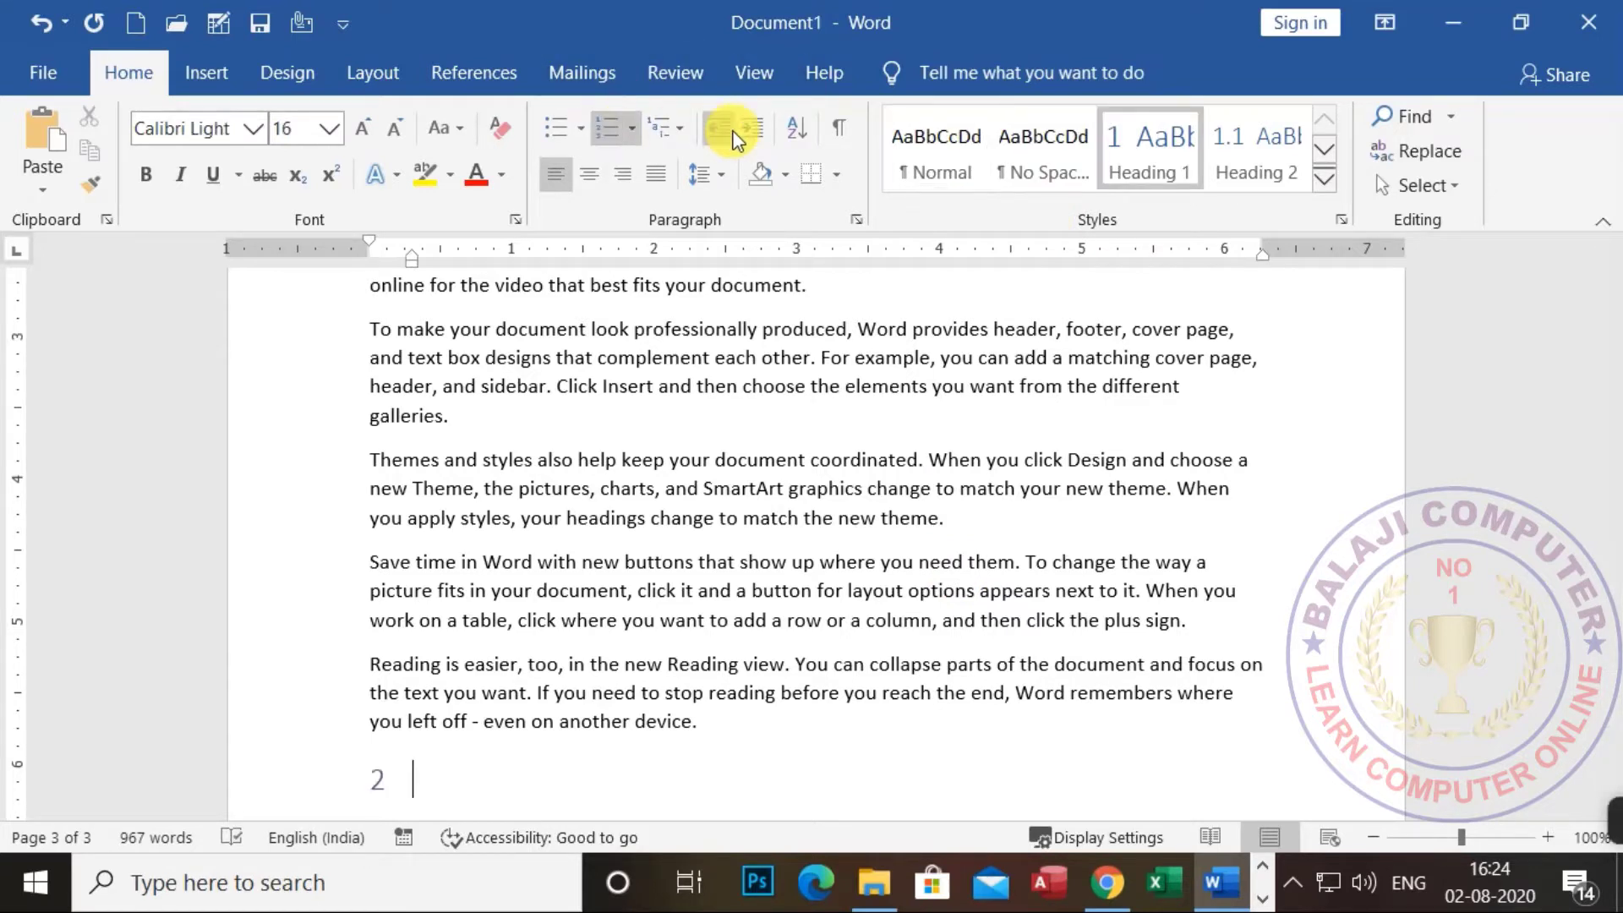
left_click(759, 131)
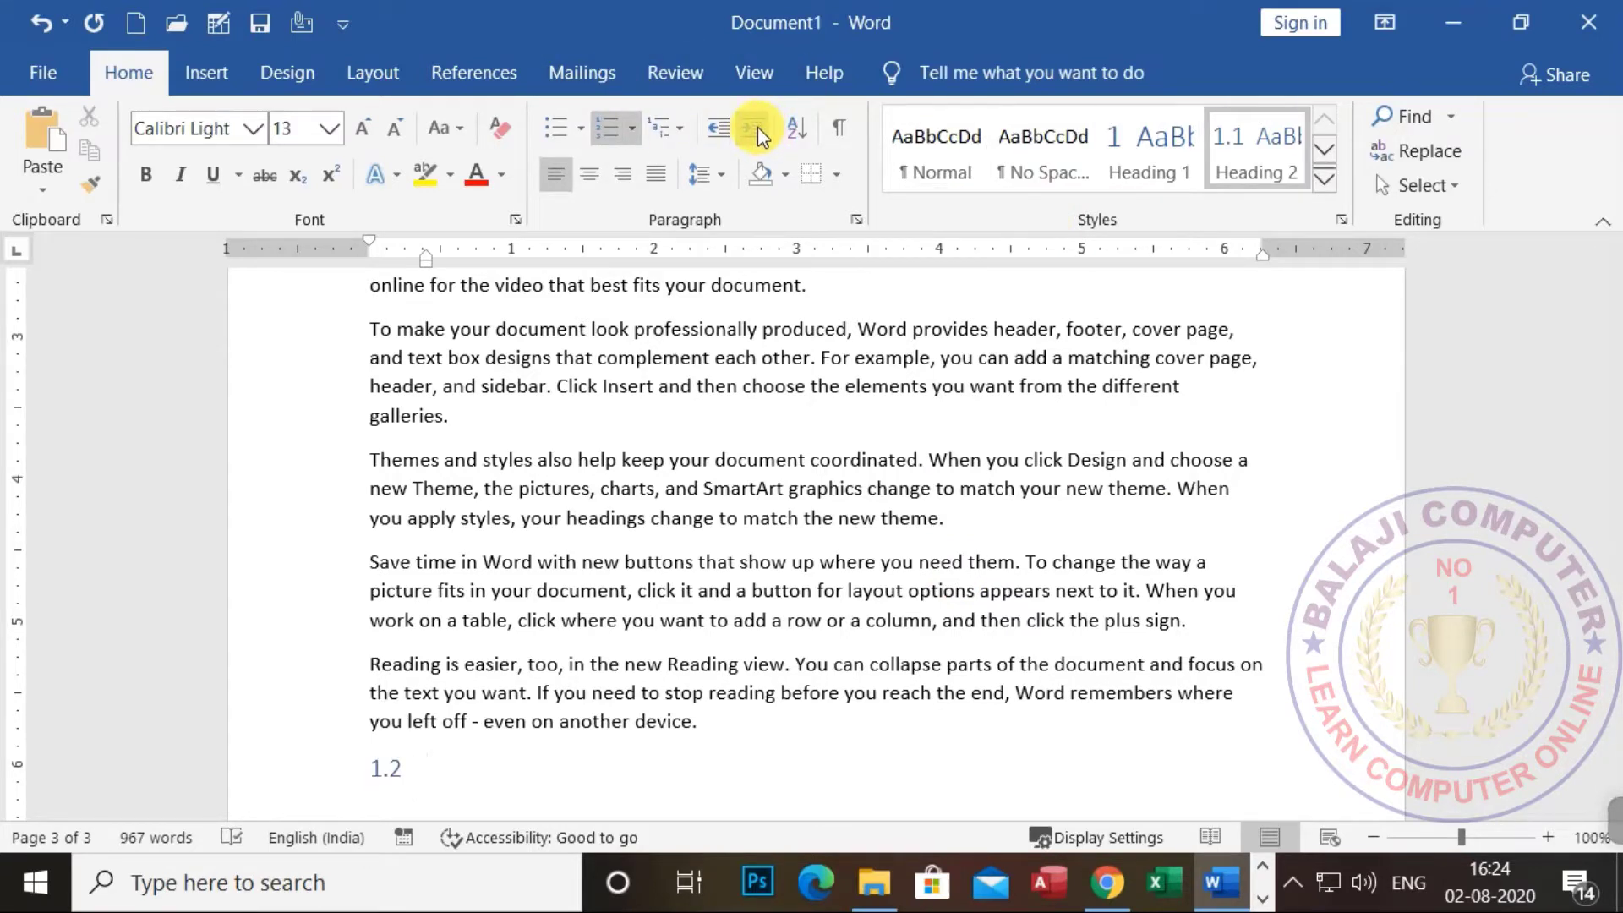
type("MS EXCE")
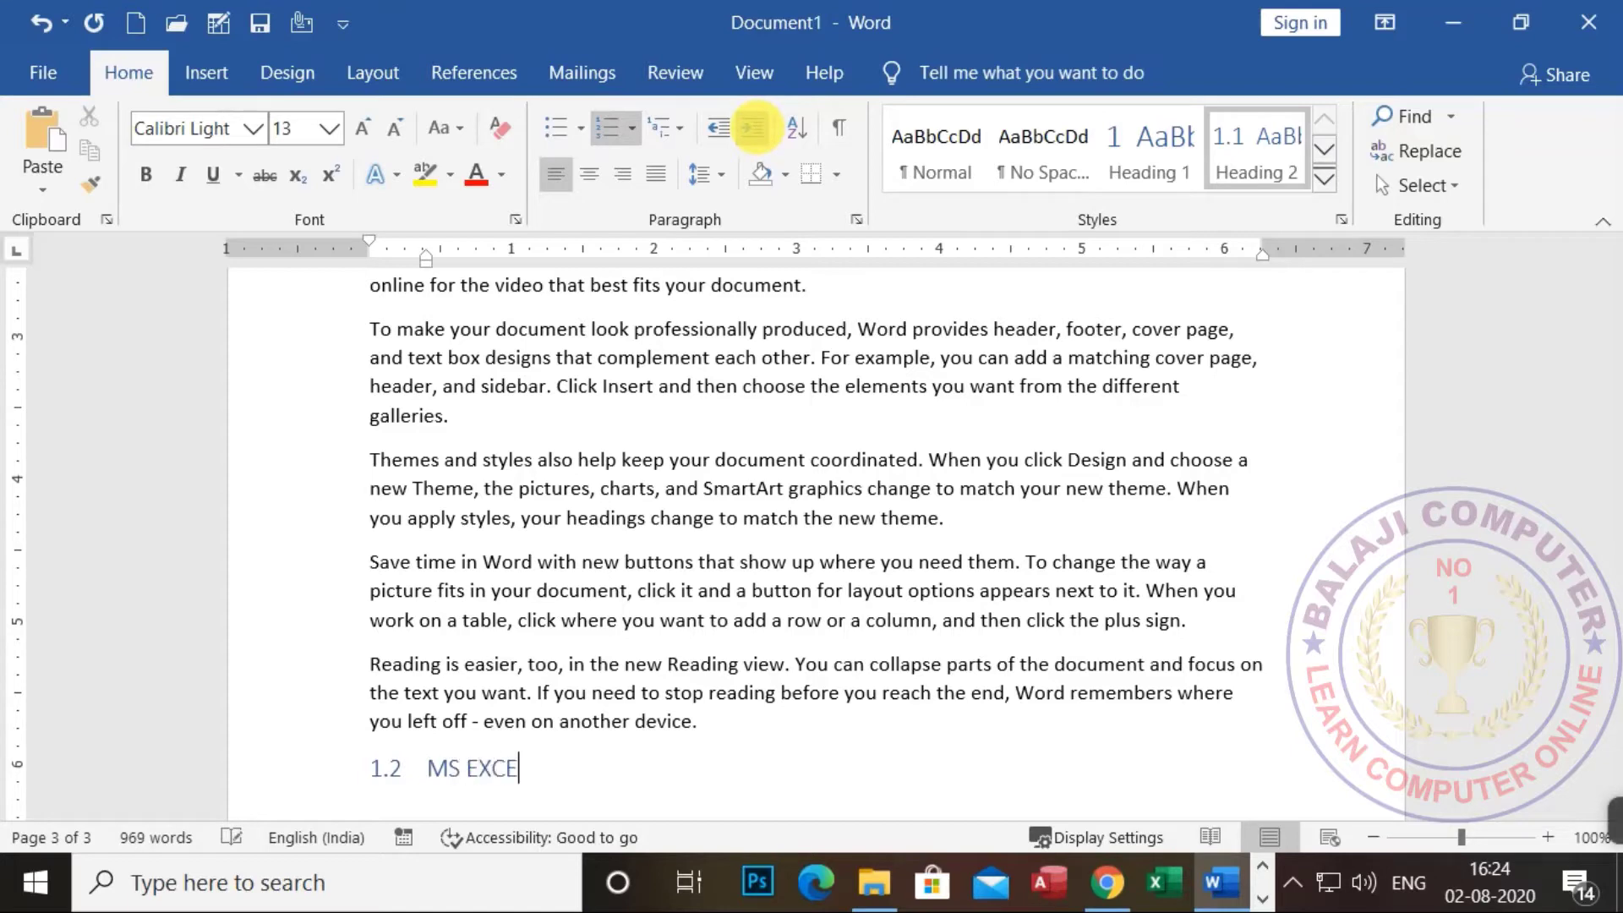
type("L")
key("Return")
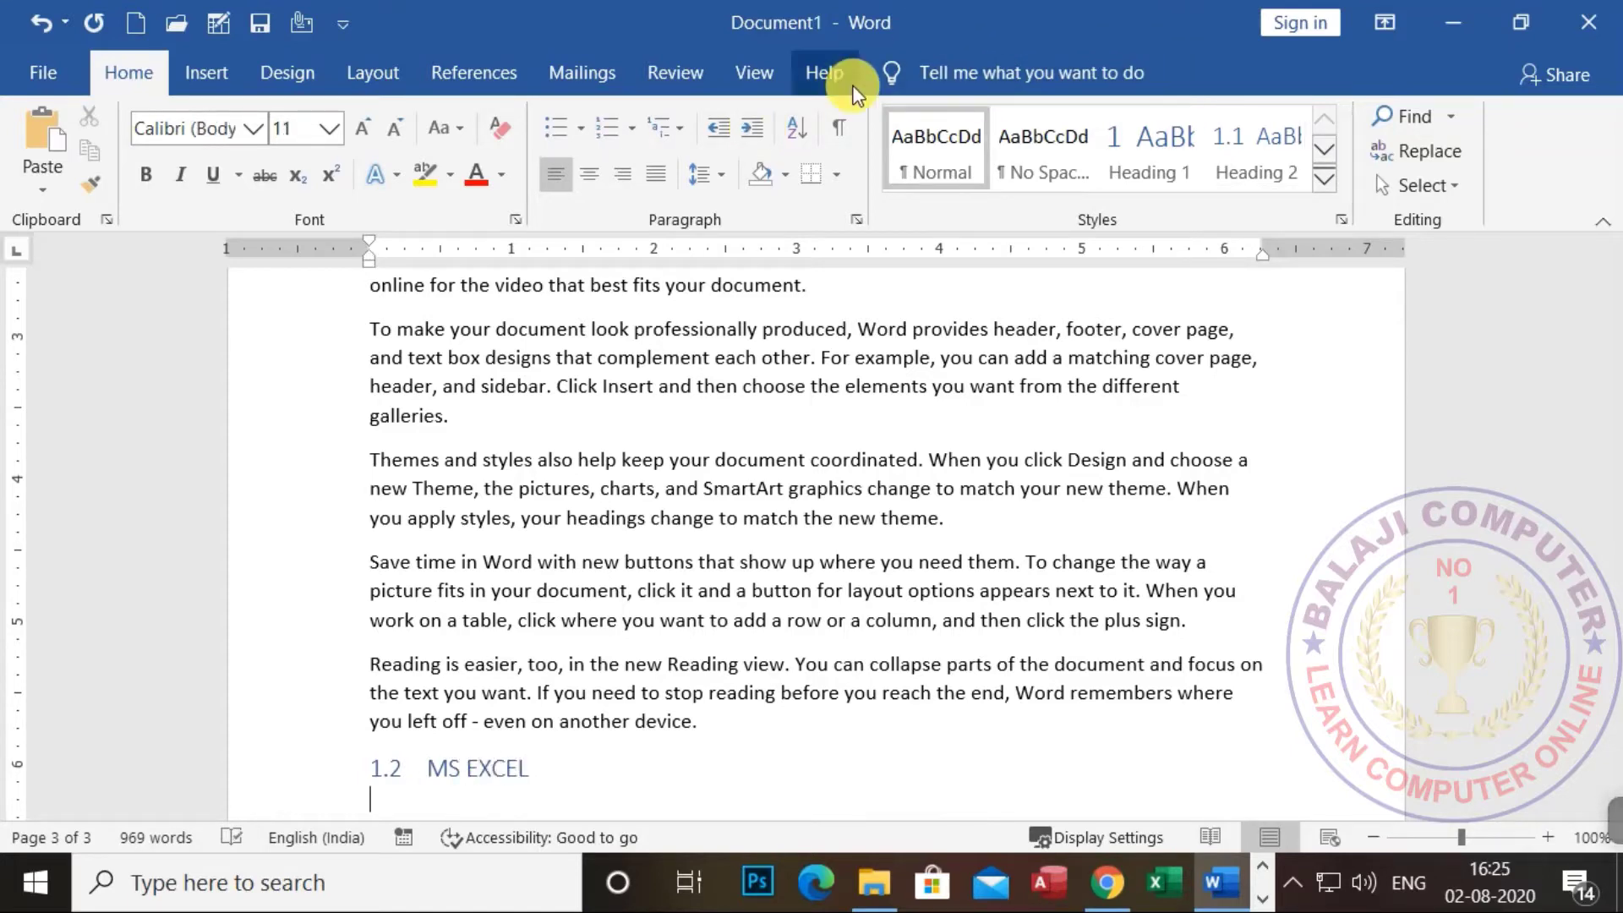
Paste the copied sample paragraphs under MS EXCEL and add a level-two numbered heading 1.3 MS POWER POINT below them.
key("ctrl+v")
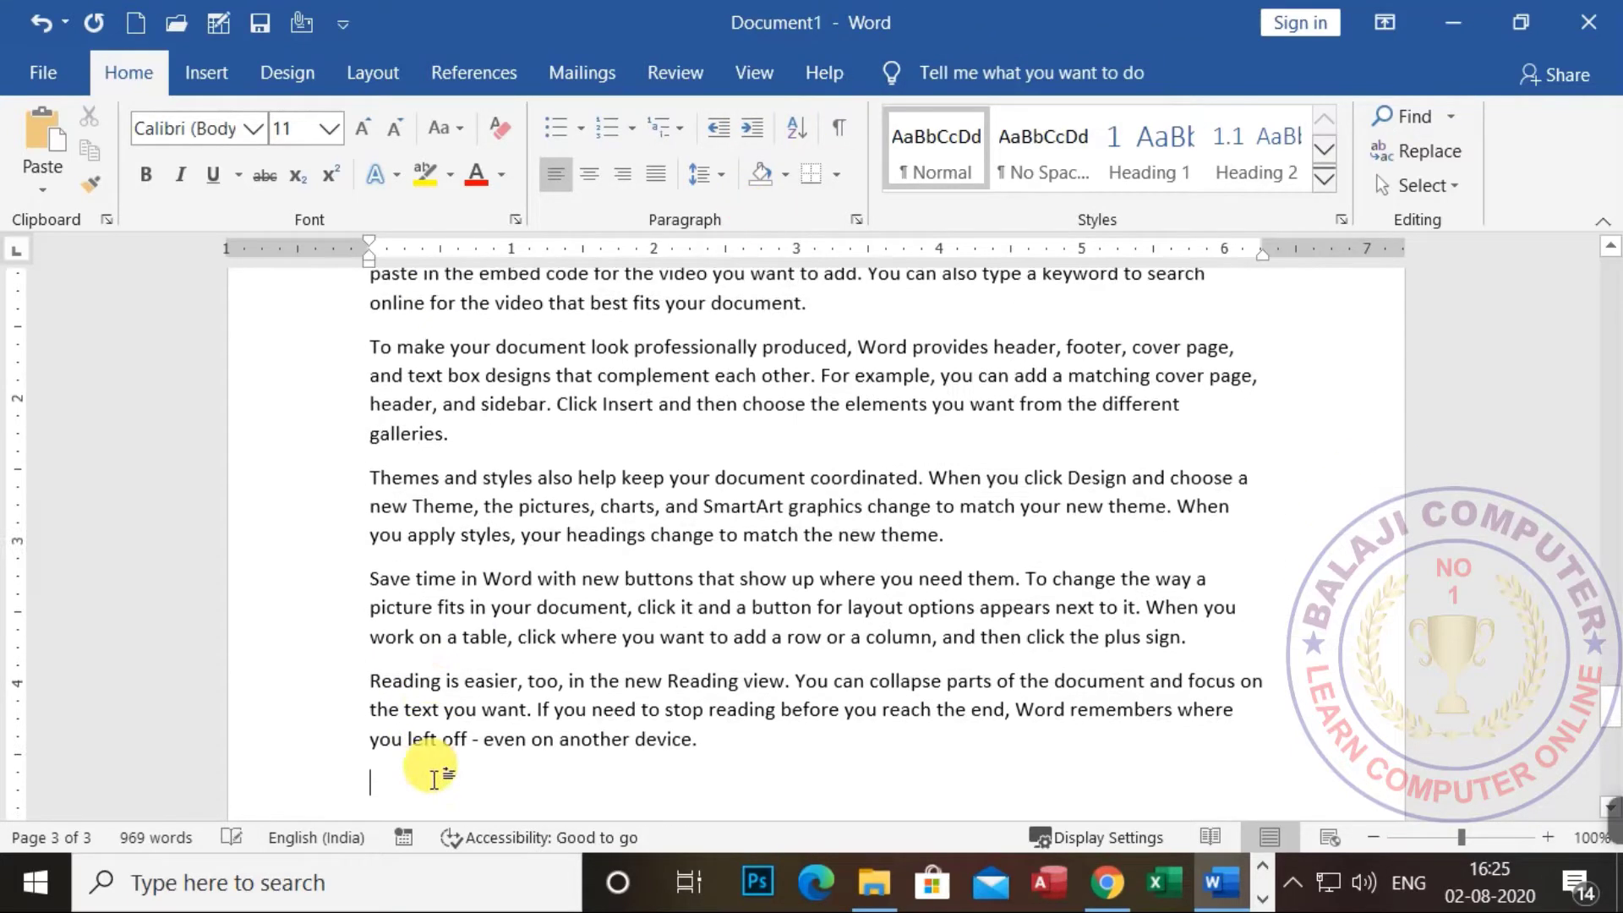
left_click(611, 136)
left_click(748, 131)
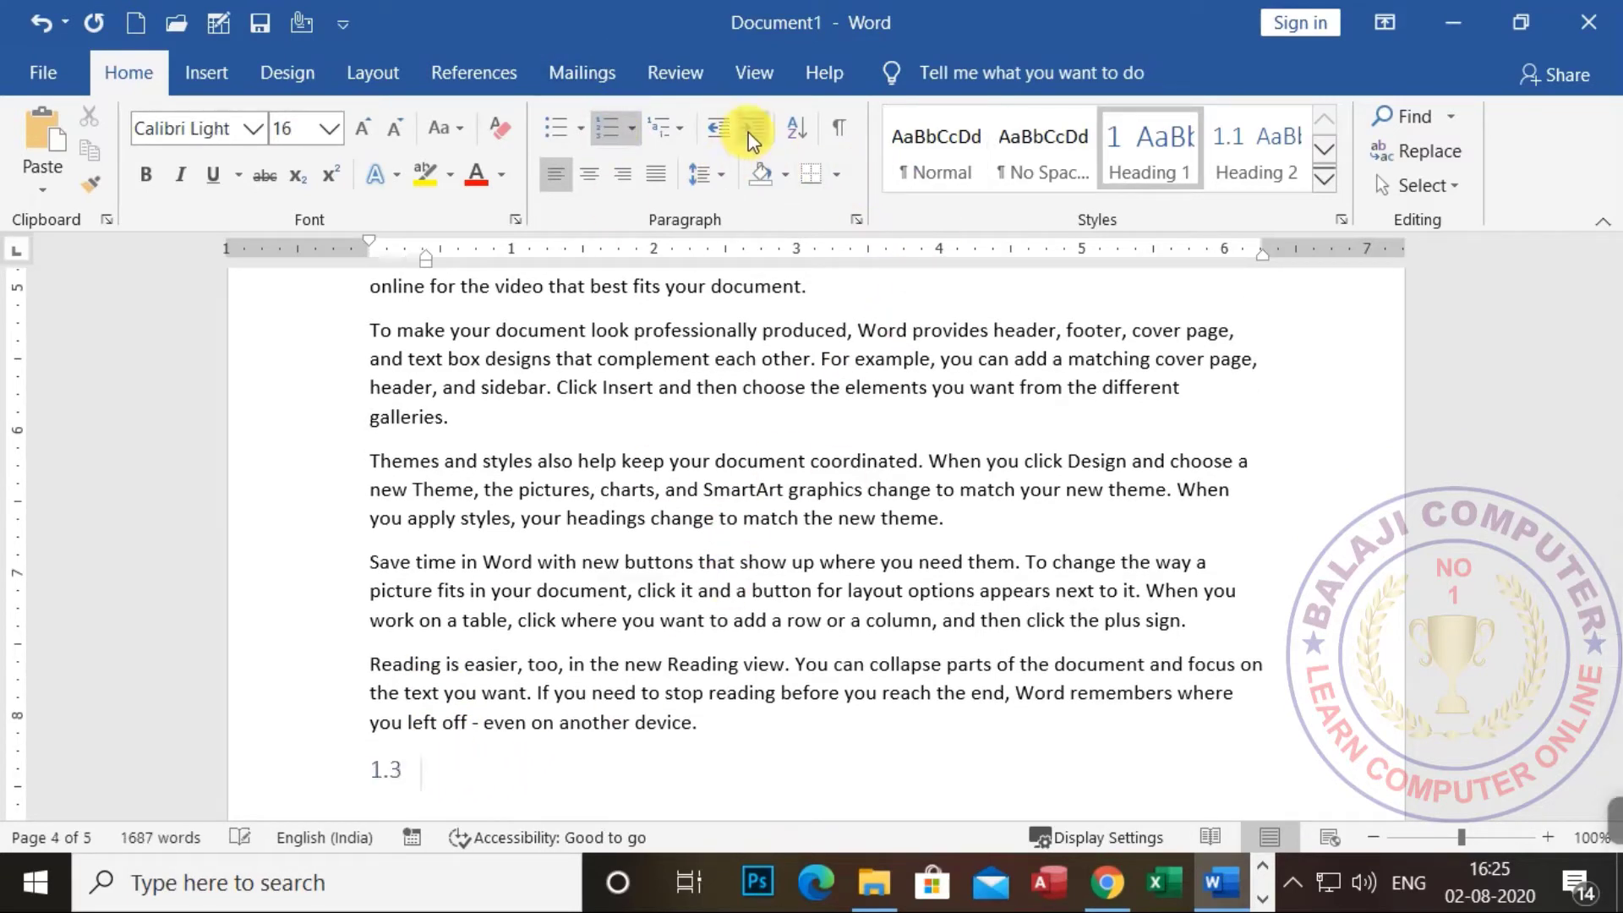
type("M")
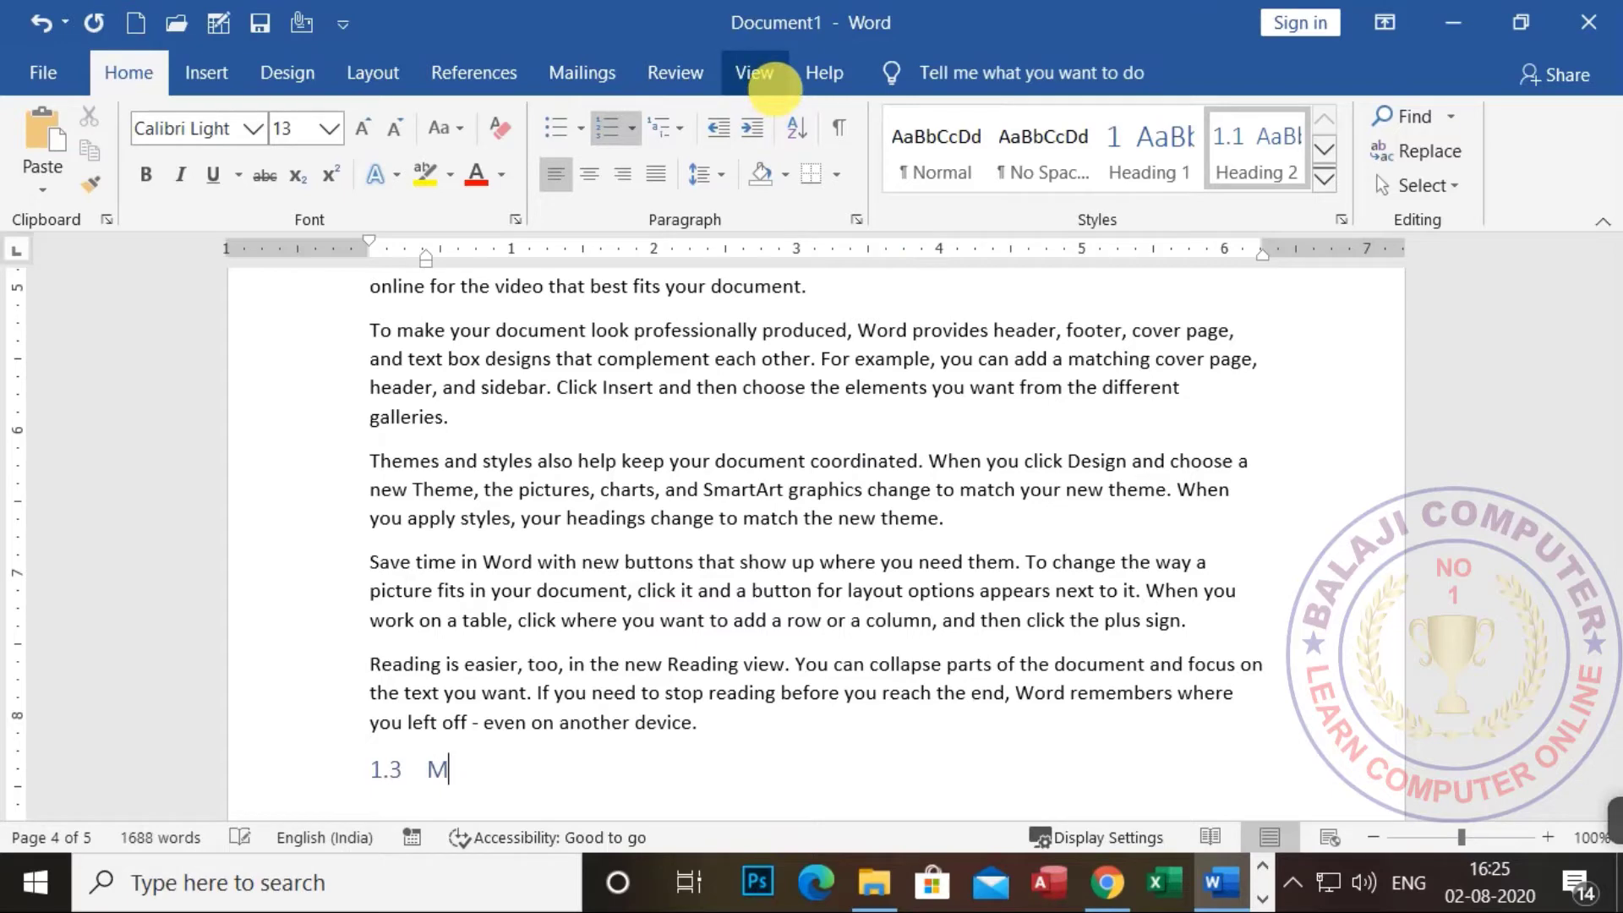
type("S POWER POI")
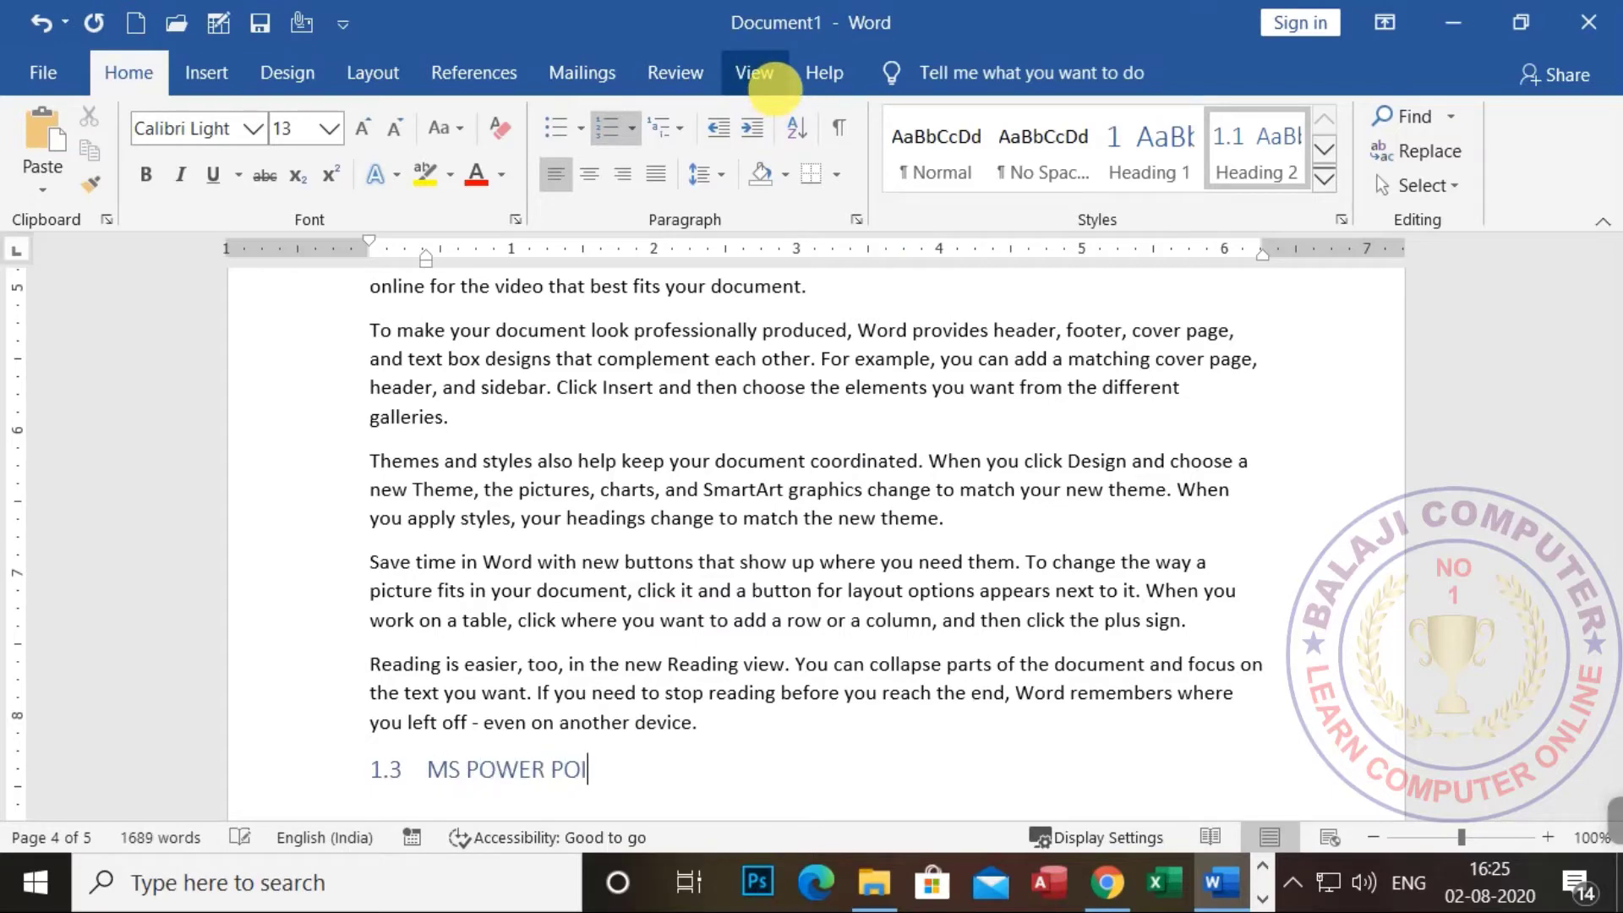
type("NT")
key("Return")
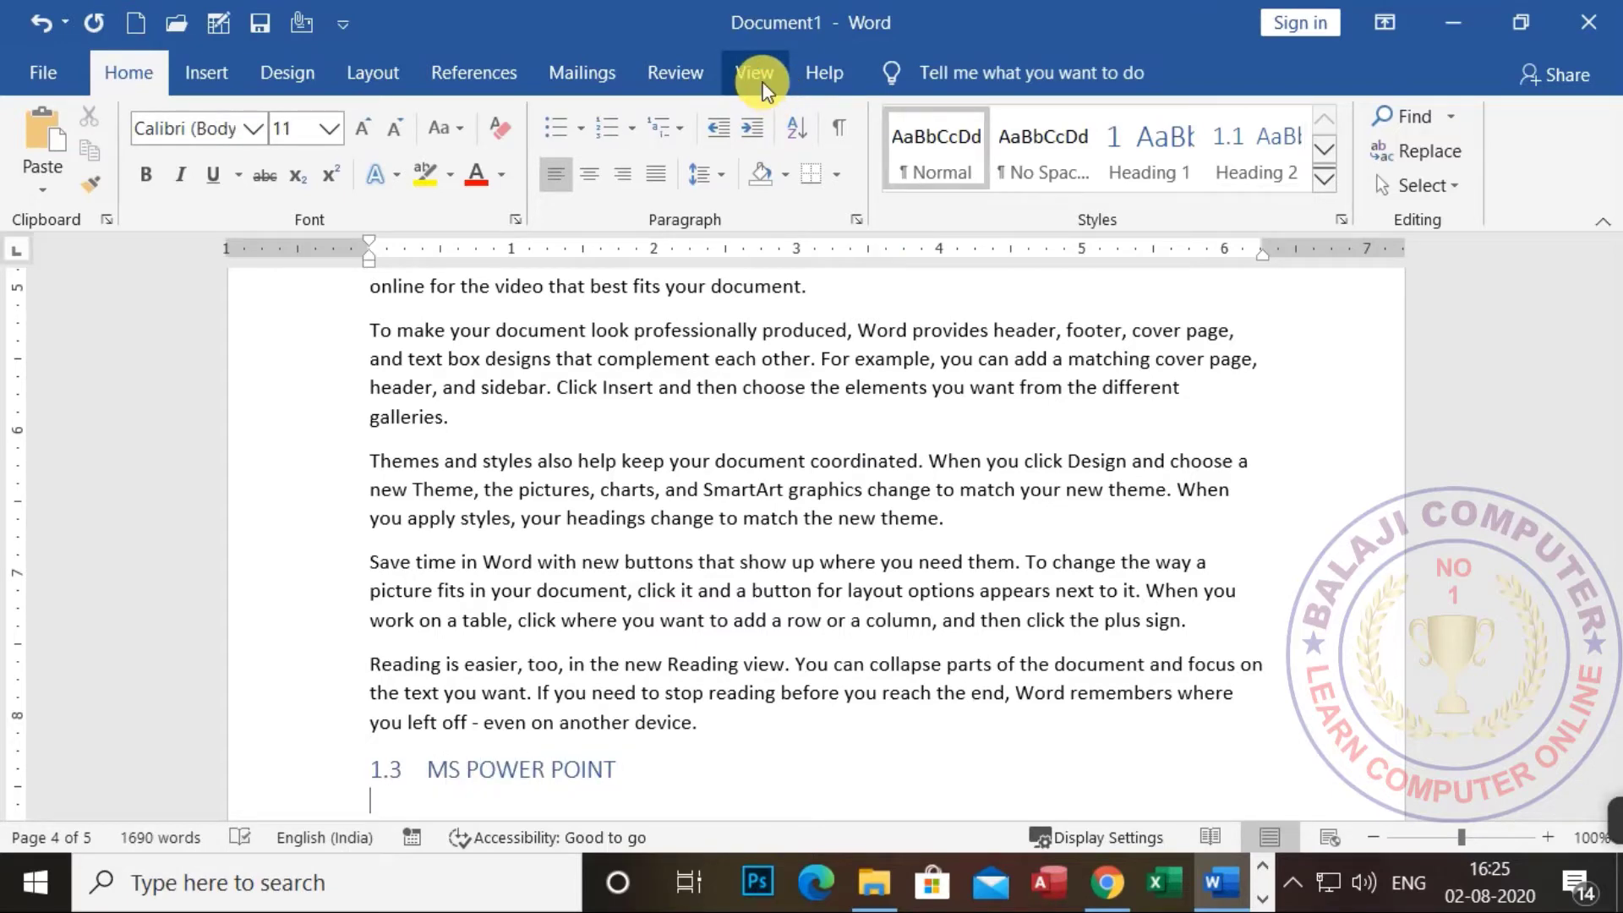
Paste the copied sample paragraphs repeatedly under the MS POWER POINT heading.
key("ctrl+v")
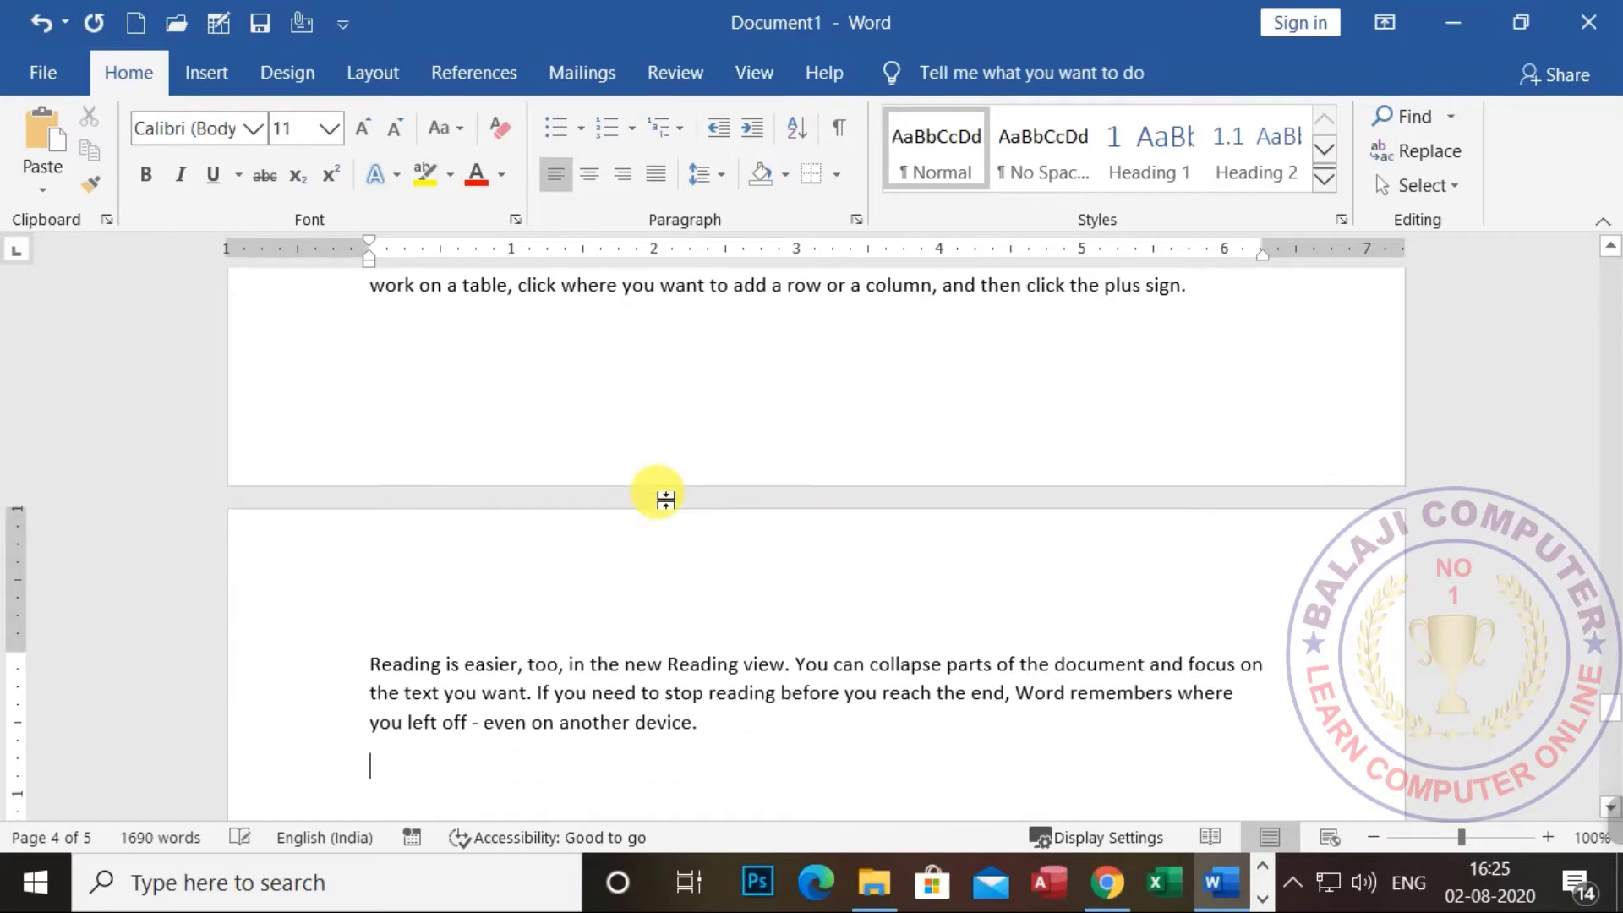
double_click(665, 500)
scroll(642, 575, "down", 1)
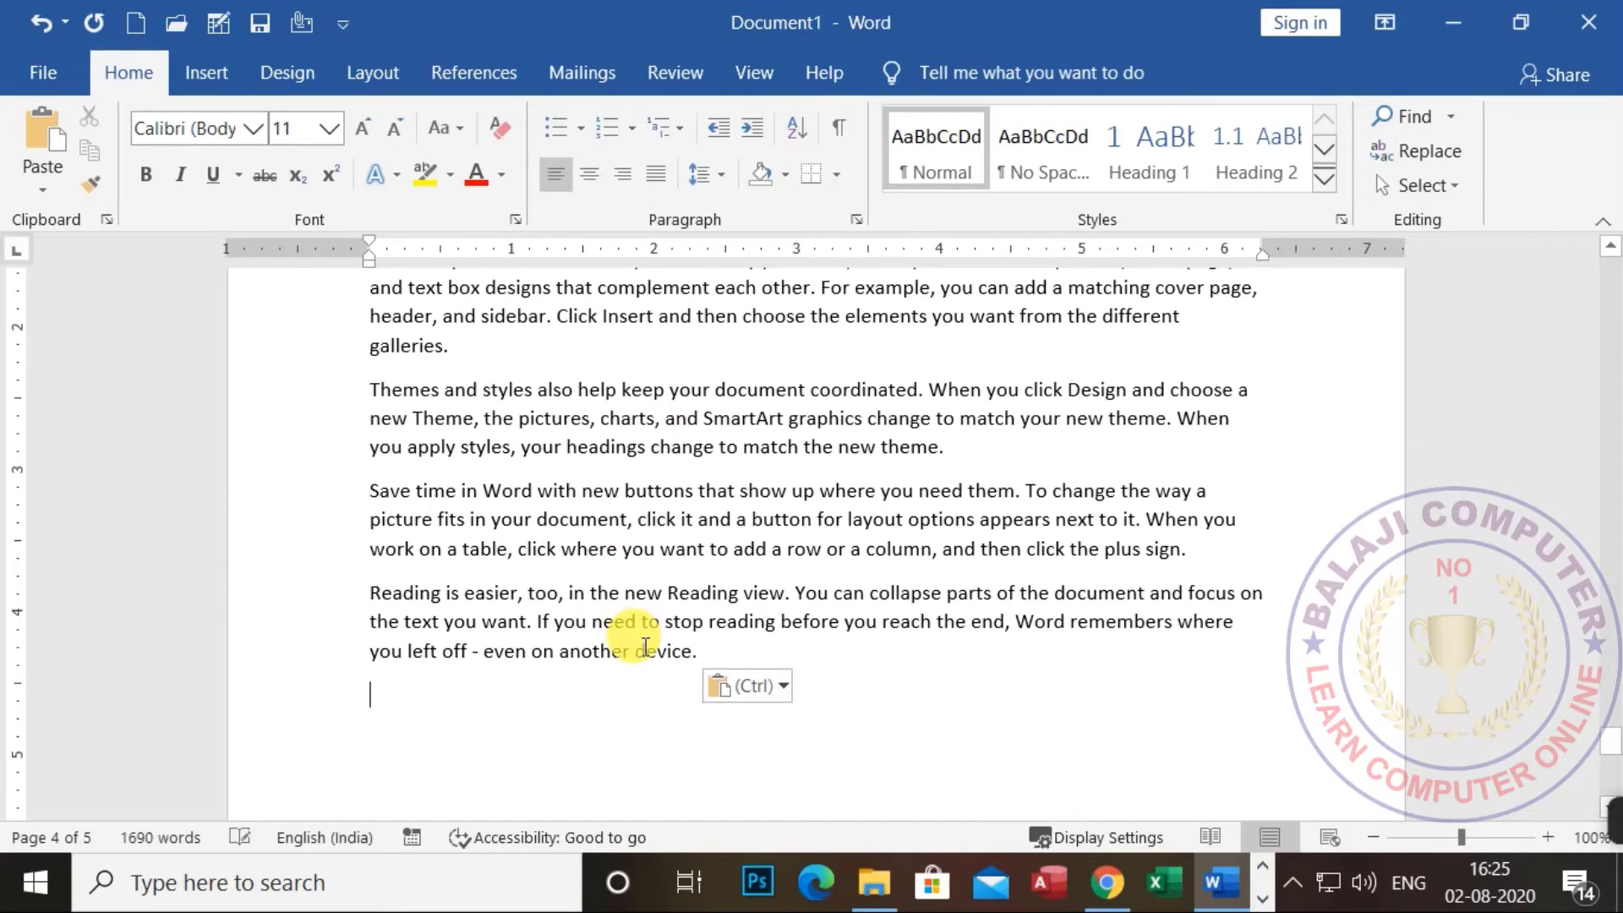
scroll(518, 659, "down", 2)
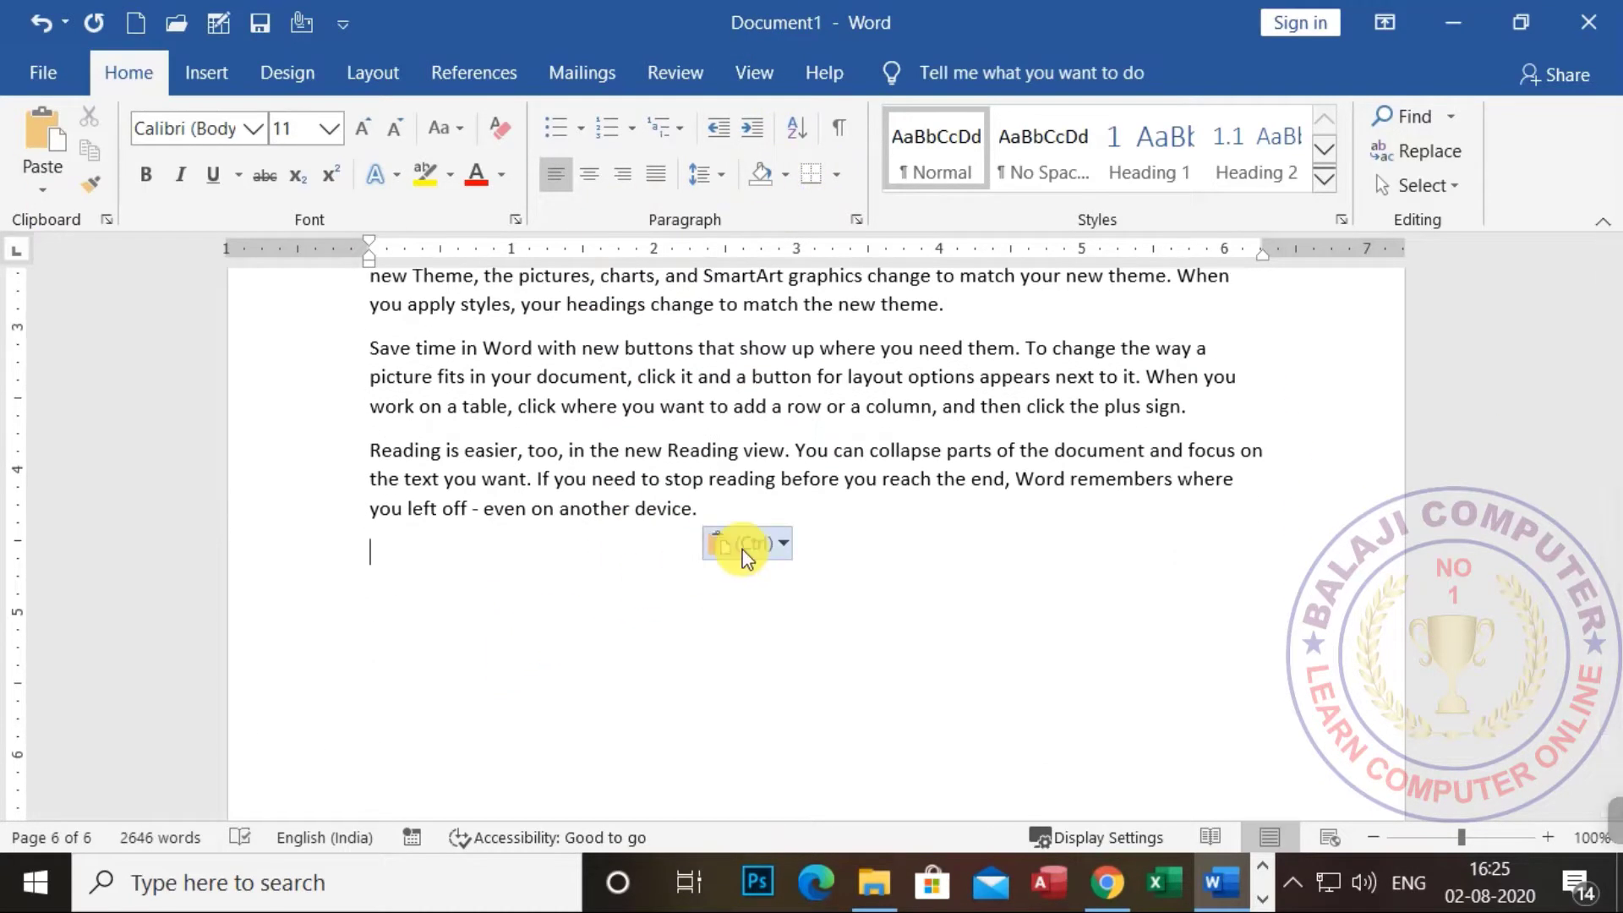
Add a level-one numbered heading 2 ACCOUNTING COURSE after the pasted text and start a new line below it.
left_click(611, 130)
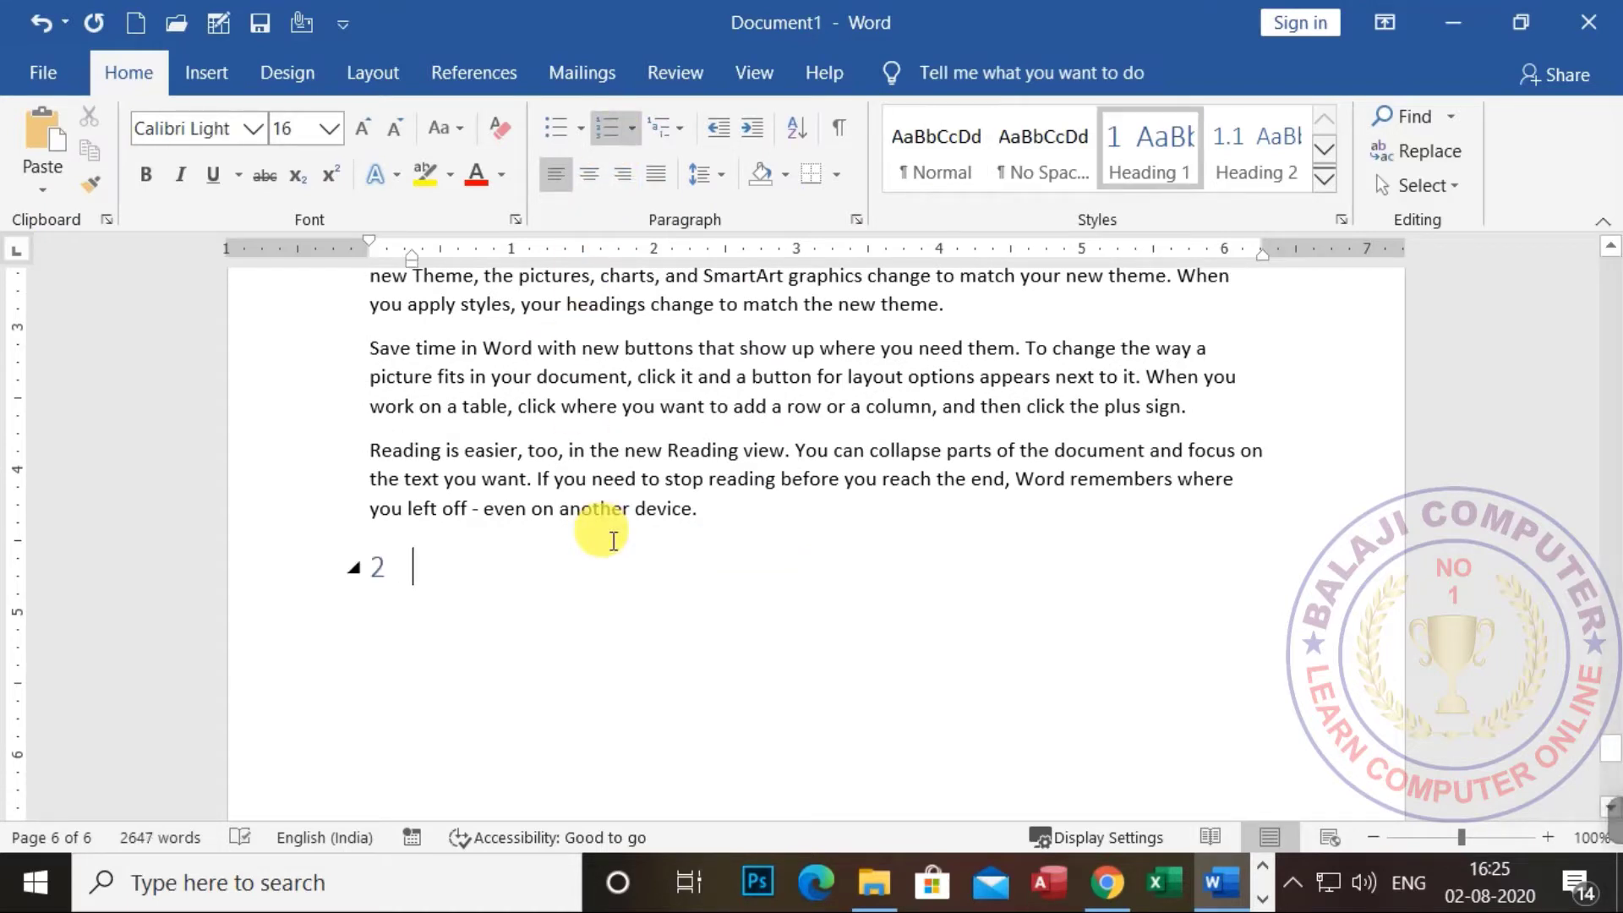
type("ACCOU")
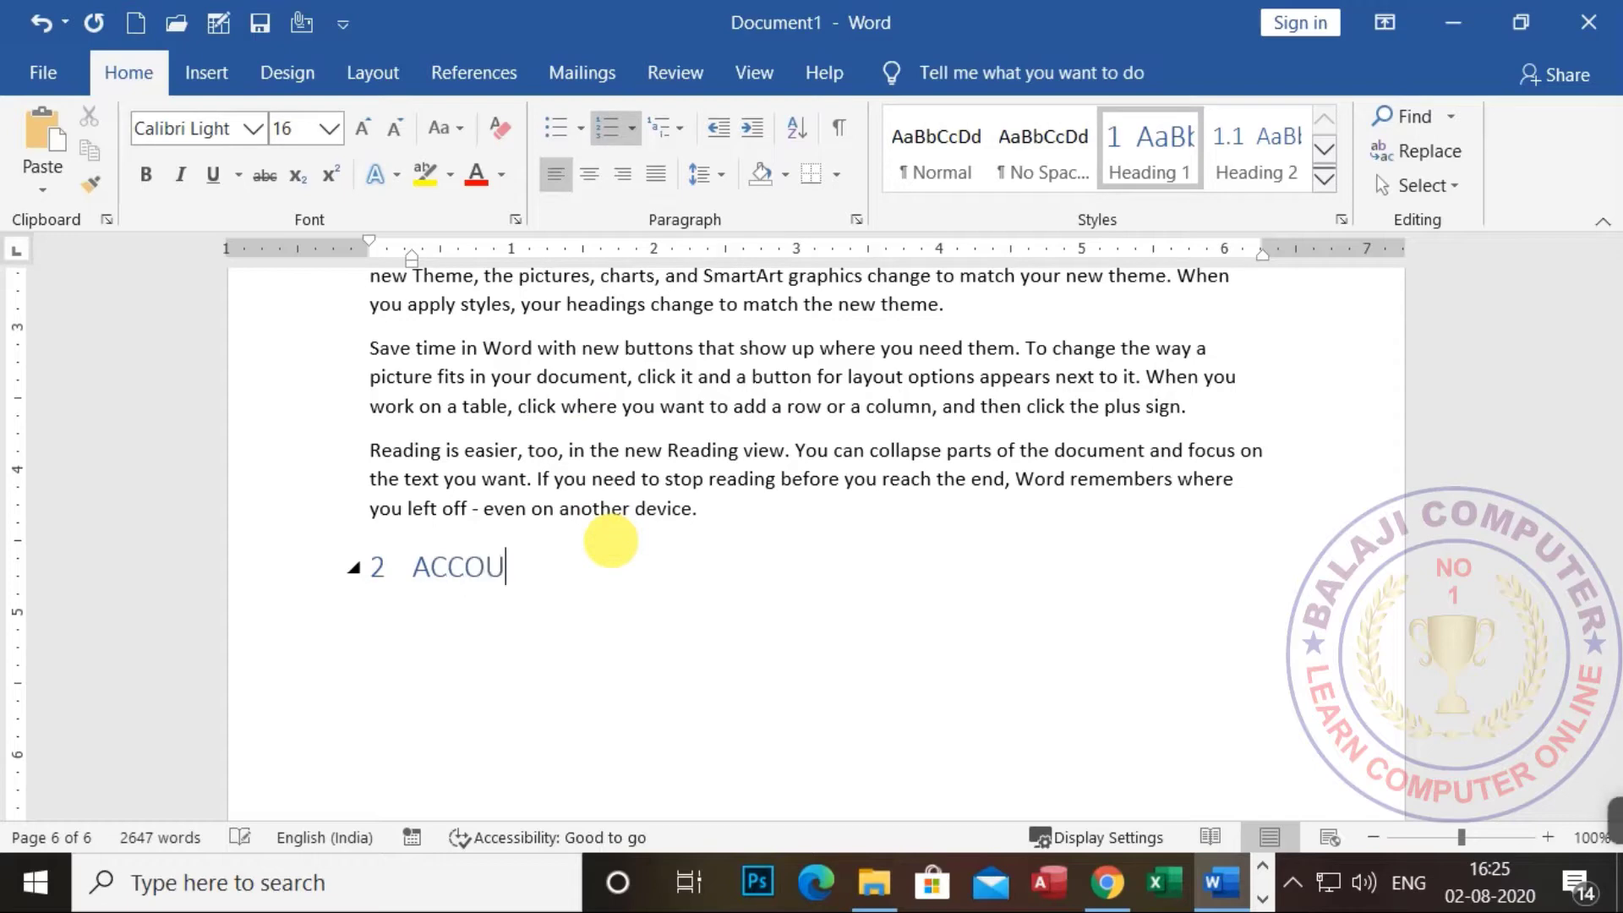
type("NTING COURSE")
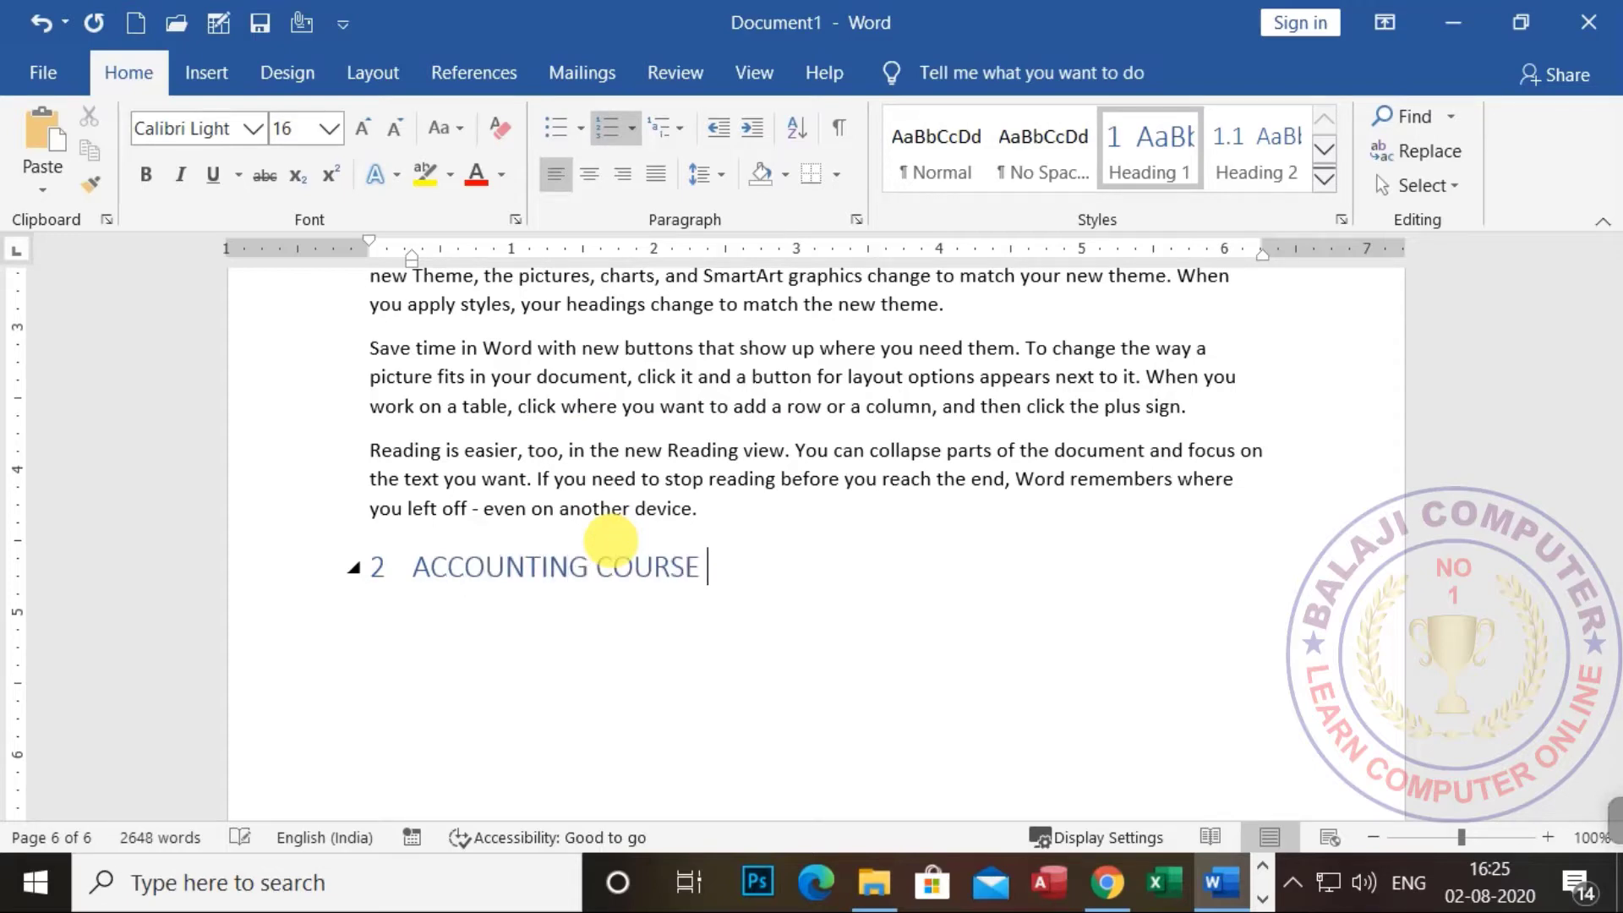
key("Return")
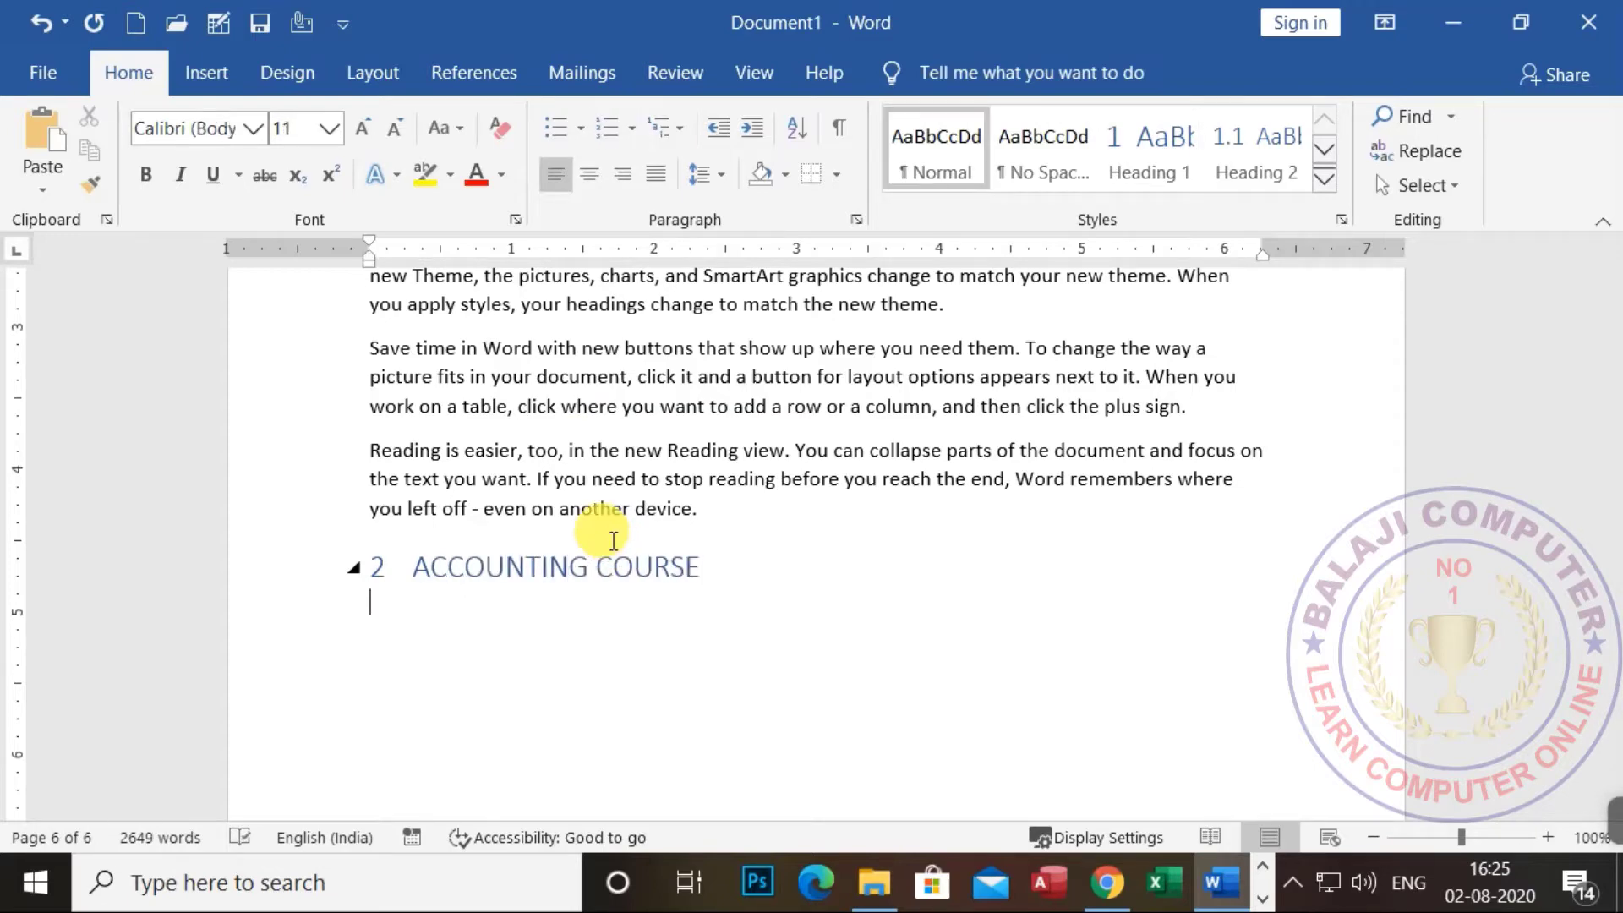
Paste the copied sample paragraphs under the ACCOUNTING COURSE heading and add an empty line after them.
key("ctrl+z")
key("ctrl+z")
key("ctrl+z")
key("ctrl+z")
key("Return")
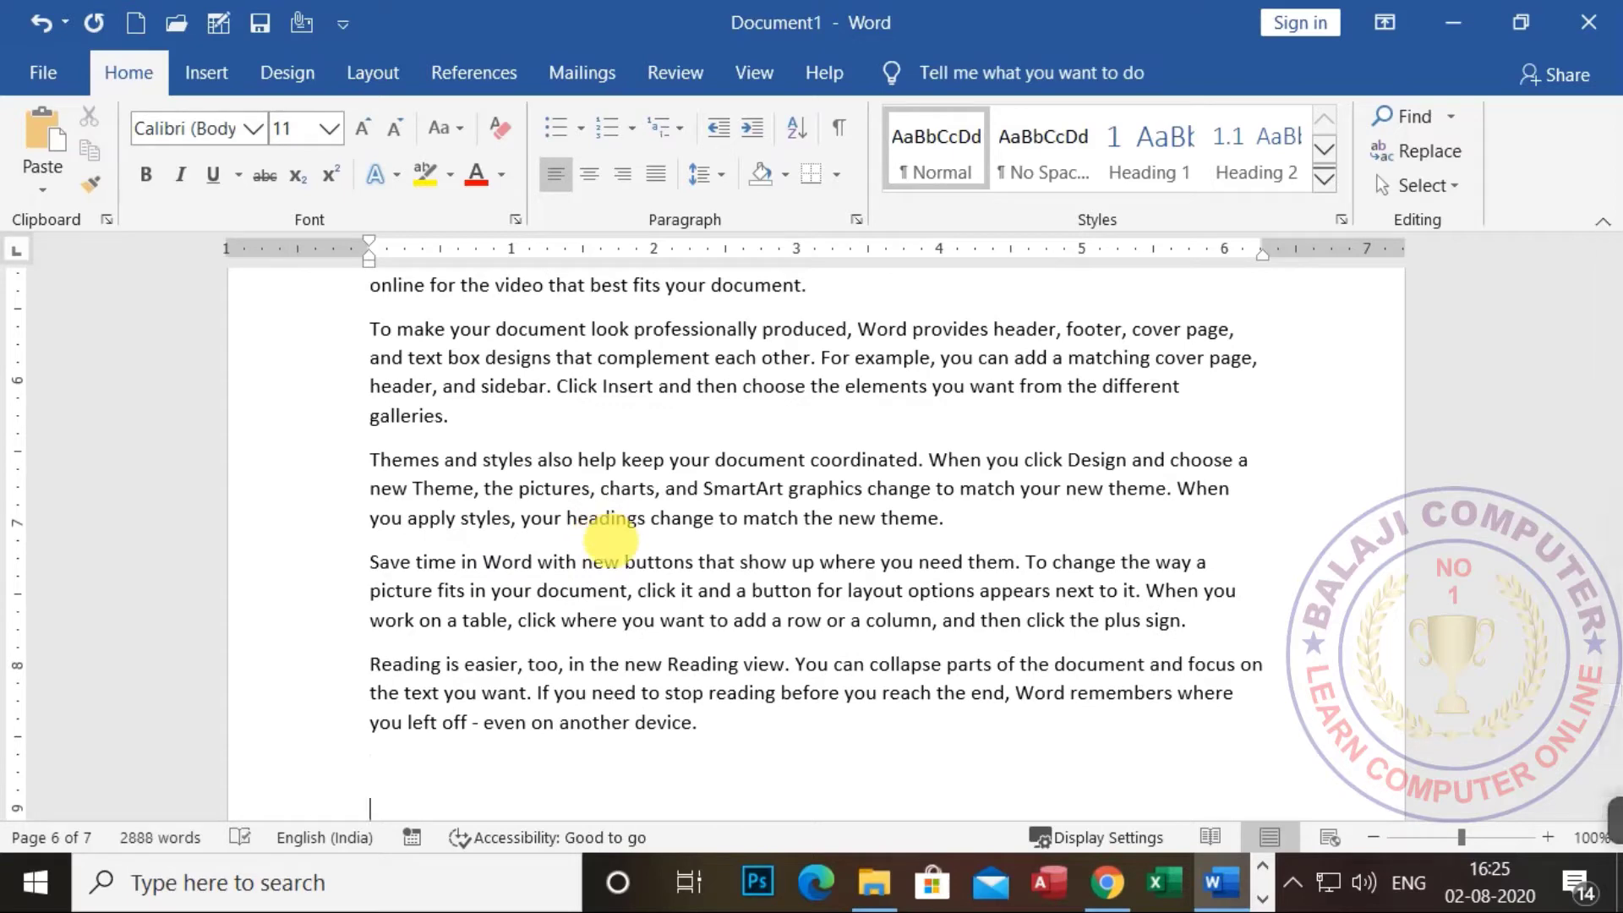
Add a level-two numbered heading 2.1 MANUAL ACCOUNTING and paste the copied sample paragraphs under it.
scroll(648, 603, "down", 4)
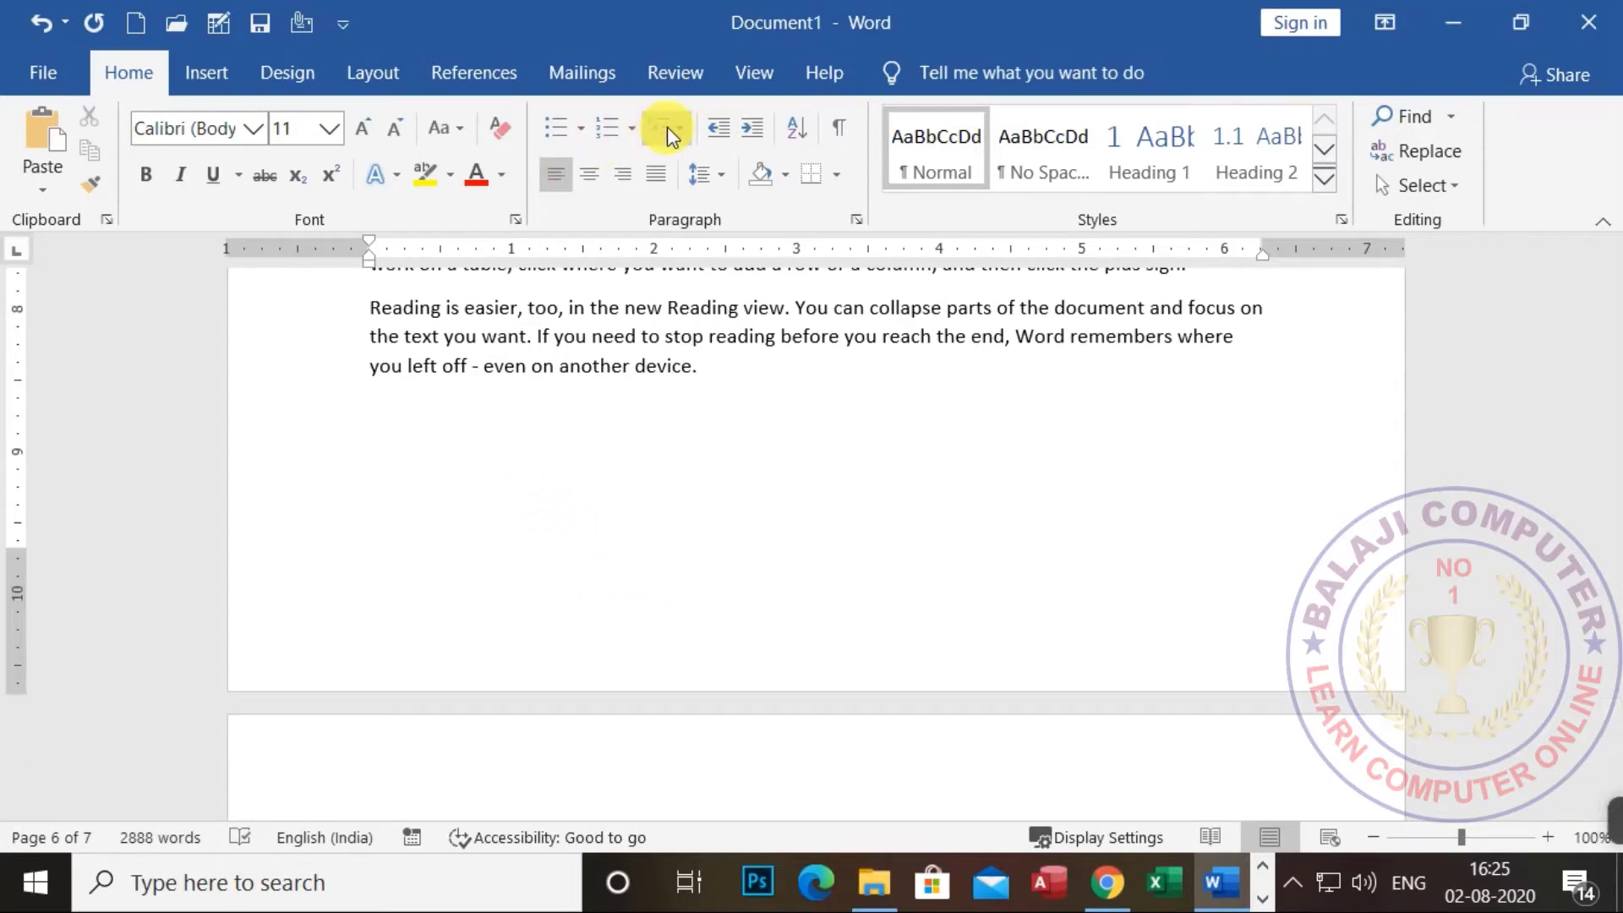
left_click(612, 124)
left_click(755, 129)
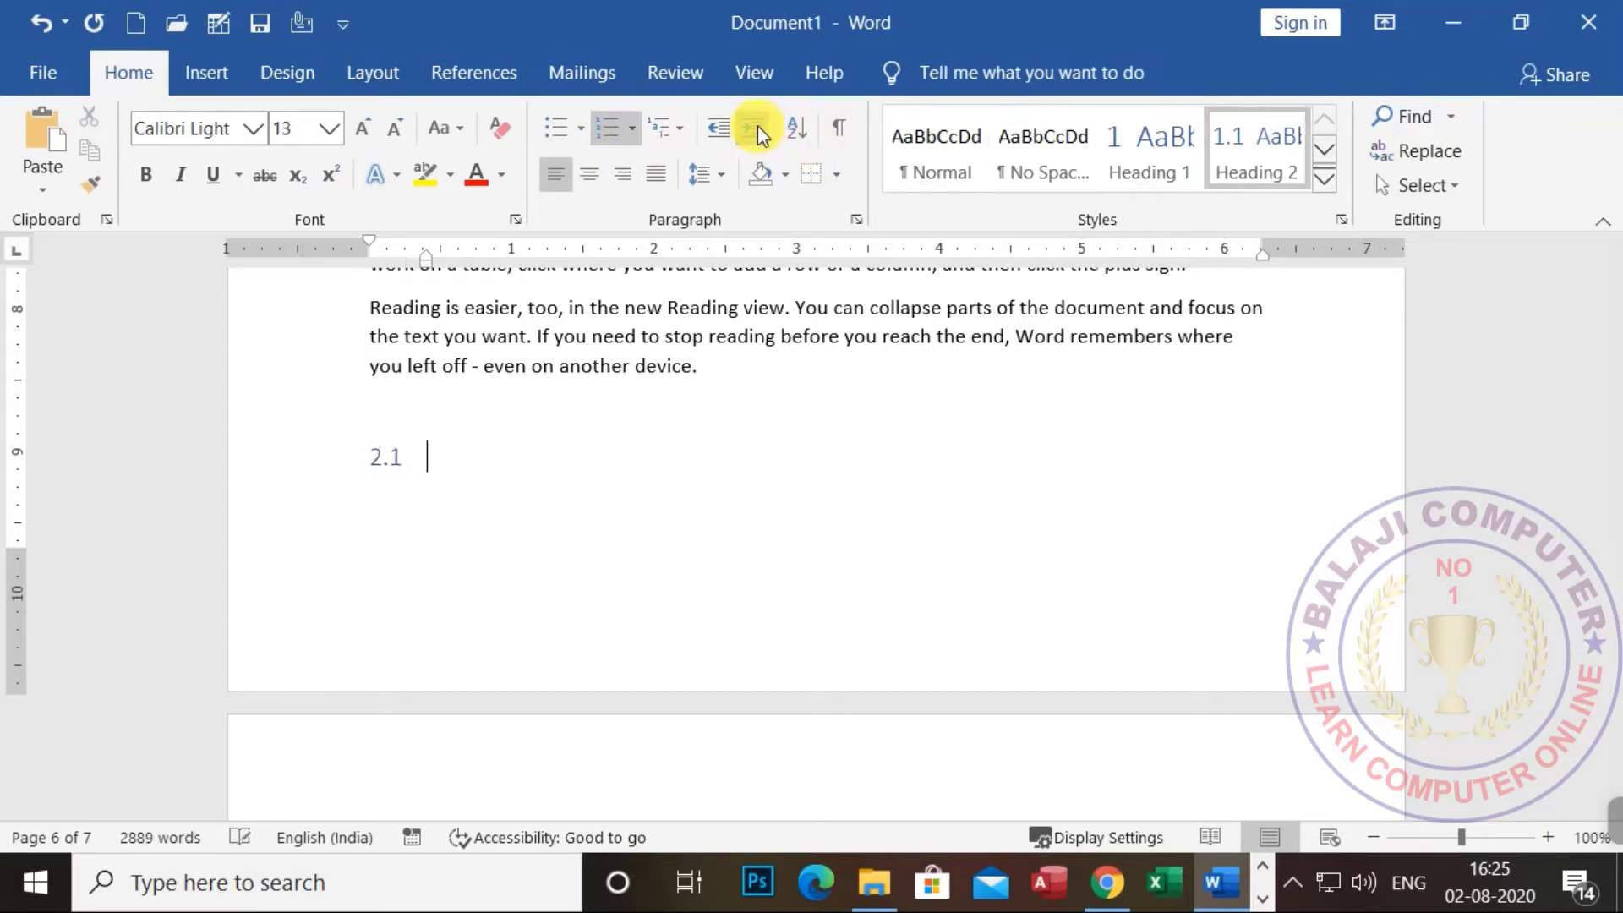
type("MANUA")
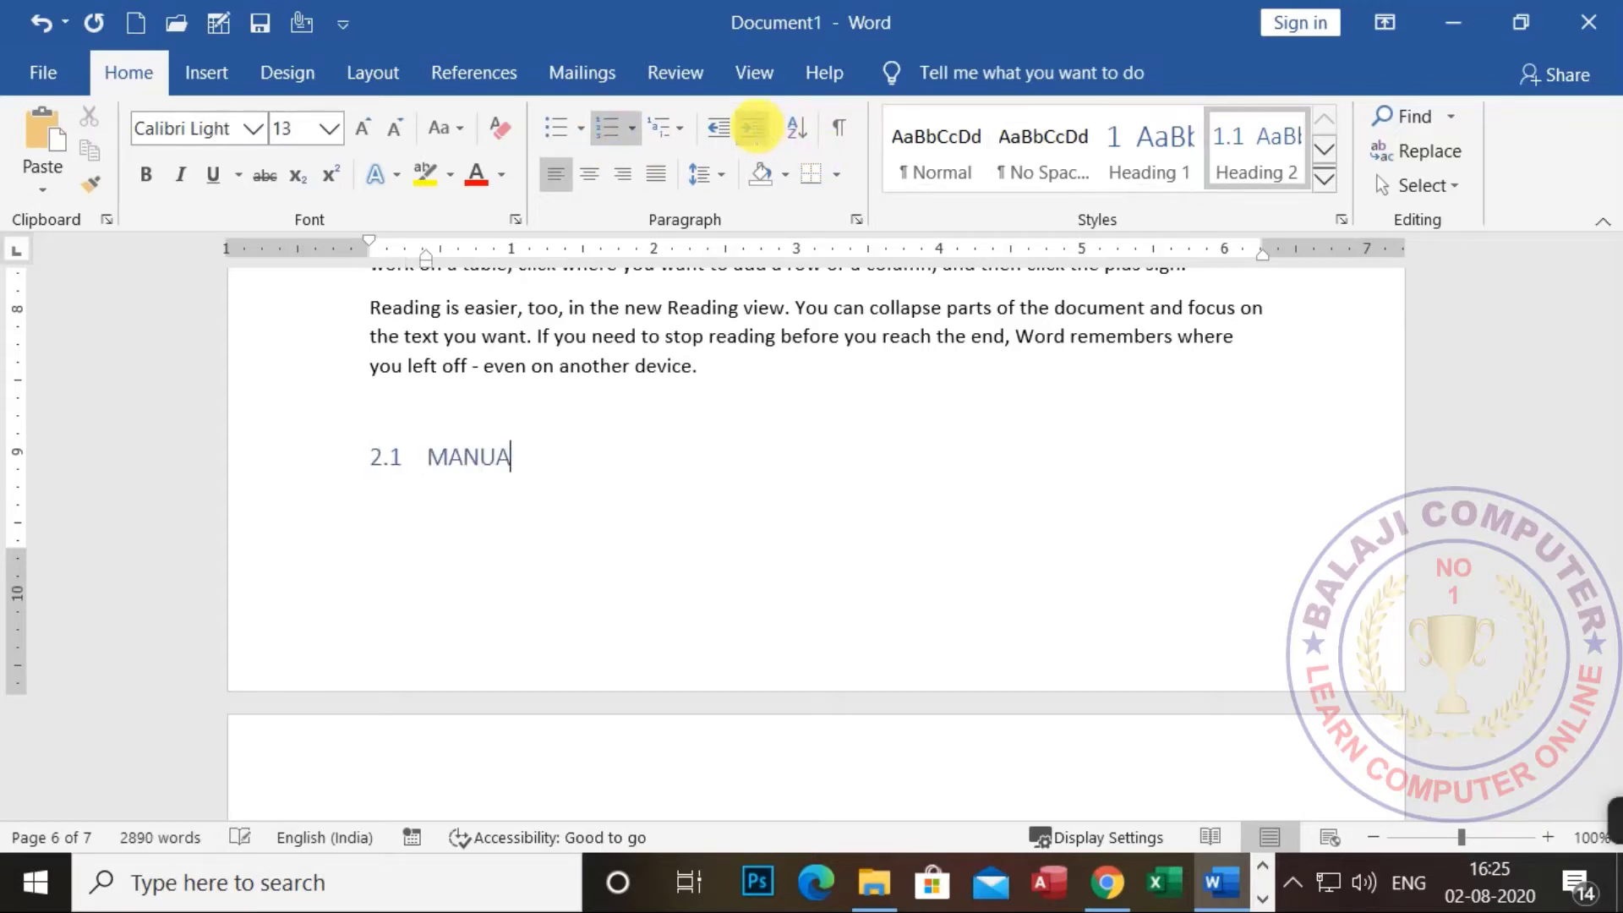
type("L ACCOUNT")
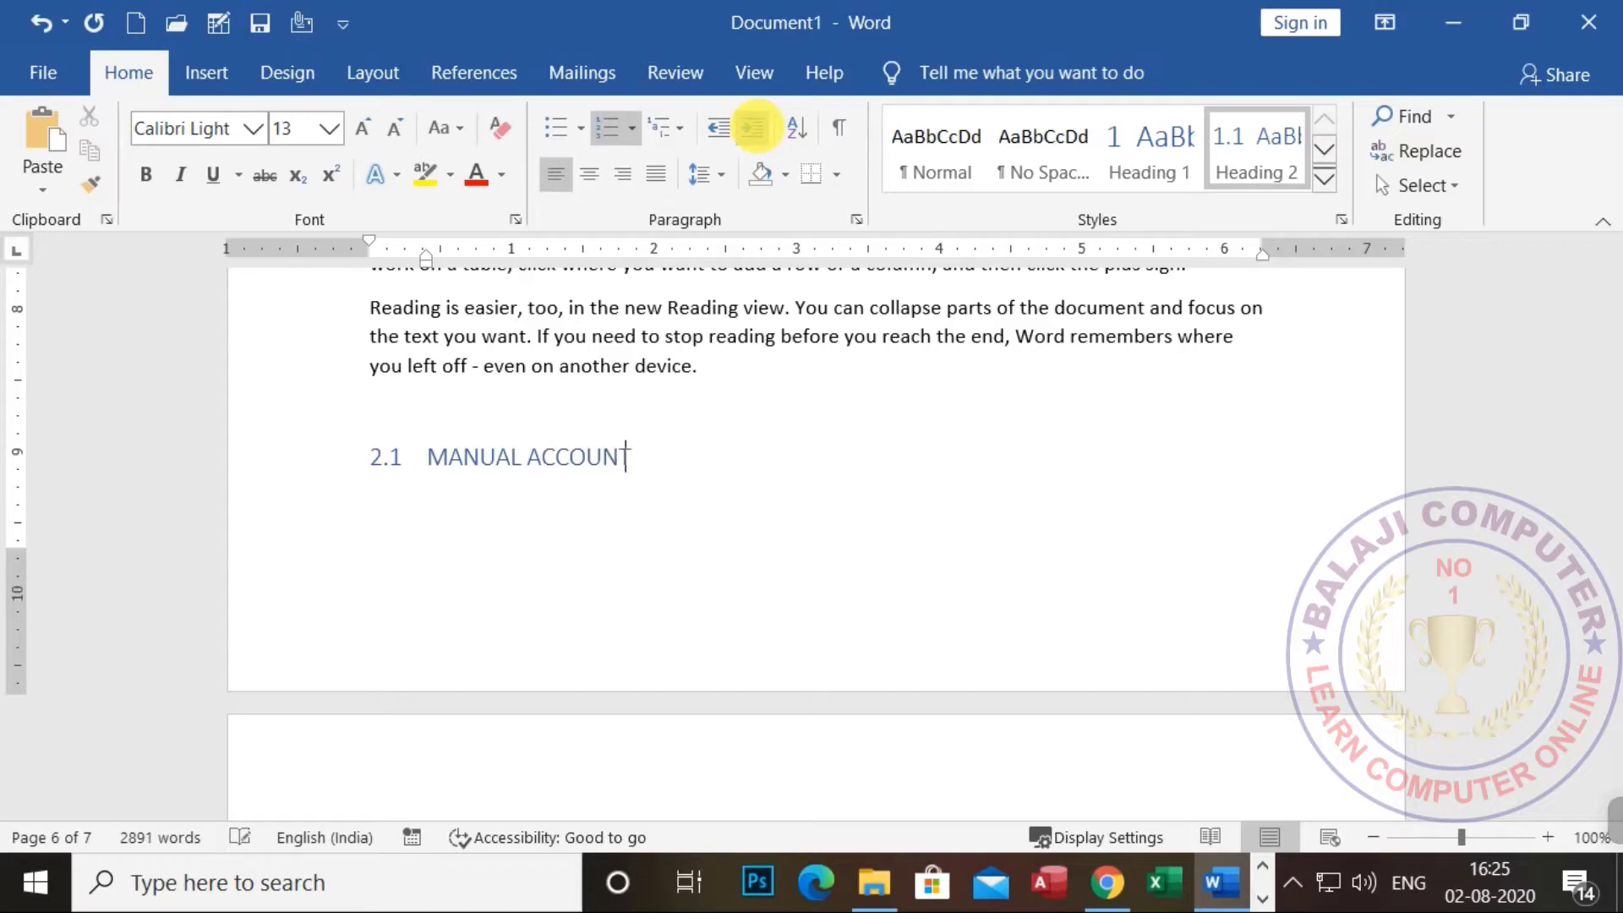
type("ING")
key("Return")
type("Video provides a powerful way to help you prove your point. When you click Online Video, you can paste in the embed code for the video you want to add. You can also type a keyword to search online for the video that best fits your document. To make your document look professionally produced, Word provides header, footer, cover page, and text box designs that complement each other. For example, you can add a matching cover page, header, and sidebar. Click Insert and then choose the elements you want from the different galleries. Themes and styles also help keep your document coordinated. When you click Design and choose a new Theme, the pictures, charts, and SmartArt graphics change to match your new theme. When you apply styles, your headings change to match the new theme. Save time in Word with new buttons that show up where you need them. To change the way a picture fits in your document, click it and a button for layout options appears next to it. When you work on a table, click where you want to add a row or a column, and then click the plus sign. Reading is easier, too, in the new Reading view. You can collapse parts of the document and focus on the text you want. If you need to stop reading before you reach the end, Word remembers where you left off - even on another device.")
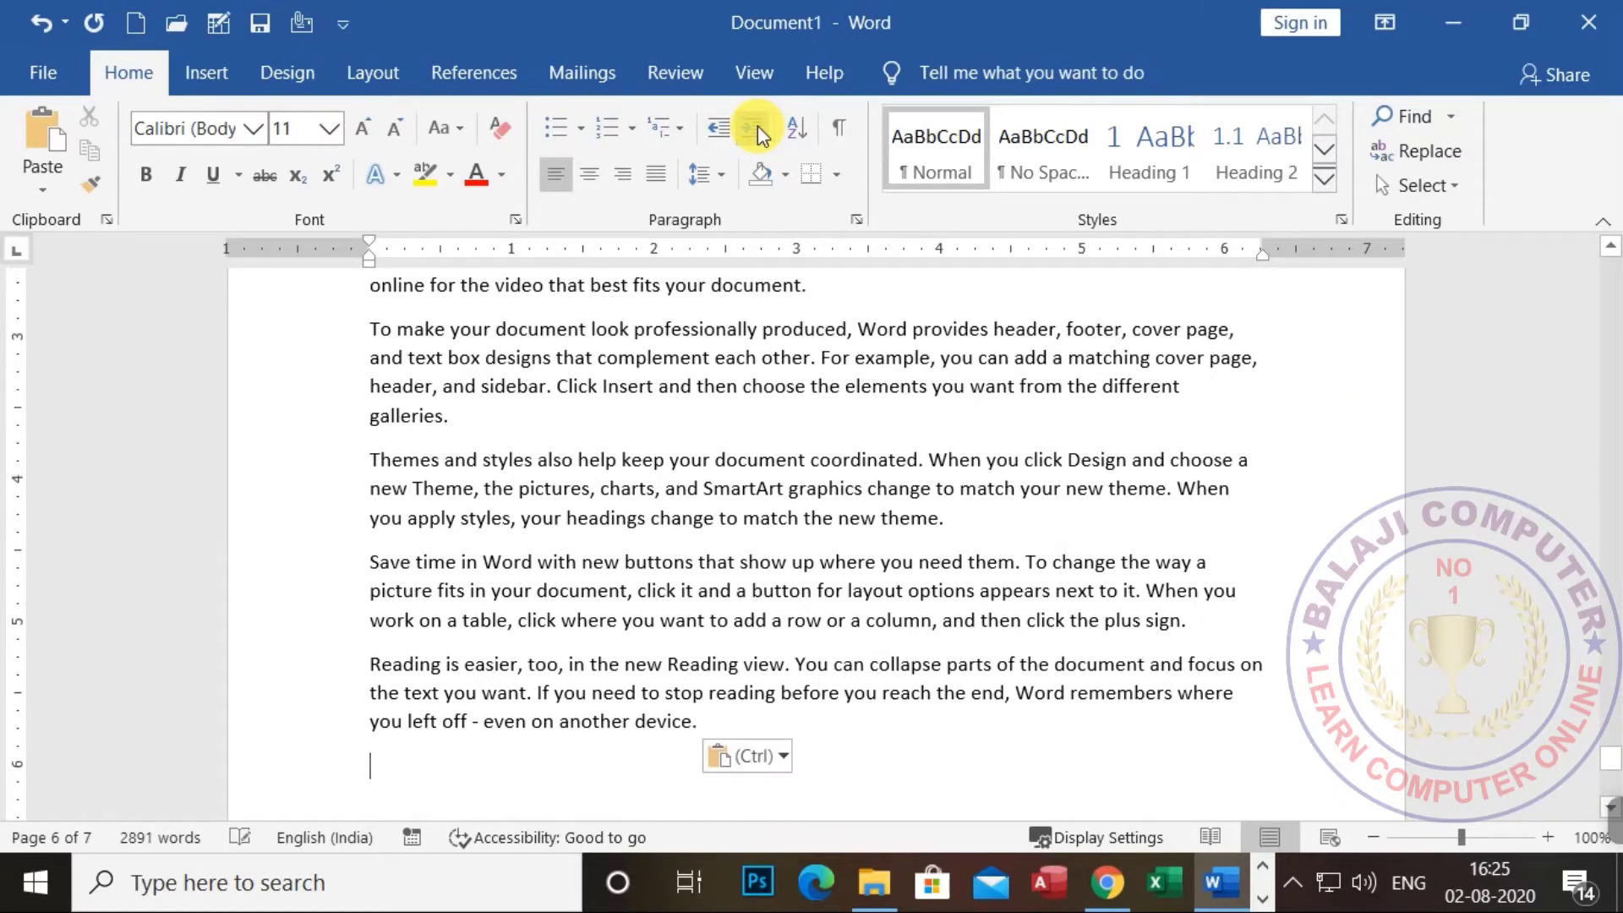
Add a level-two numbered heading 2.2 TALLY ERP 9 WITH GST and paste the copied sample paragraphs twice under it.
left_click(607, 133)
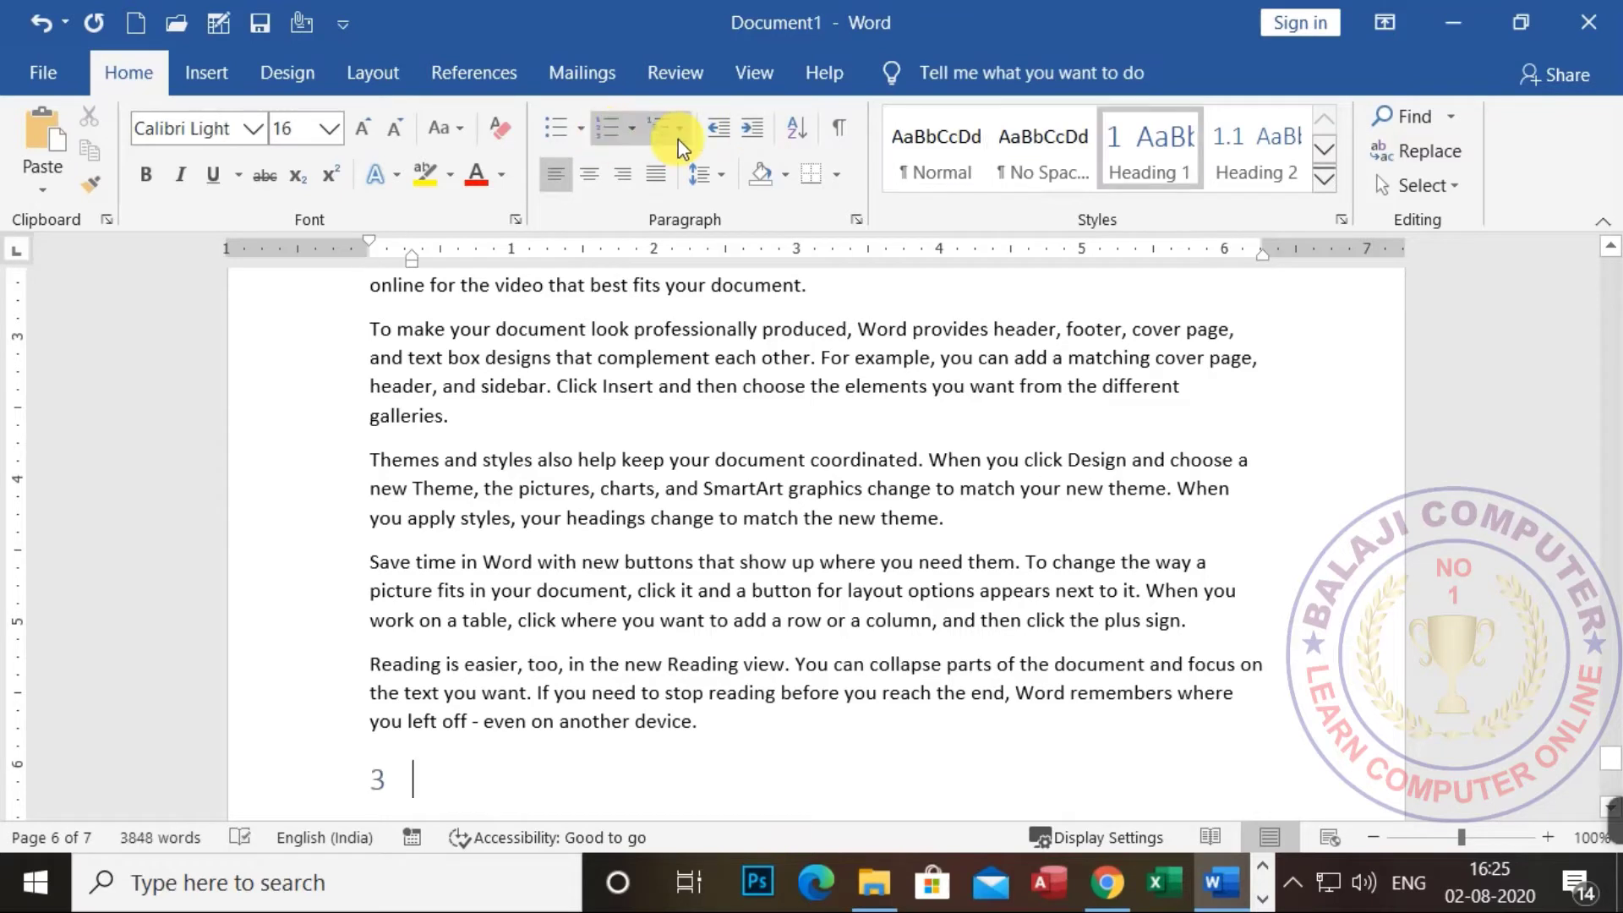
left_click(756, 127)
type("TA")
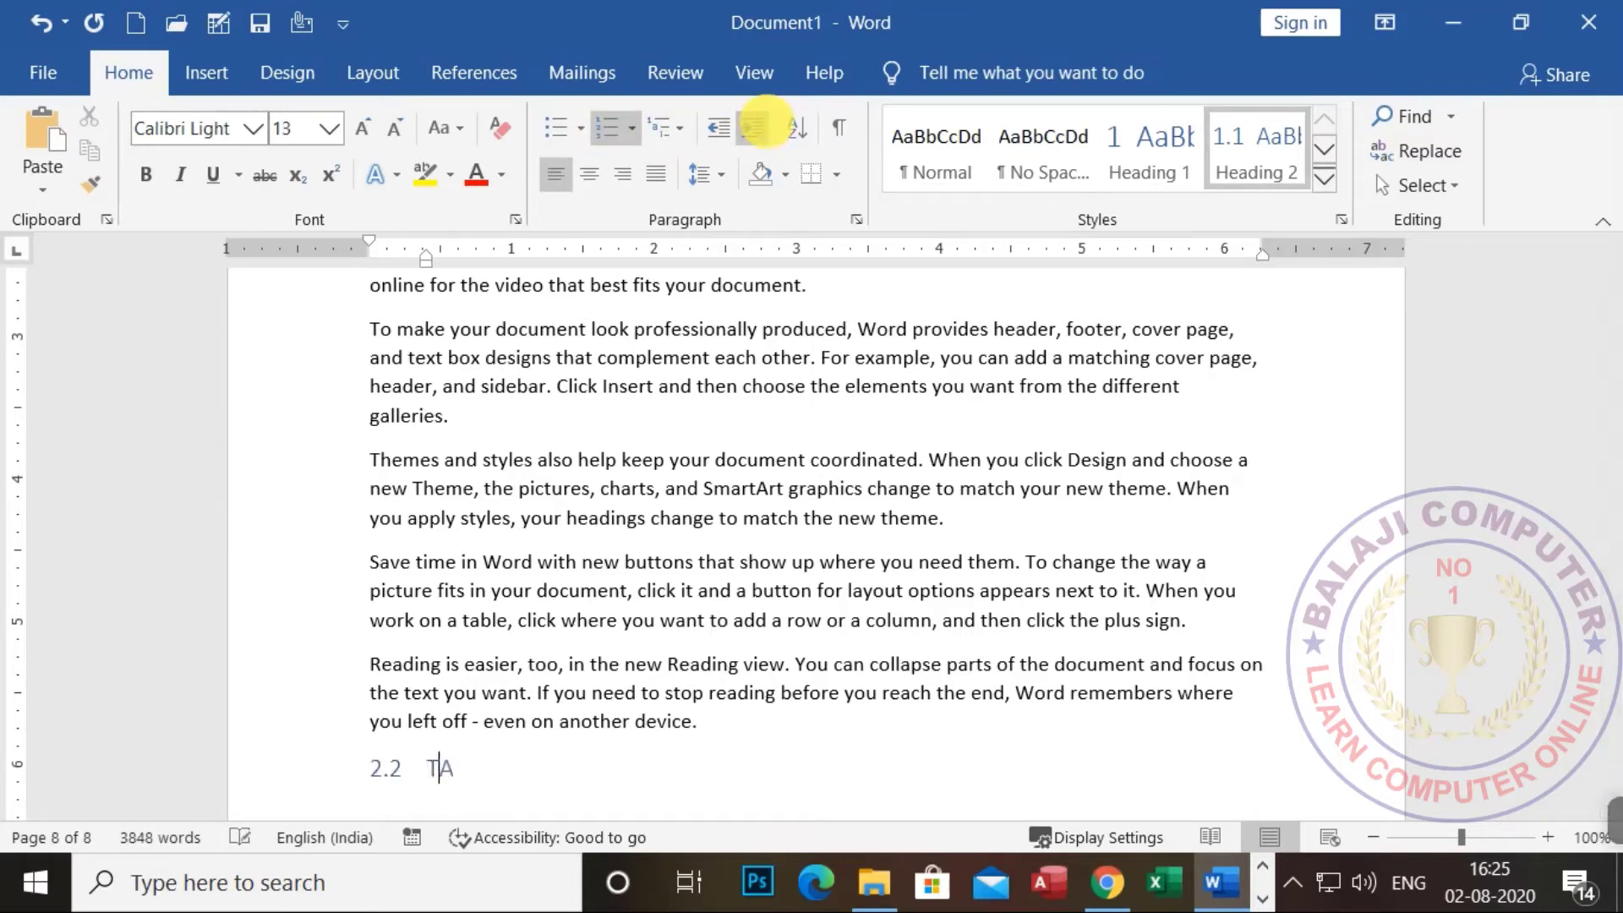
type("LLY ERP")
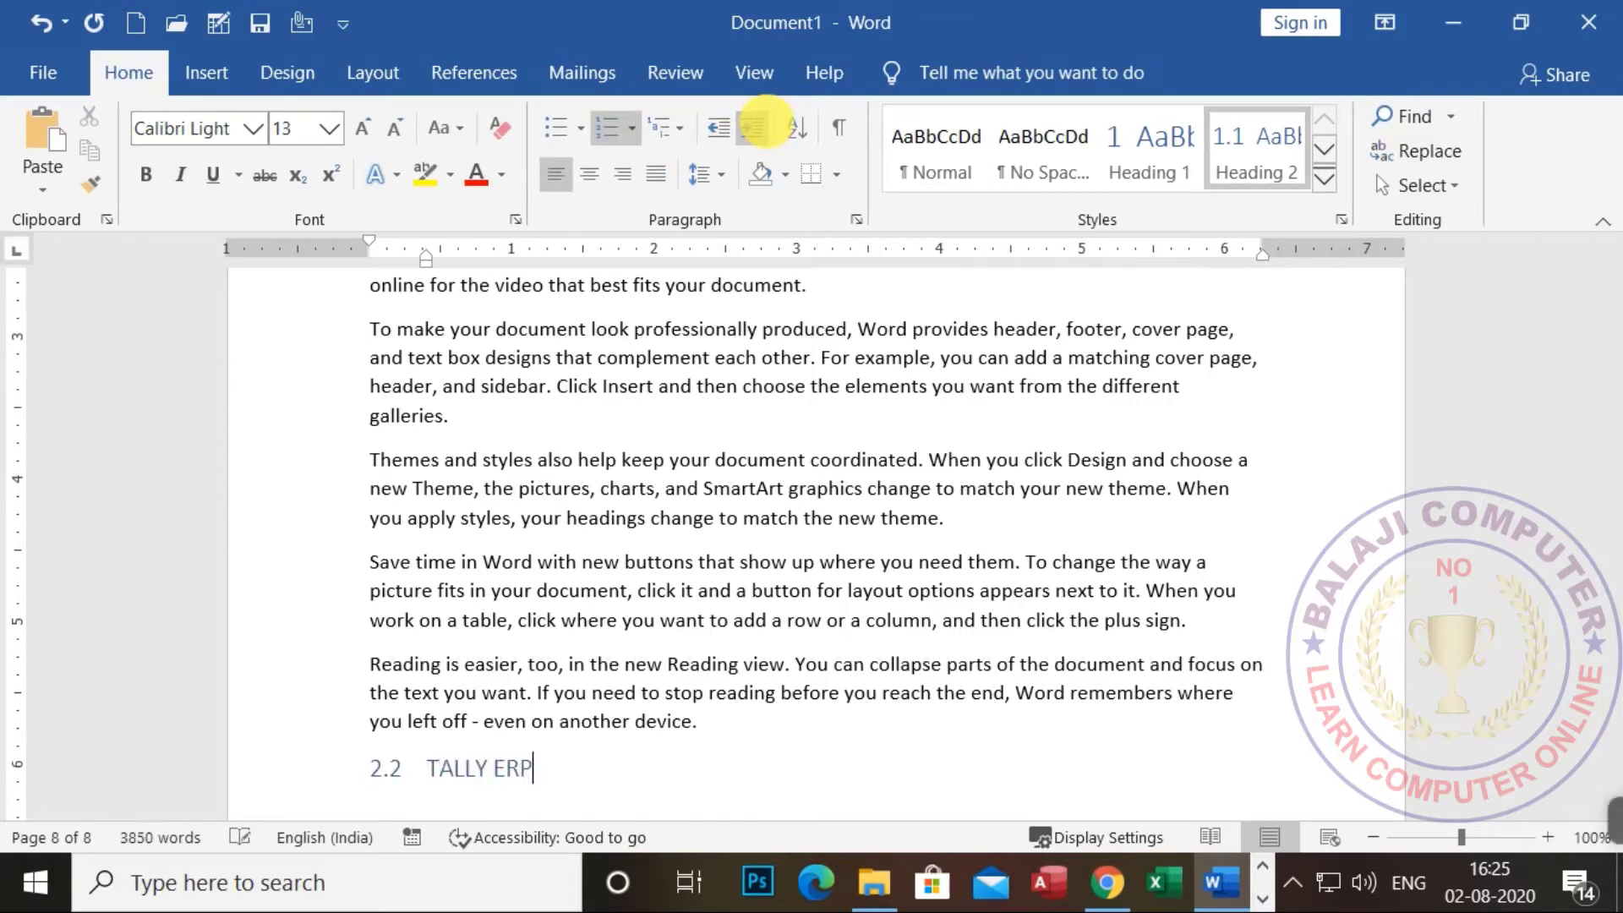
type(" 9 WITH GST")
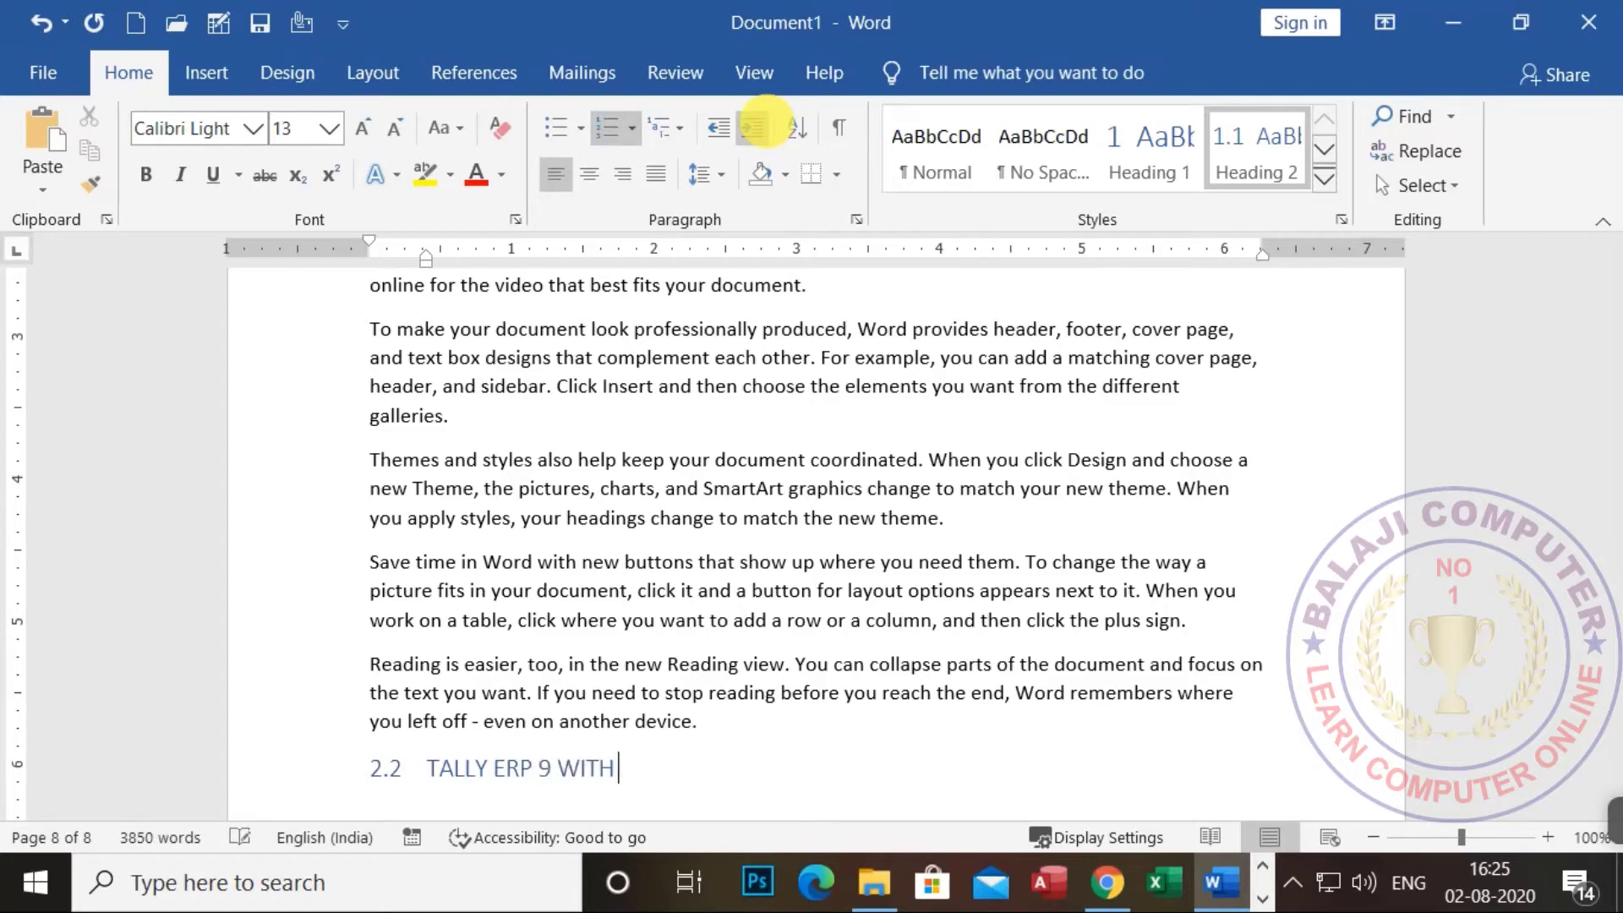
key("Return")
key("ctrl+v")
key("ctrl+v")
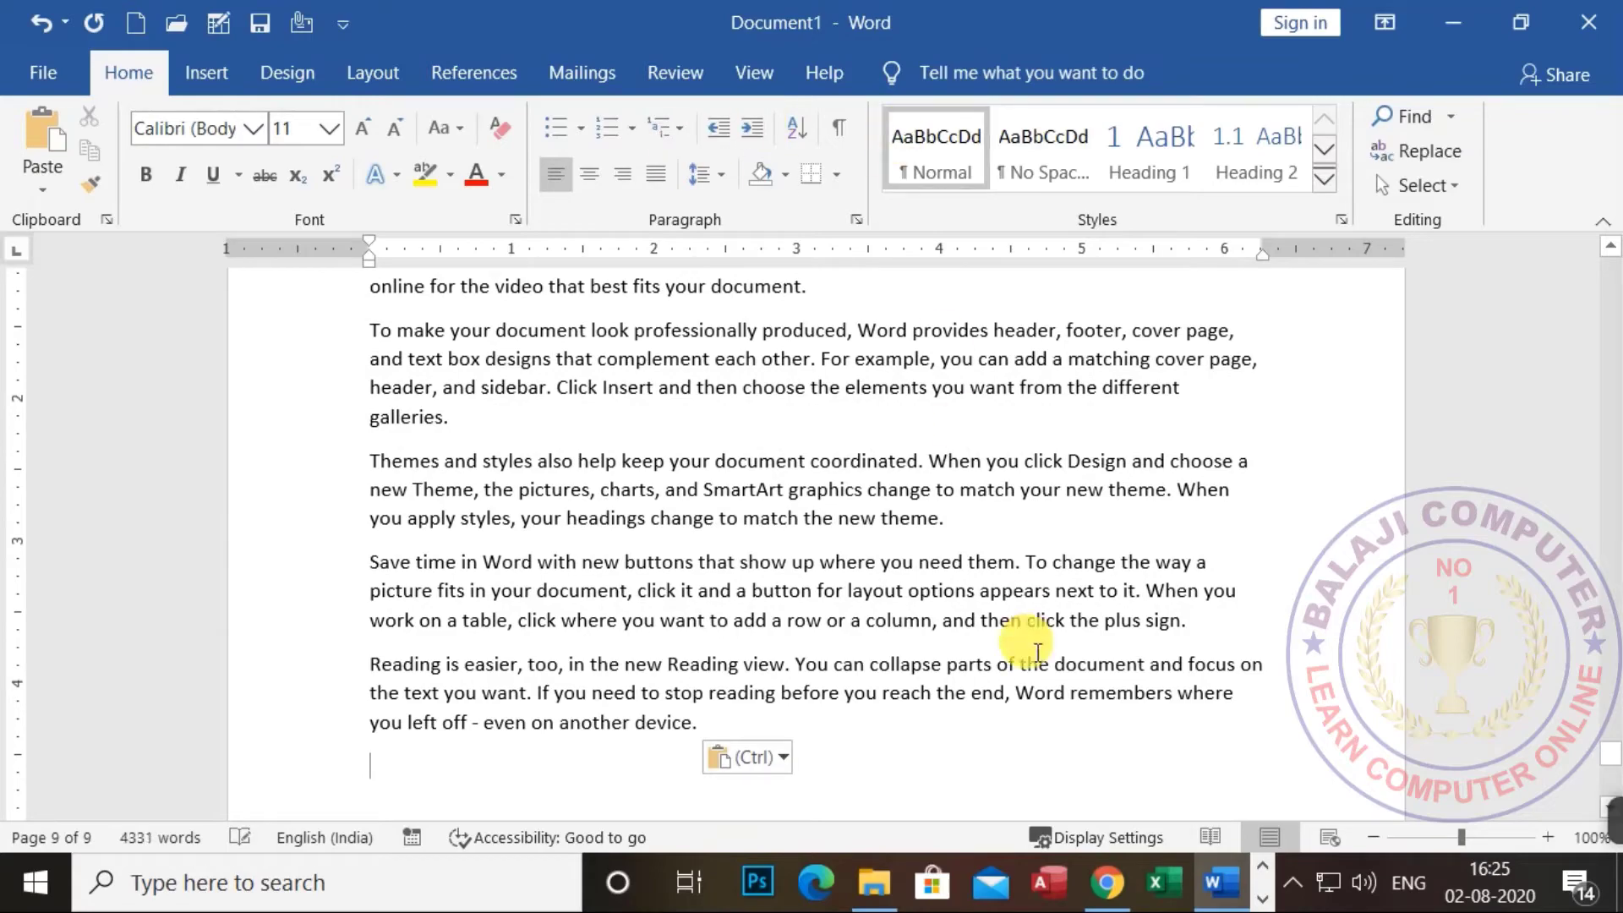
Add an empty line after the first "Themes and styles" paragraph in the MS WORD section on page 2.
scroll(991, 590, "up", 15)
scroll(991, 590, "up", 3)
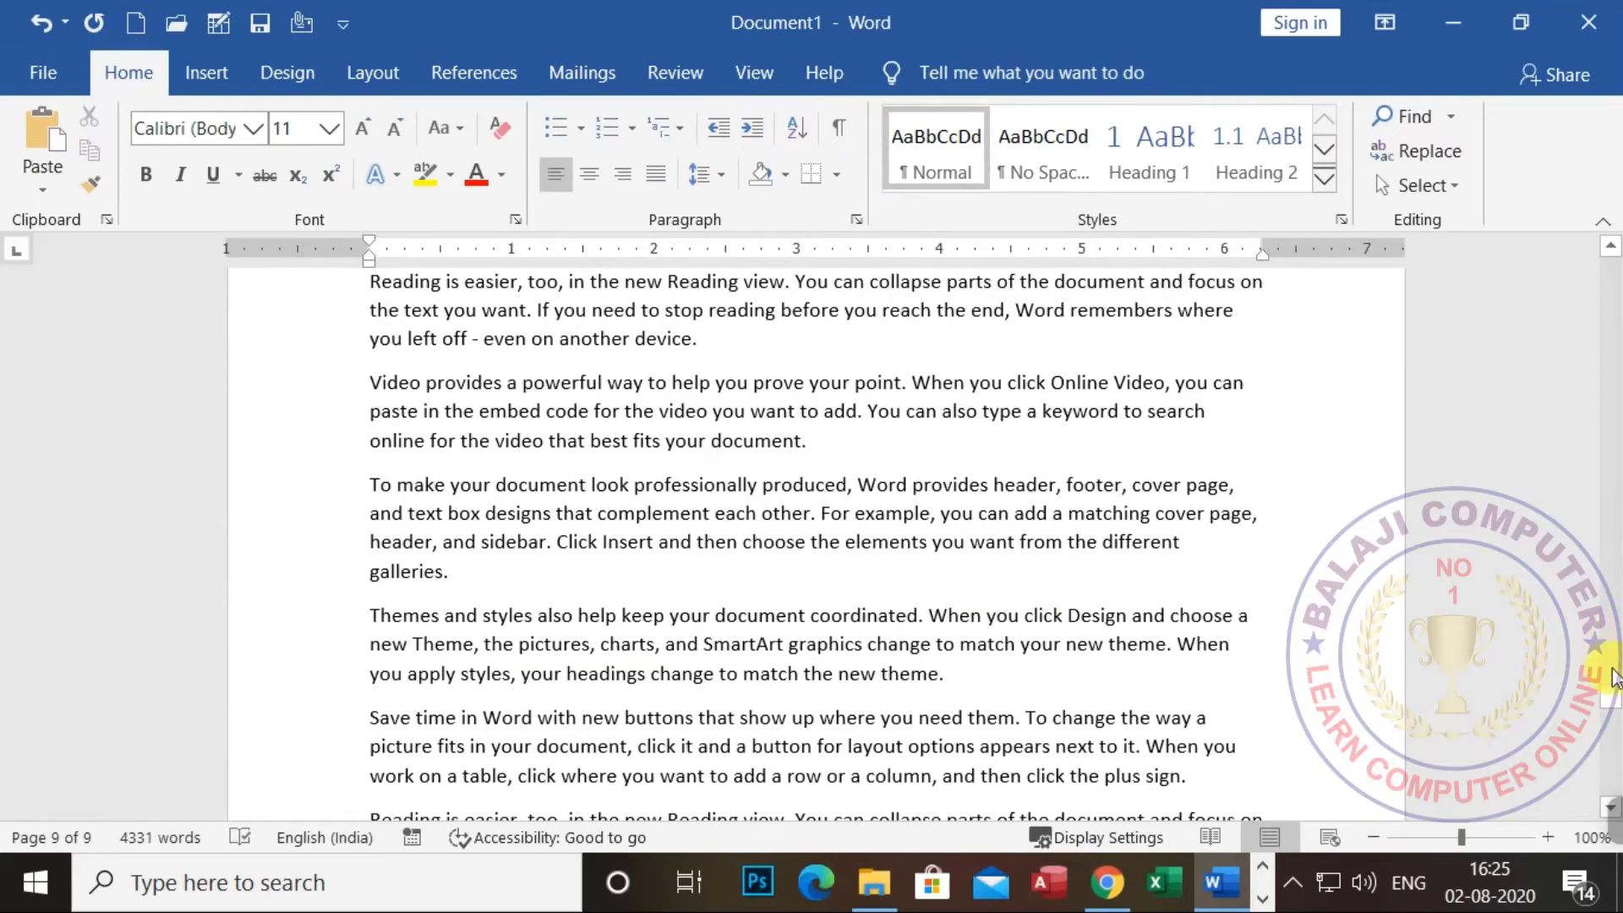
left_click_drag(1610, 698, 1594, 290)
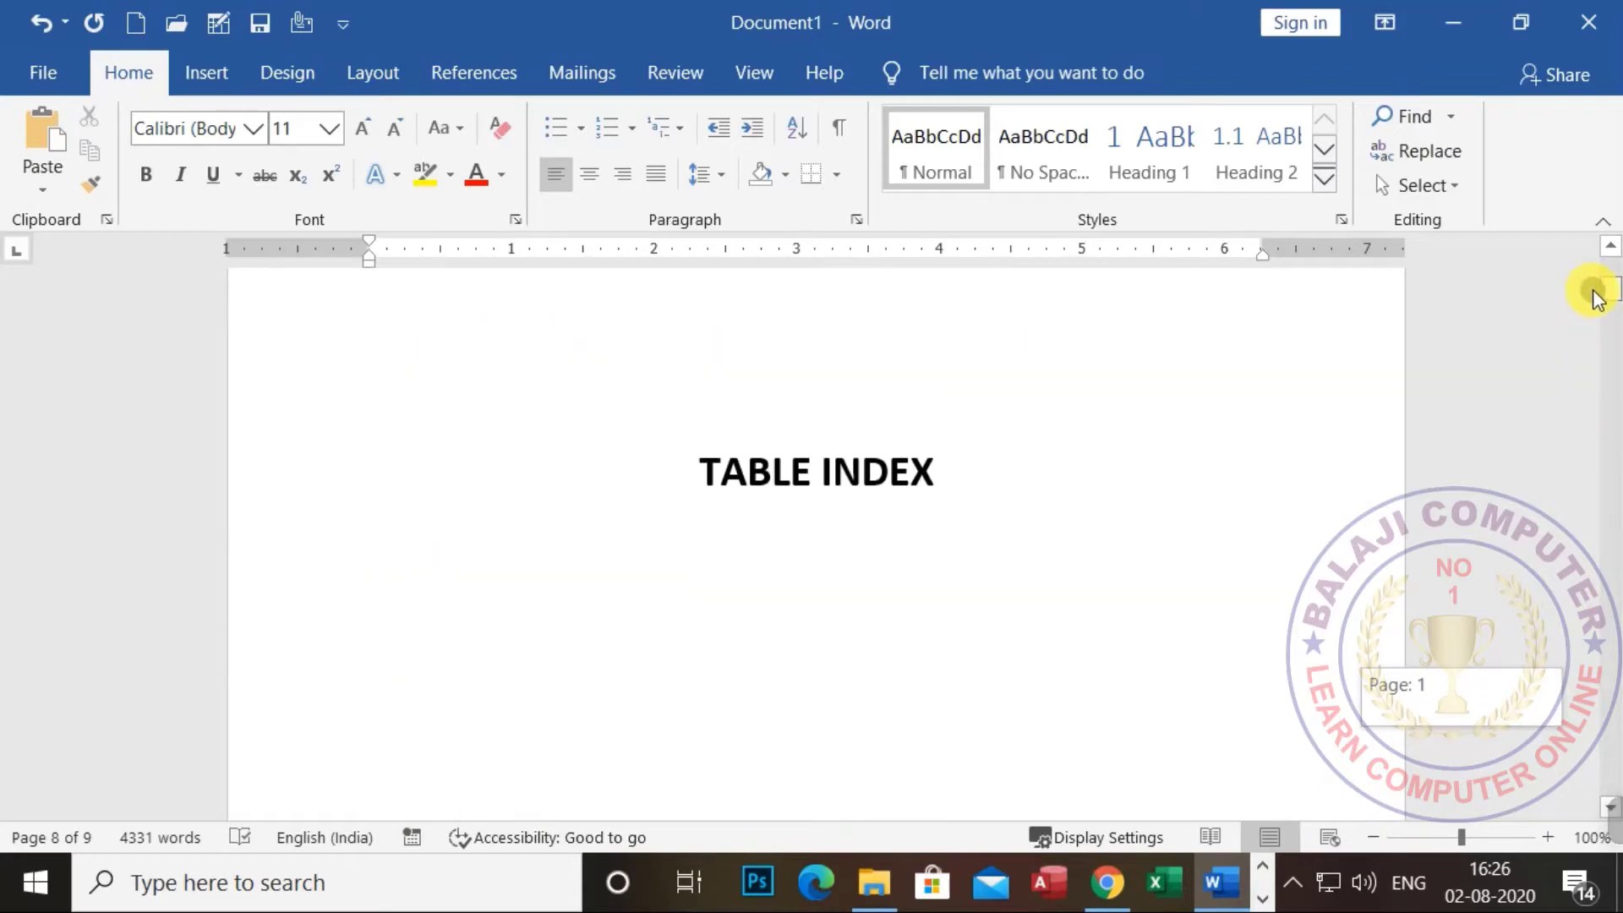
scroll(612, 665, "down", 15)
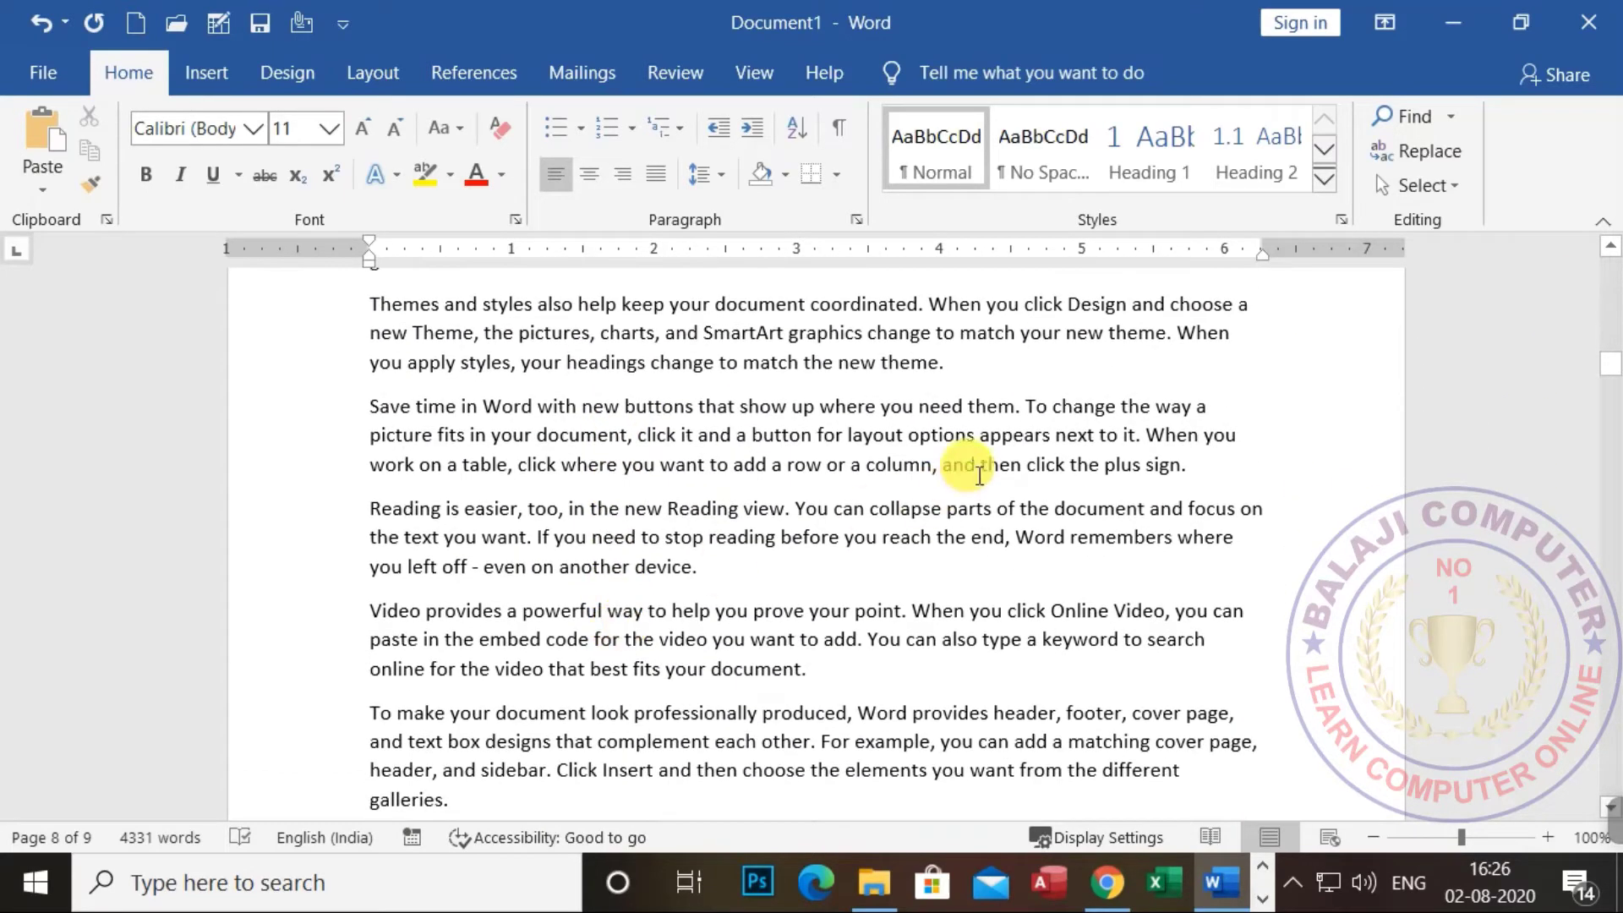
left_click(987, 376)
key("Return")
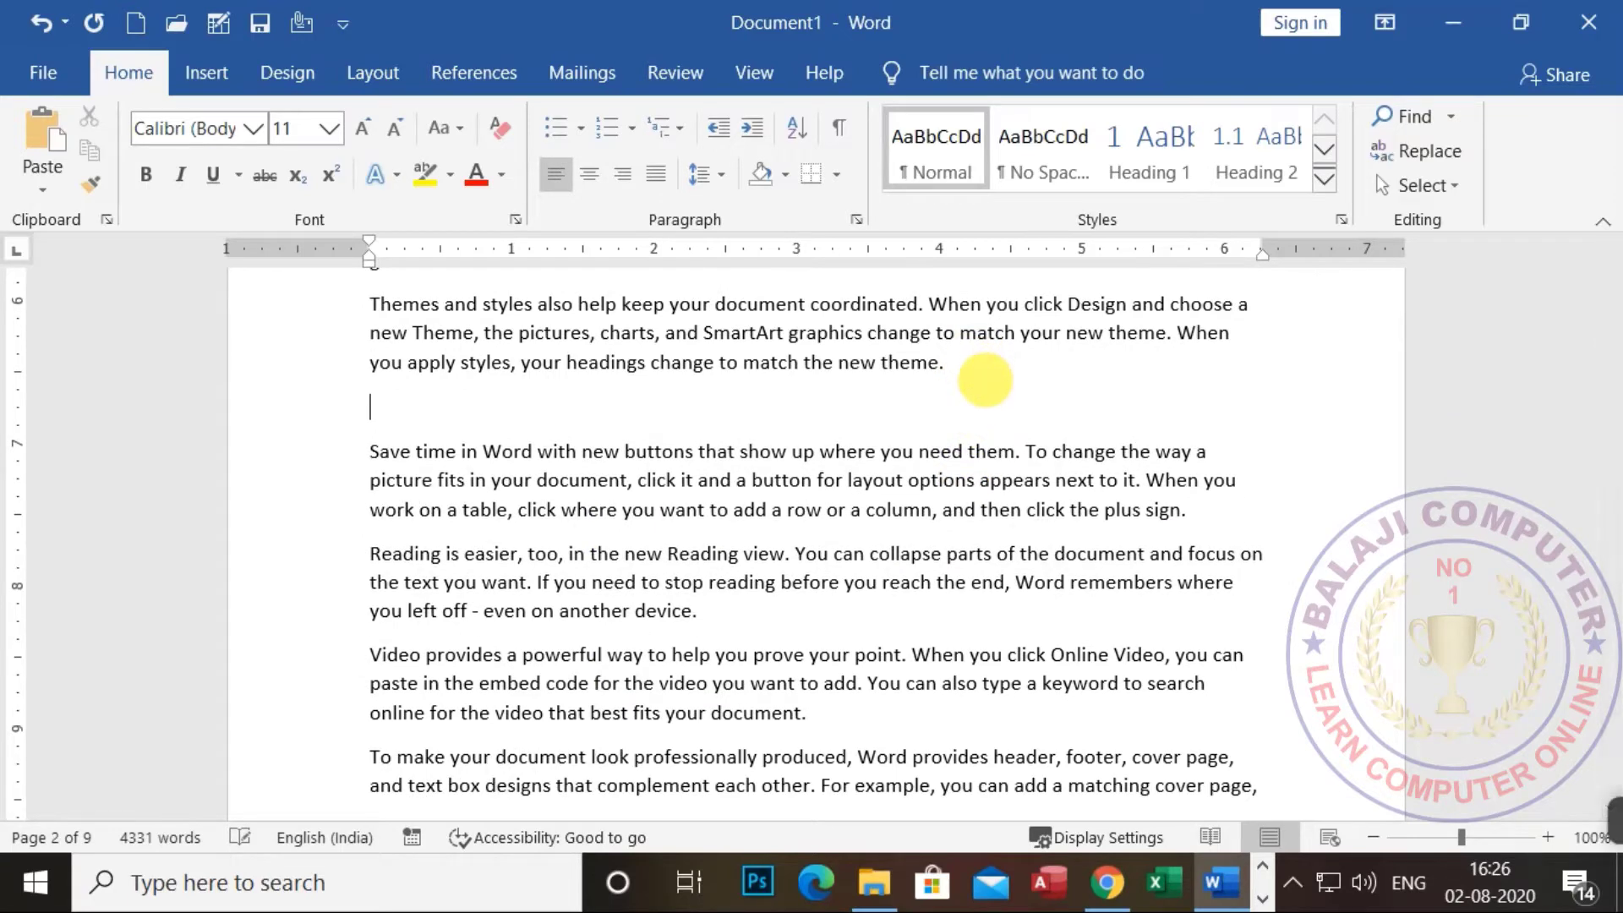
scroll(596, 533, "up", 4)
scroll(596, 533, "up", 1)
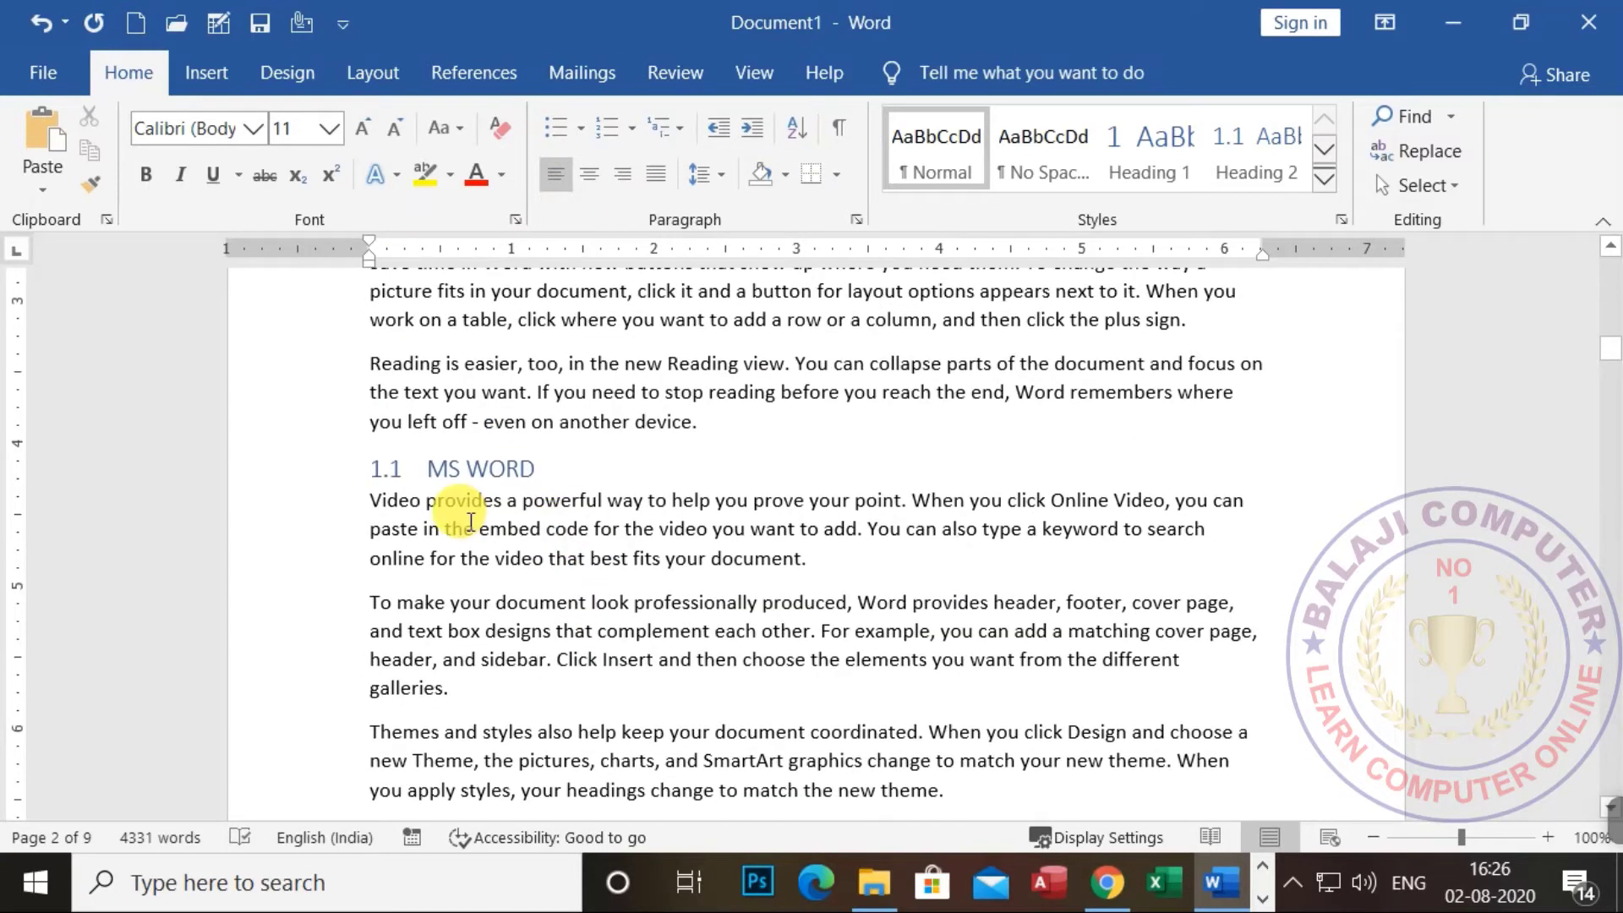
scroll(453, 489, "down", 5)
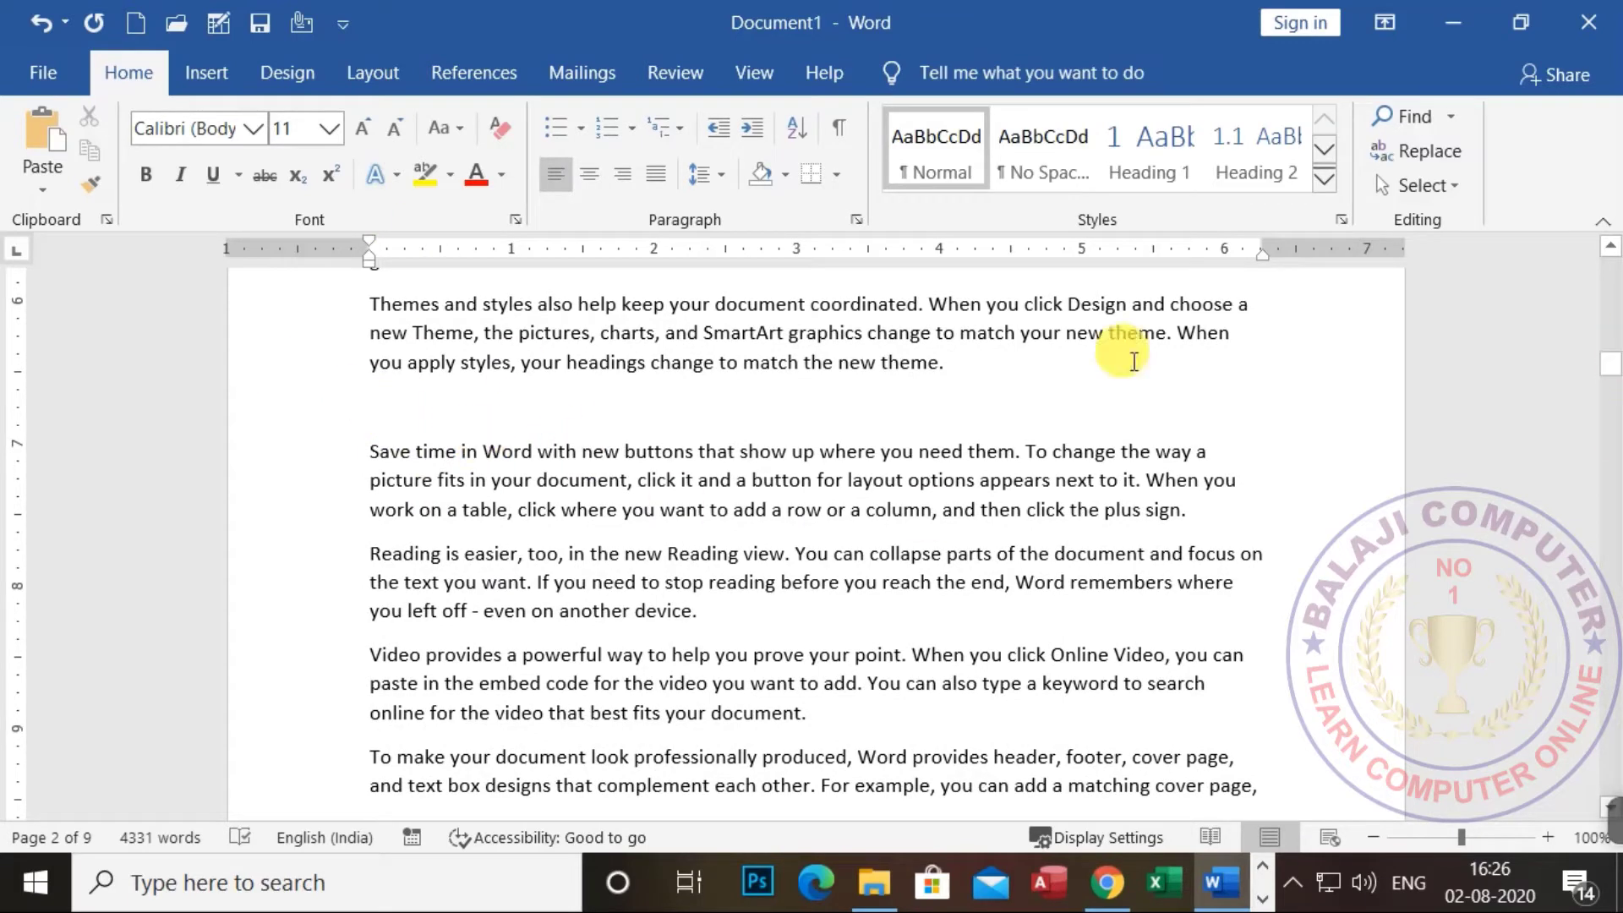
scroll(525, 381, "down", 2)
scroll(529, 396, "up", 2)
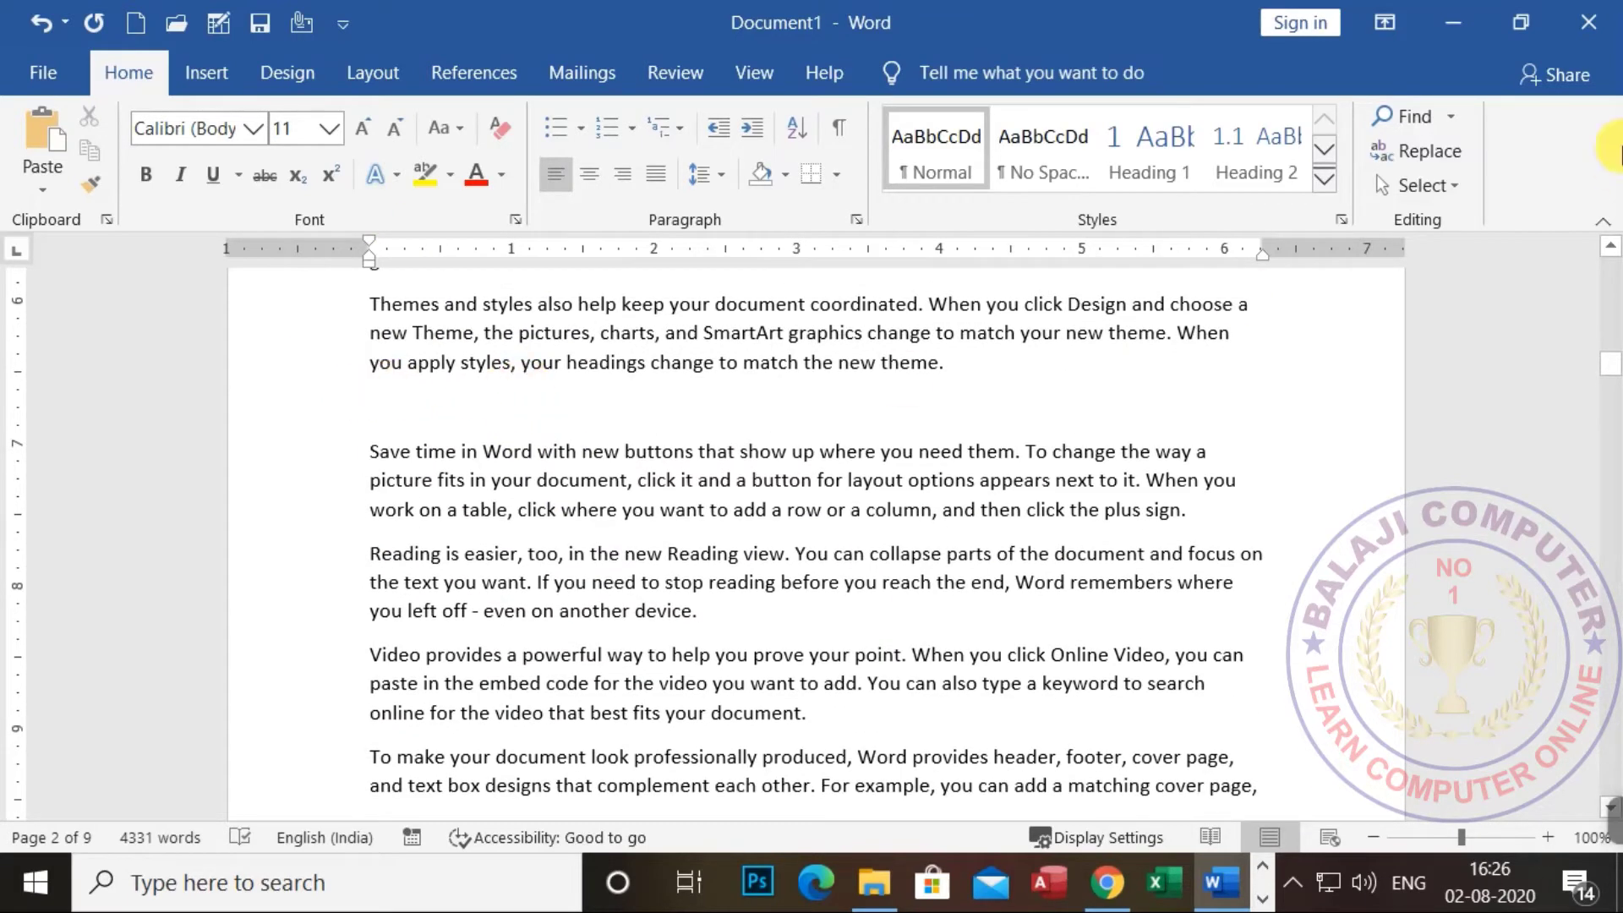
scroll(728, 442, "up", 2)
scroll(769, 498, "down", 2)
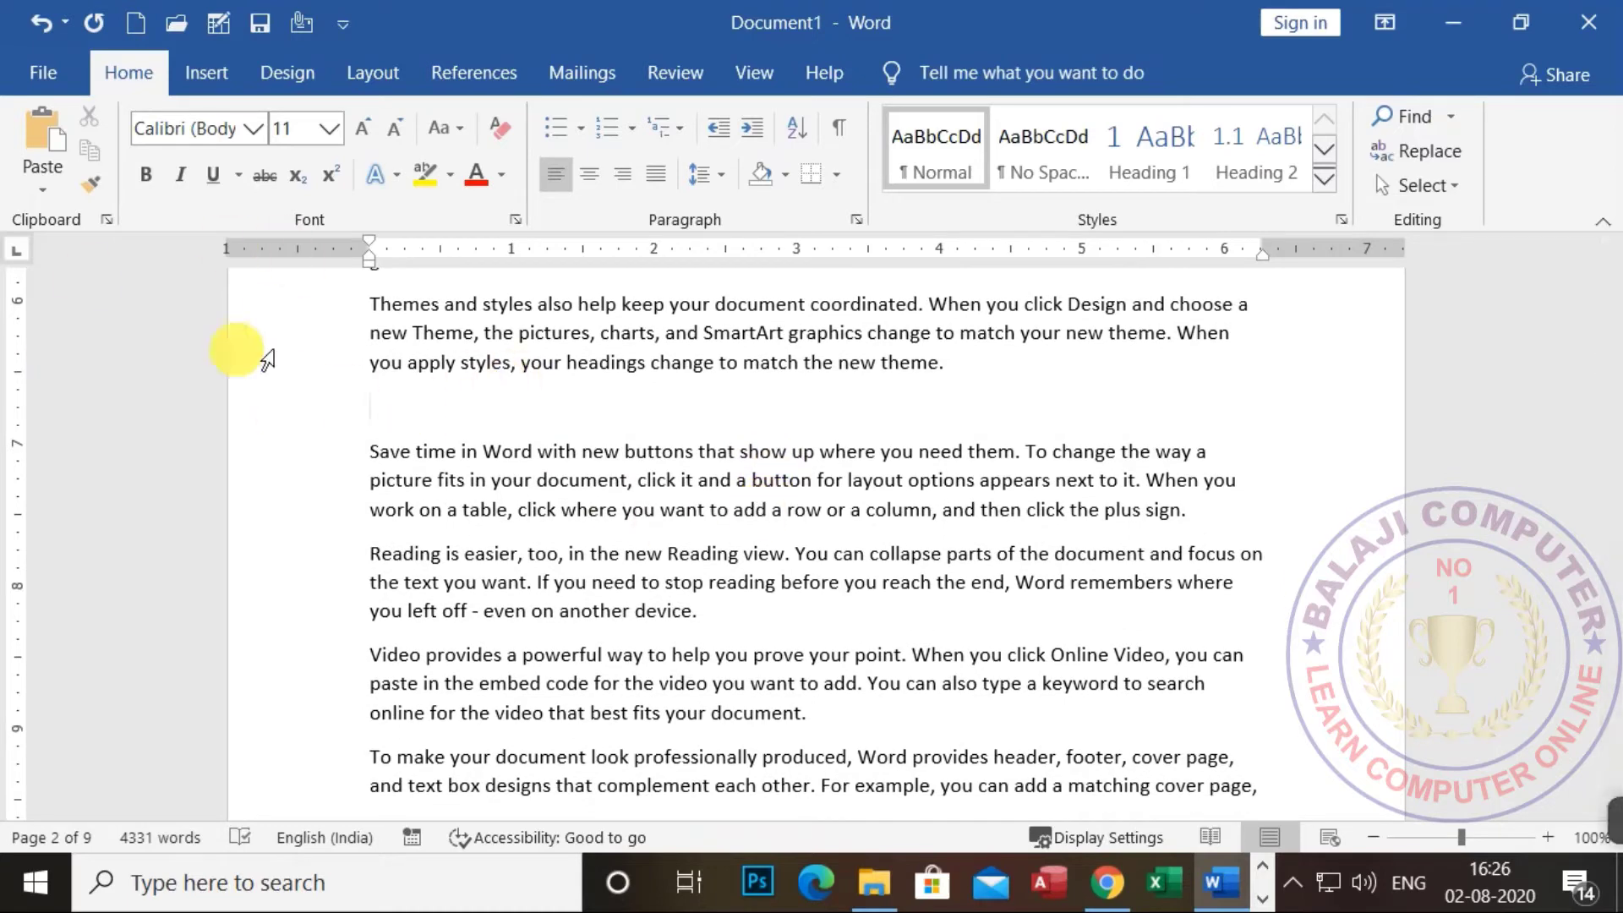
Insert a table of five columns and five rows on the empty line and enter BALAJI COMPUTER in its first cell.
left_click(199, 73)
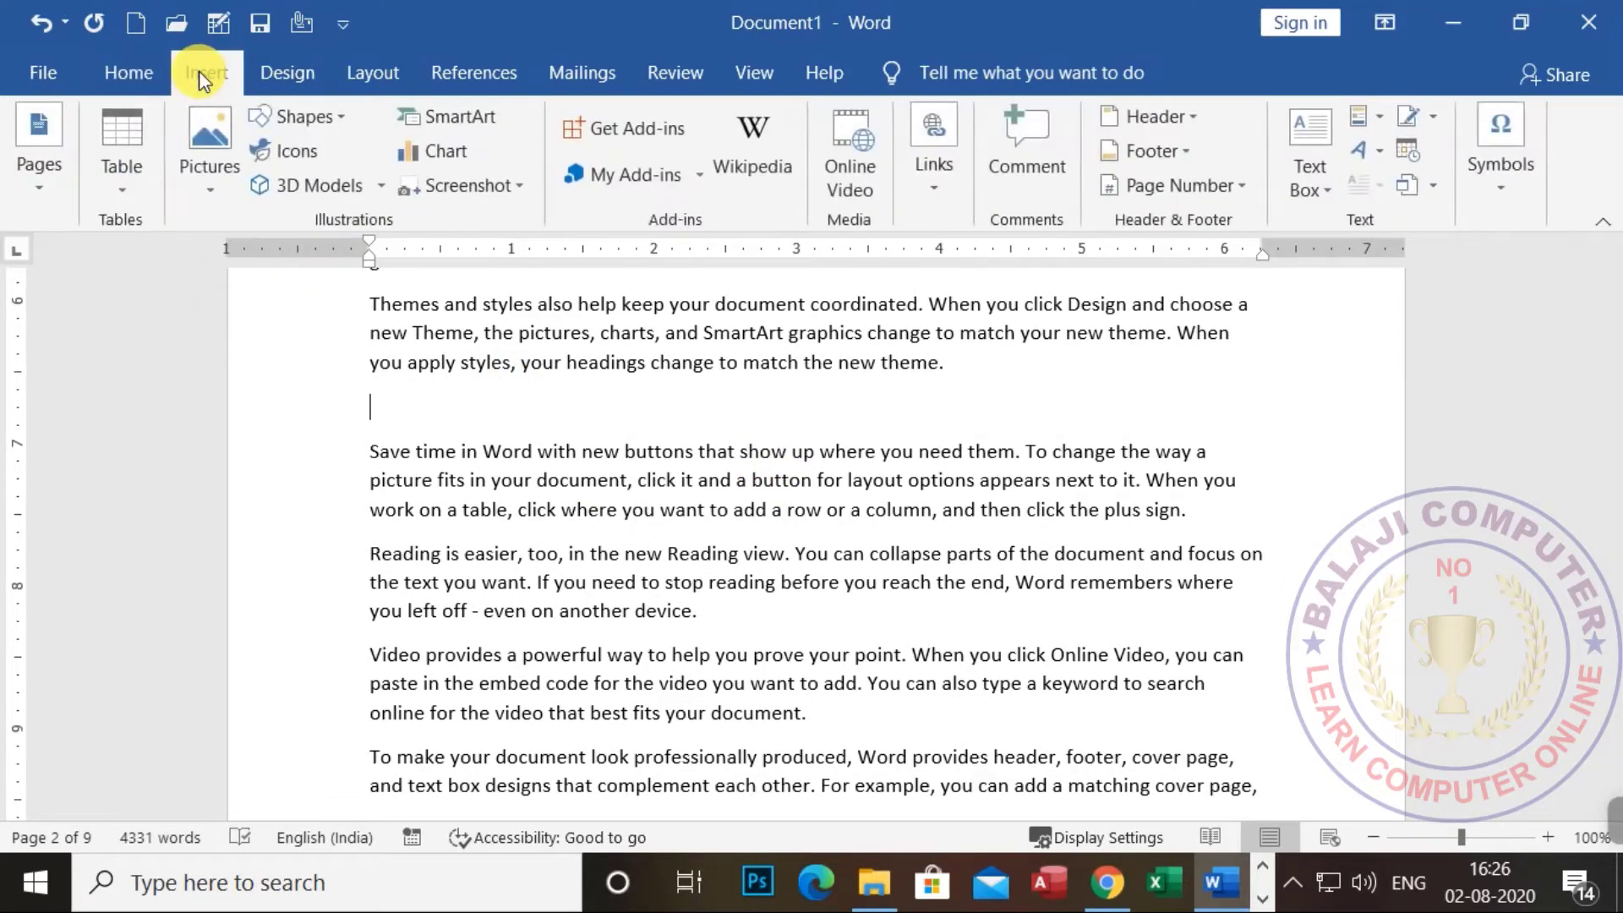
left_click(116, 188)
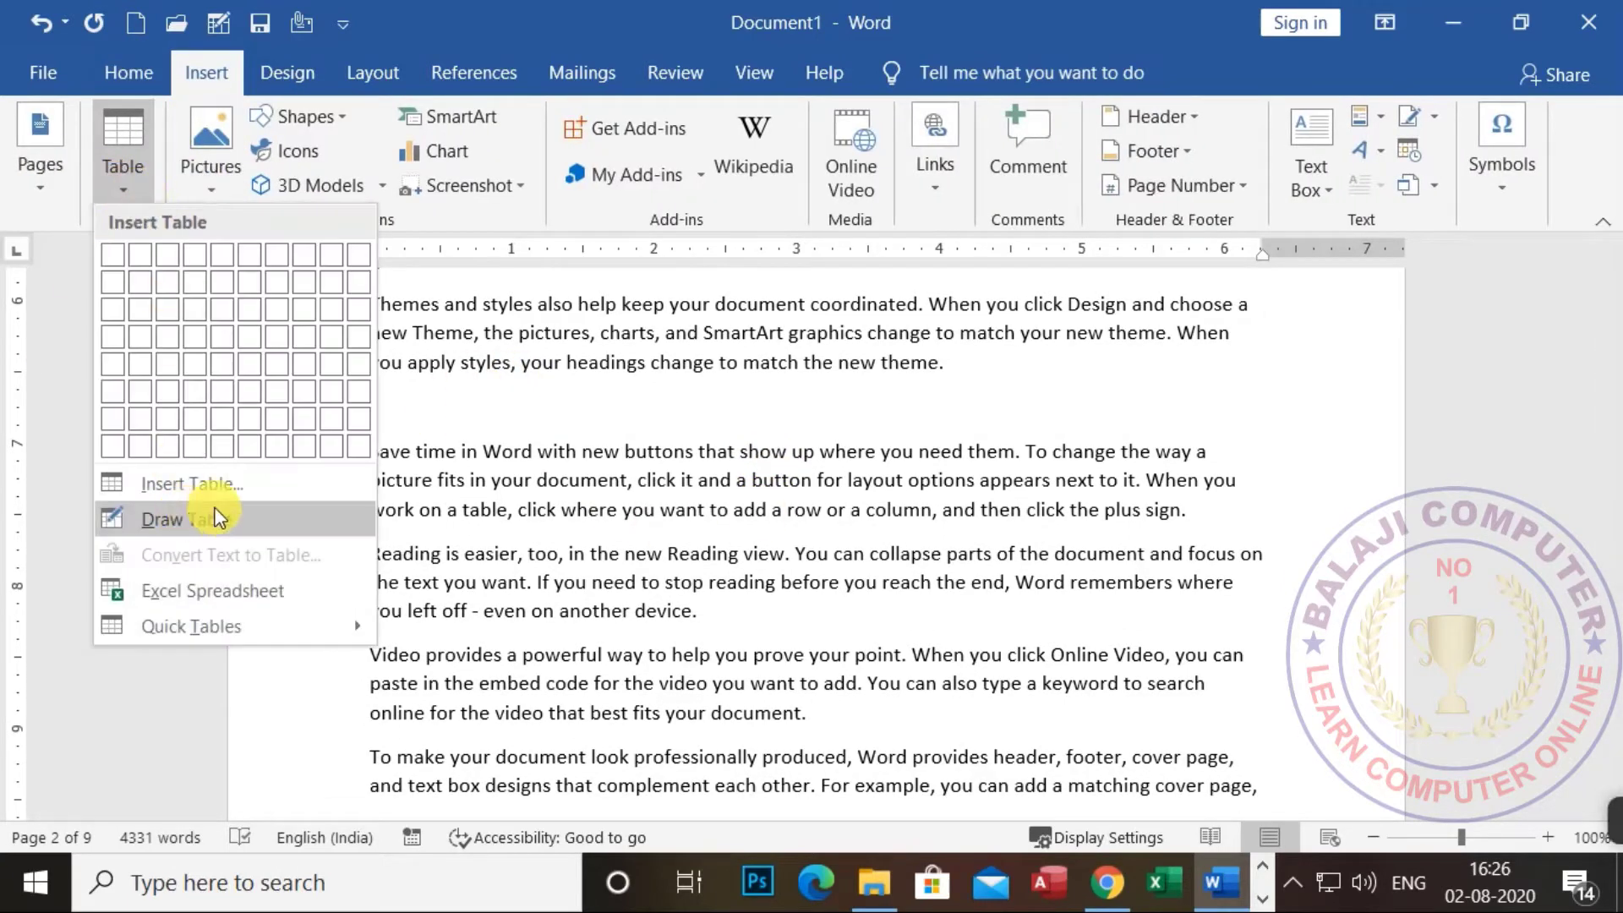
left_click(224, 363)
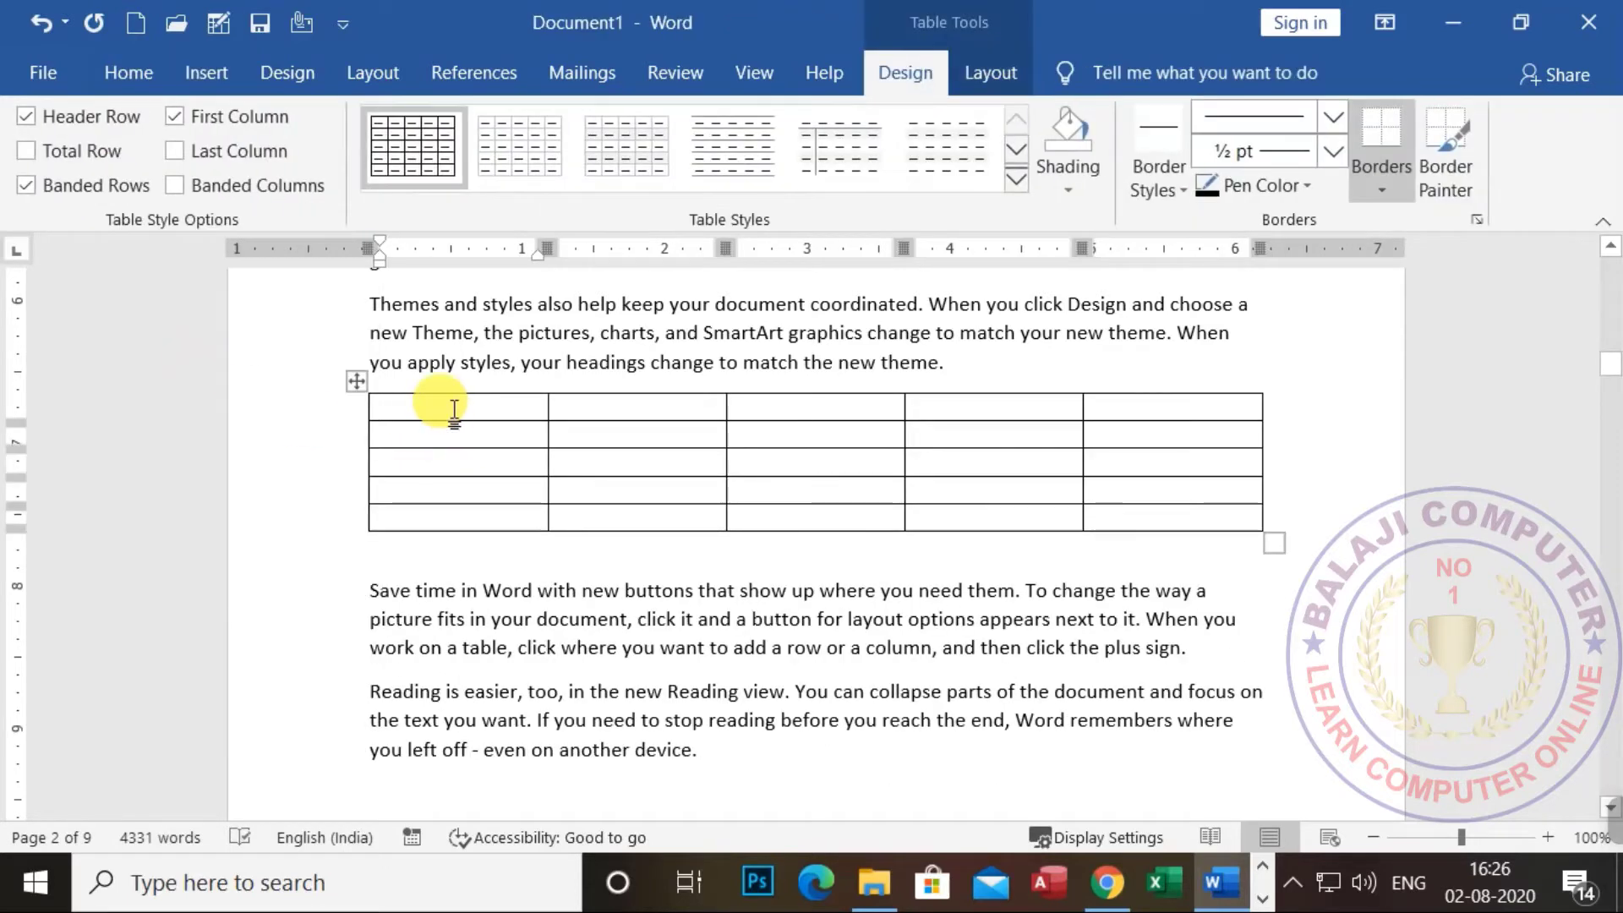
type("BA")
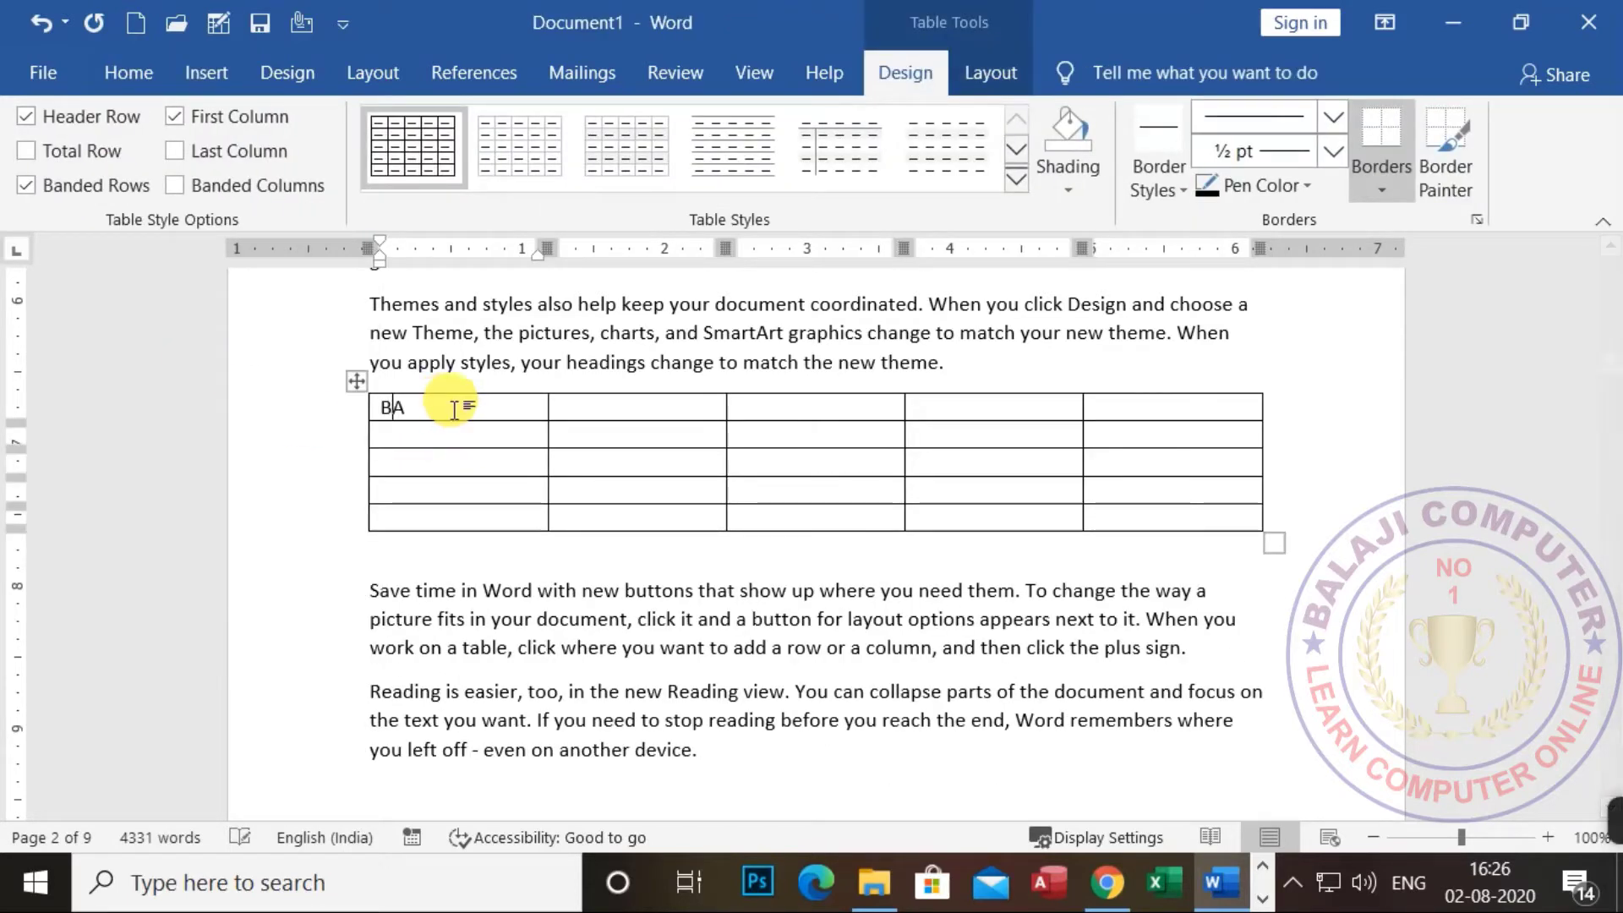
type("LAJI COMPUTER")
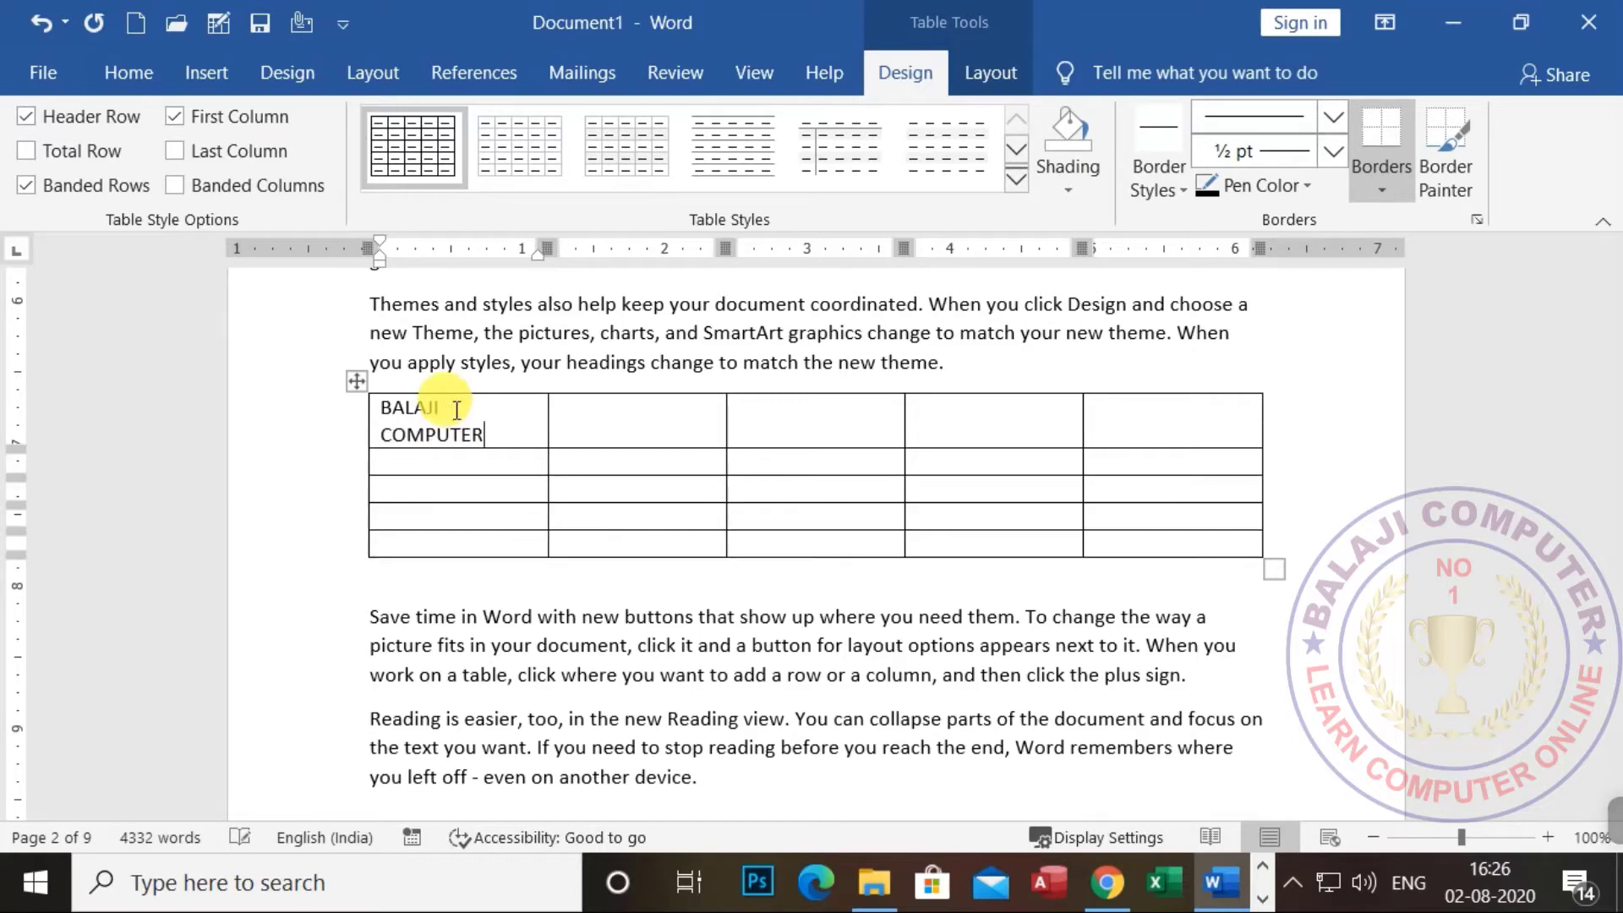
Copy the whole table and paste it on a new line after the "Save time in Word" paragraph on page 4.
left_click(352, 381)
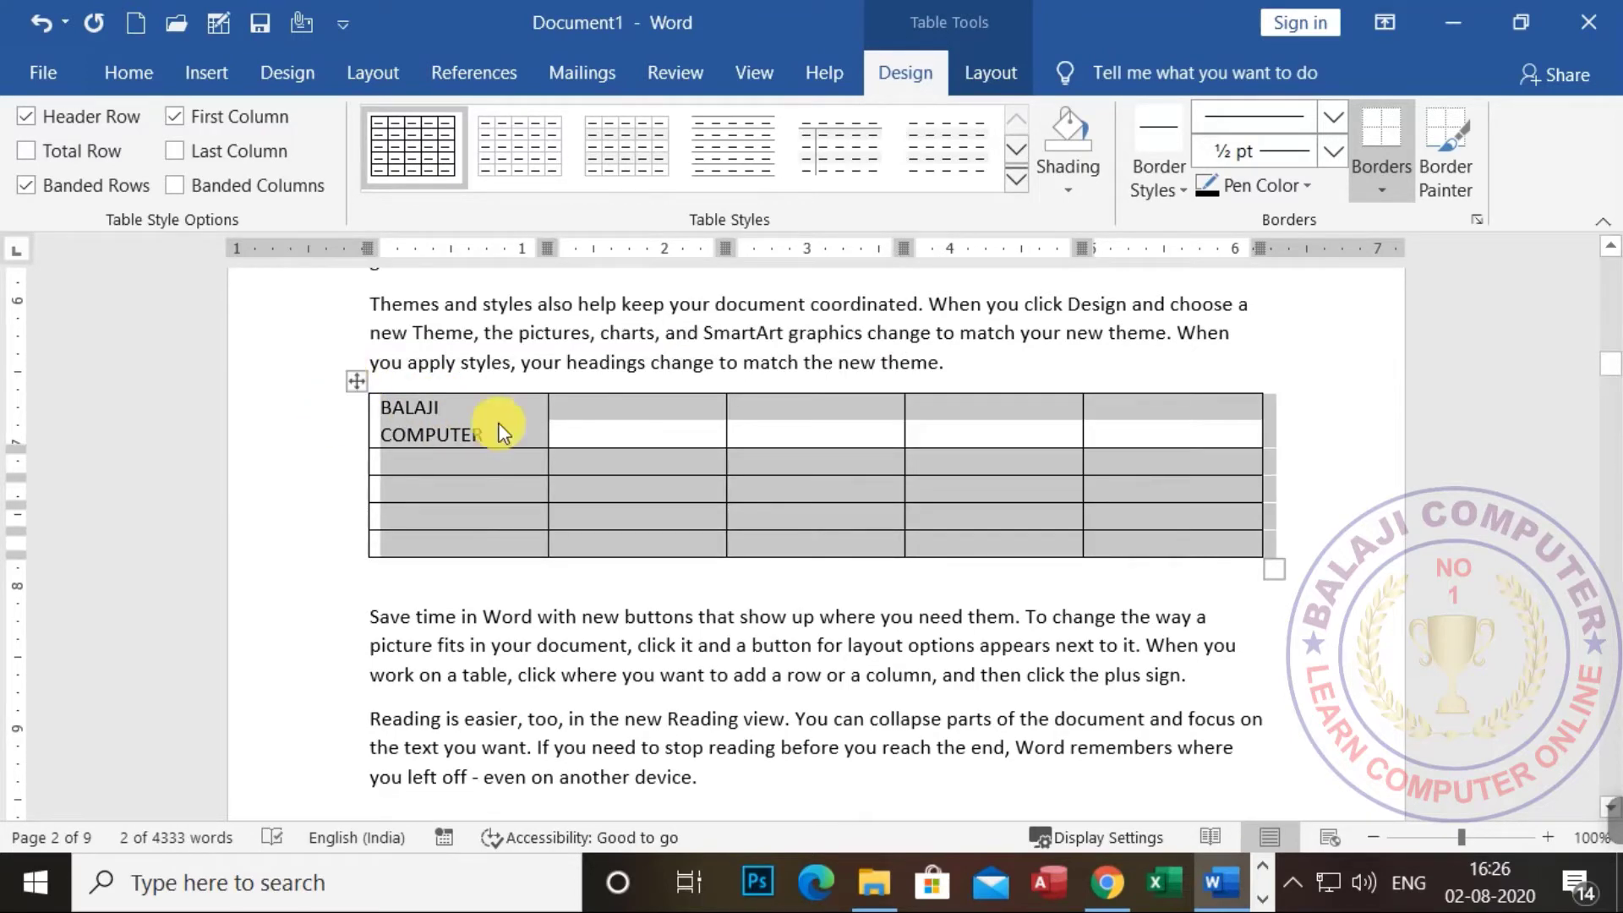
scroll(544, 442, "down", 8)
scroll(561, 461, "down", 12)
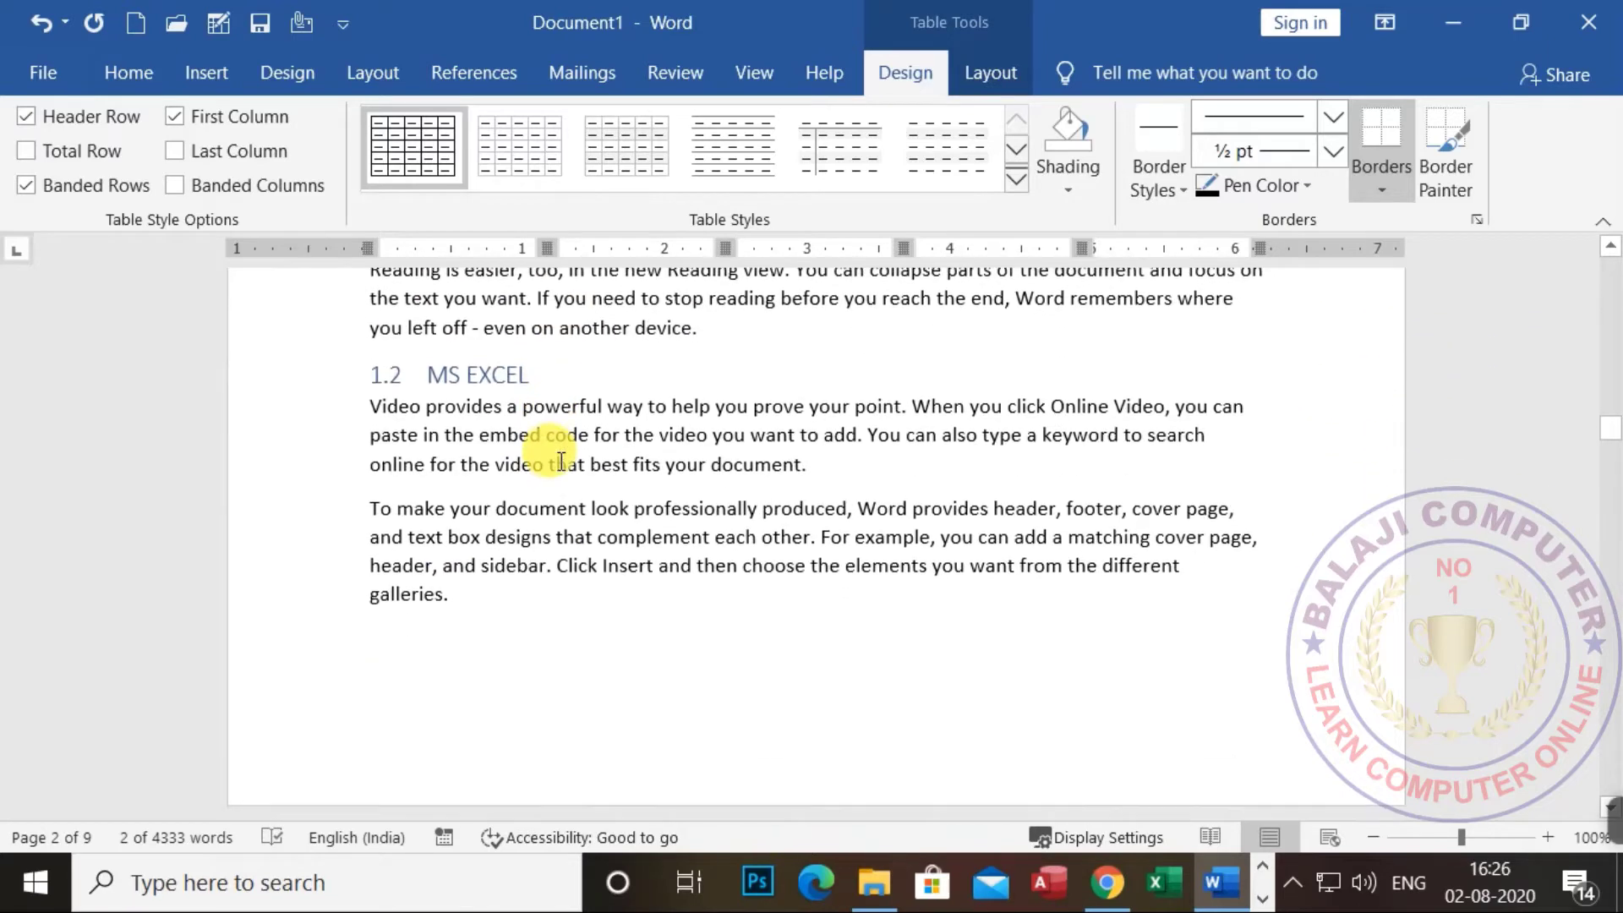
scroll(561, 460, "down", 3)
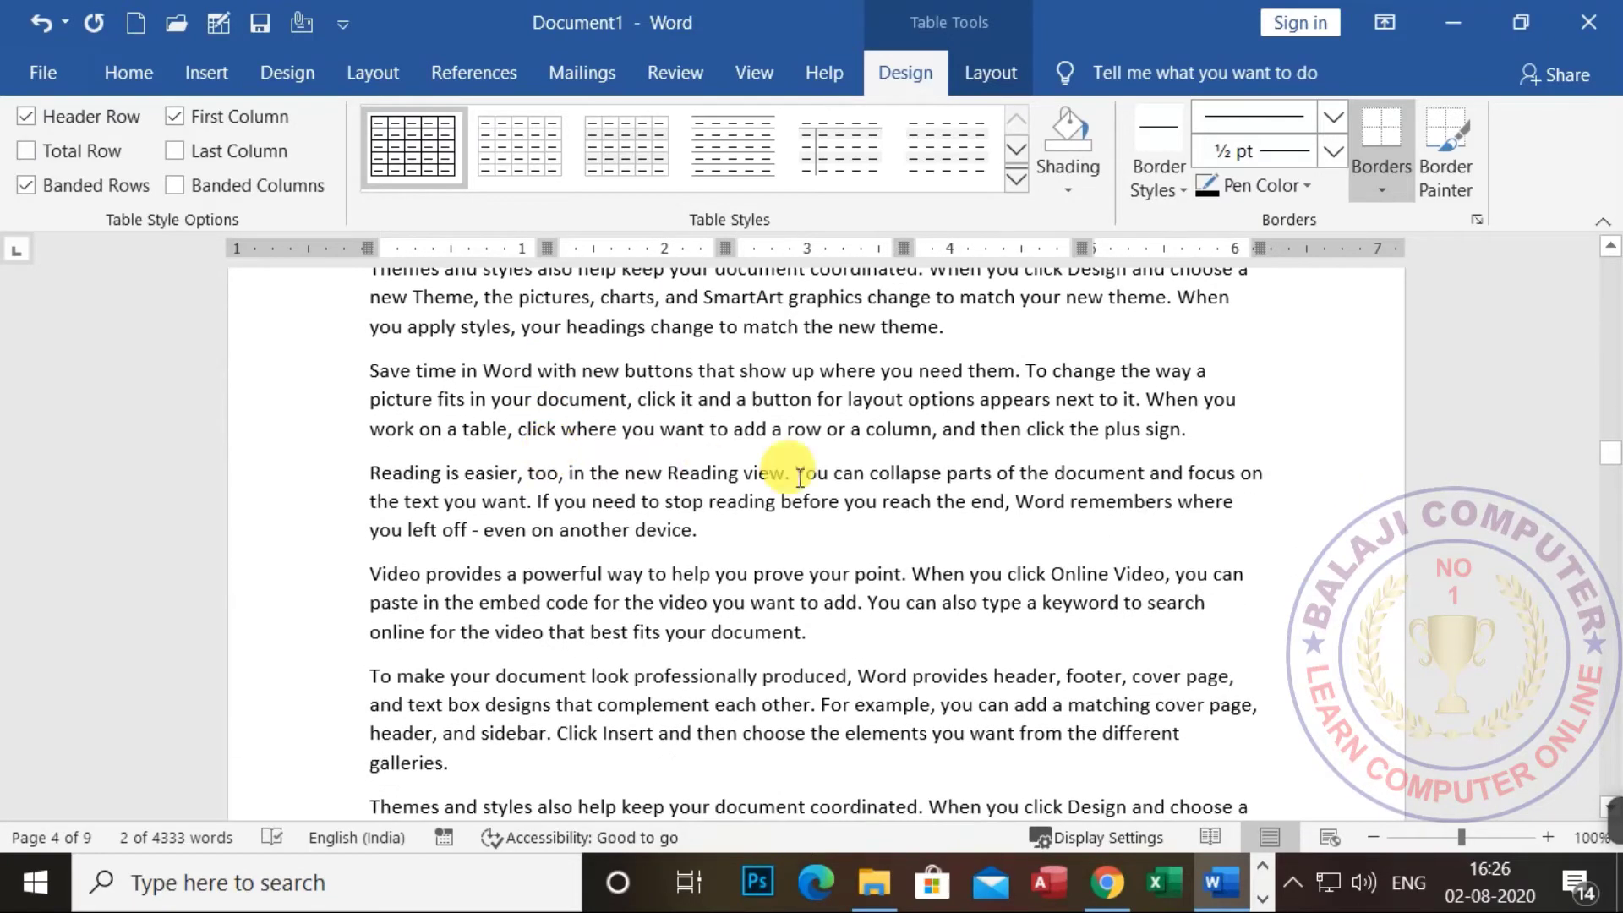
left_click(1227, 427)
key("Return")
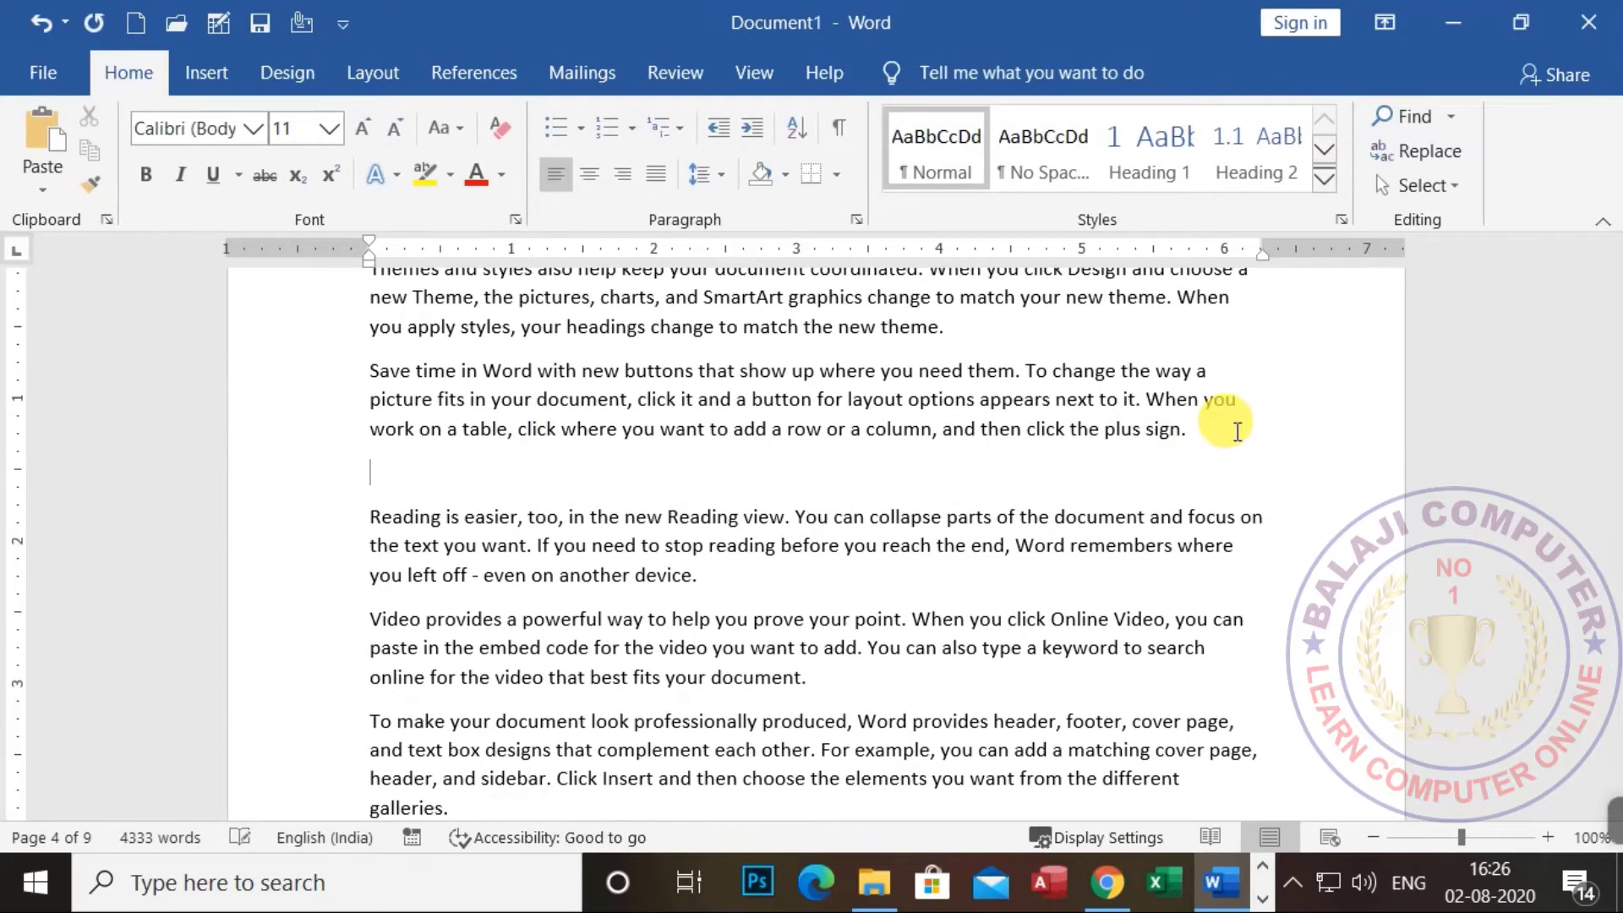
key("ctrl+v")
Paste the copied table on a new line after the "To make your document look professionally produced" paragraph on page 5.
scroll(877, 568, "down", 12)
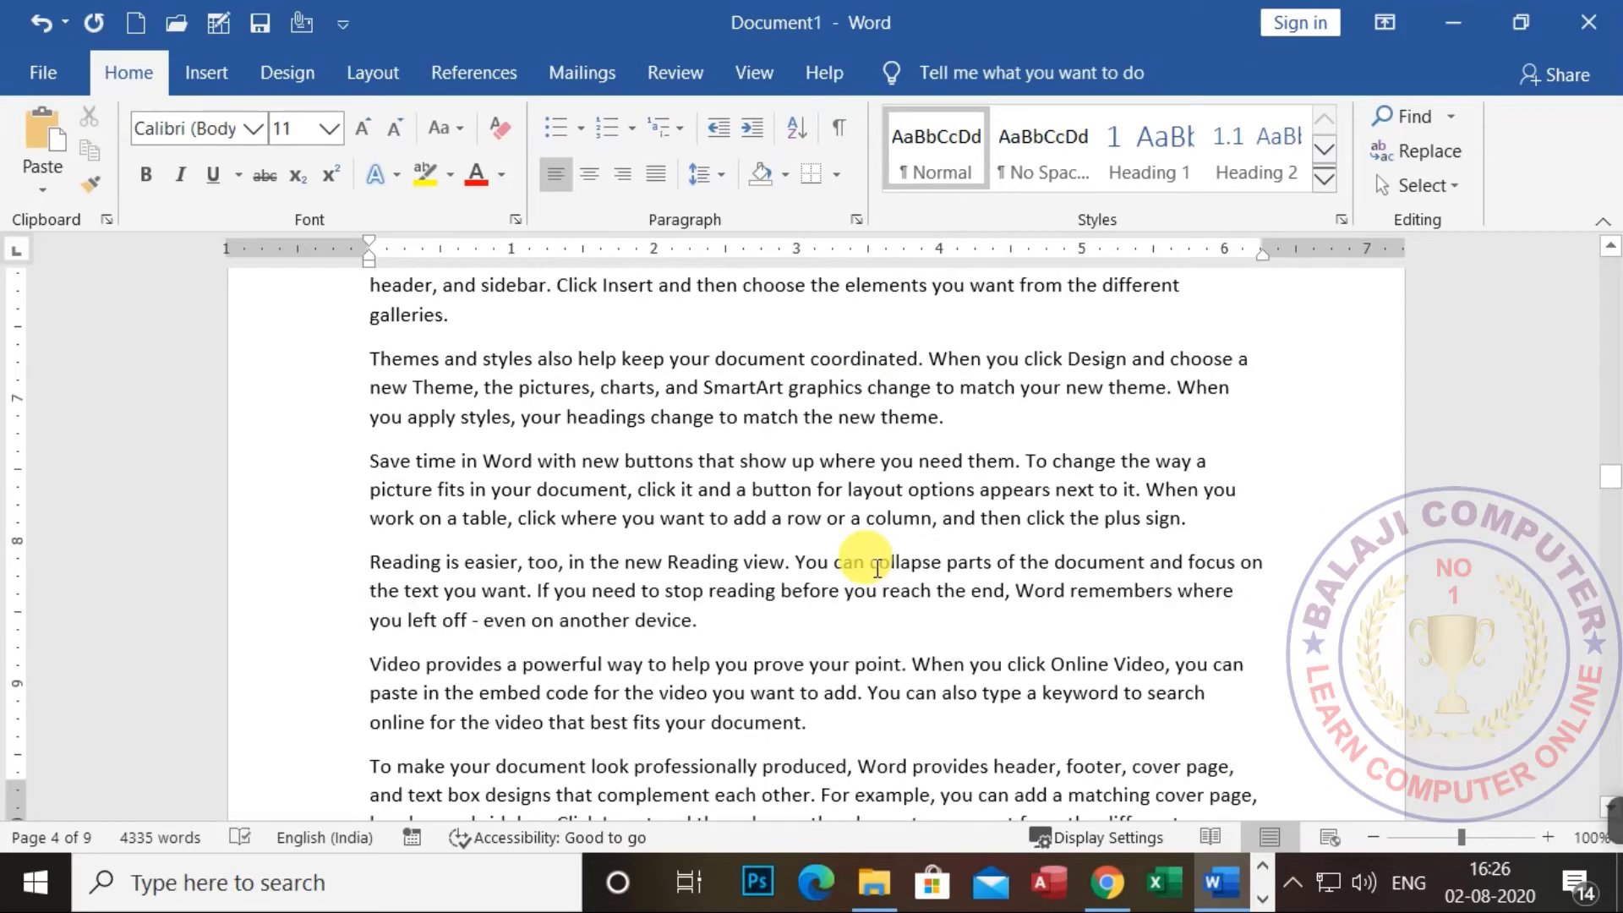
scroll(718, 596, "down", 7)
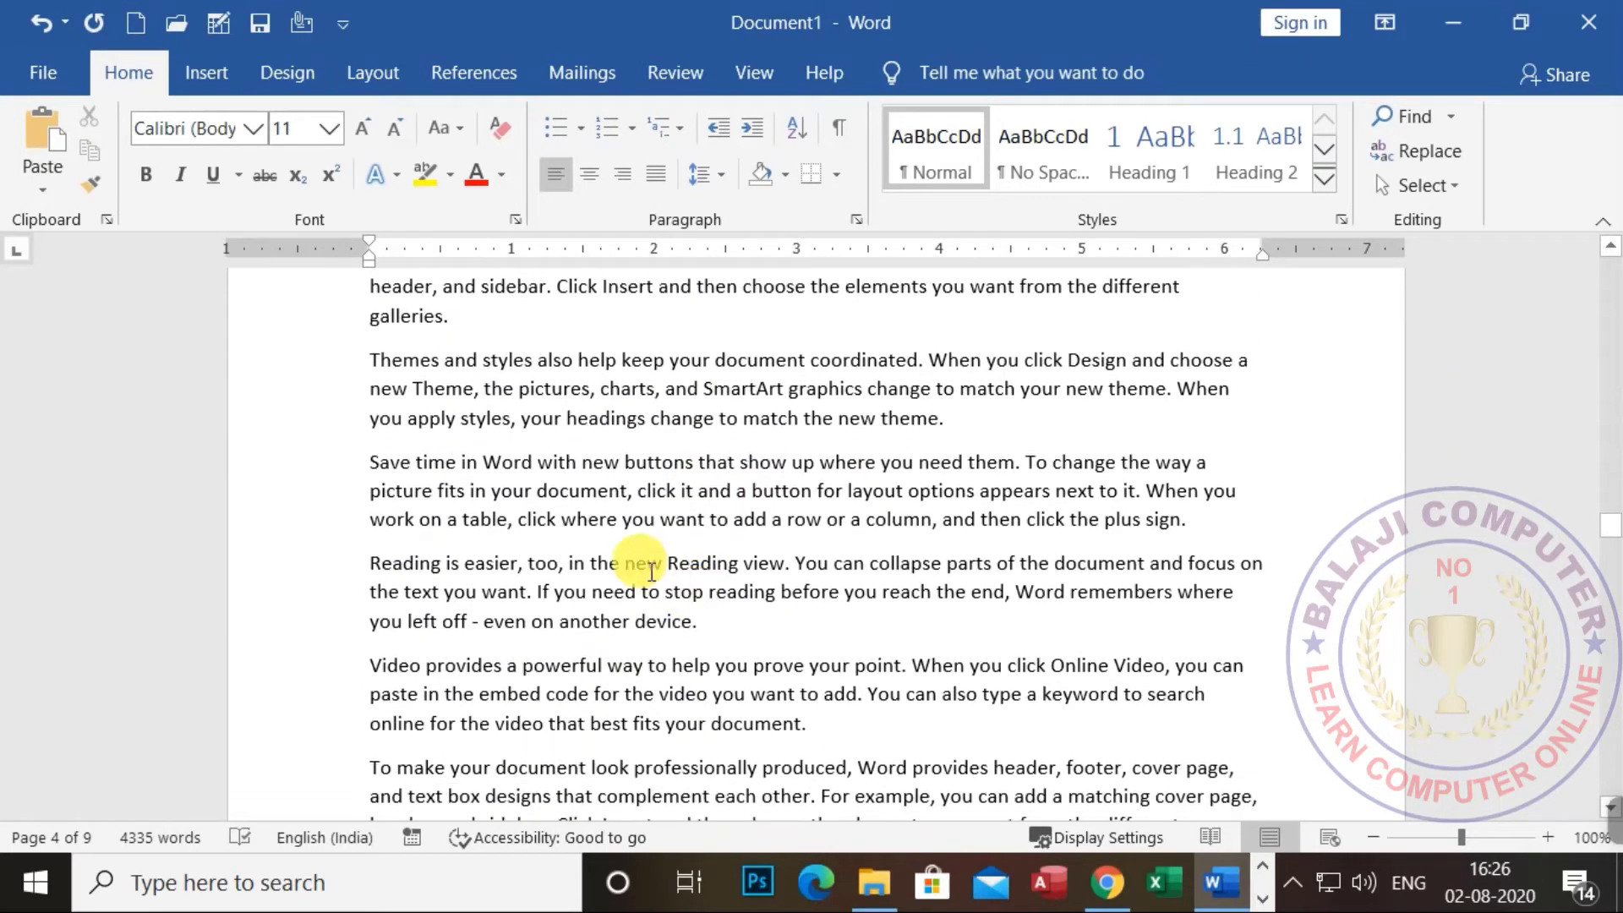
left_click(453, 321)
key("Return")
key("ctrl+v")
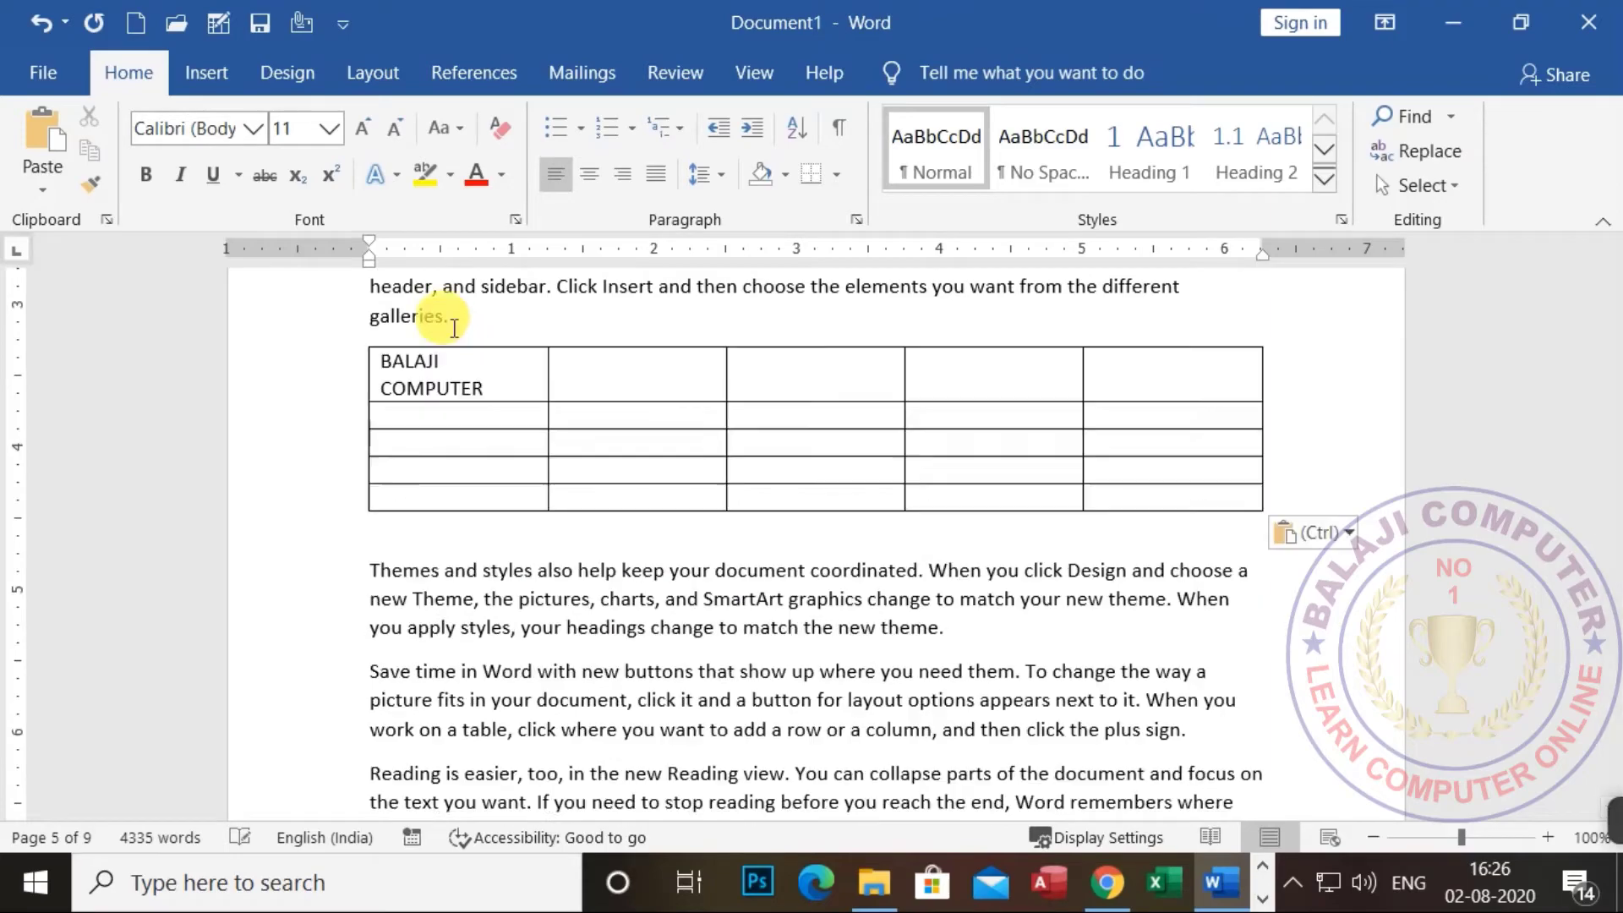
Paste the copied table on a new line after the second paragraph under heading 2.1 MANUAL ACCOUNTING.
scroll(542, 355, "down", 5)
scroll(543, 355, "down", 20)
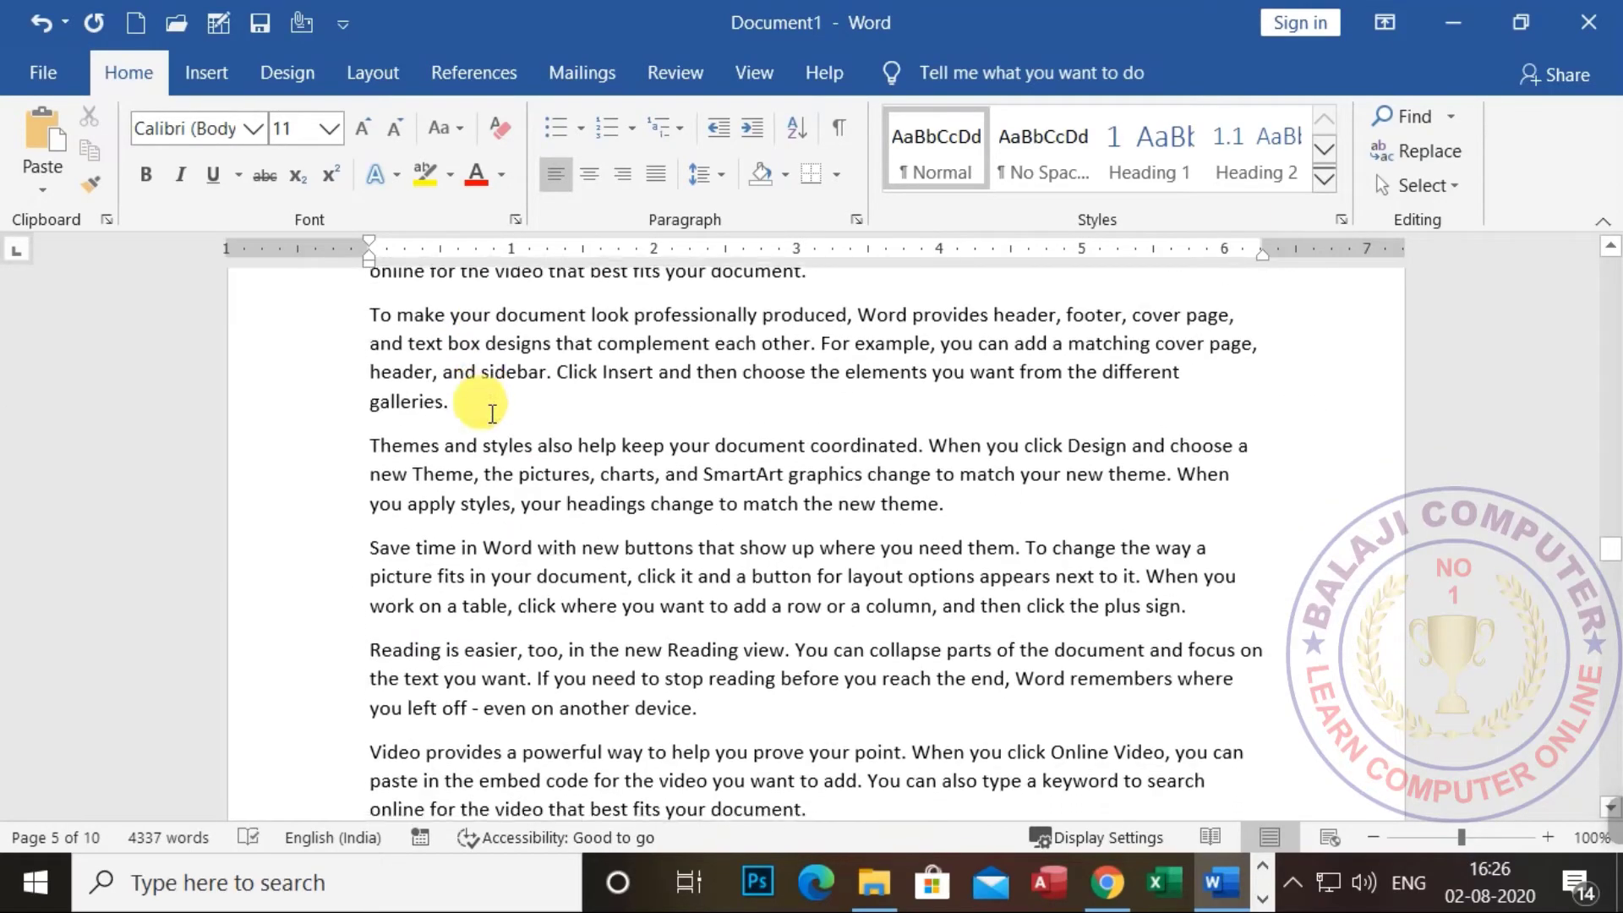
scroll(516, 414, "down", 20)
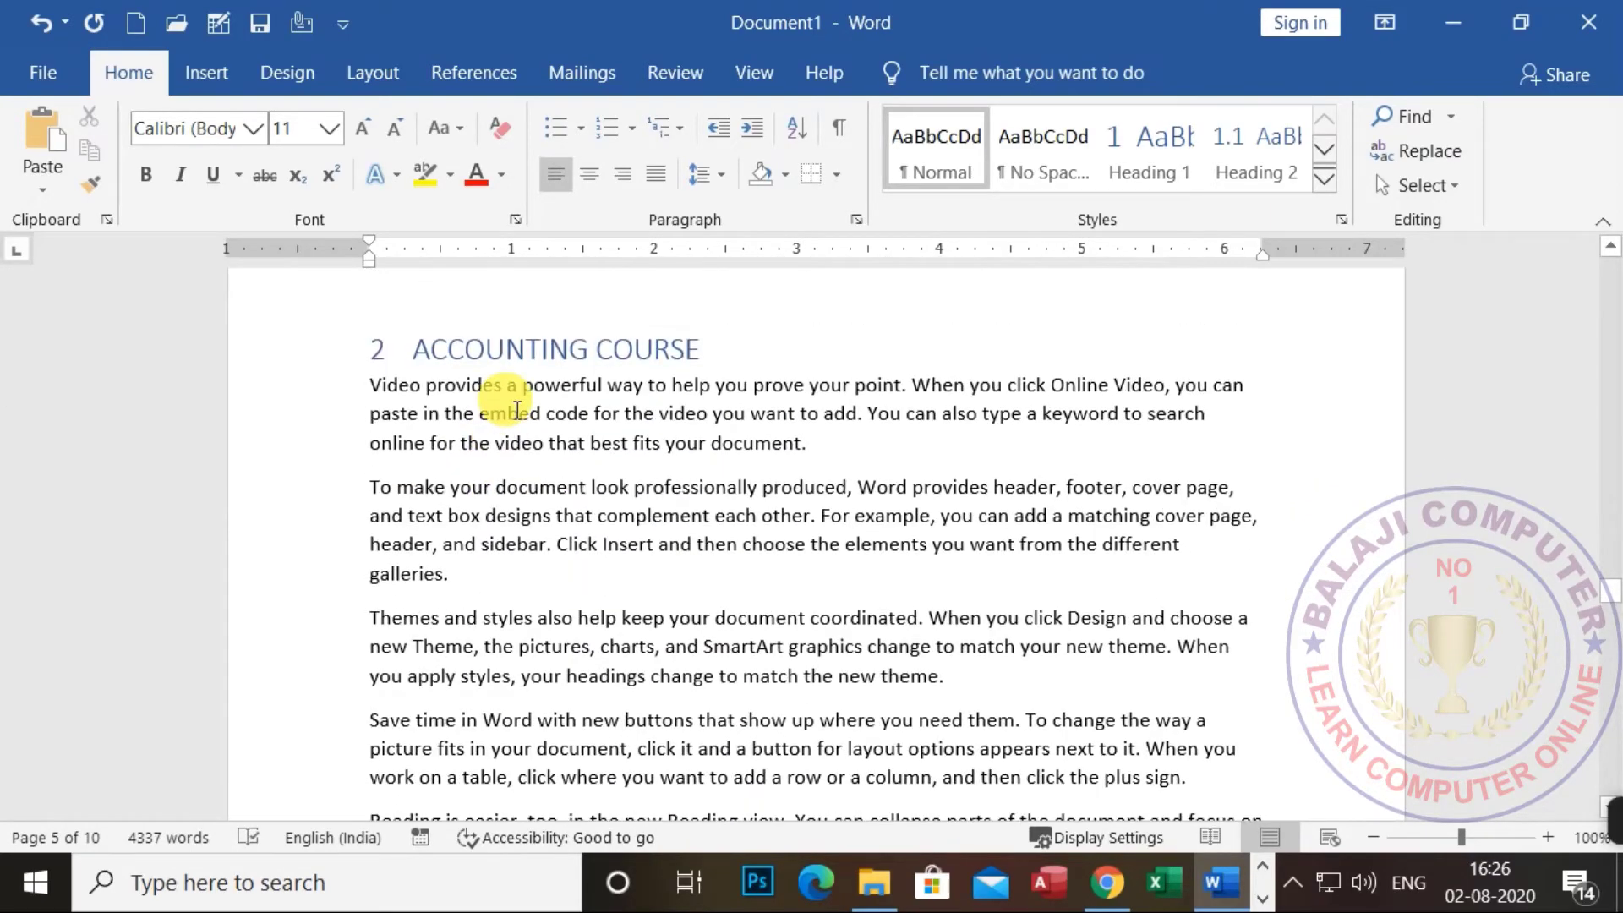
scroll(536, 420, "down", 10)
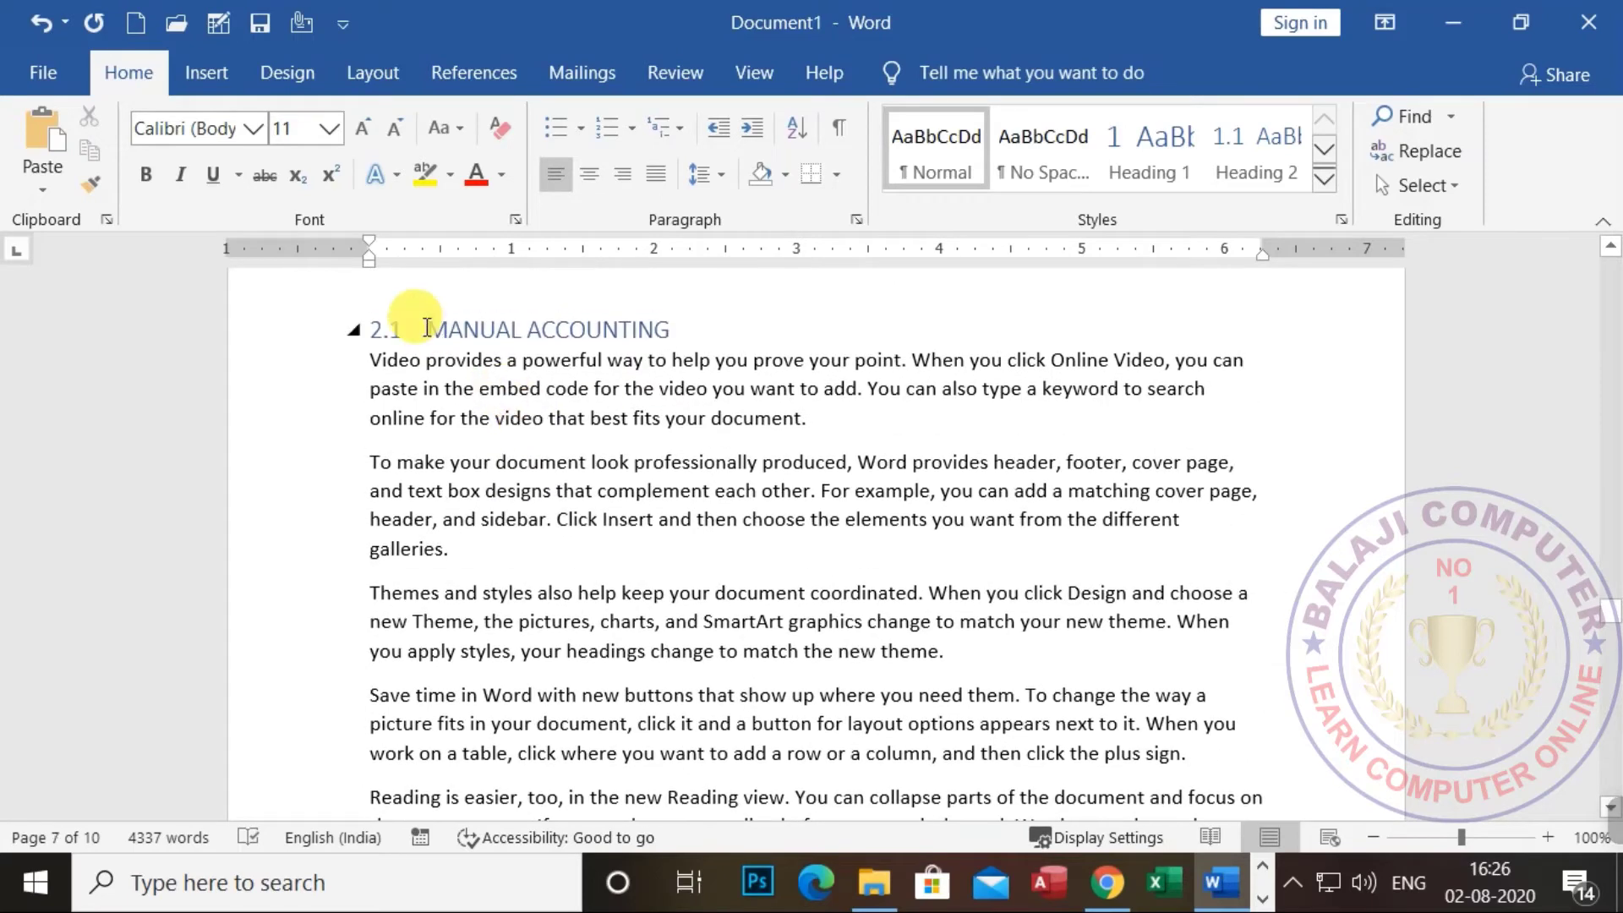
left_click(566, 568)
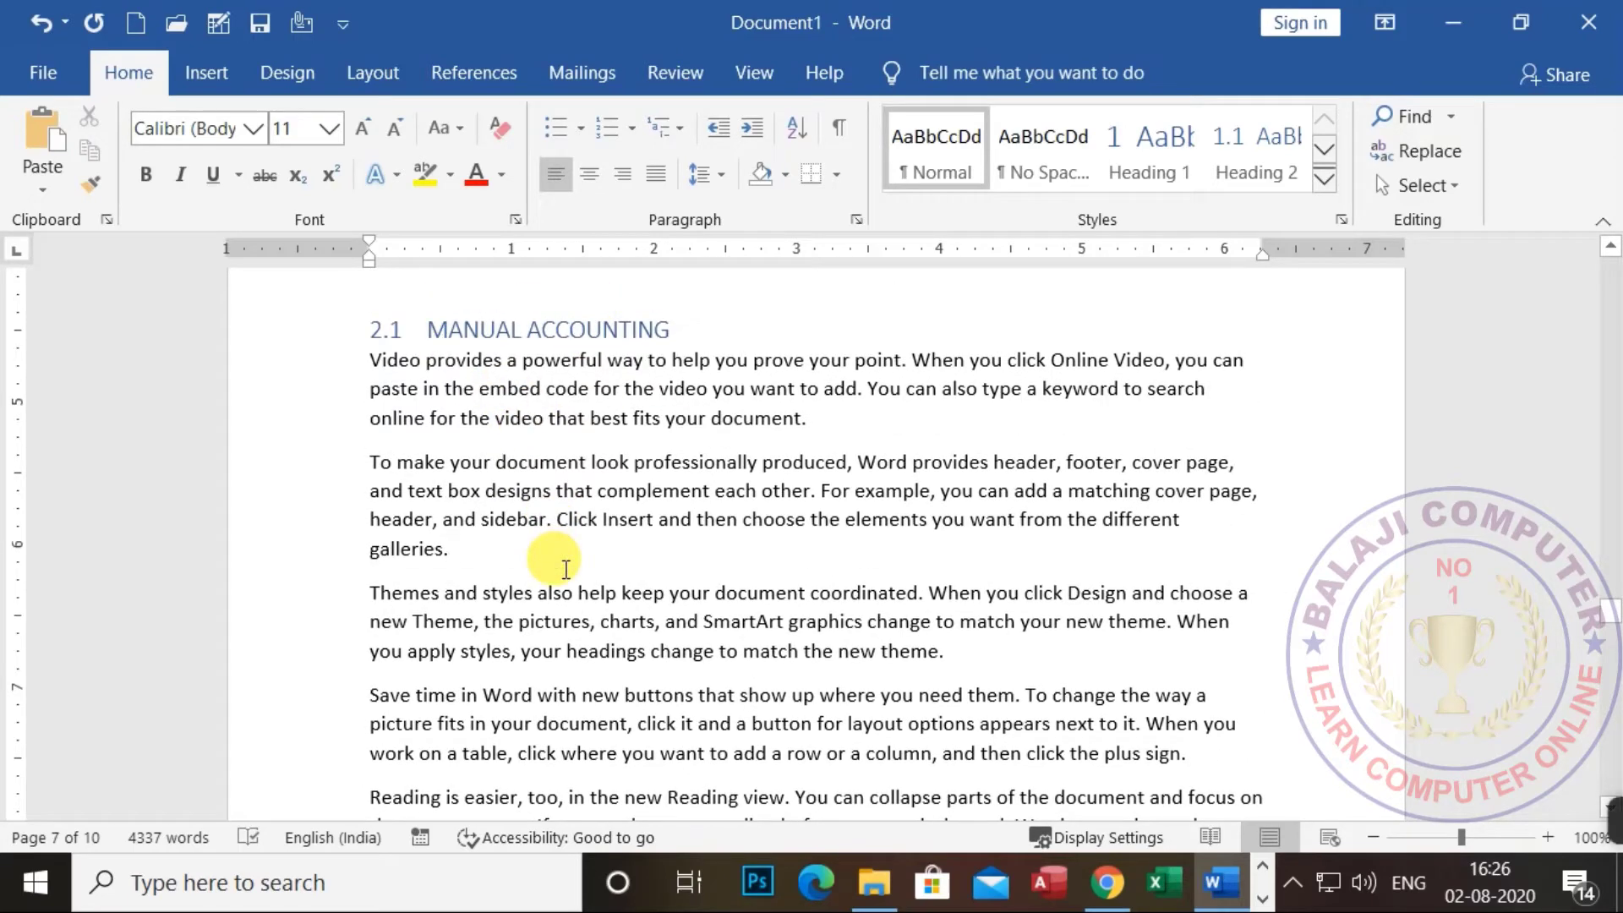
key("Return")
key("ctrl+v")
Paste the copied table on a new line after the "Reading is easier" paragraph on page 9.
scroll(566, 569, "down", 10)
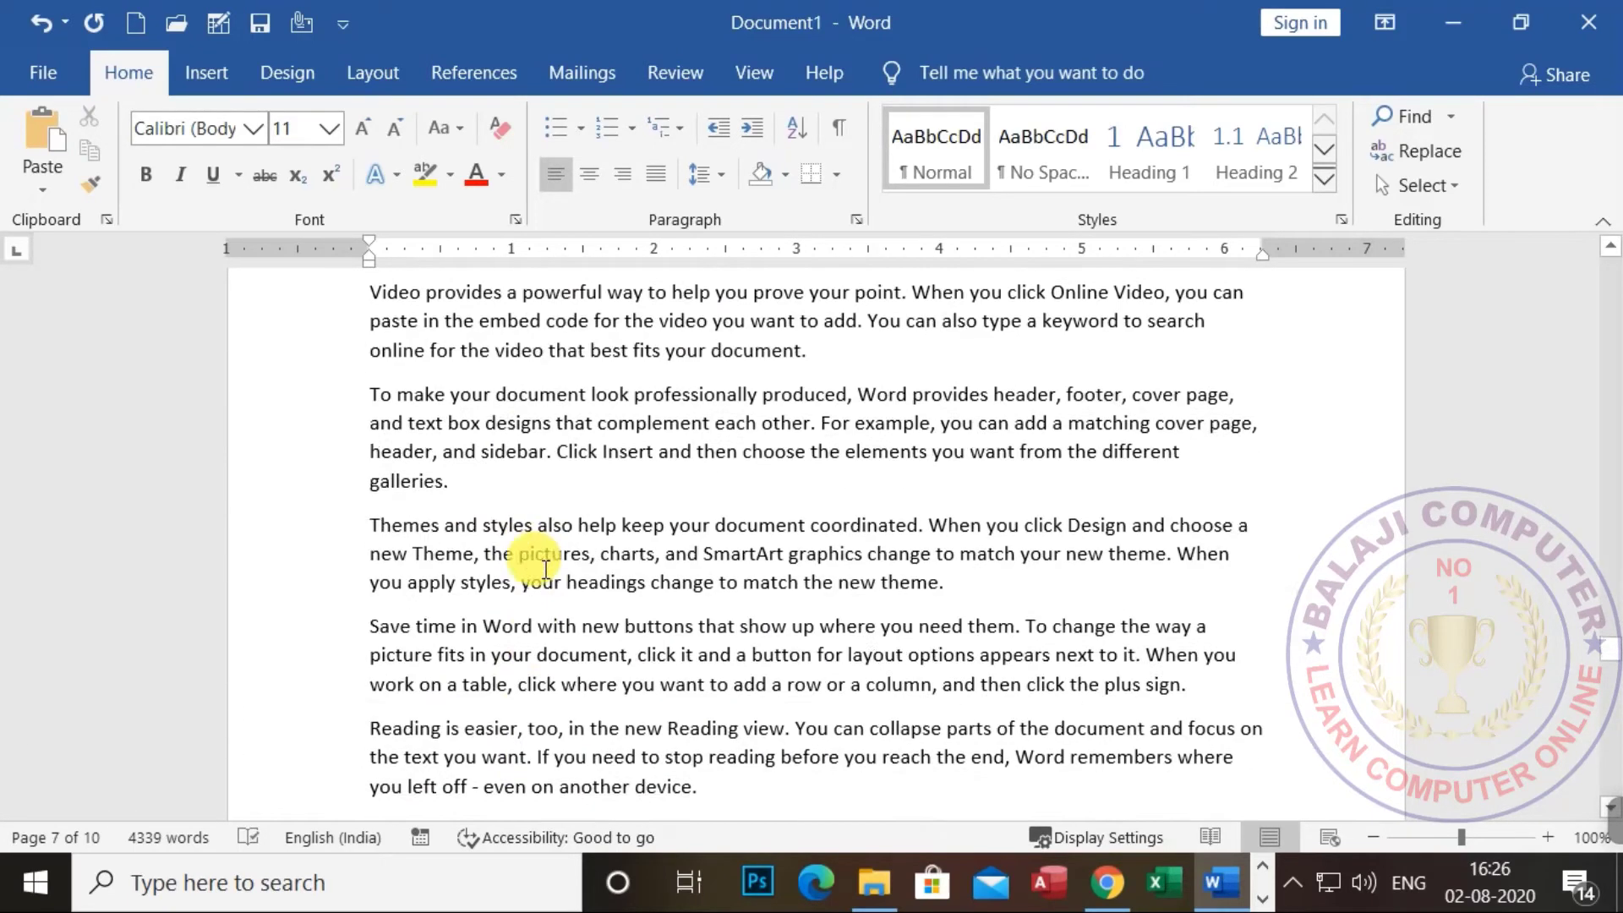
scroll(565, 563, "down", 10)
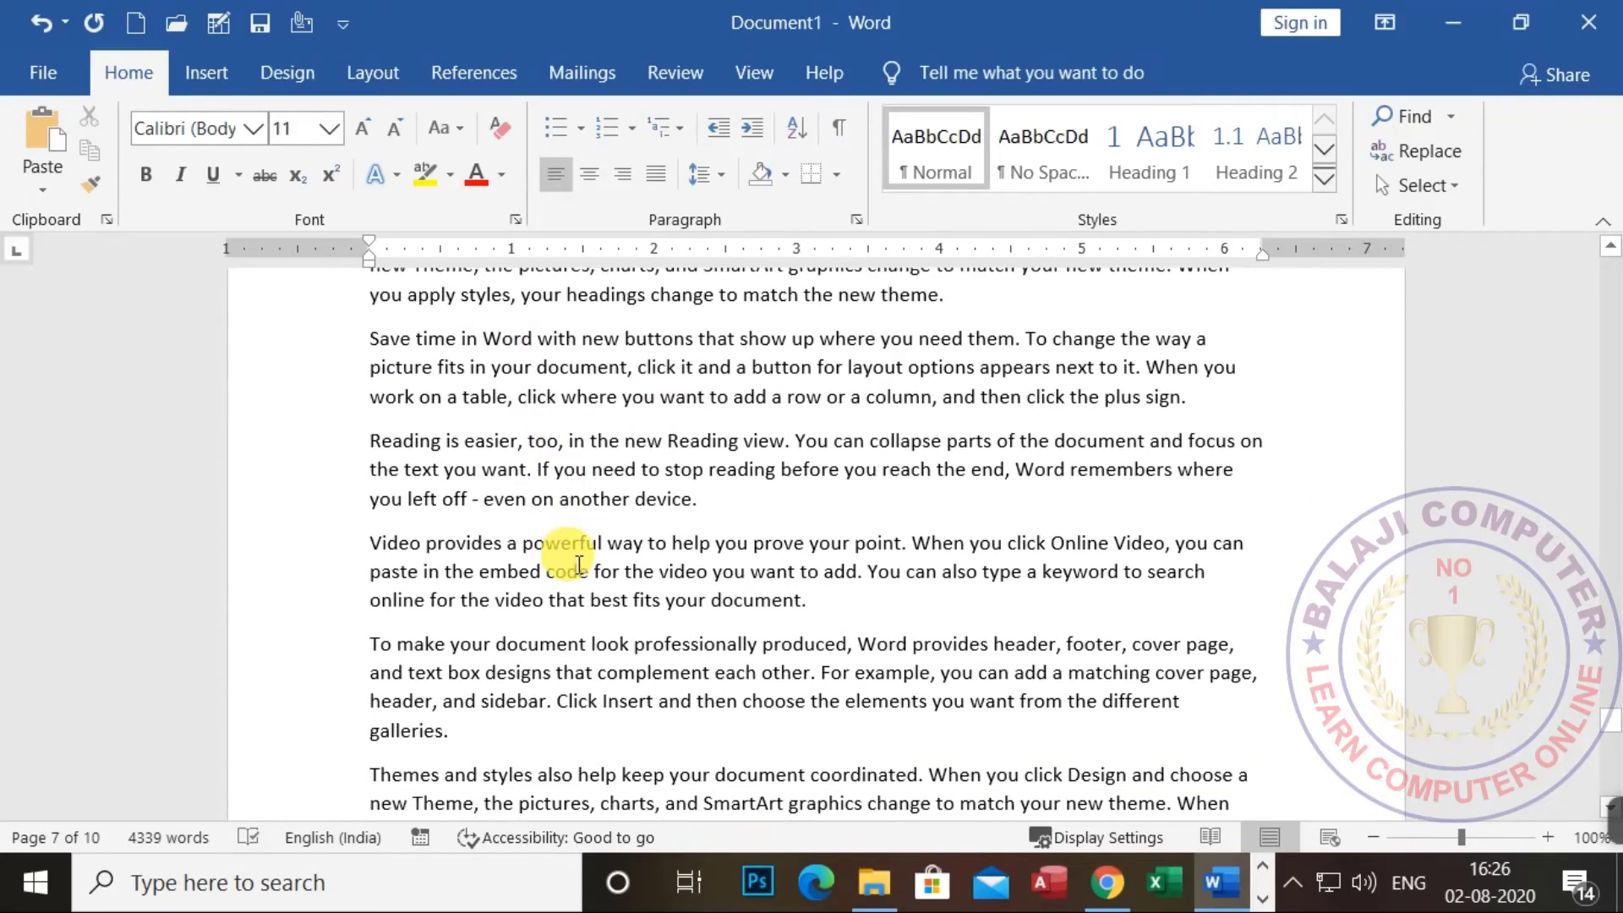
left_click(864, 495)
key("Return")
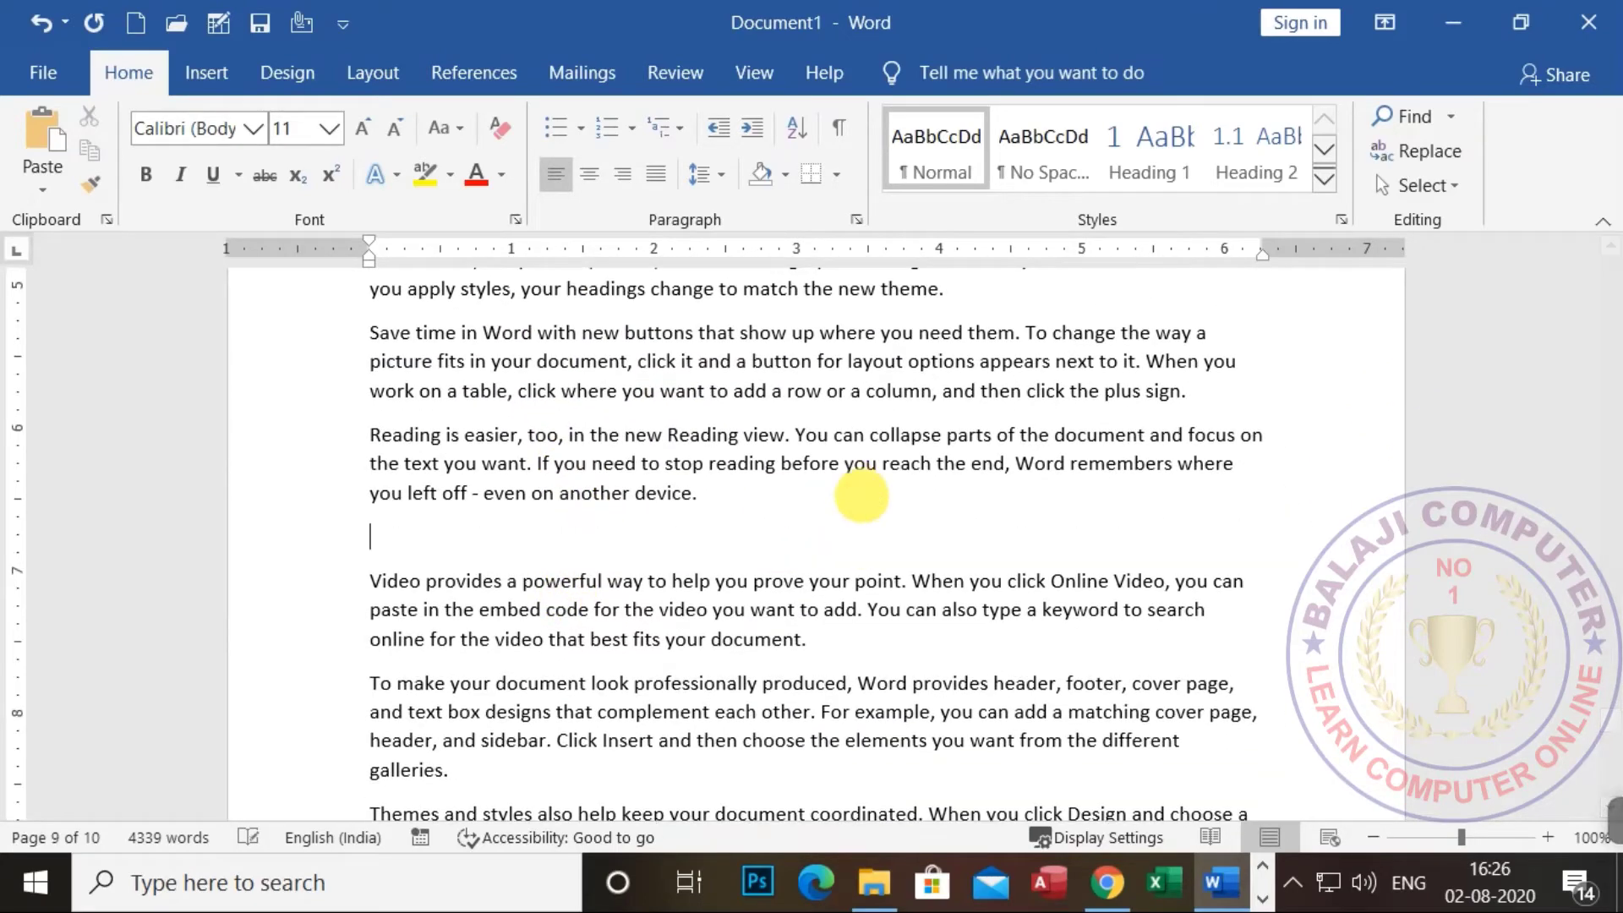
key("ctrl+v")
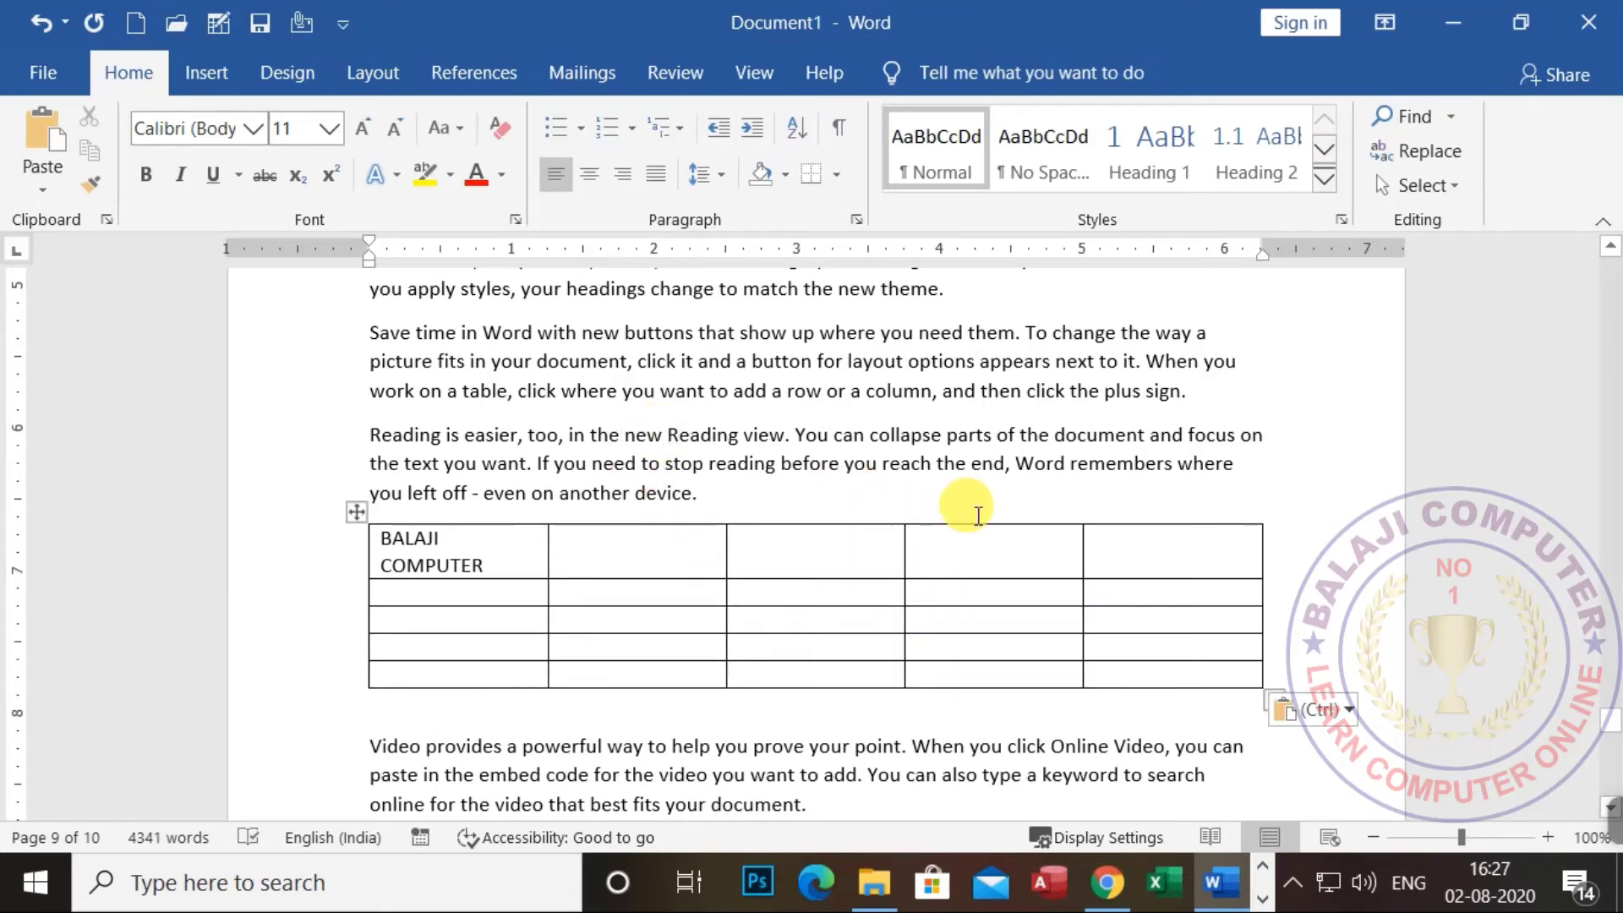
Insert the caption Table 1-1 MS WORD below the page 2 table, with 1, 2, 3 numbering, the Heading 1 chapter number and a hyphen separator.
scroll(960, 507, "down", 15)
scroll(1026, 510, "up", 15)
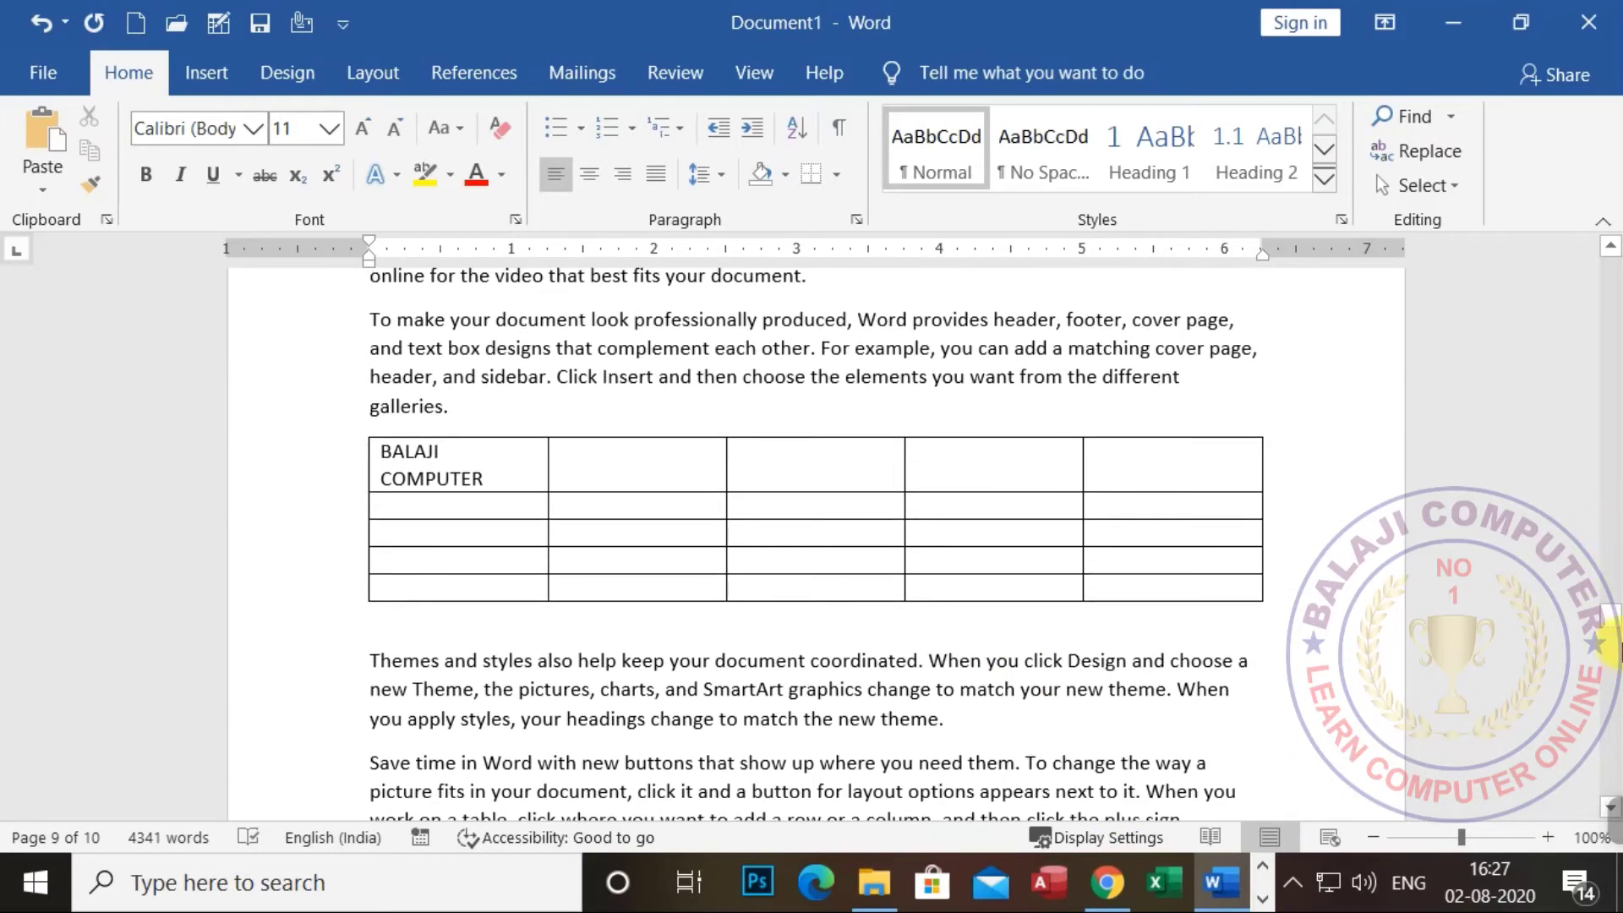
left_click_drag(1615, 621, 1594, 351)
scroll(515, 465, "up", 4)
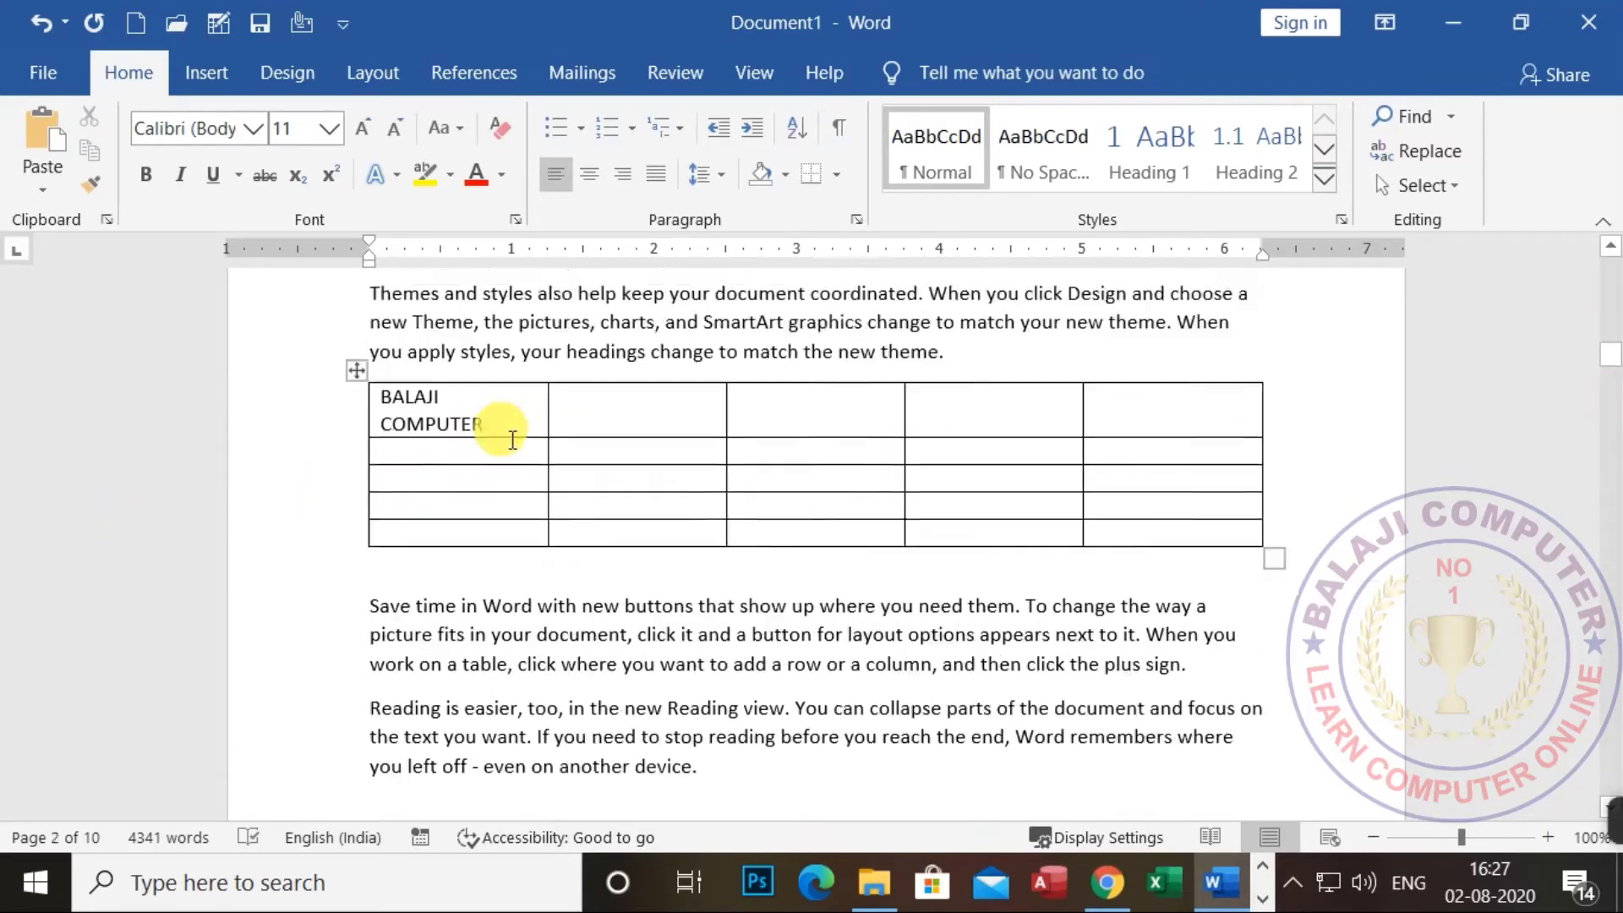
scroll(513, 549, "up", 5)
scroll(525, 550, "down", 6)
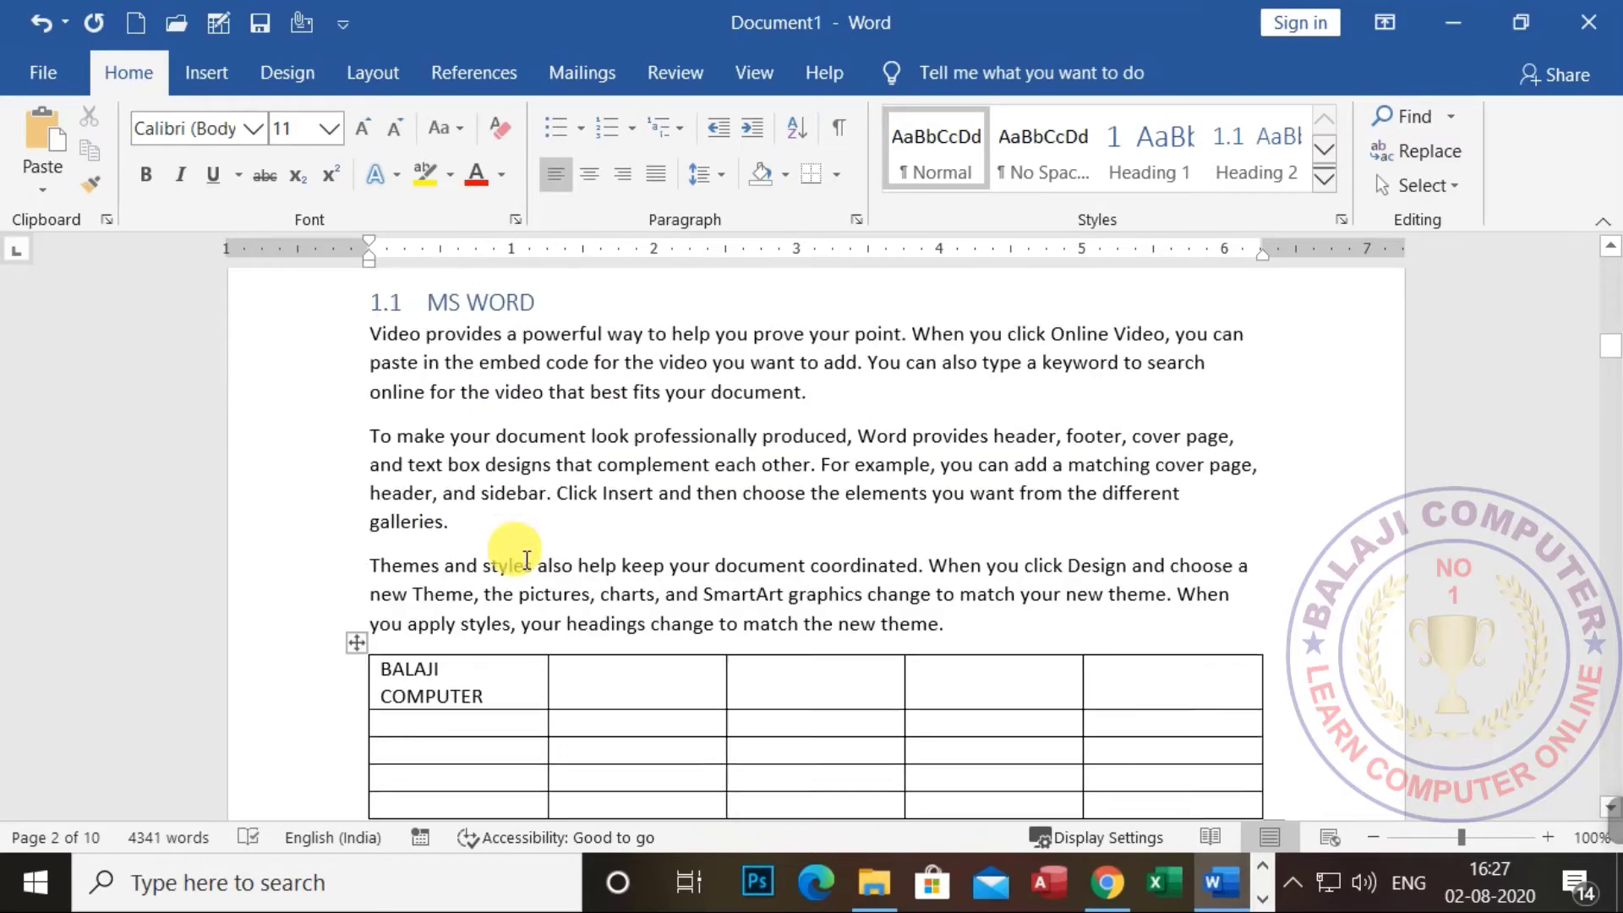
scroll(466, 342, "up", 2)
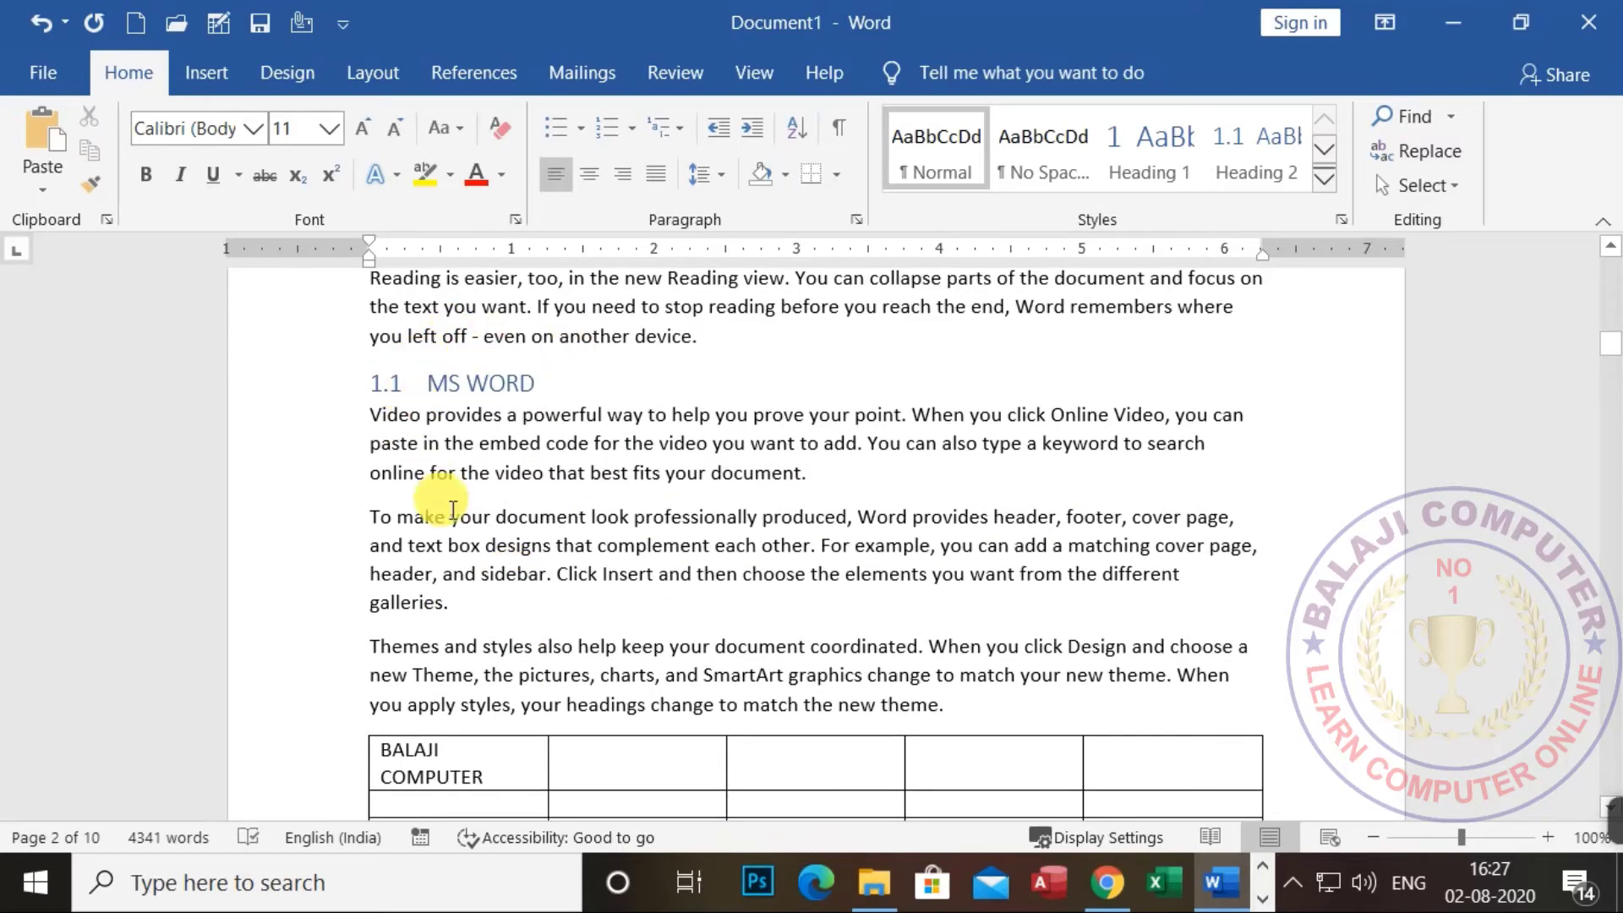
scroll(366, 604, "down", 3)
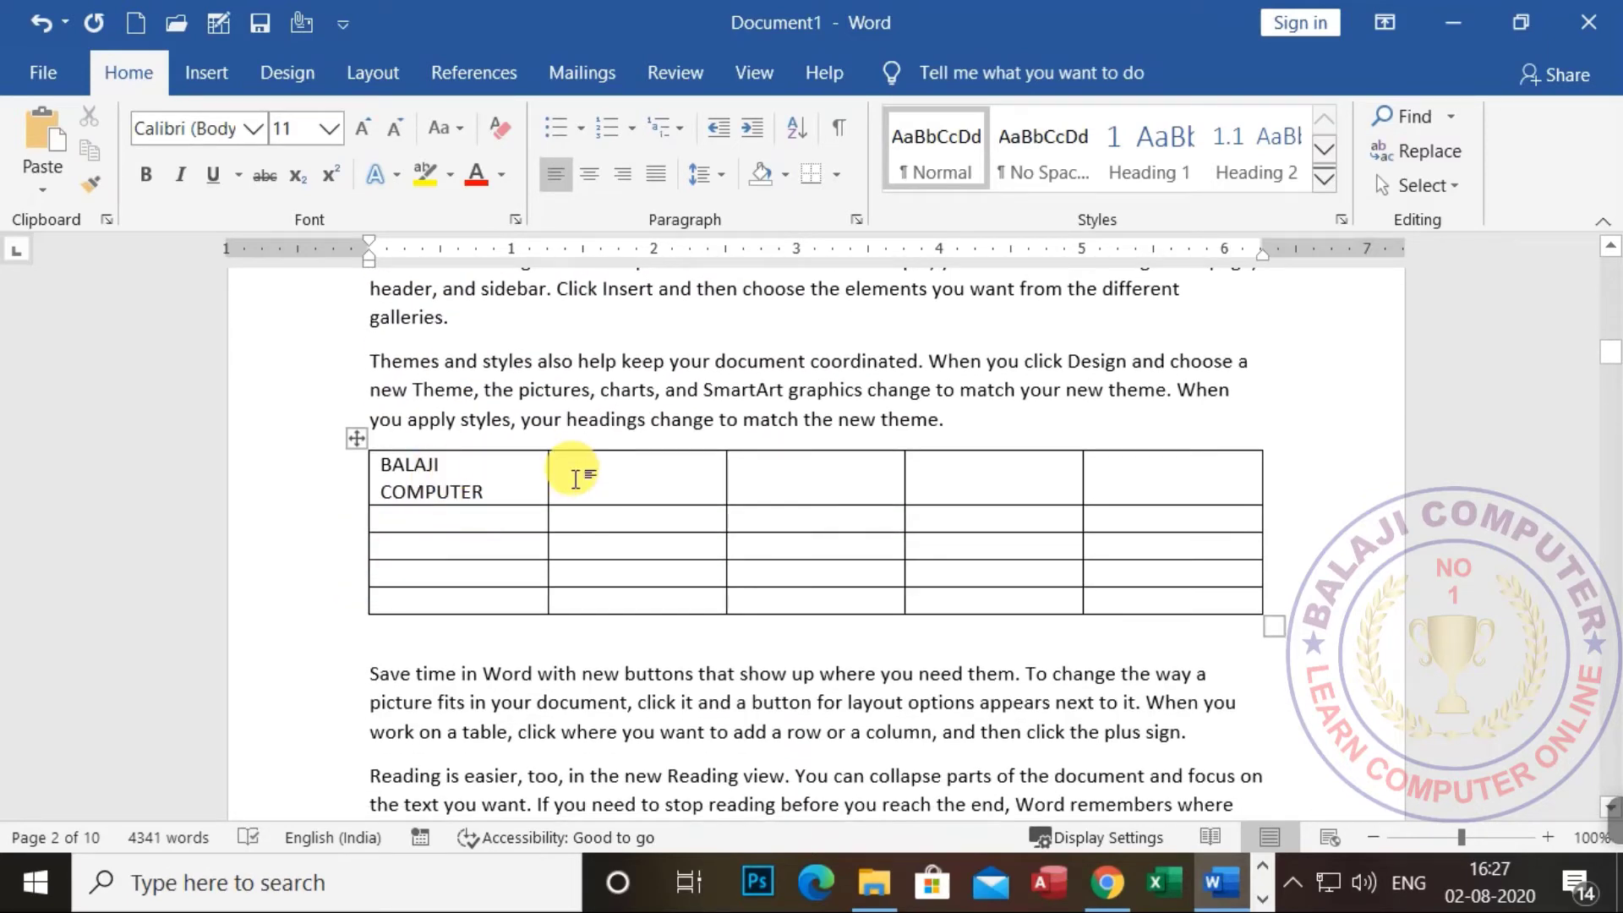
left_click(639, 493)
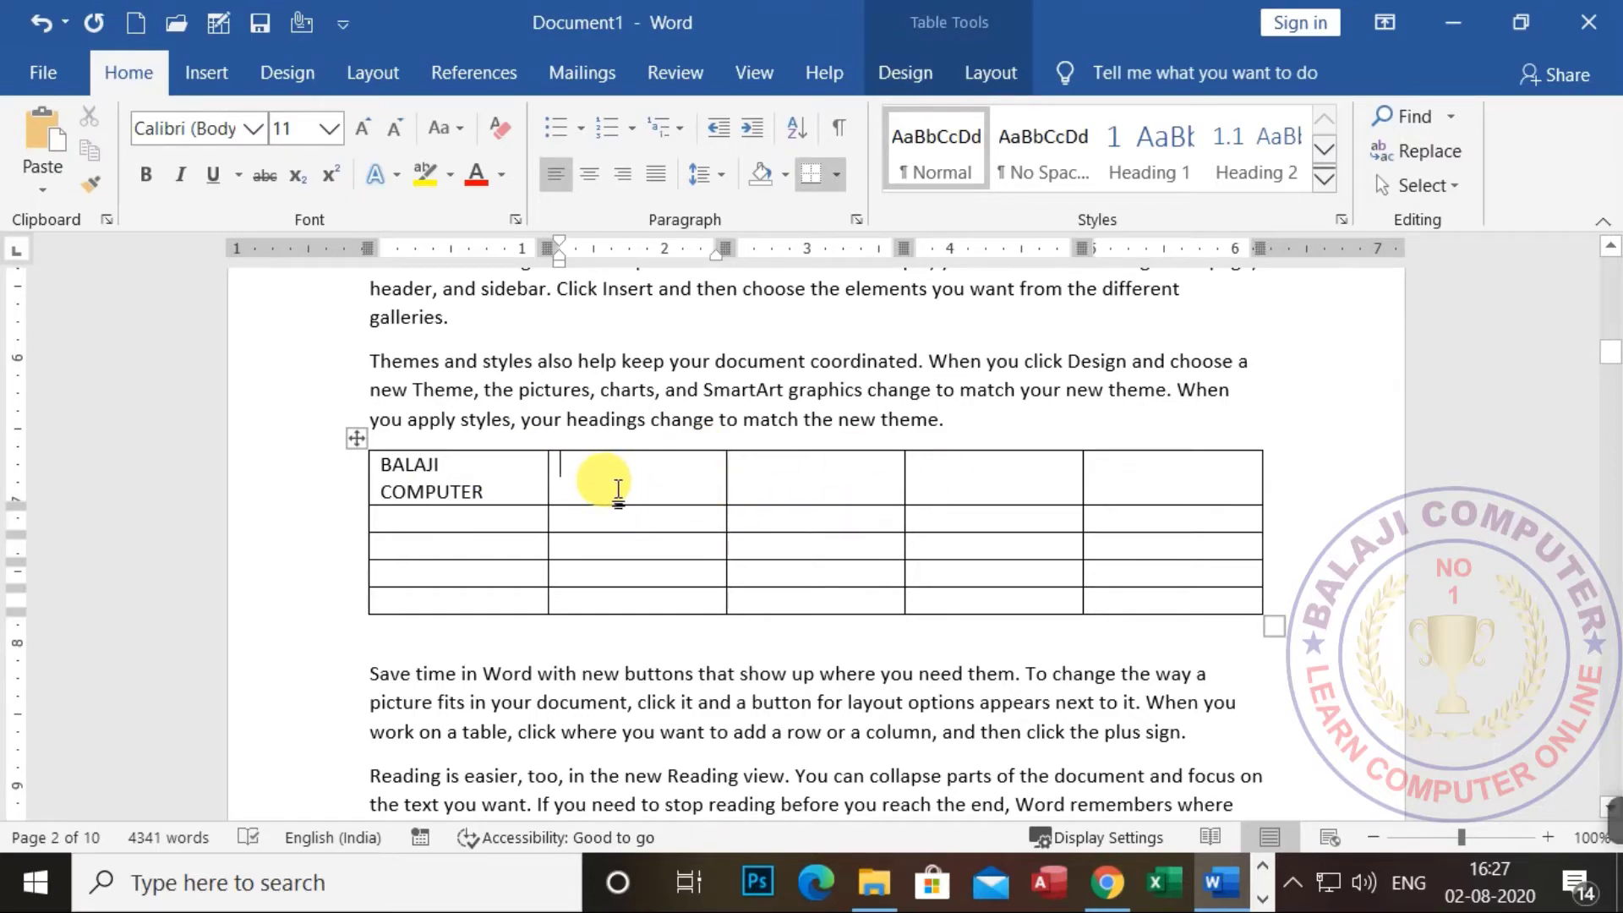
left_click(464, 69)
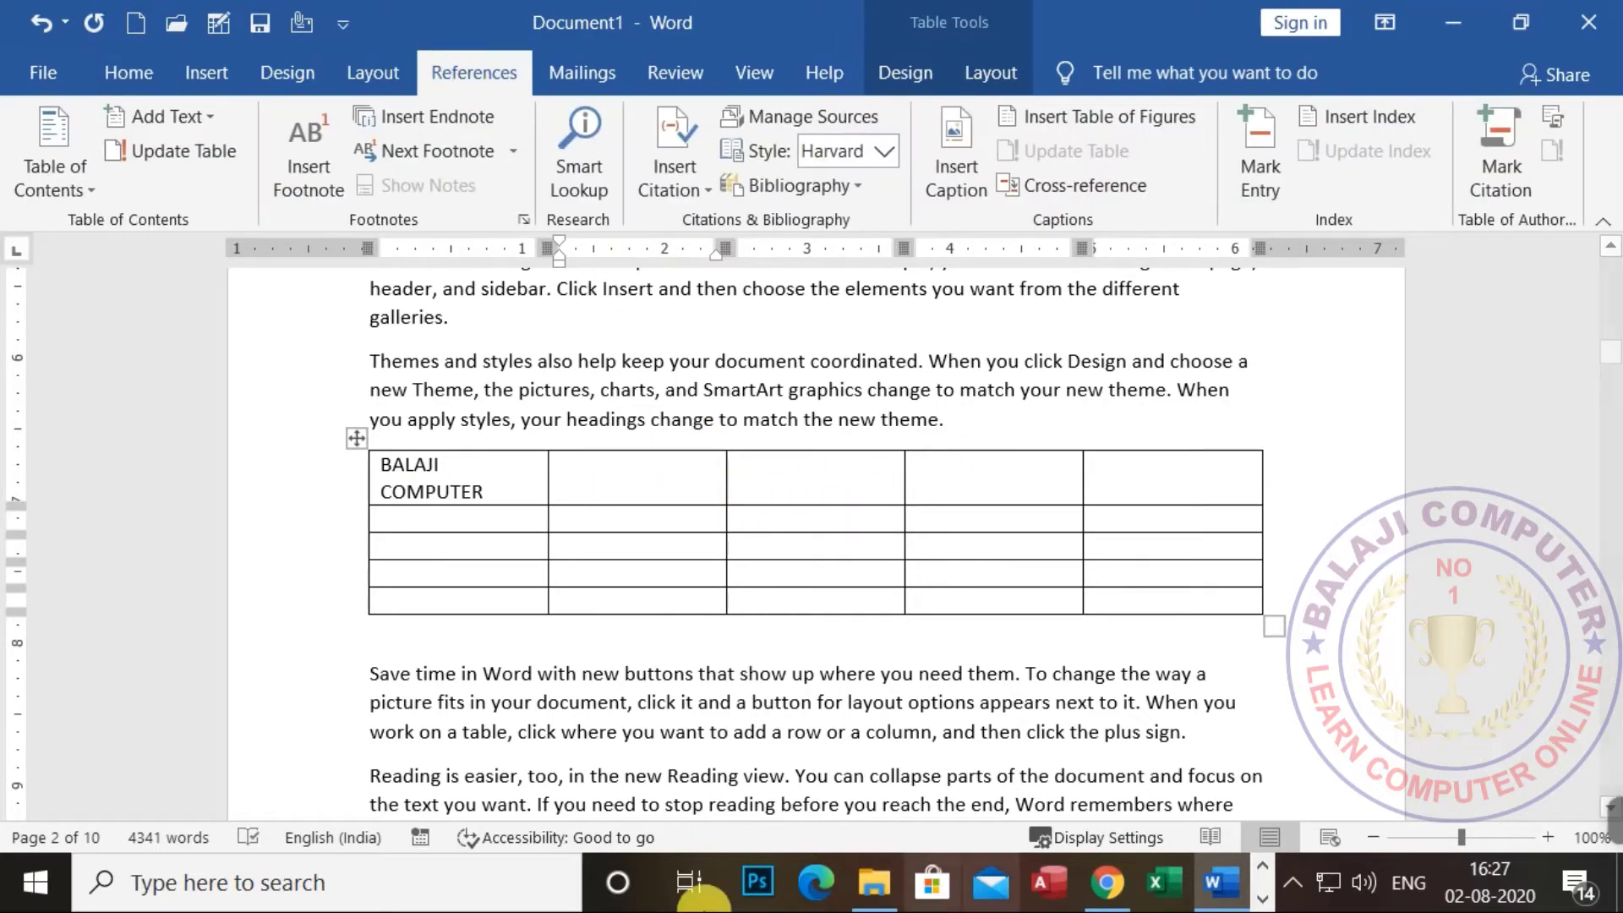
left_click(956, 156)
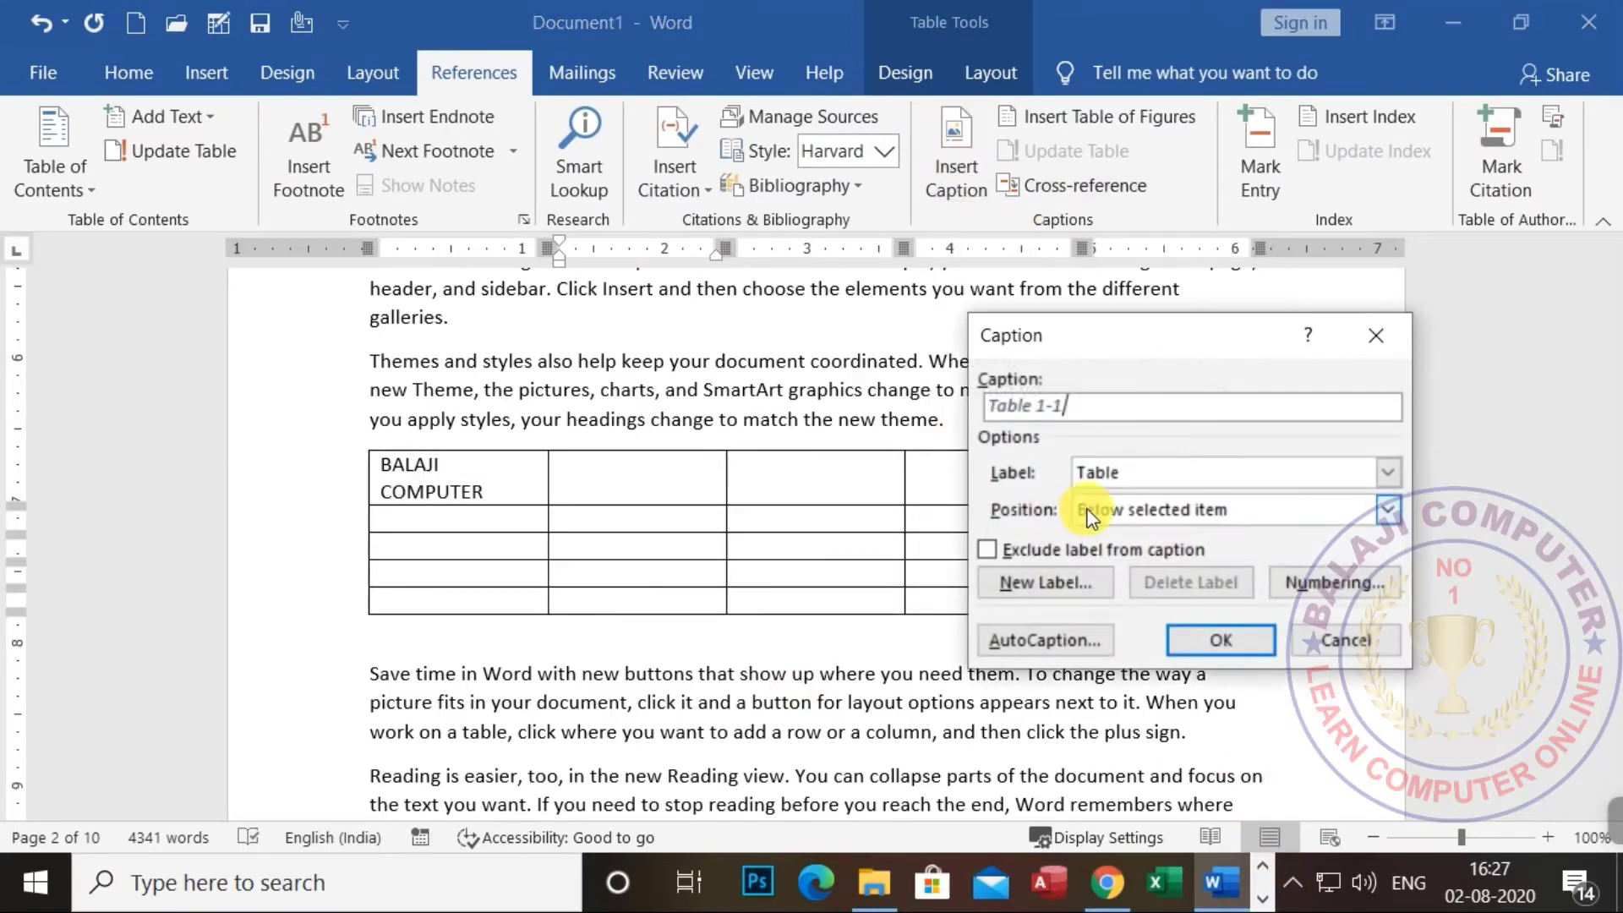
left_click(1342, 584)
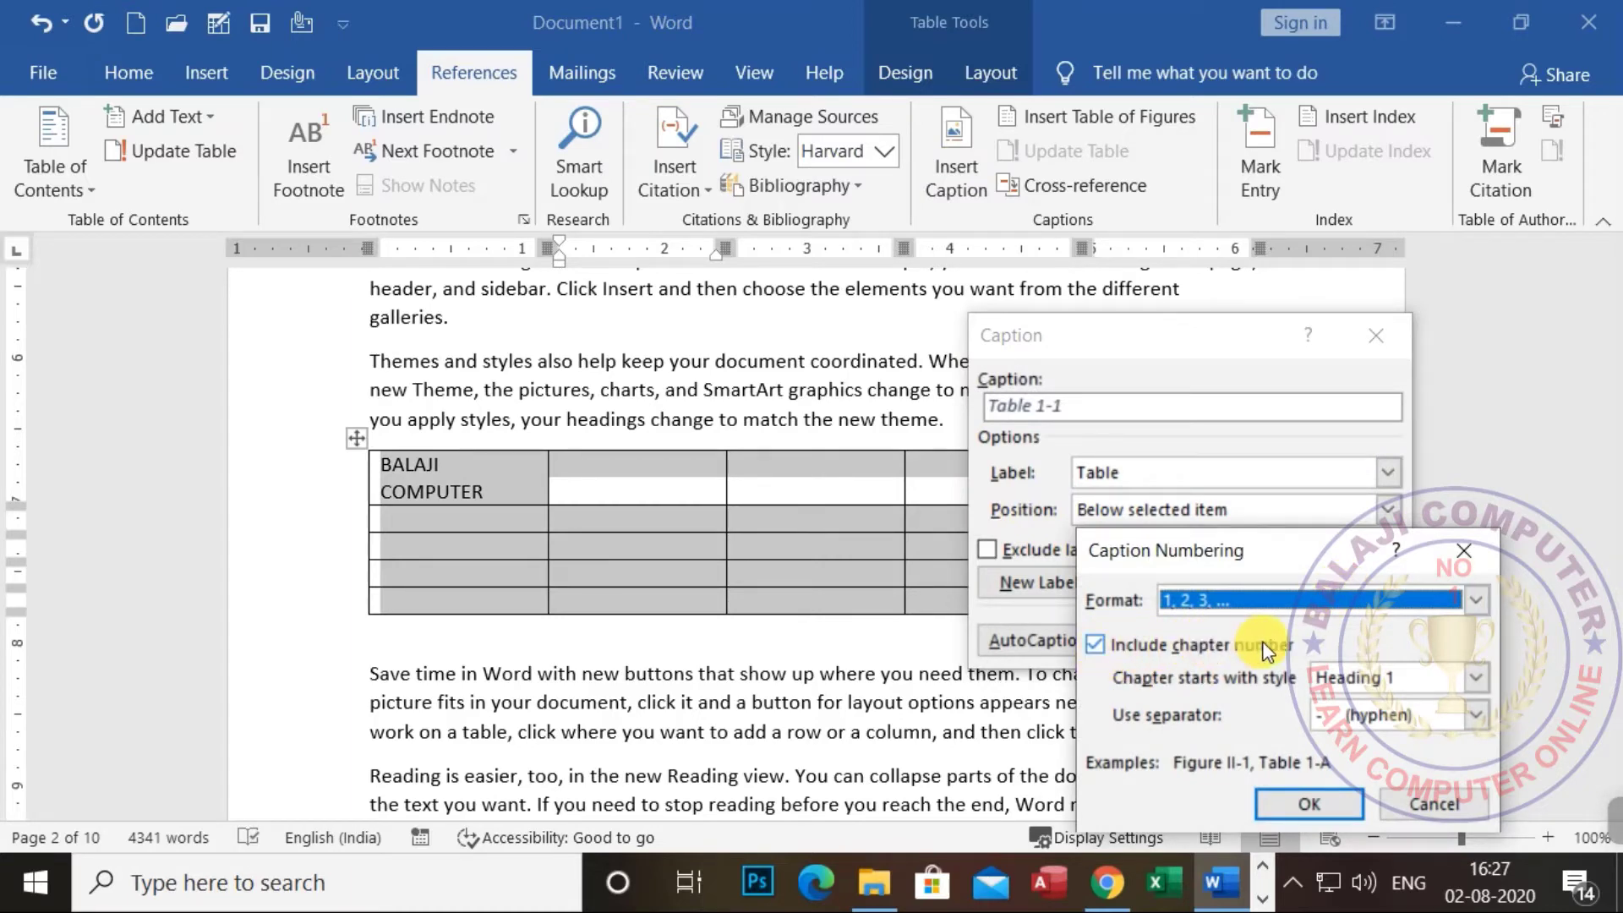
left_click(1307, 804)
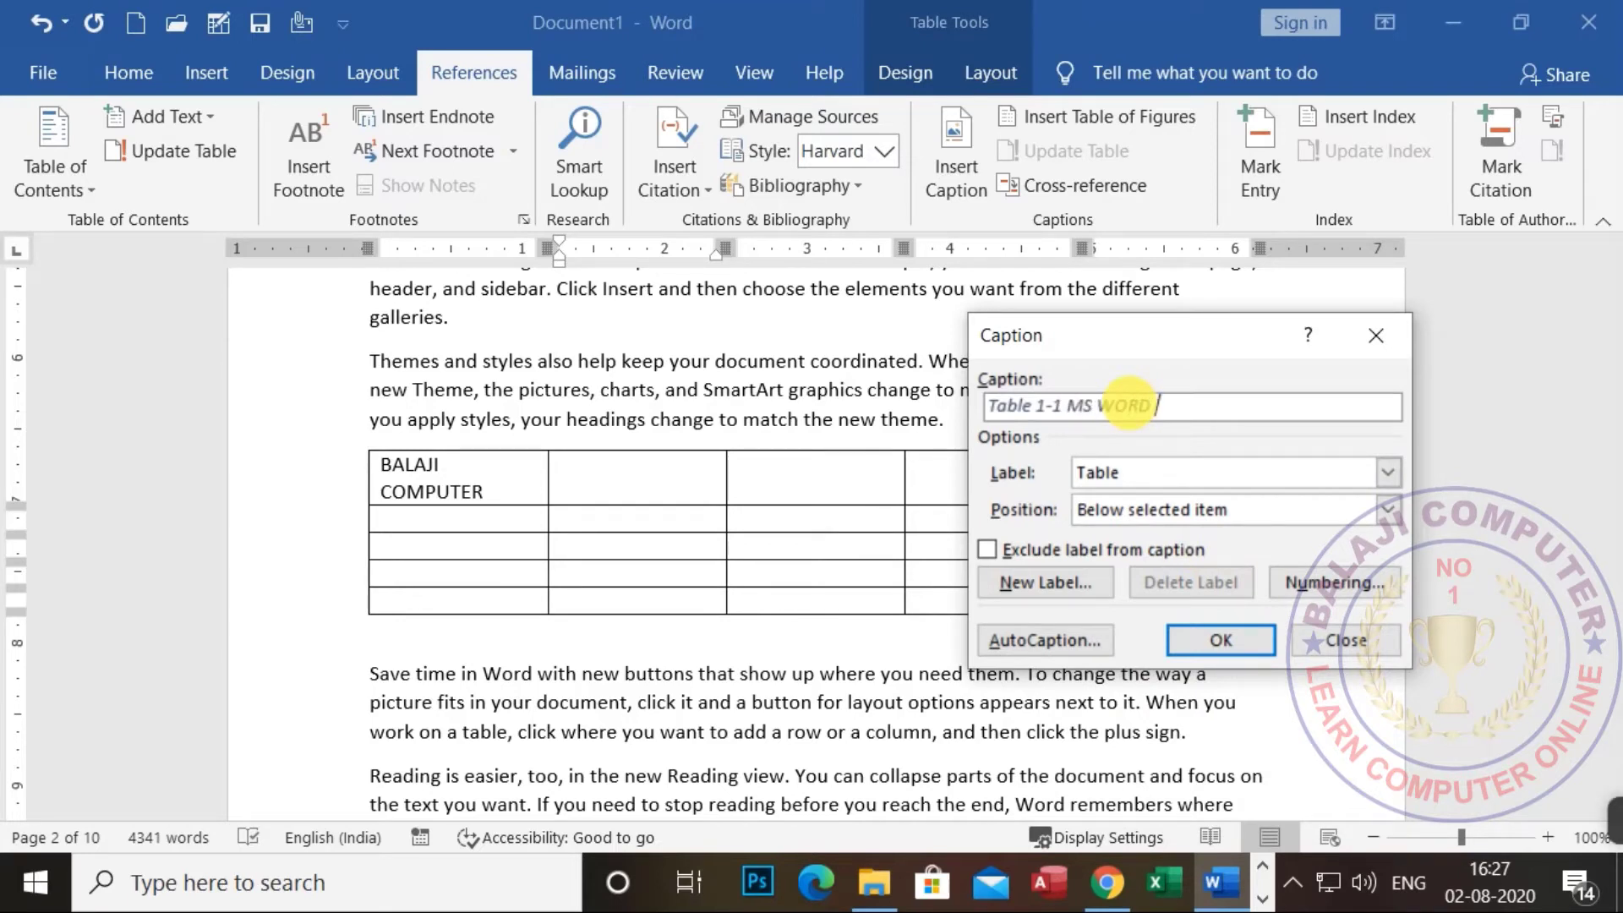
left_click(1219, 647)
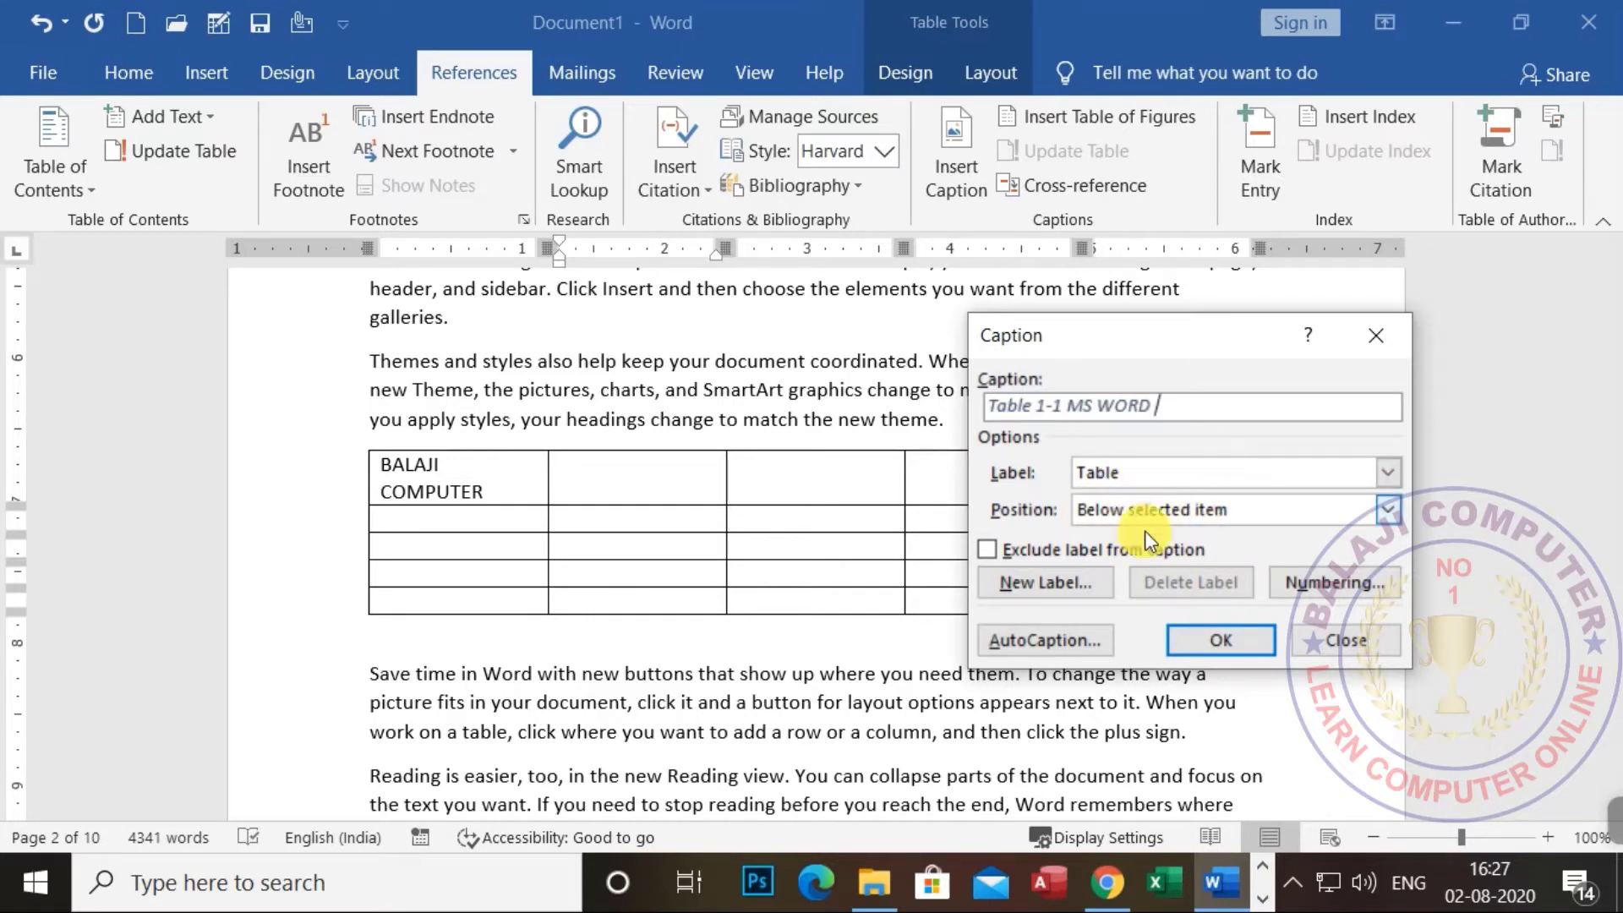
left_click(1205, 646)
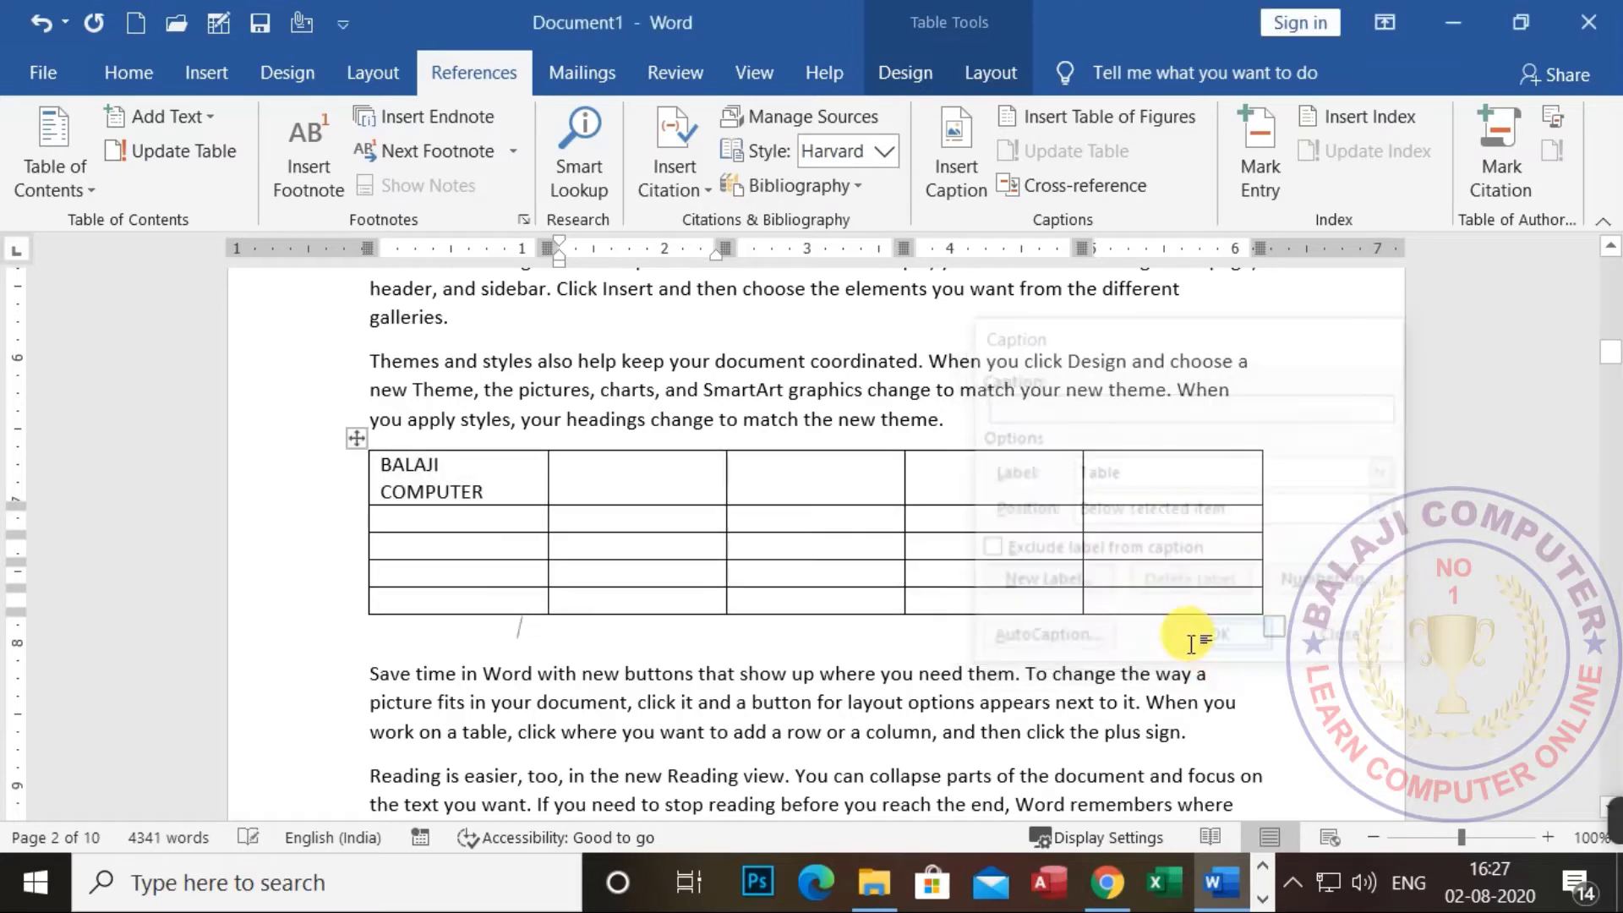
Insert the caption Table 1-2 MS EXCEL below the table on page 4.
scroll(143, 571, "down", 3)
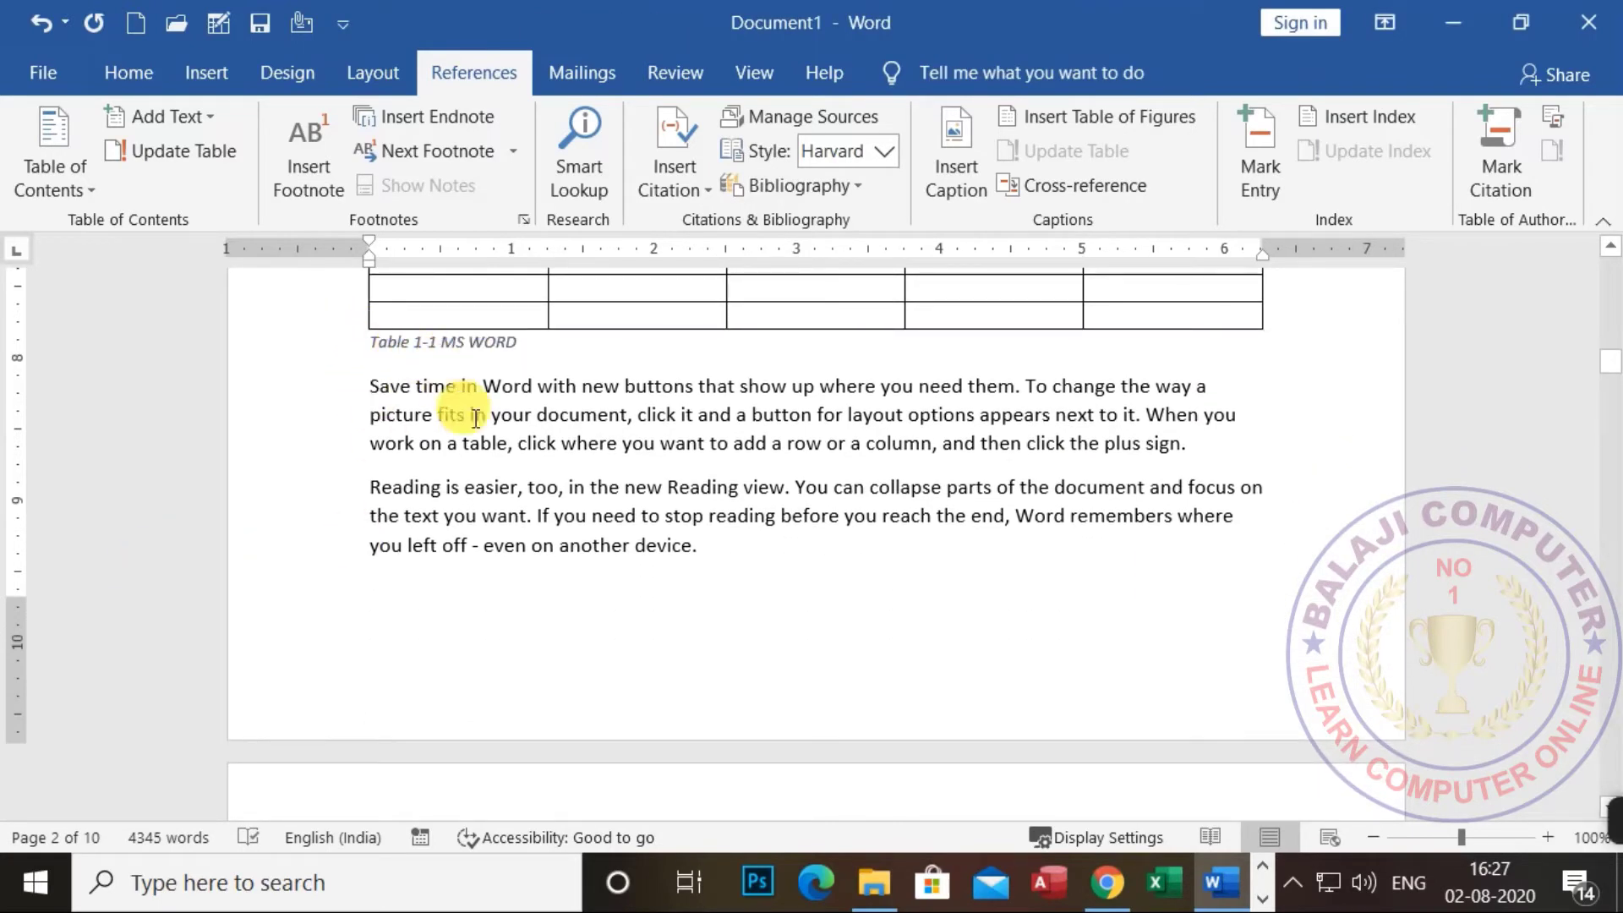
scroll(476, 418, "down", 17)
scroll(518, 488, "down", 2)
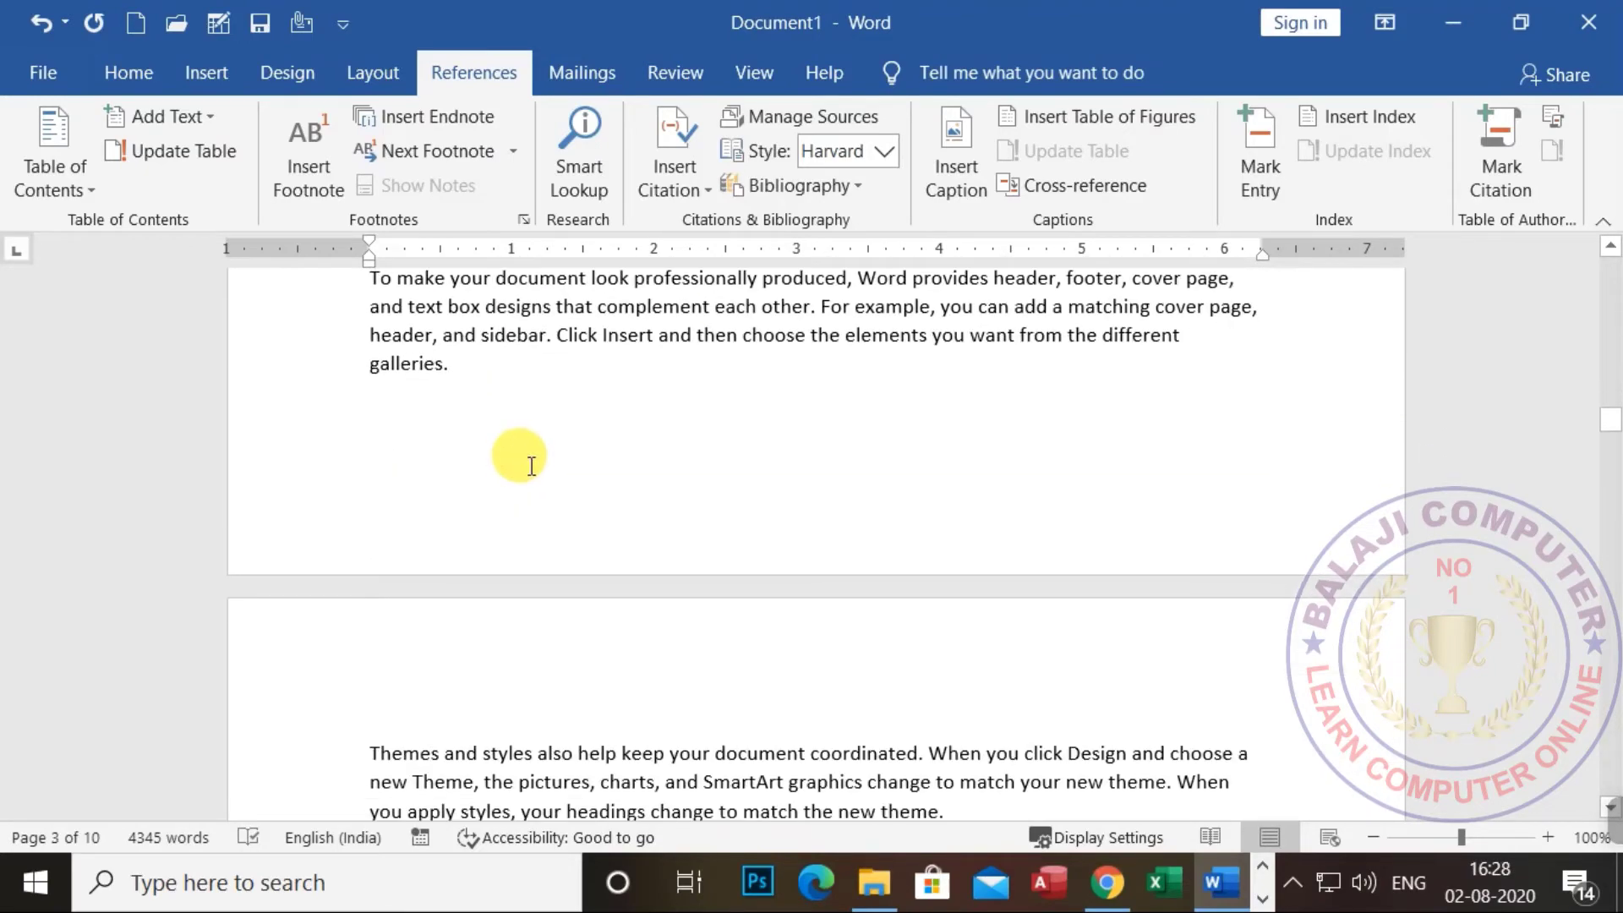
scroll(525, 460, "up", 3)
scroll(524, 497, "down", 10)
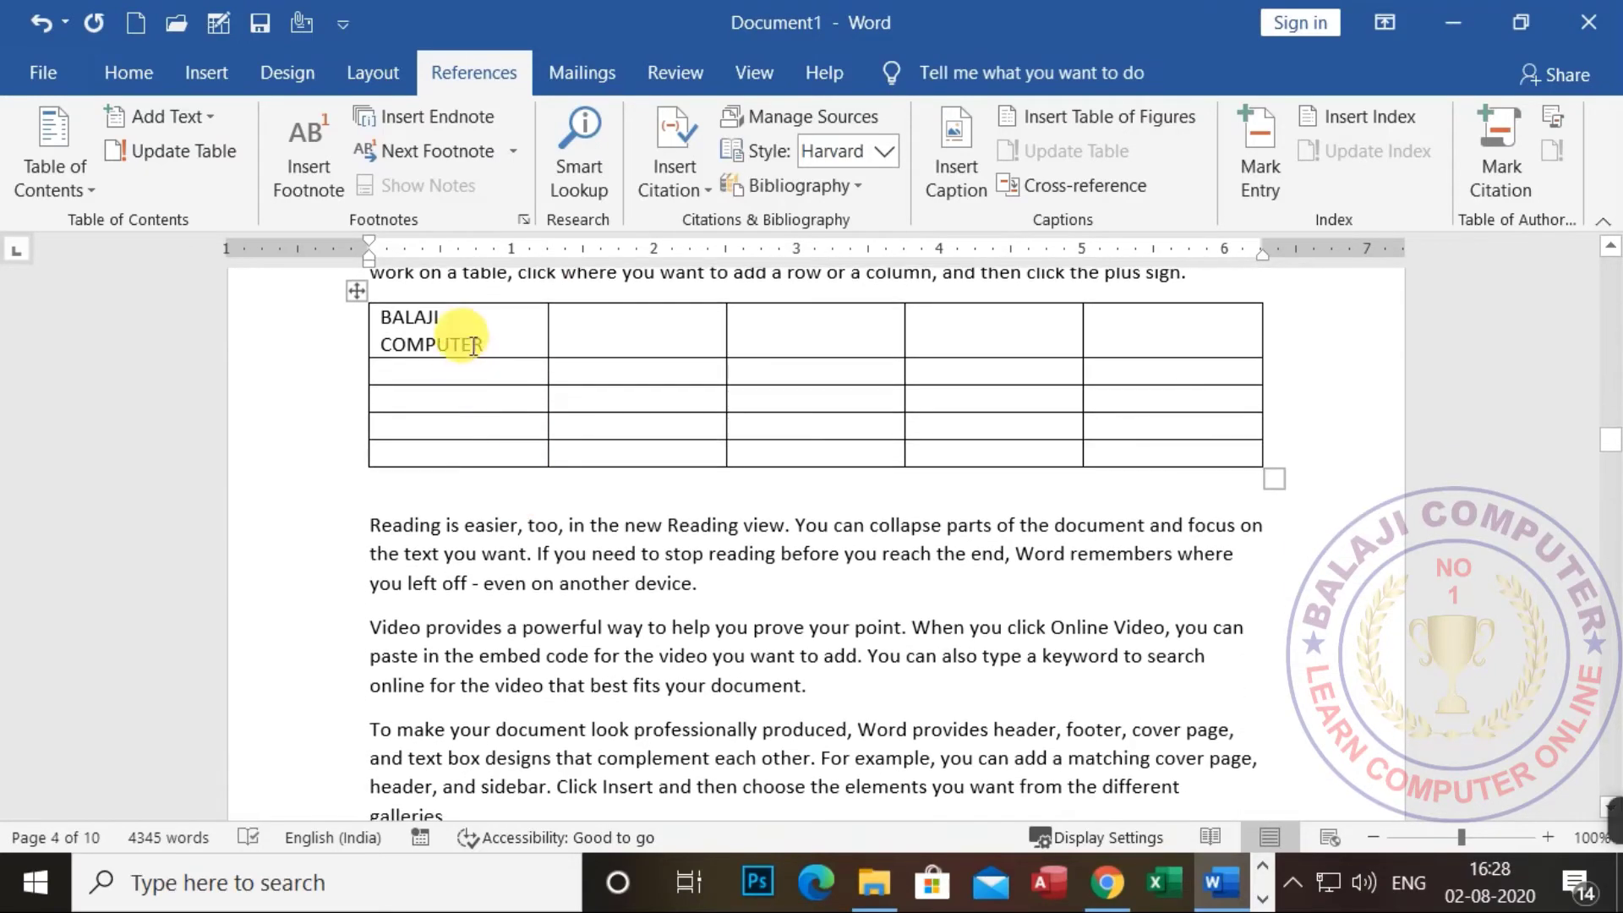
left_click(474, 343)
left_click(977, 181)
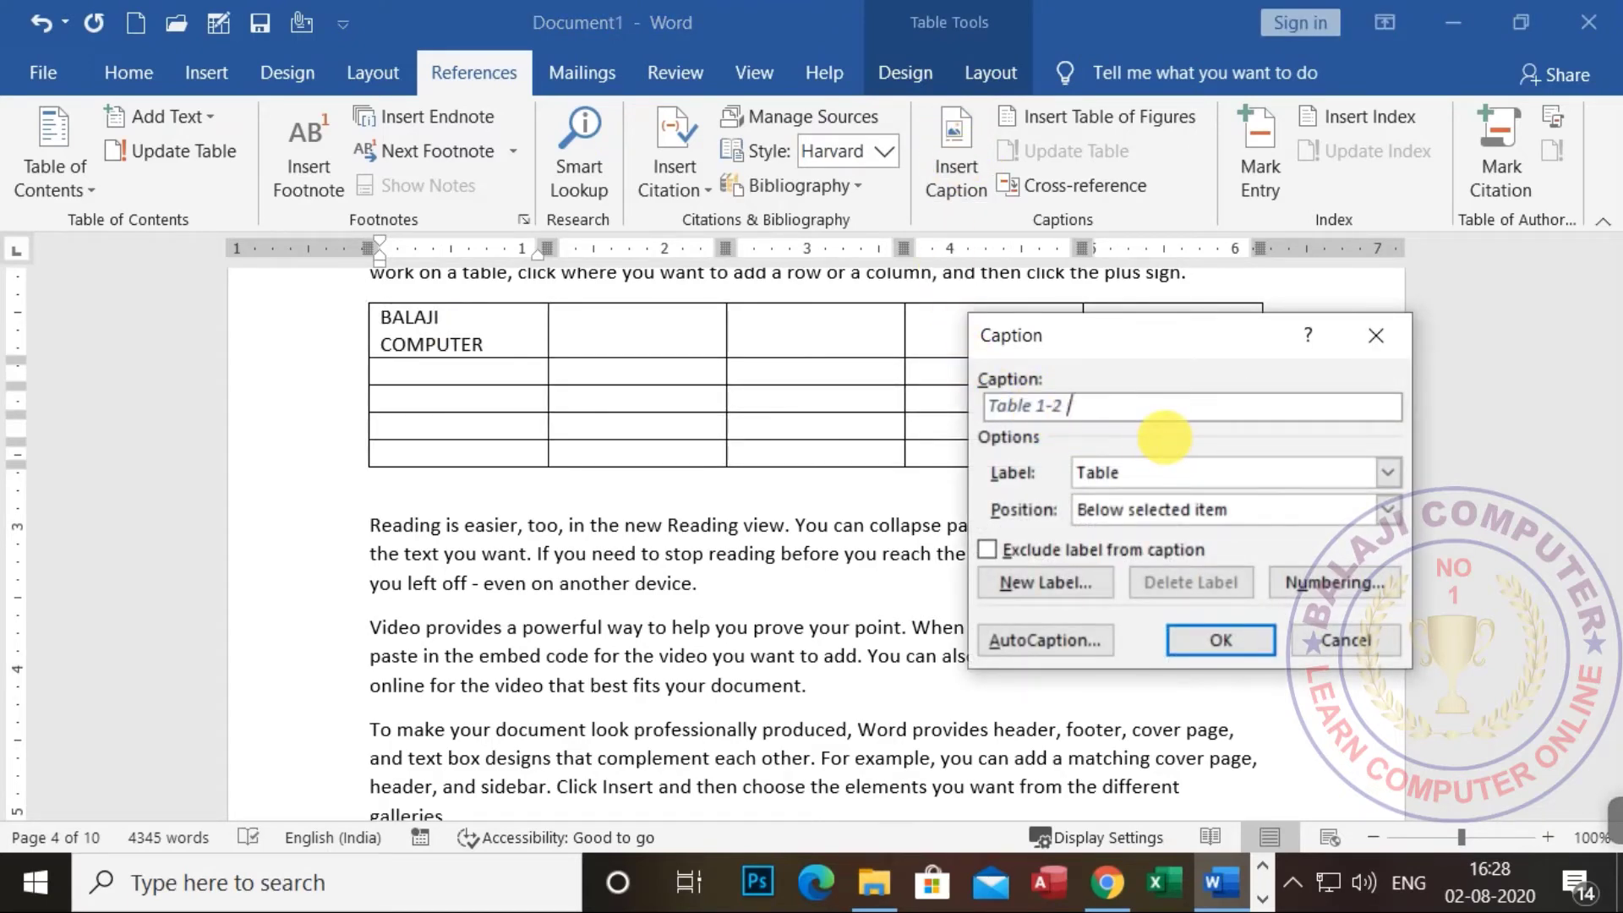
key("Return")
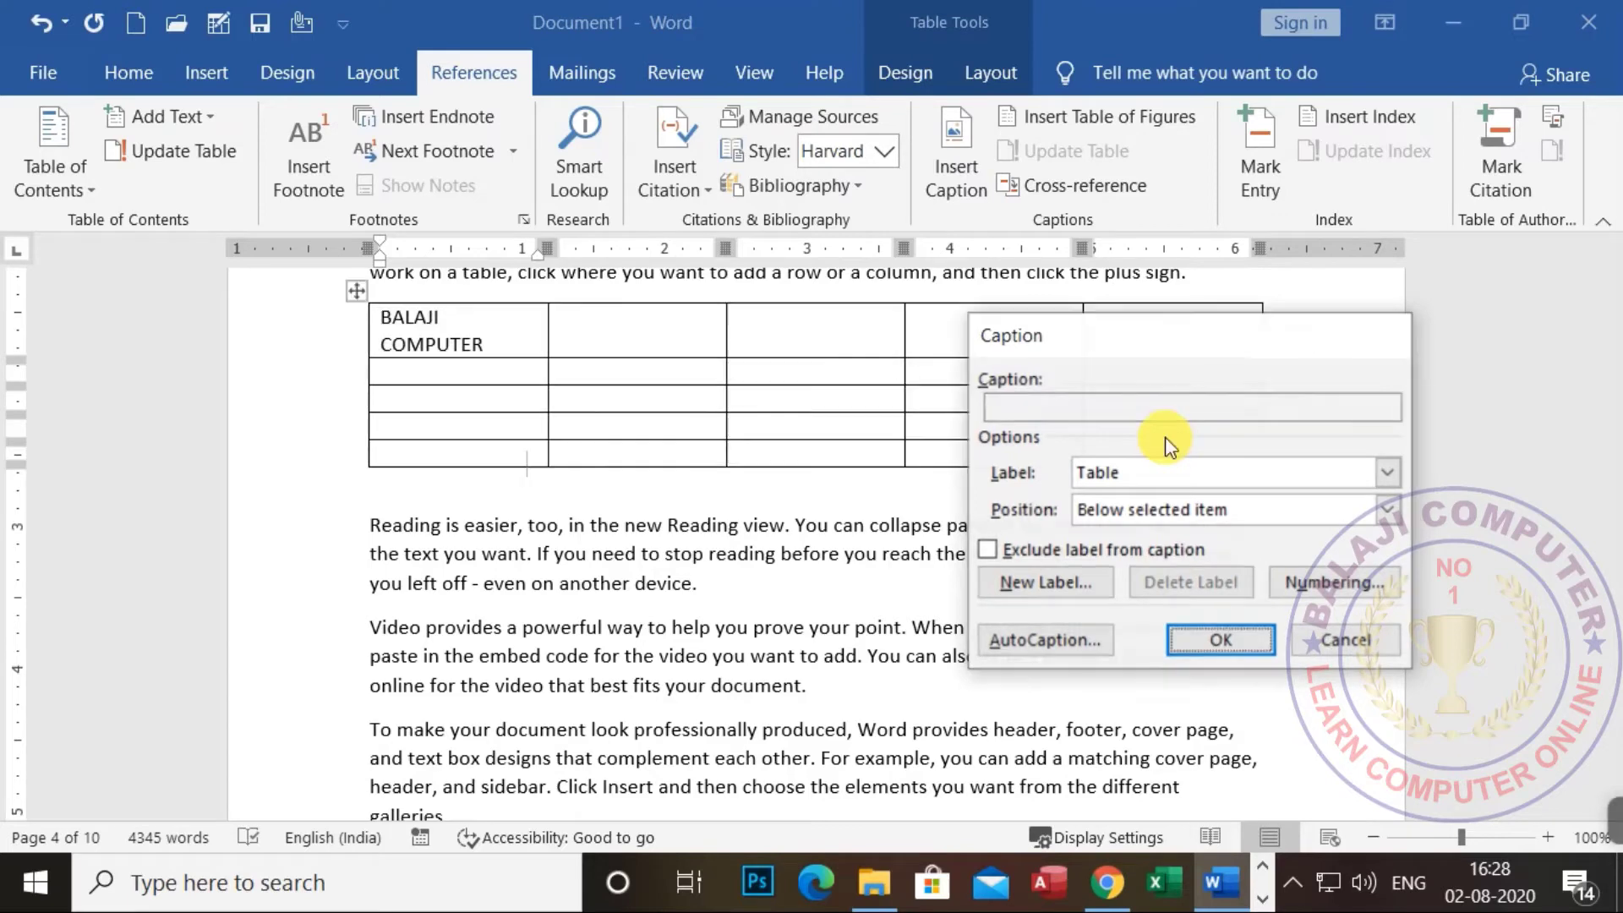
Insert the caption Table 1-3 MS POWER POINT below the page 5 table under heading 1.3 MS POWER POINT.
scroll(672, 592, "down", 2)
scroll(674, 592, "down", 10)
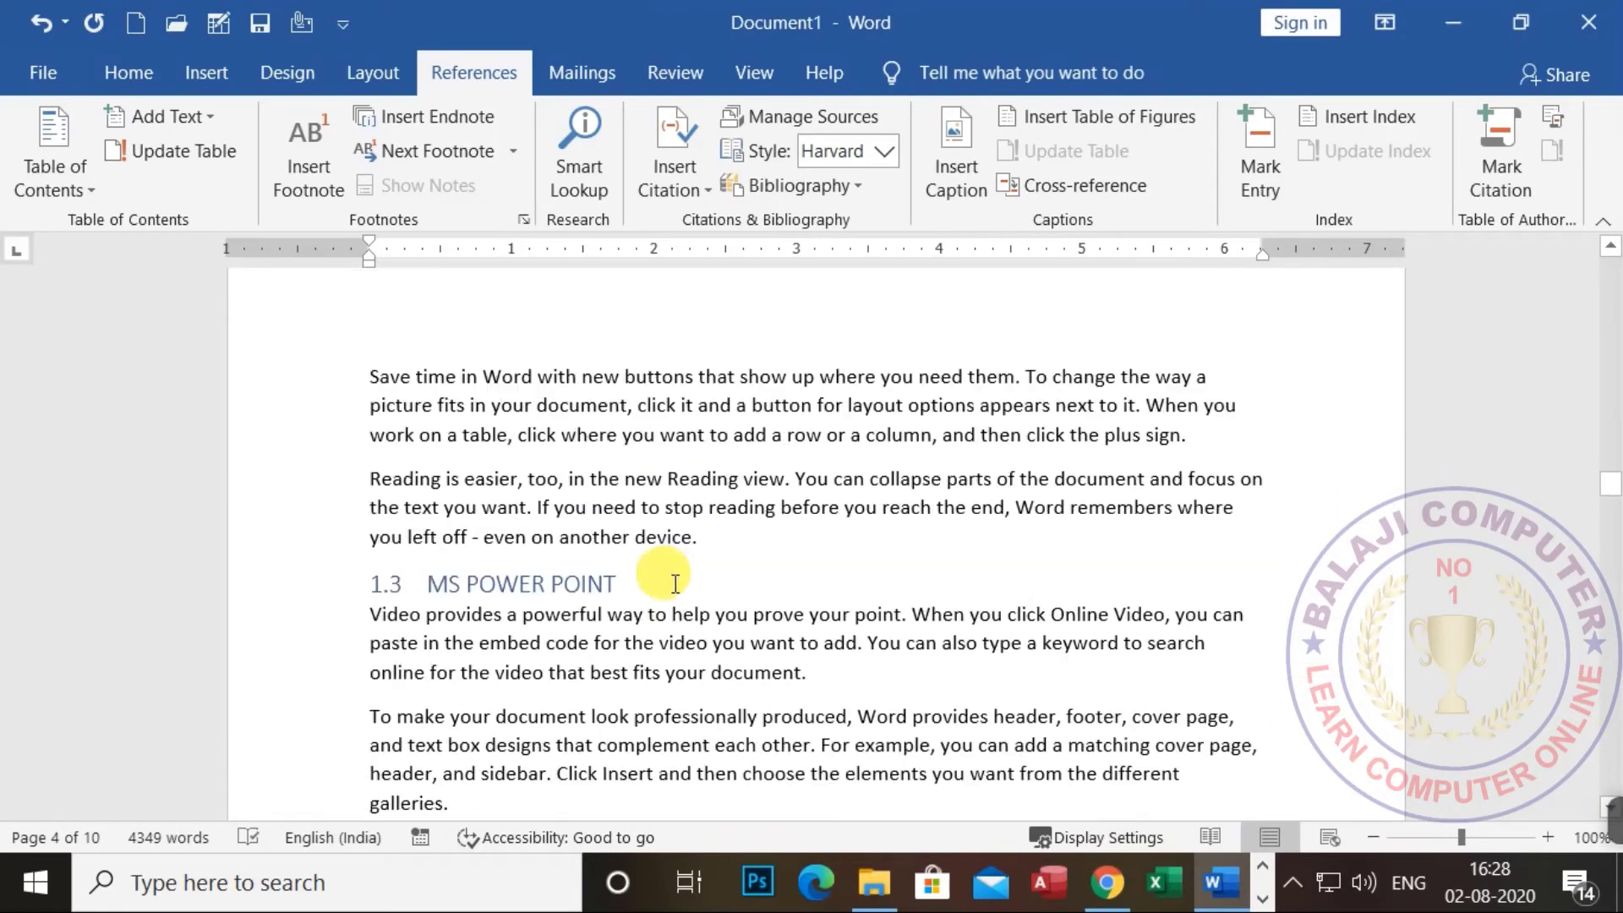
left_click(512, 513)
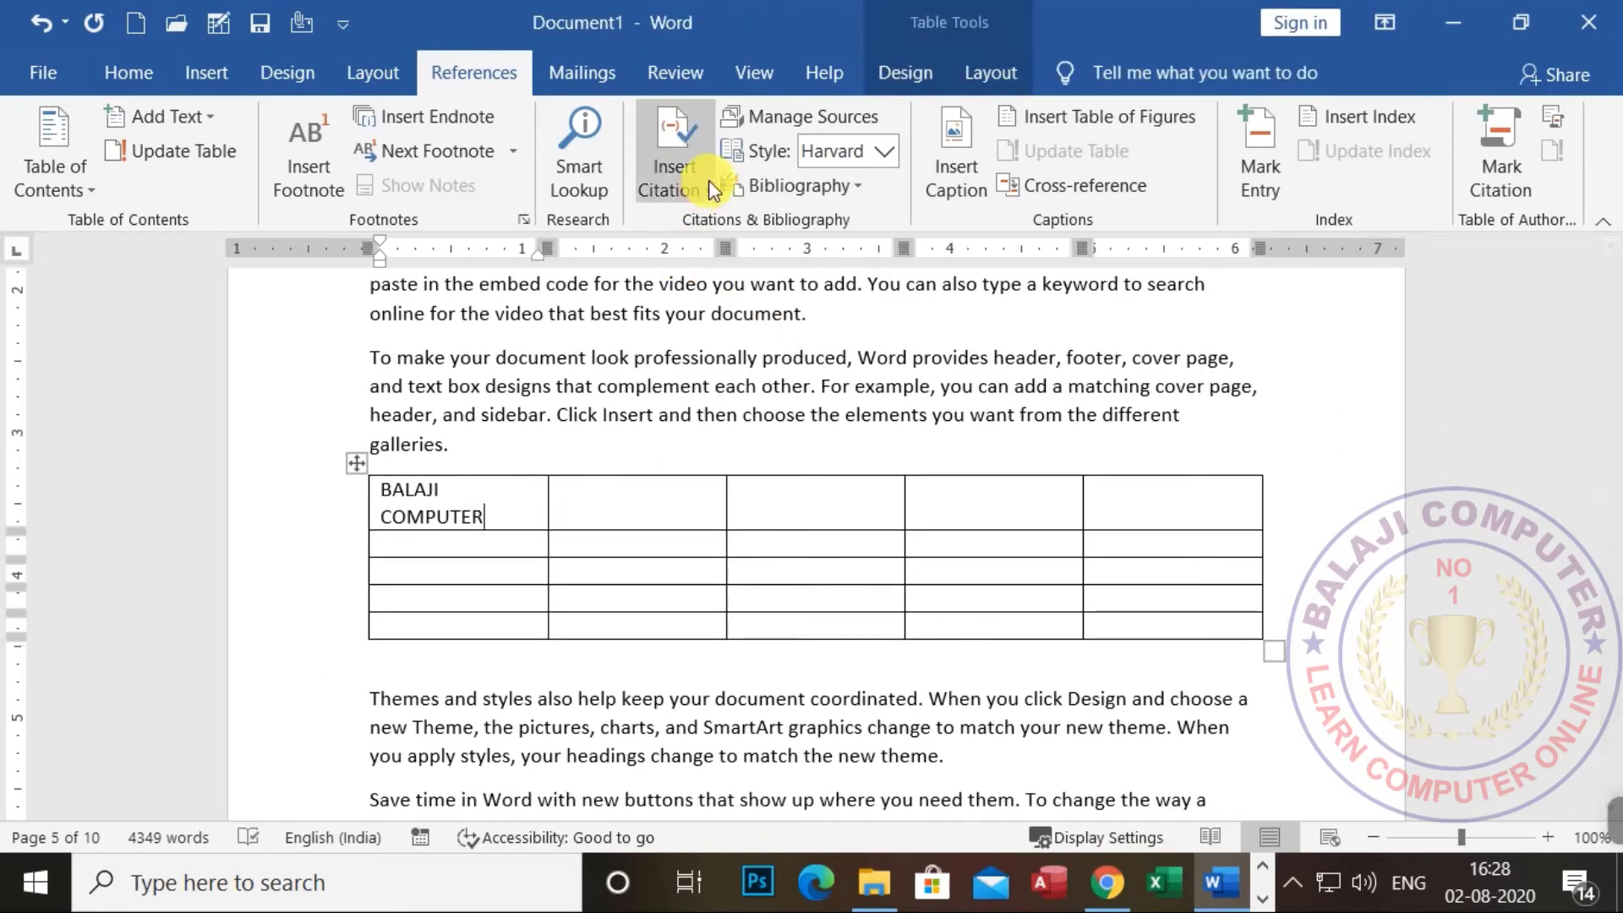
left_click(955, 152)
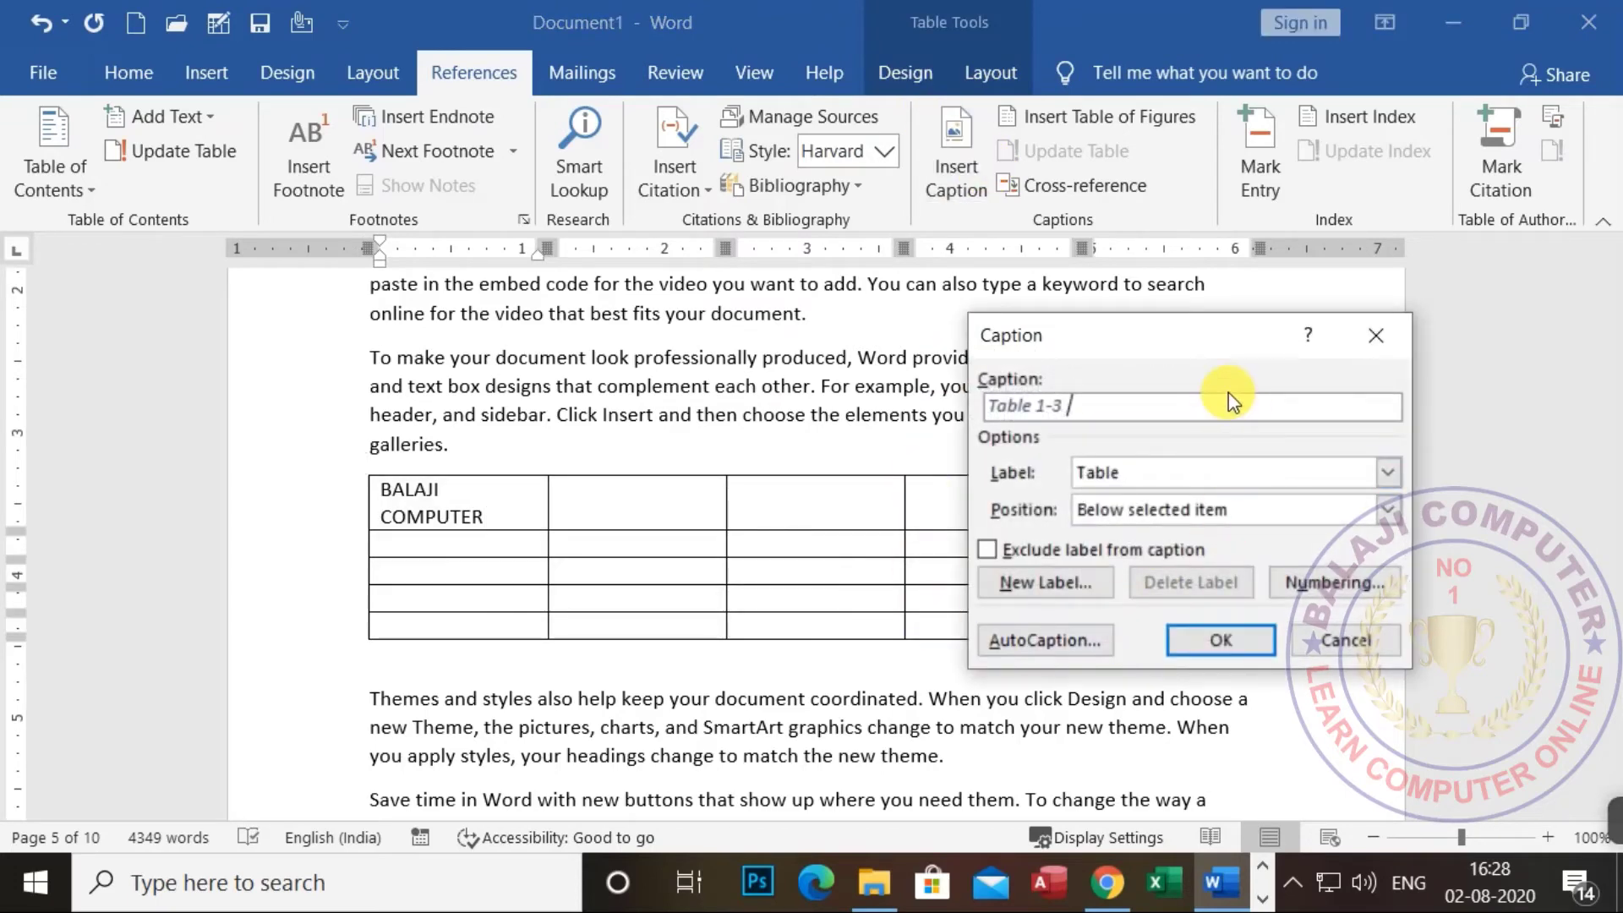
type("MS POWER P")
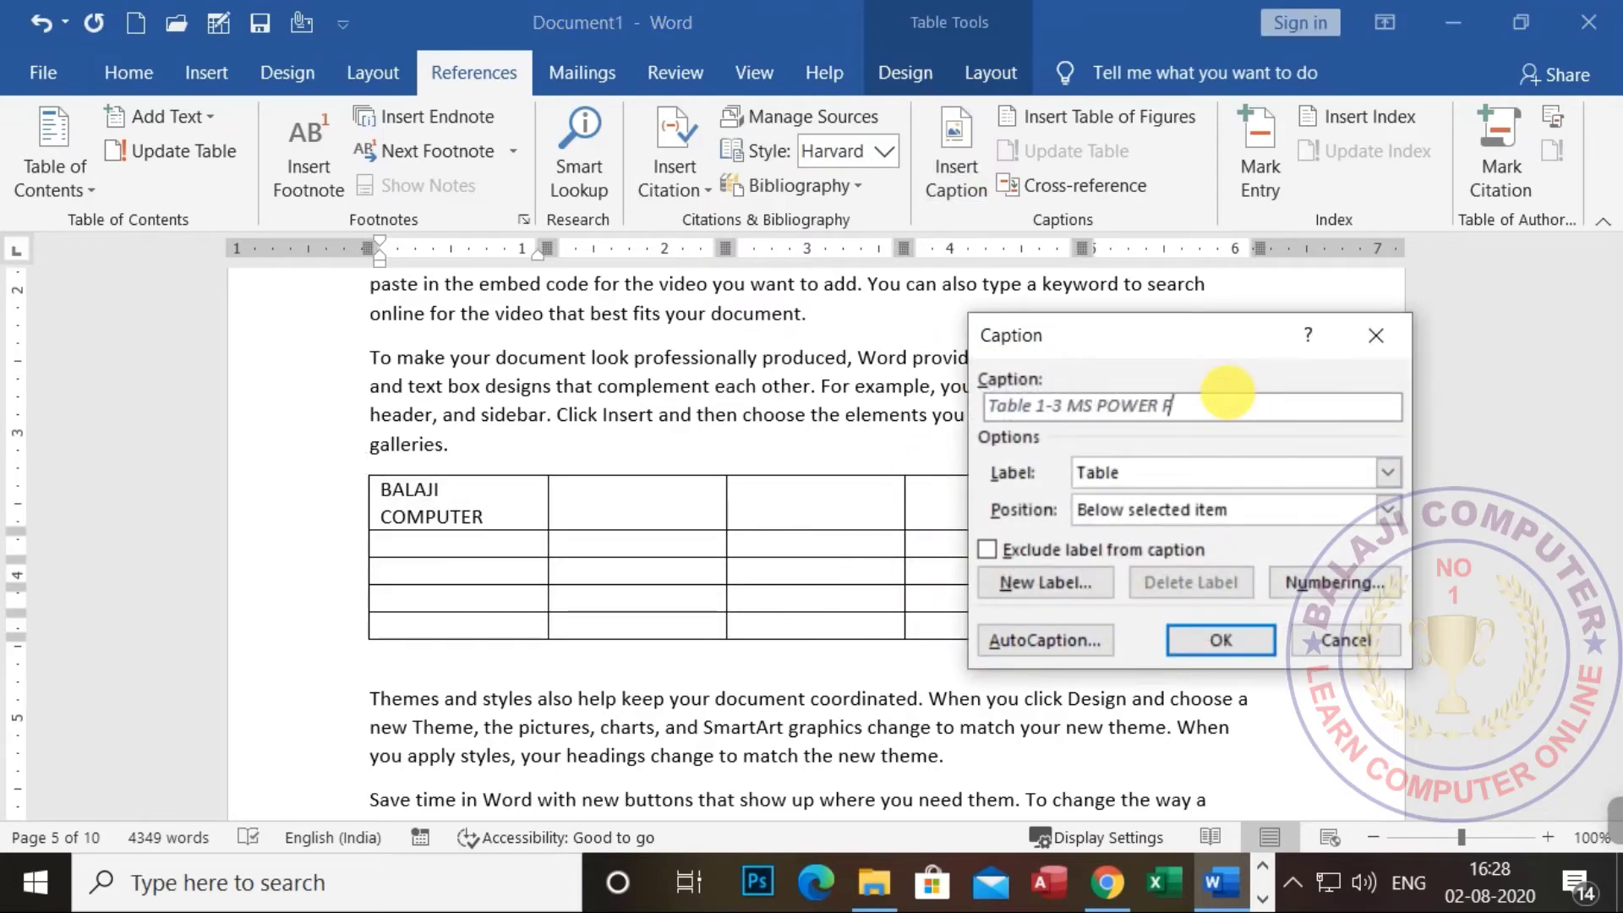
type("OINT")
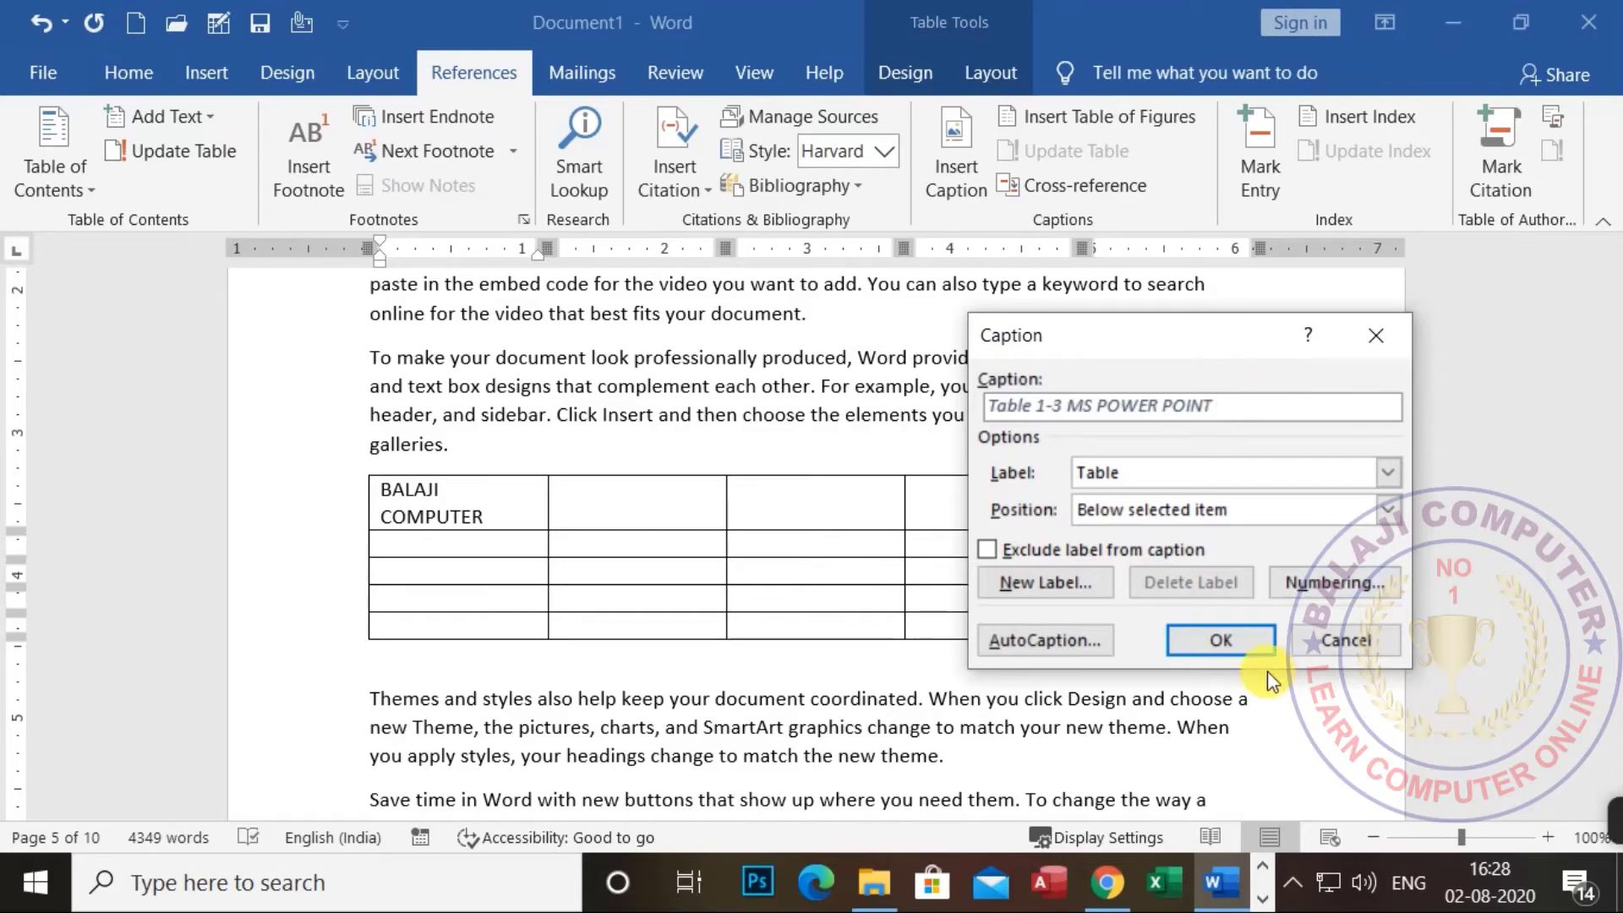
left_click(1220, 640)
Insert the caption Table 2-1 MANUAL ACCOUNITNG below the table on page 7.
scroll(559, 600, "down", 10)
scroll(560, 601, "down", 10)
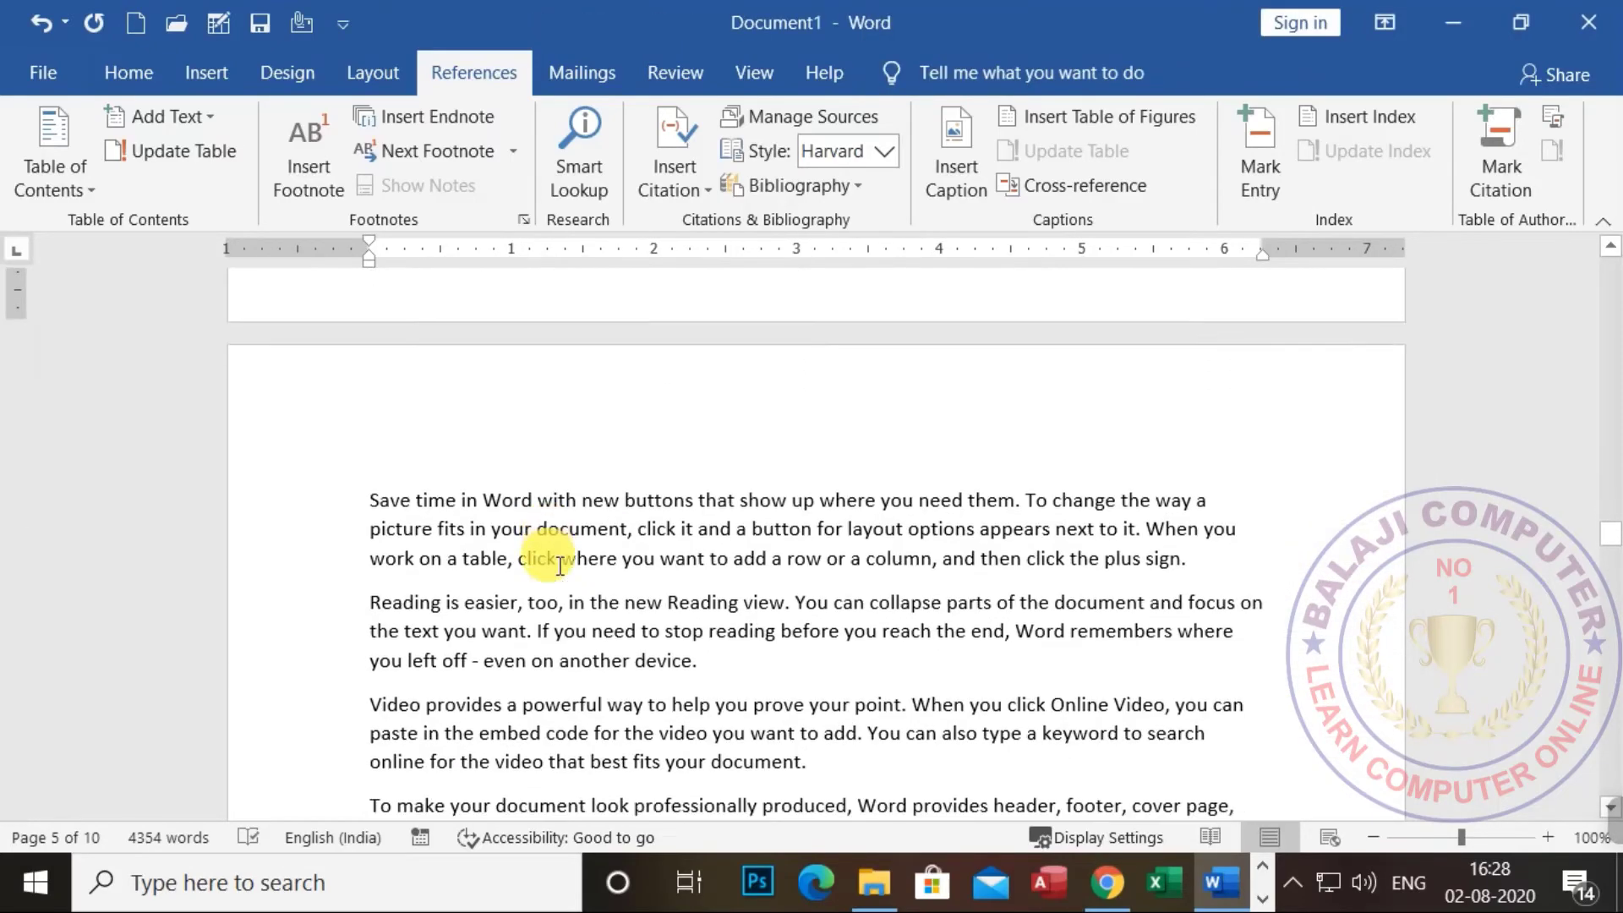
scroll(565, 524, "down", 7)
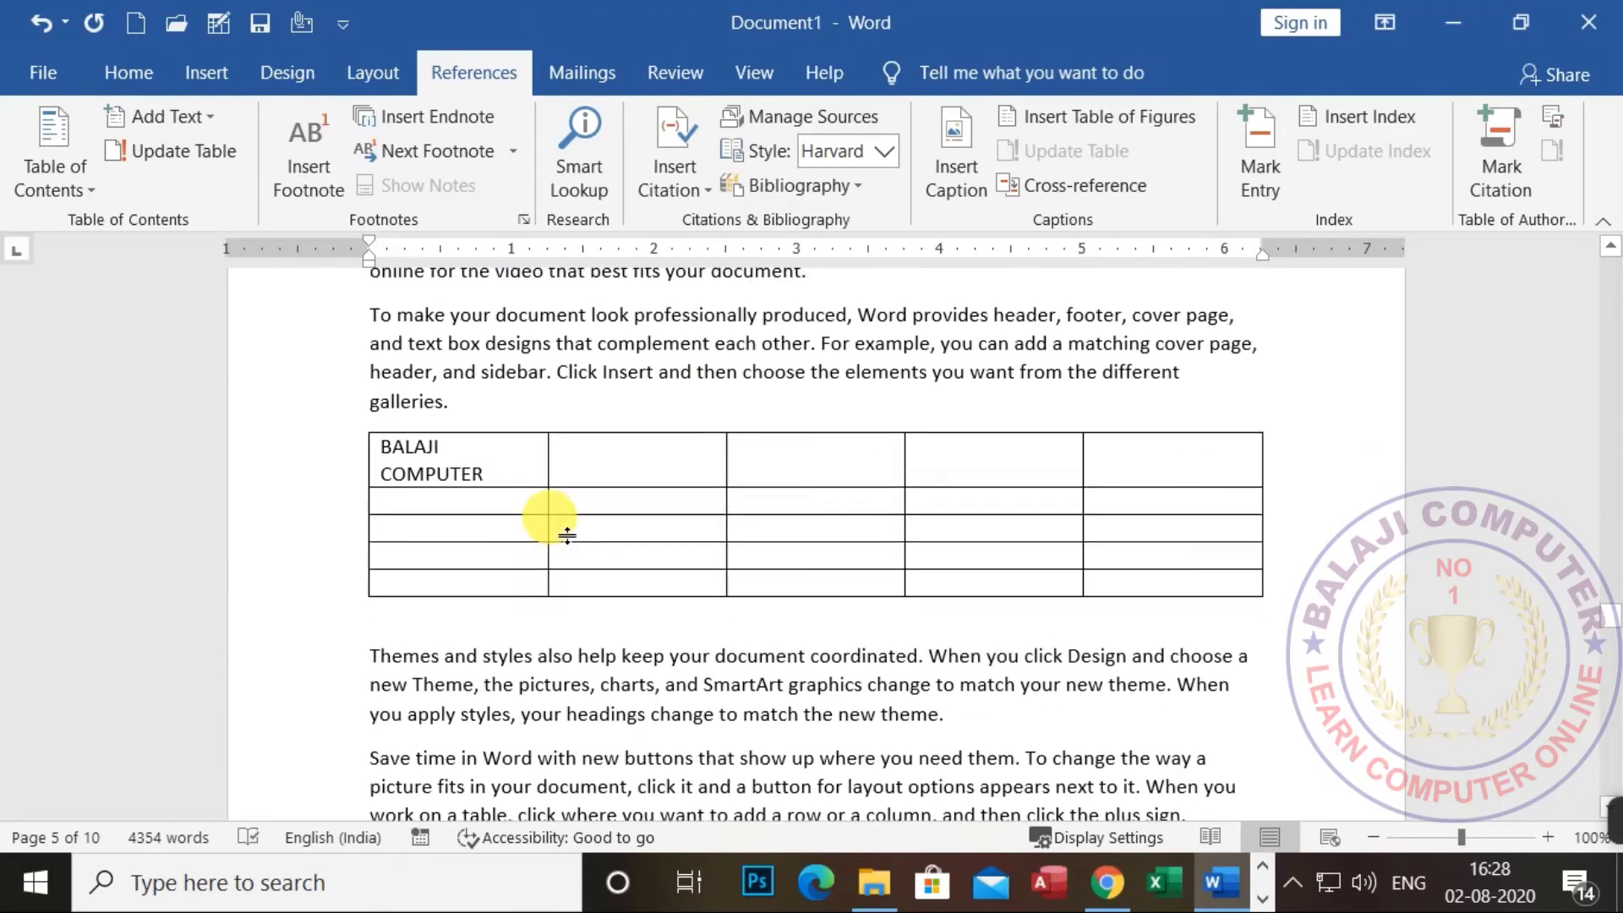
left_click(490, 426)
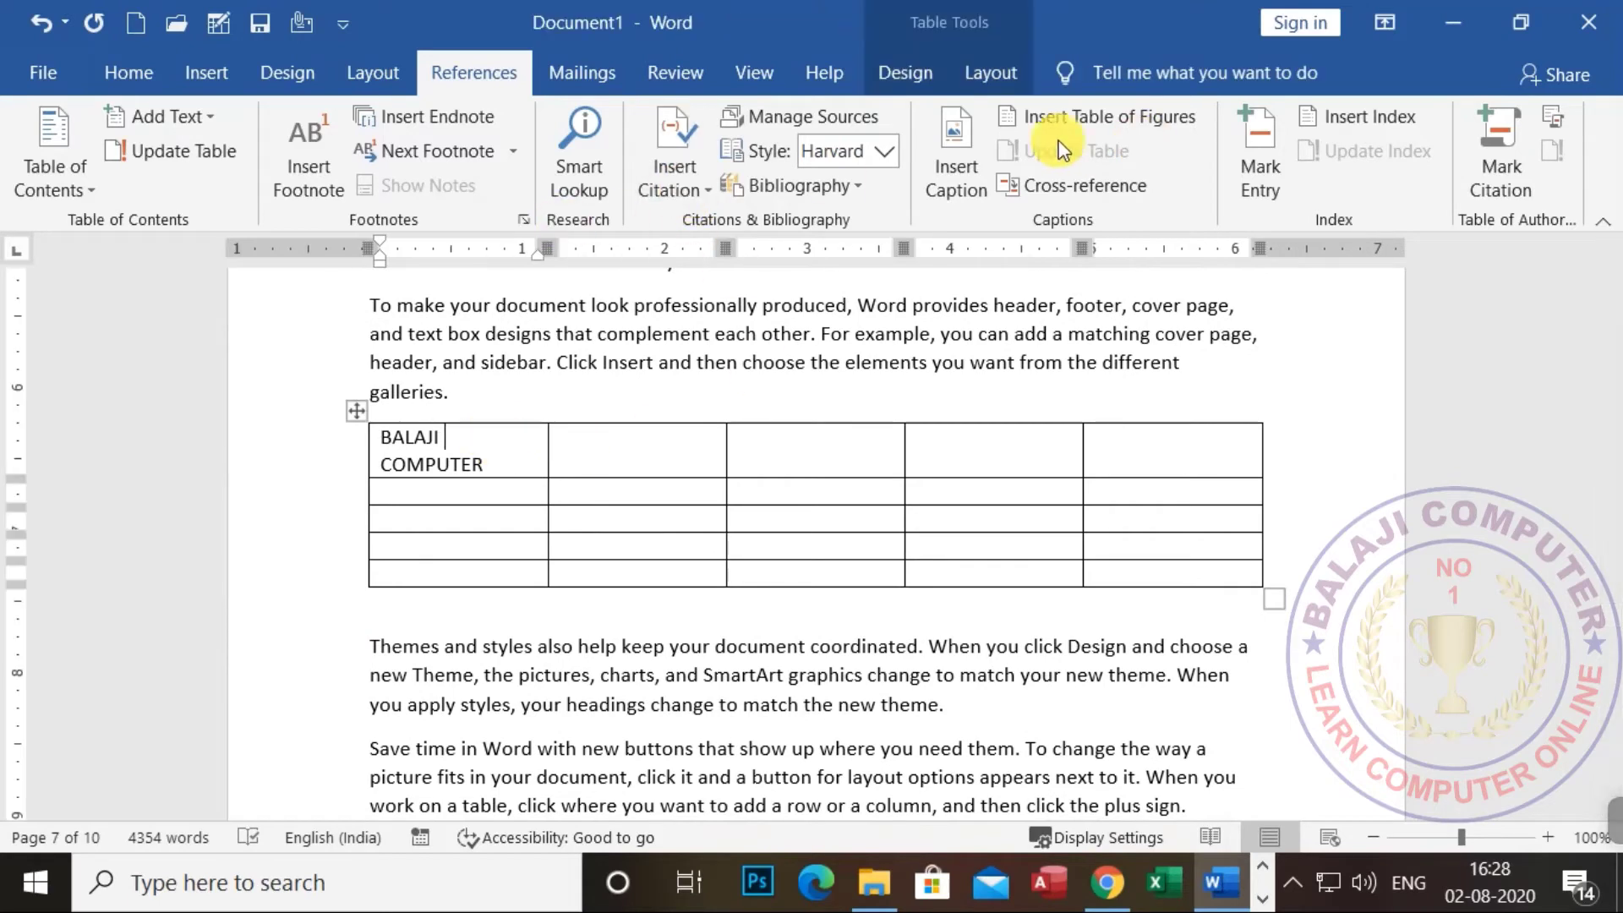
left_click(954, 150)
type("MANUAL ACCOUNITNG")
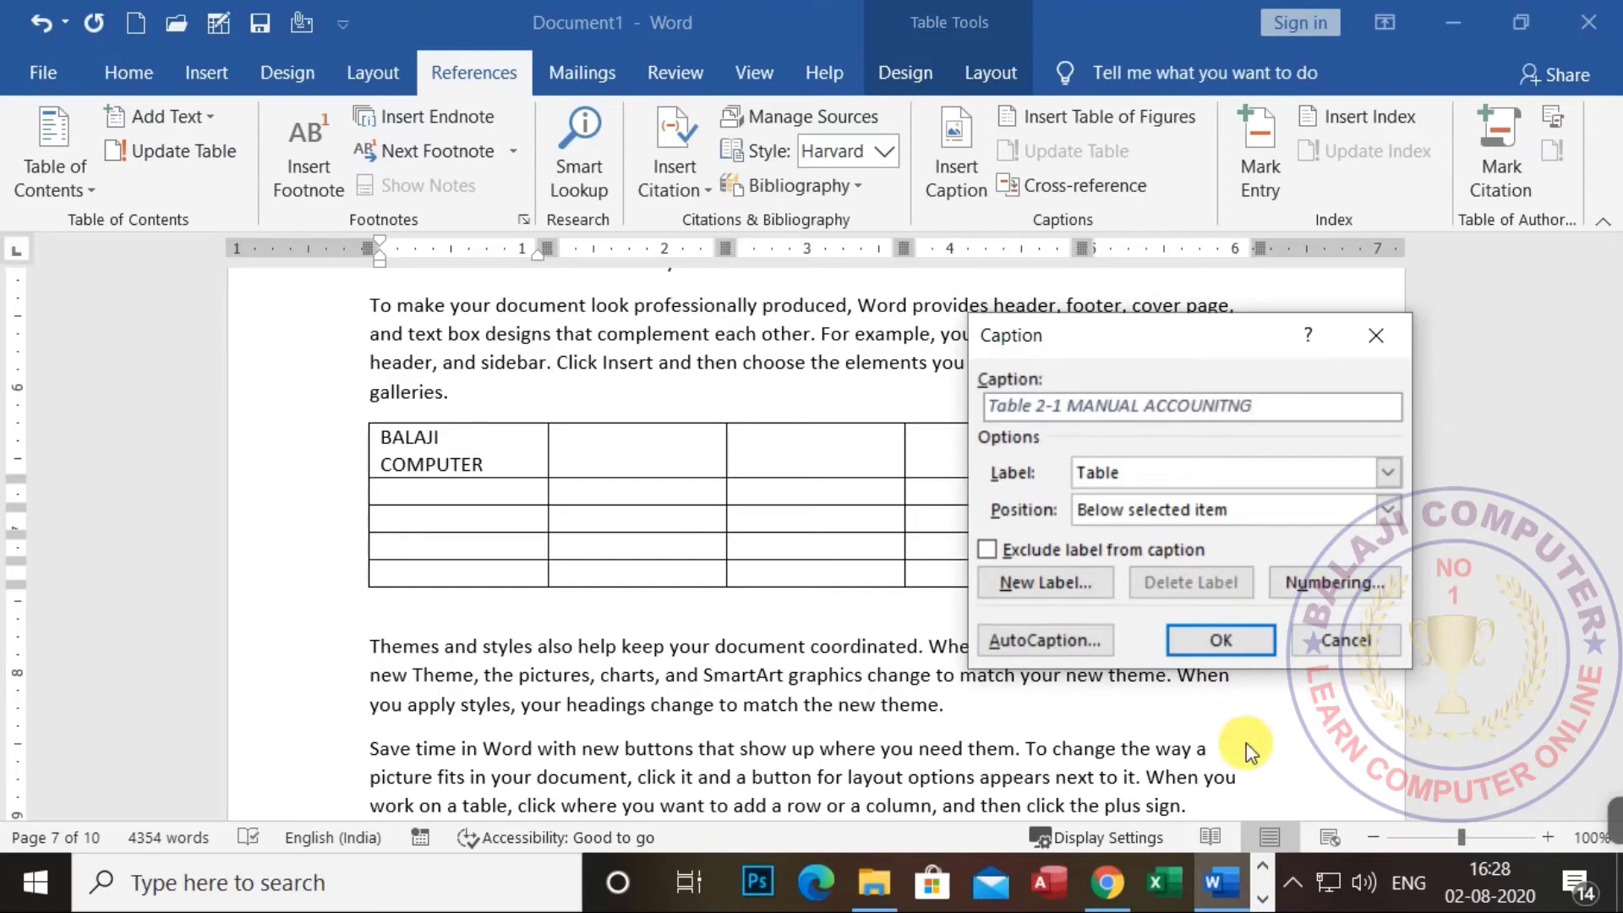
left_click(1221, 640)
Insert the caption Table 2-2 TALLY EPR 9 below the table on page 9.
scroll(470, 532, "down", 5)
scroll(470, 532, "down", 15)
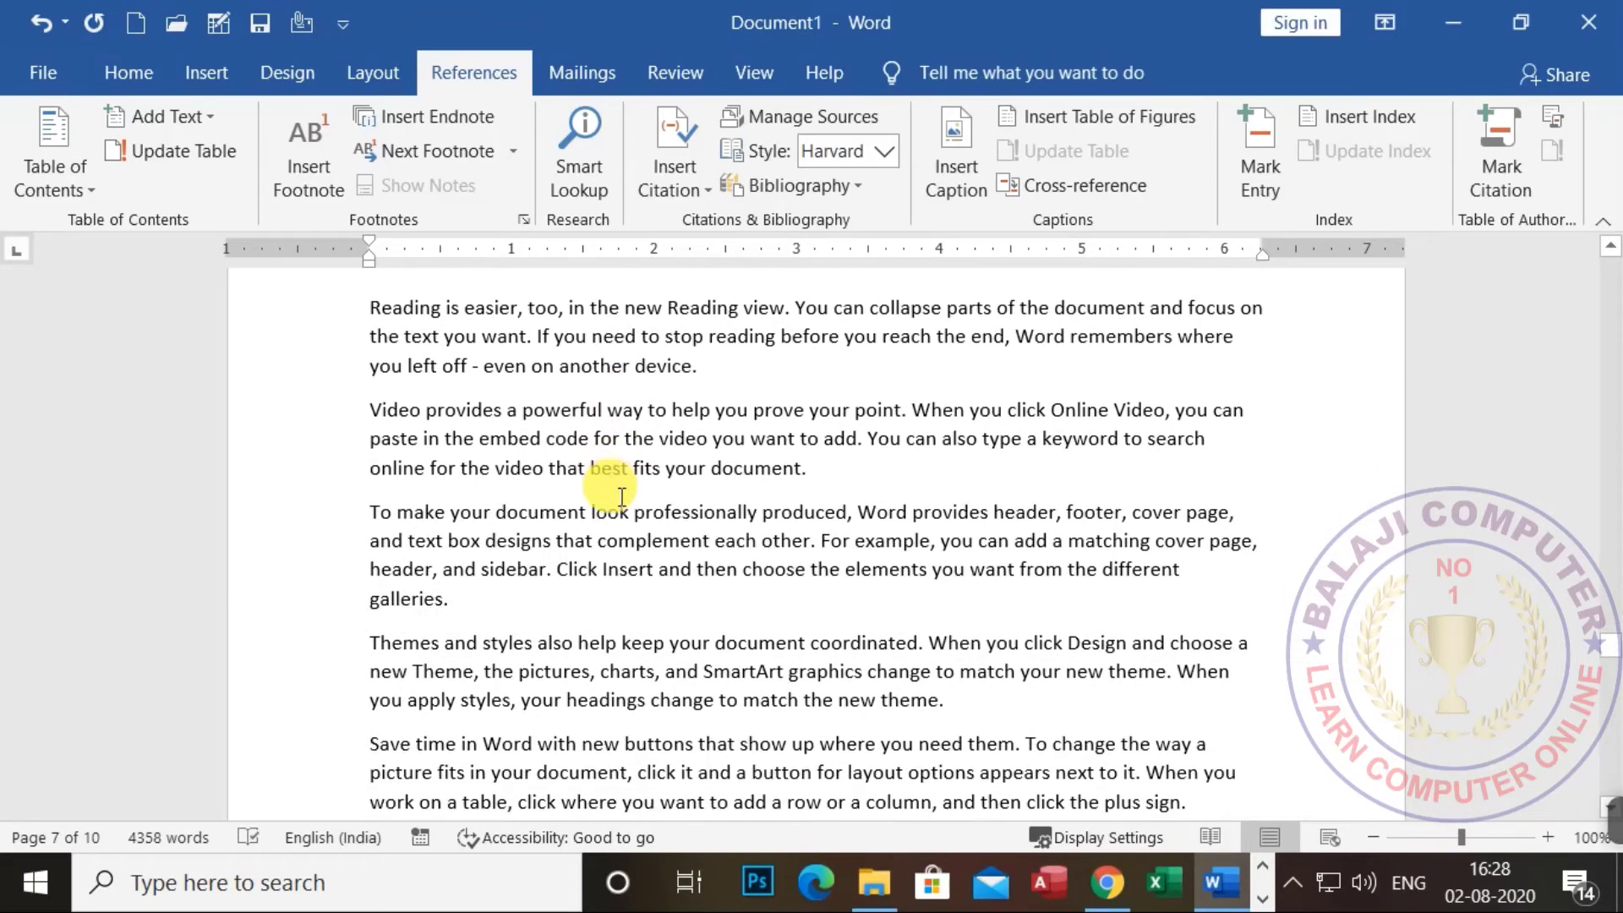
scroll(622, 499, "down", 5)
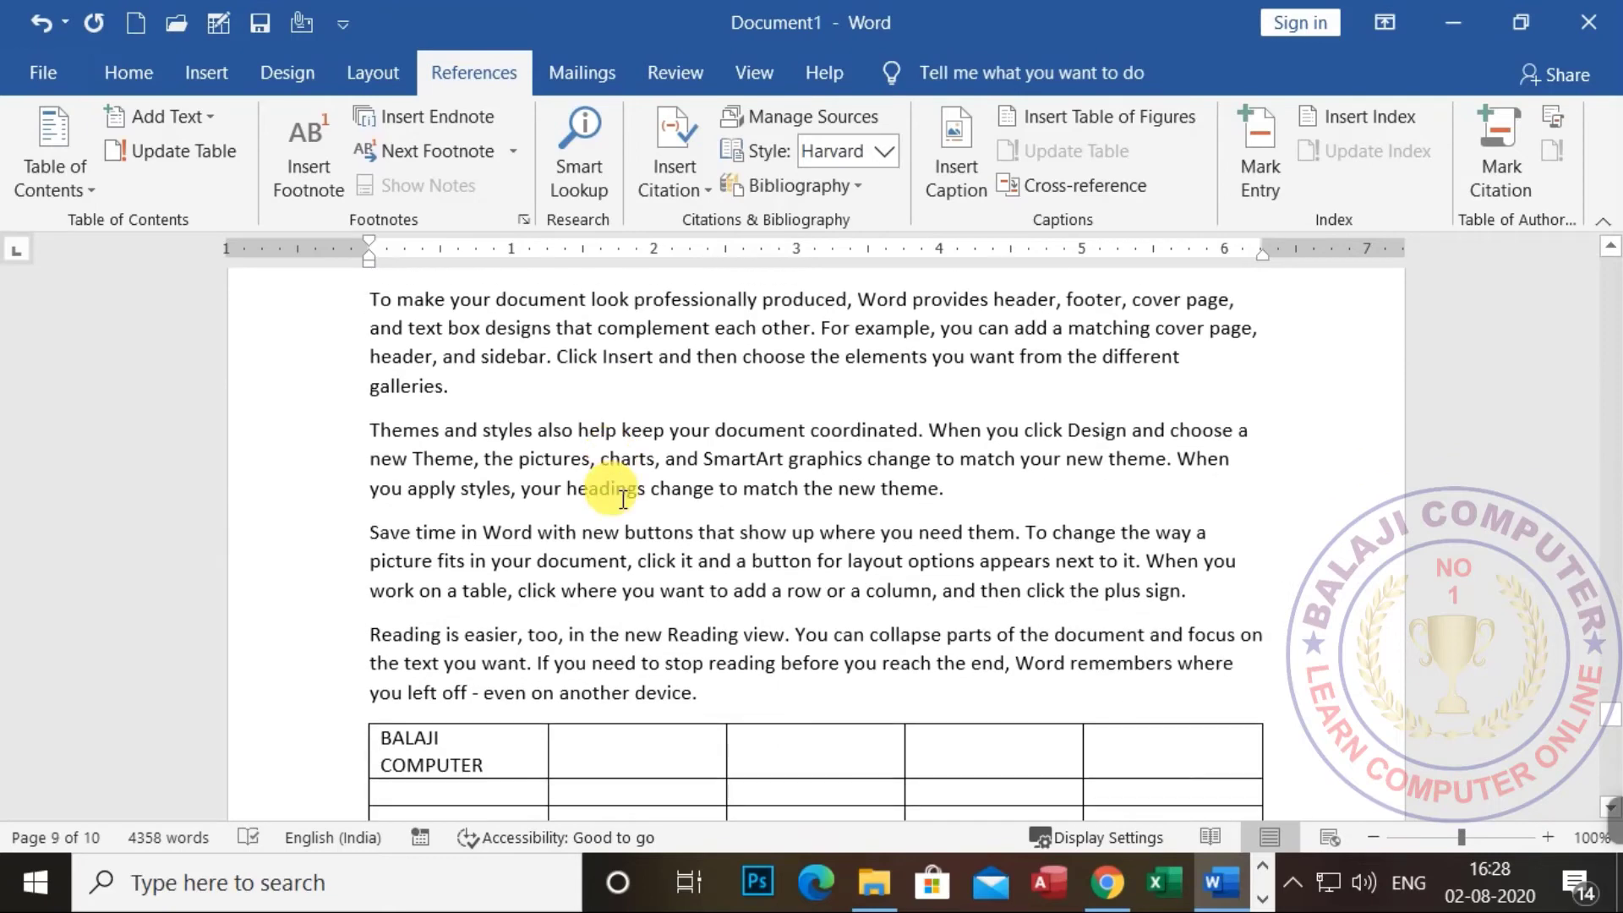
left_click(450, 480)
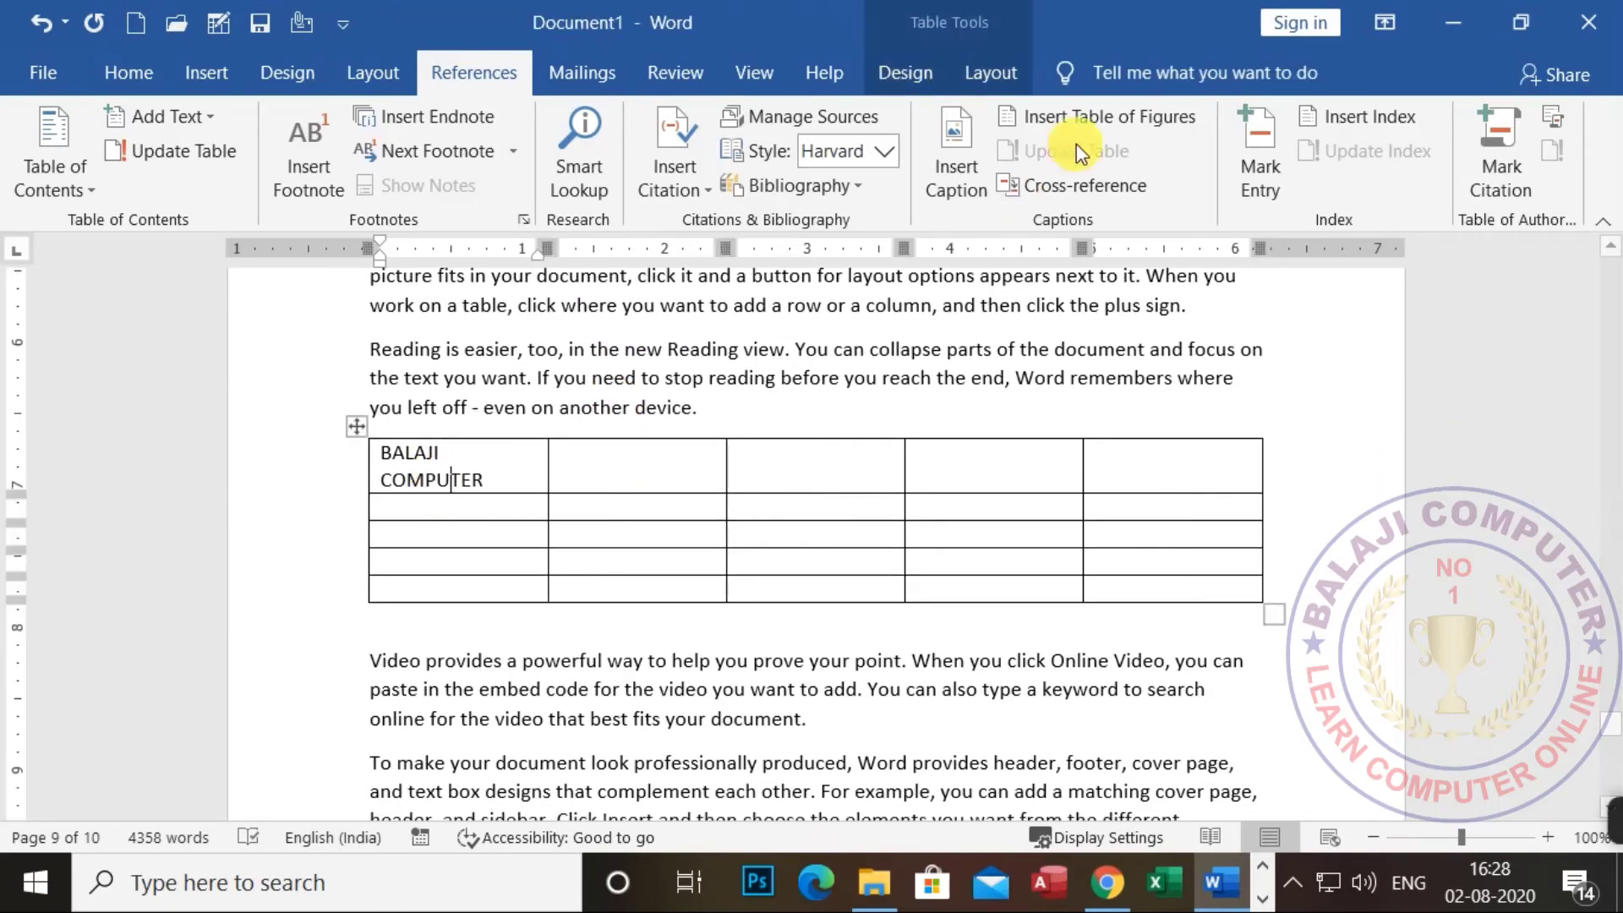
left_click(956, 156)
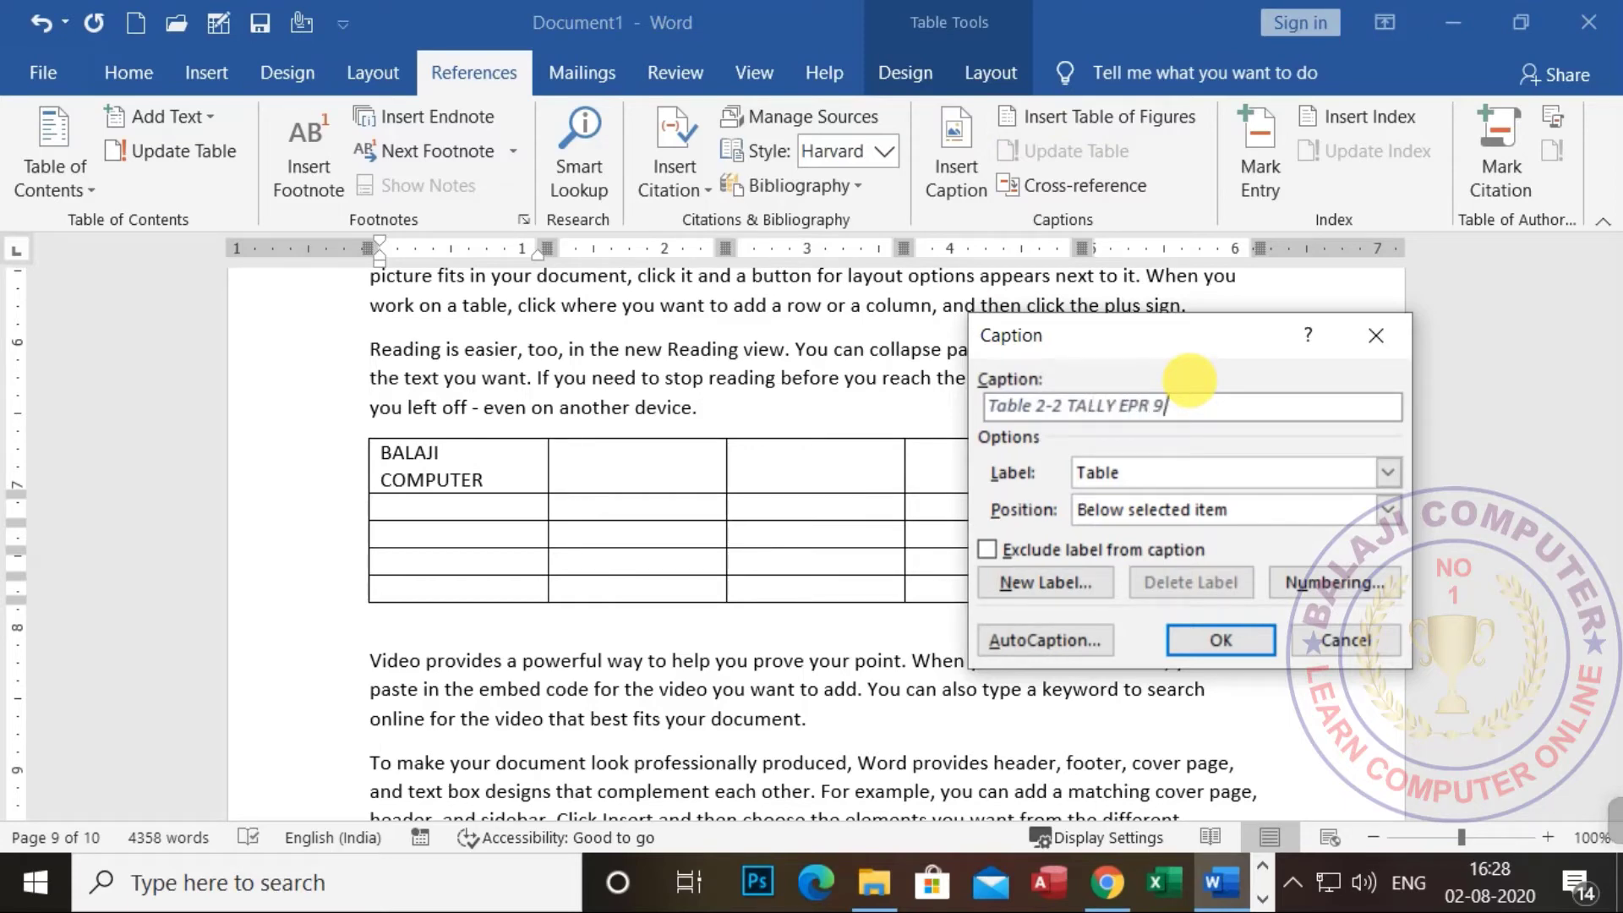
type("TALLY EPR 9")
left_click(1220, 640)
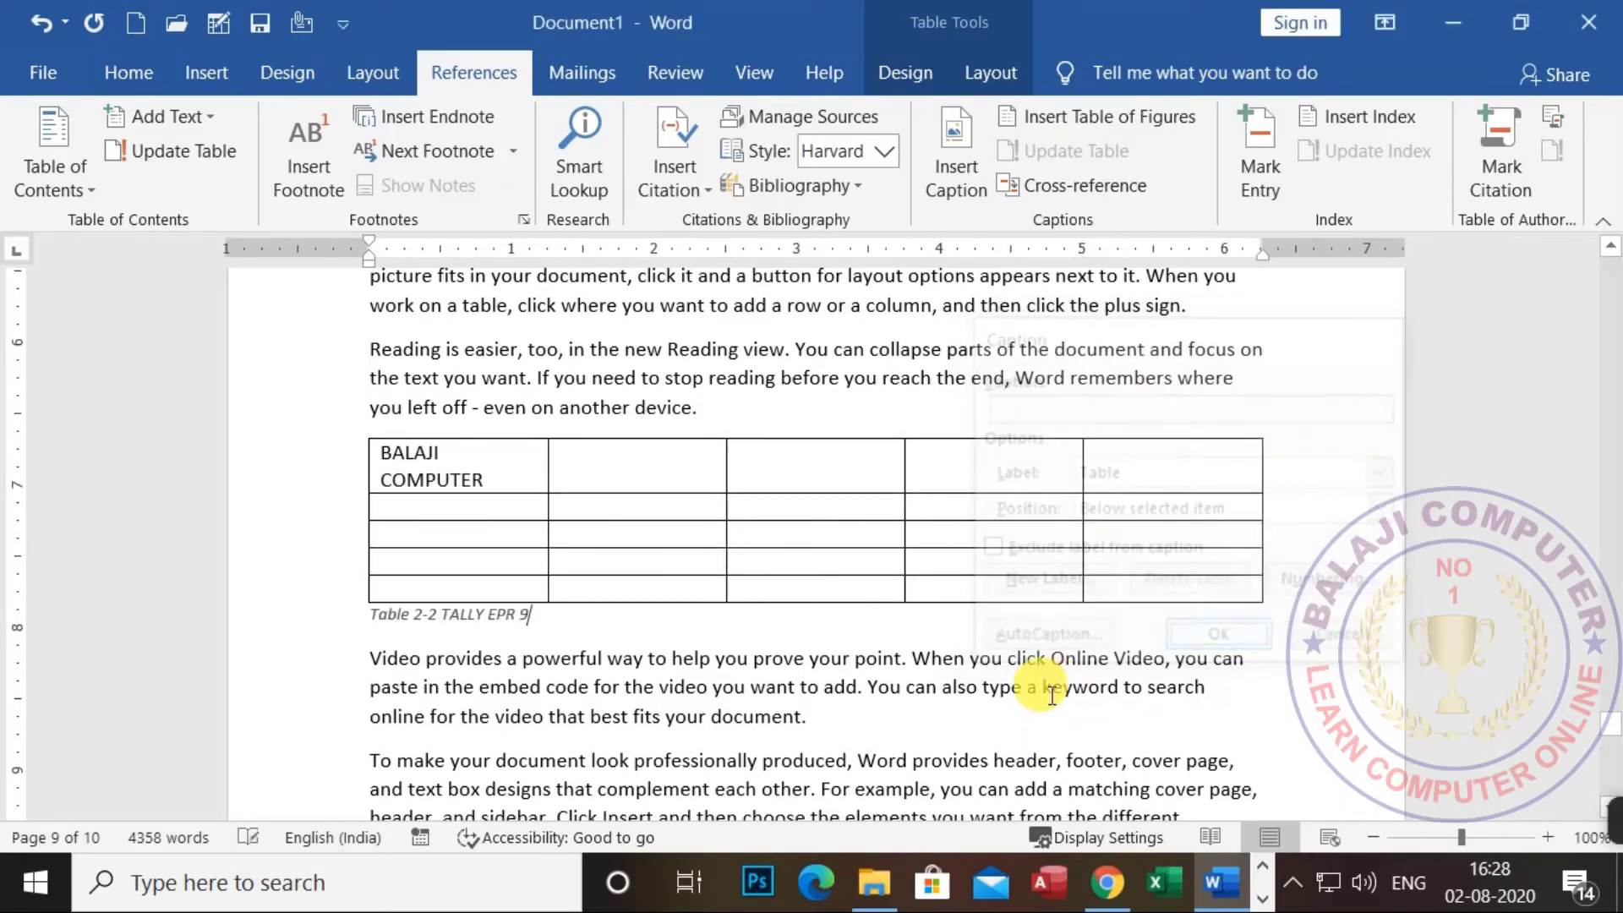
Insert an Automatic Table 2 table of contents below the INDEX title on page 1.
scroll(471, 774, "down", 1)
scroll(471, 773, "down", 10)
scroll(596, 507, "up", 4)
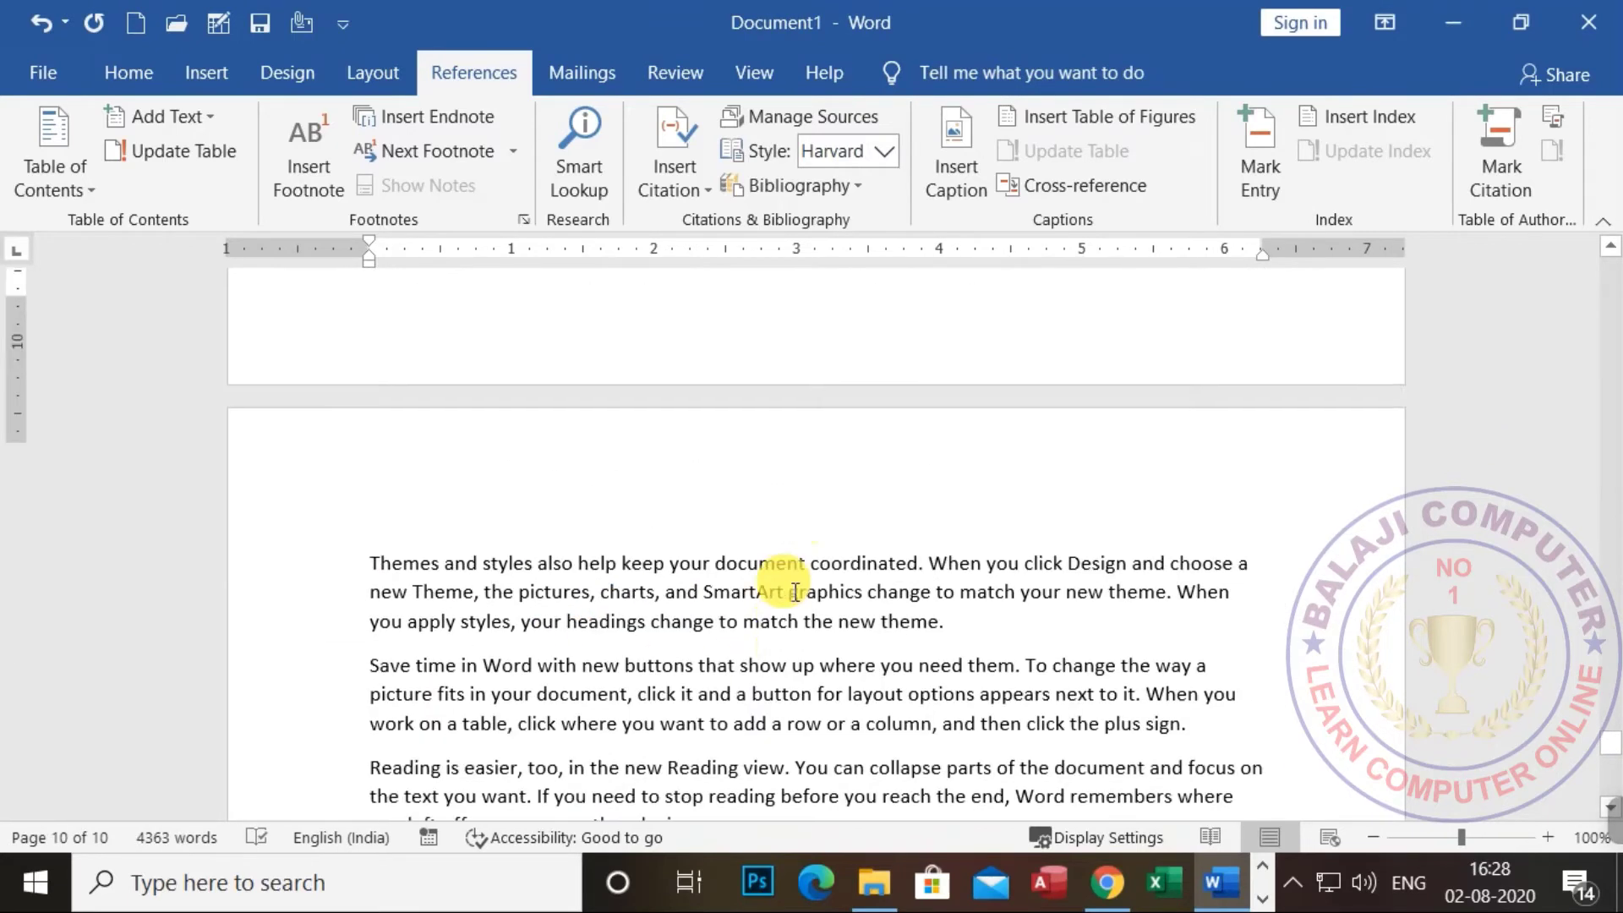
scroll(776, 471, "up", 3)
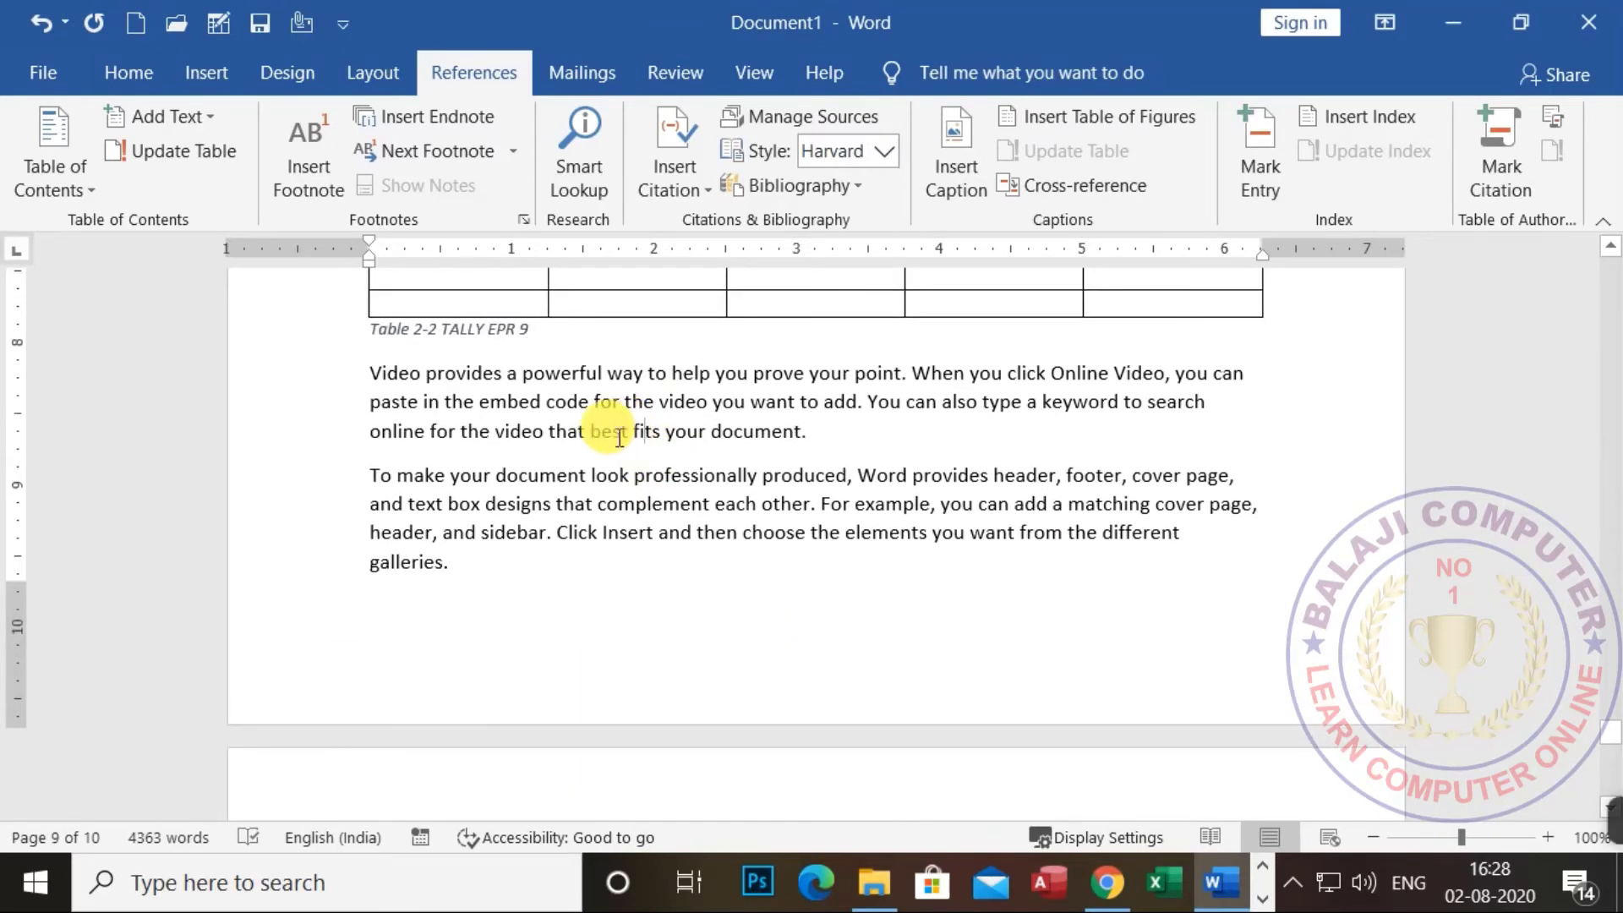
key("ctrl+Home")
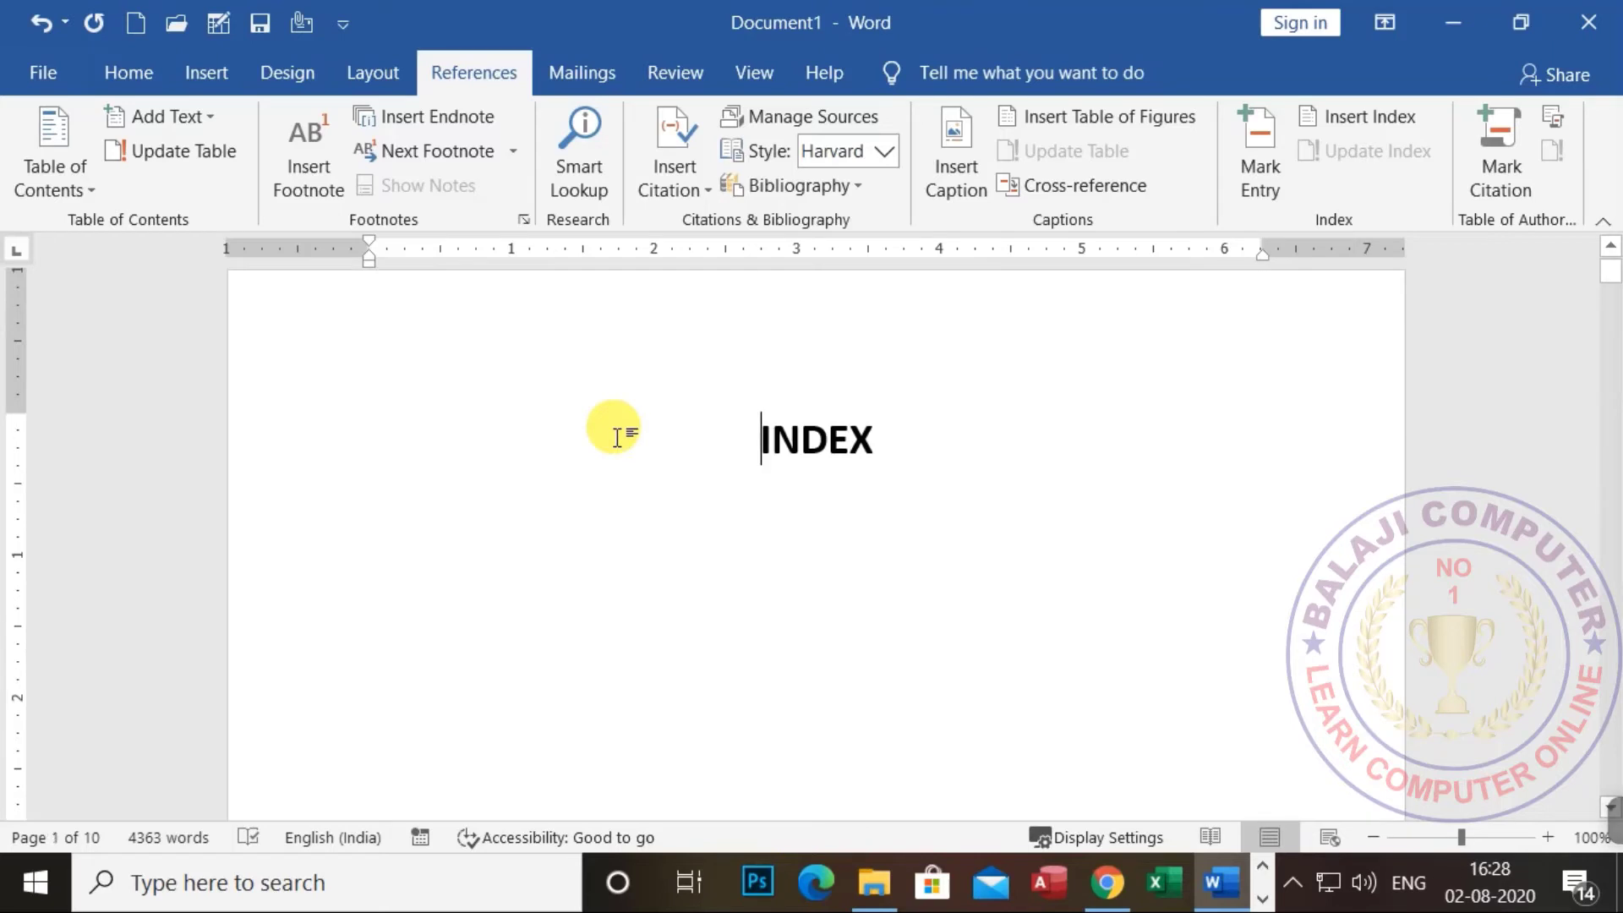
left_click(595, 583)
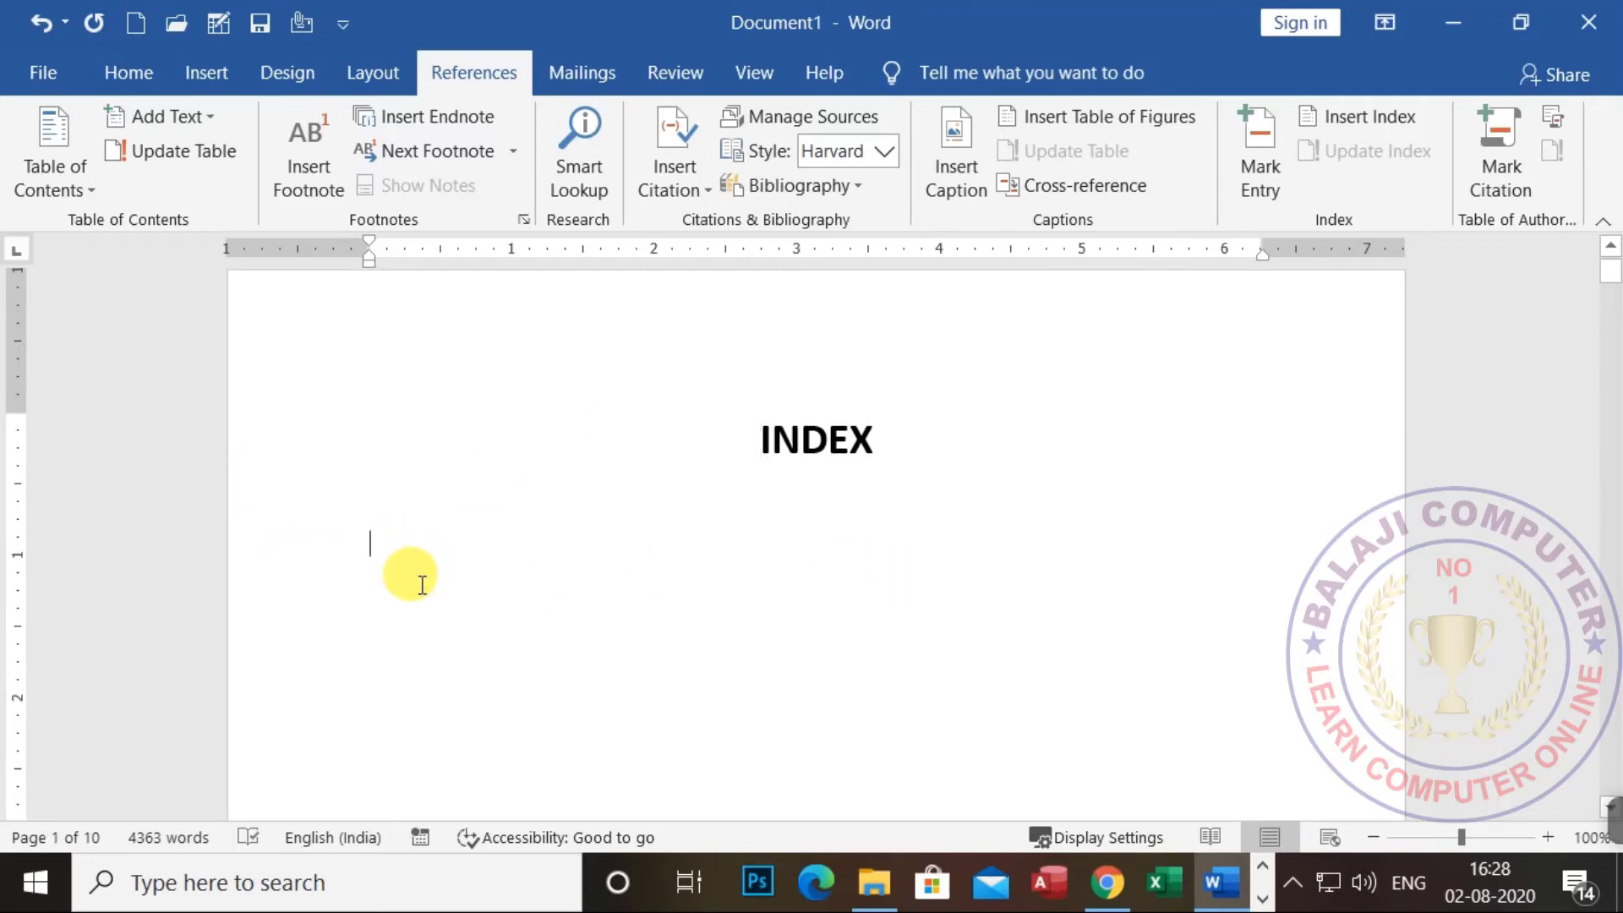
left_click(58, 173)
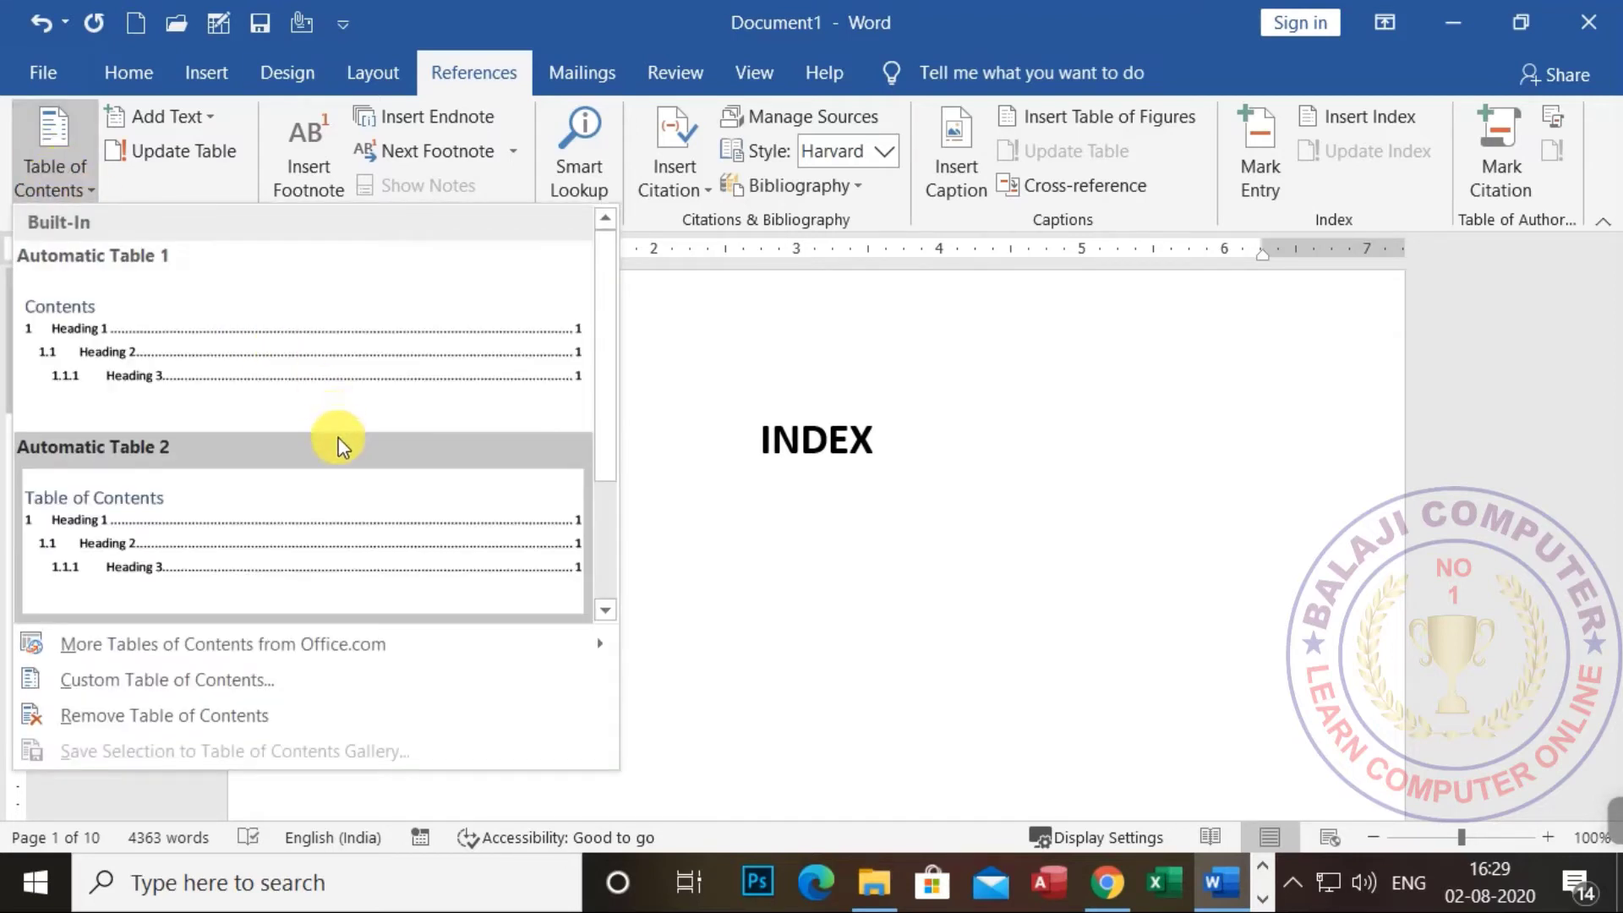
scroll(338, 446, "down", 1)
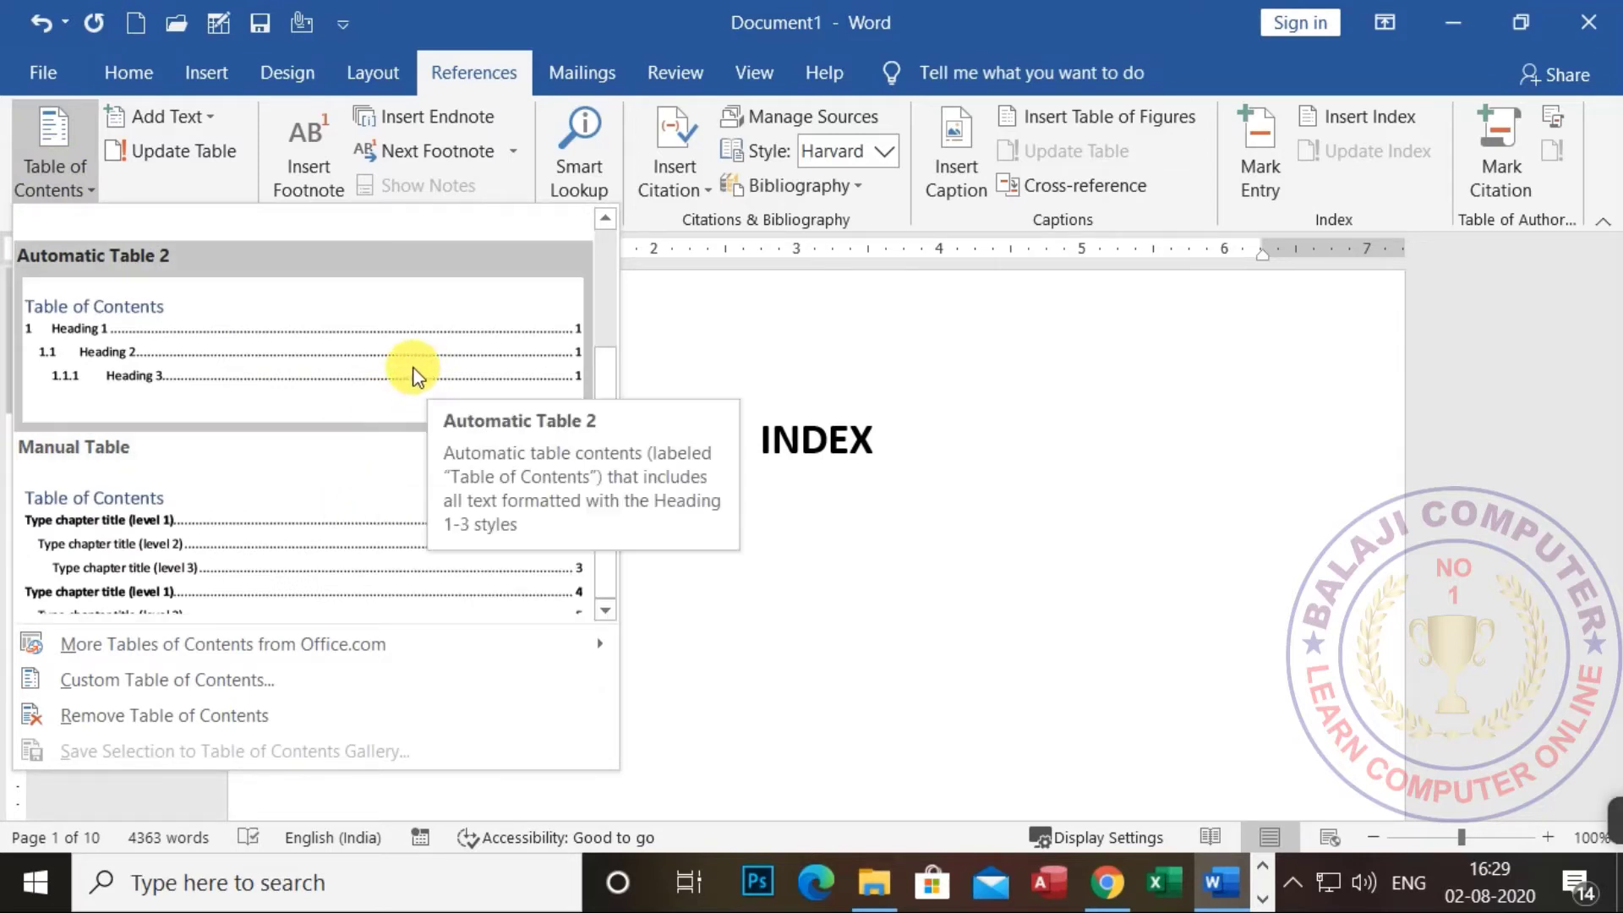
left_click(237, 356)
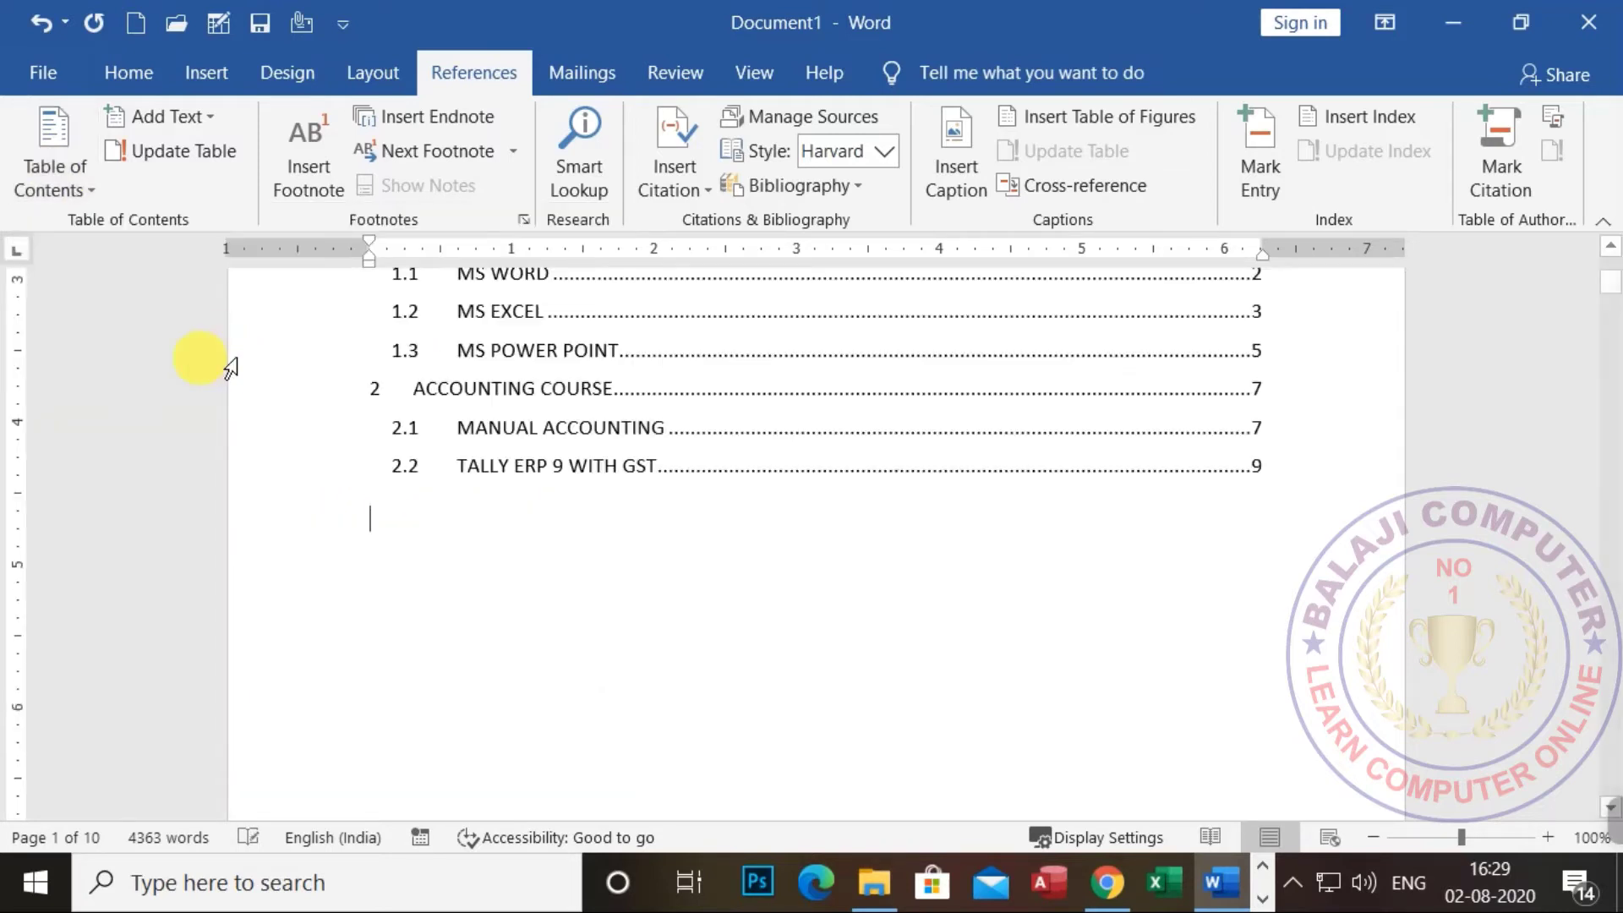
scroll(714, 561, "up", 3)
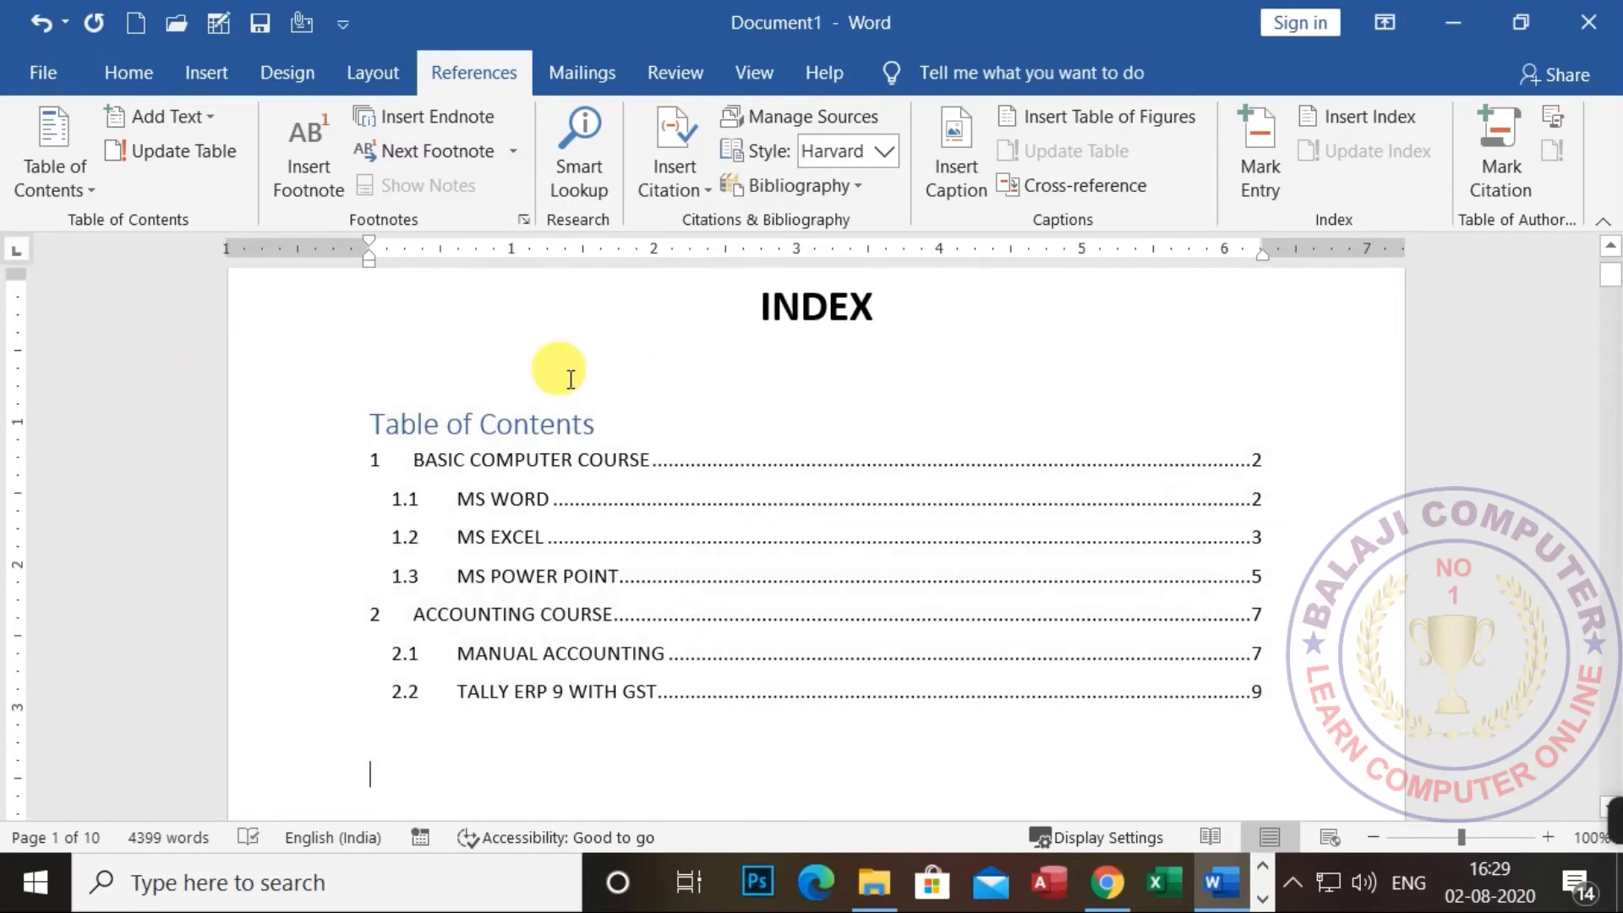
Insert a table of figures for the Table caption label below the TABLE INDEX title, using the From template format.
scroll(627, 372, "down", 6)
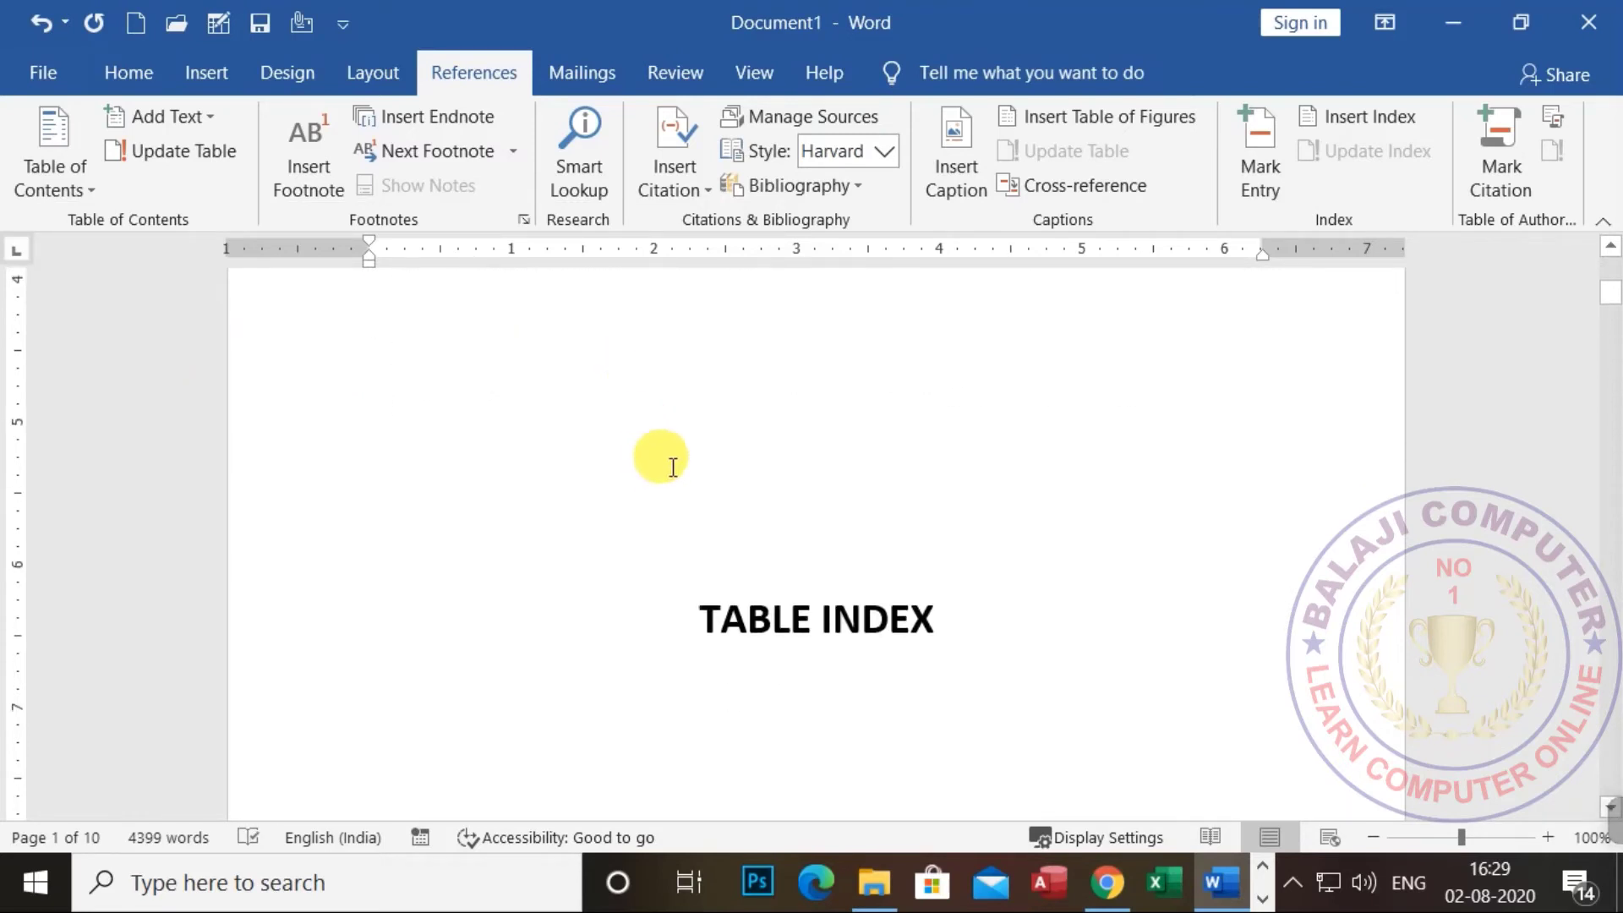
scroll(676, 456, "down", 4)
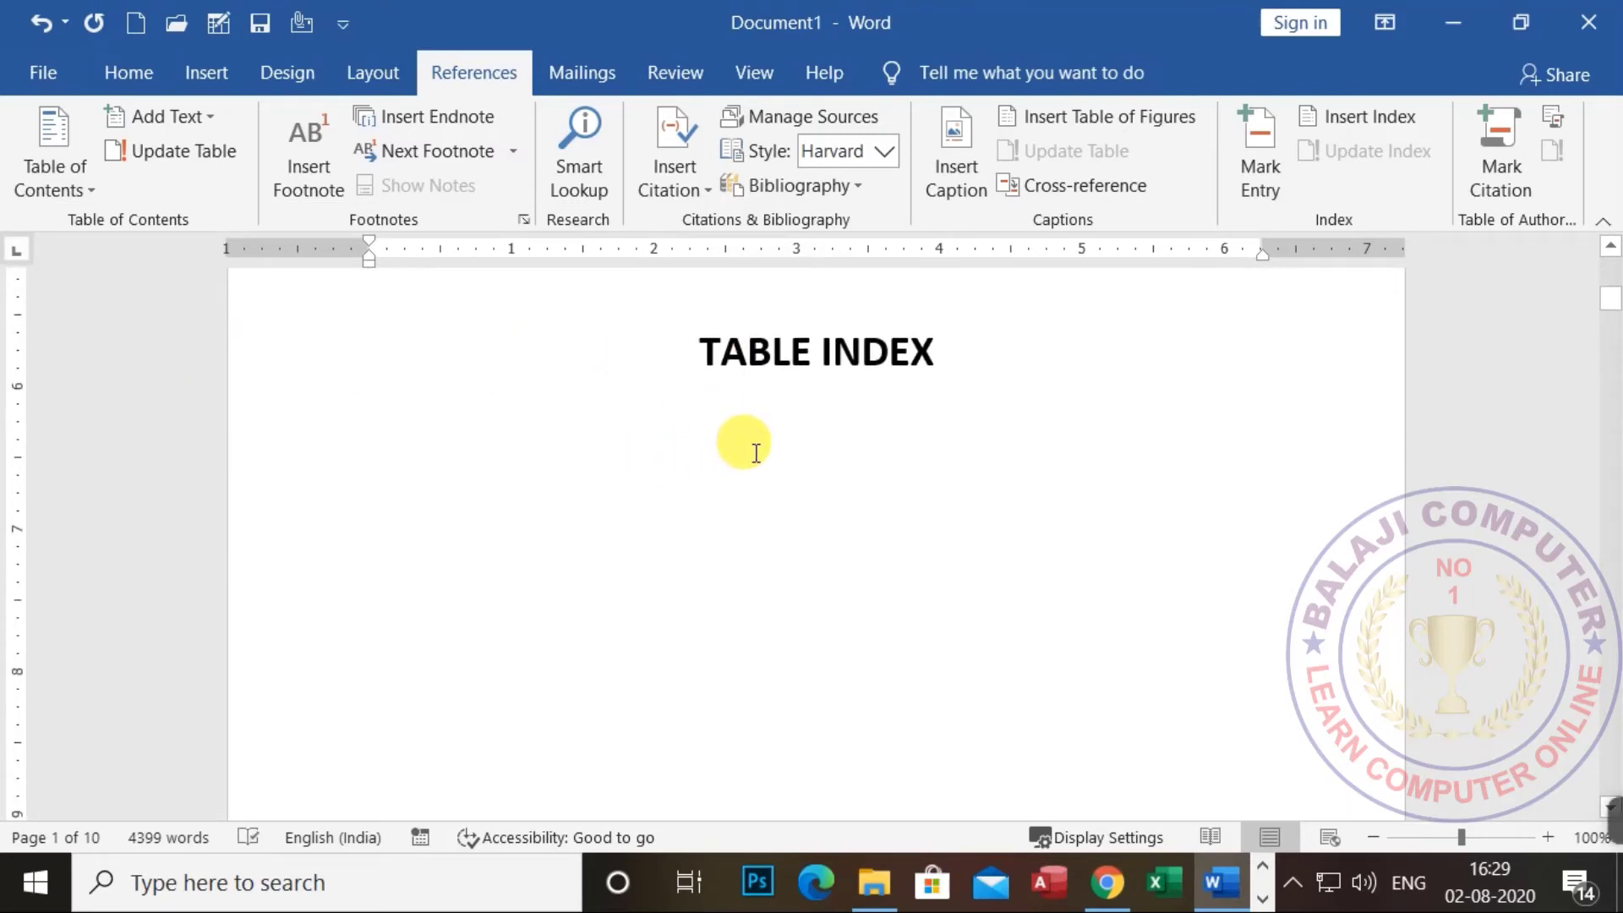
left_click(688, 393)
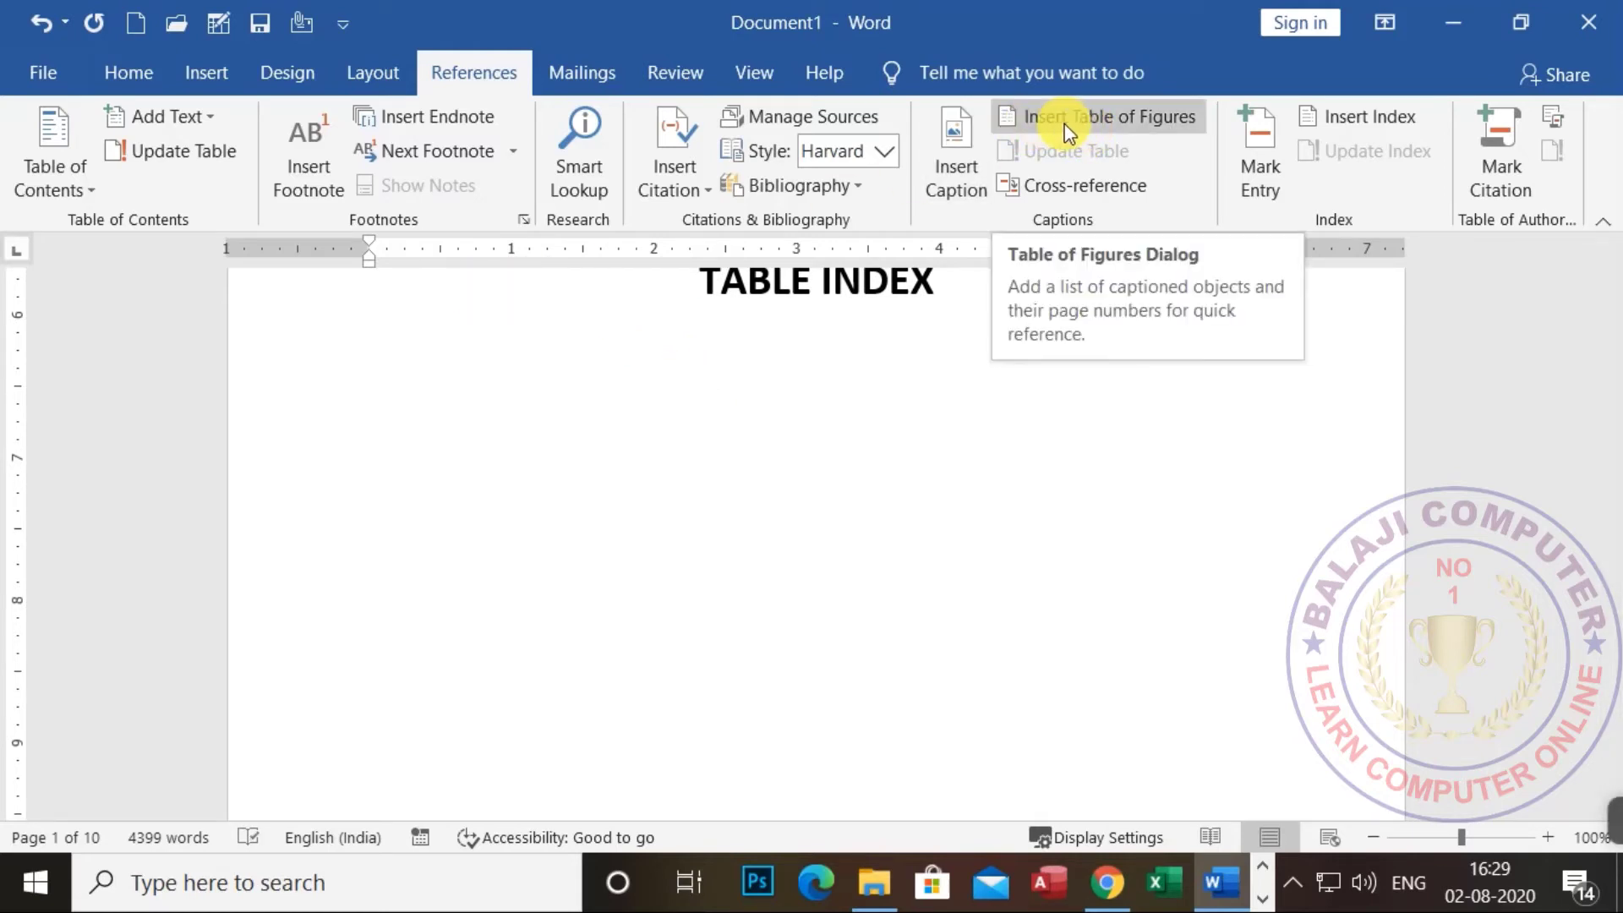
left_click(1149, 120)
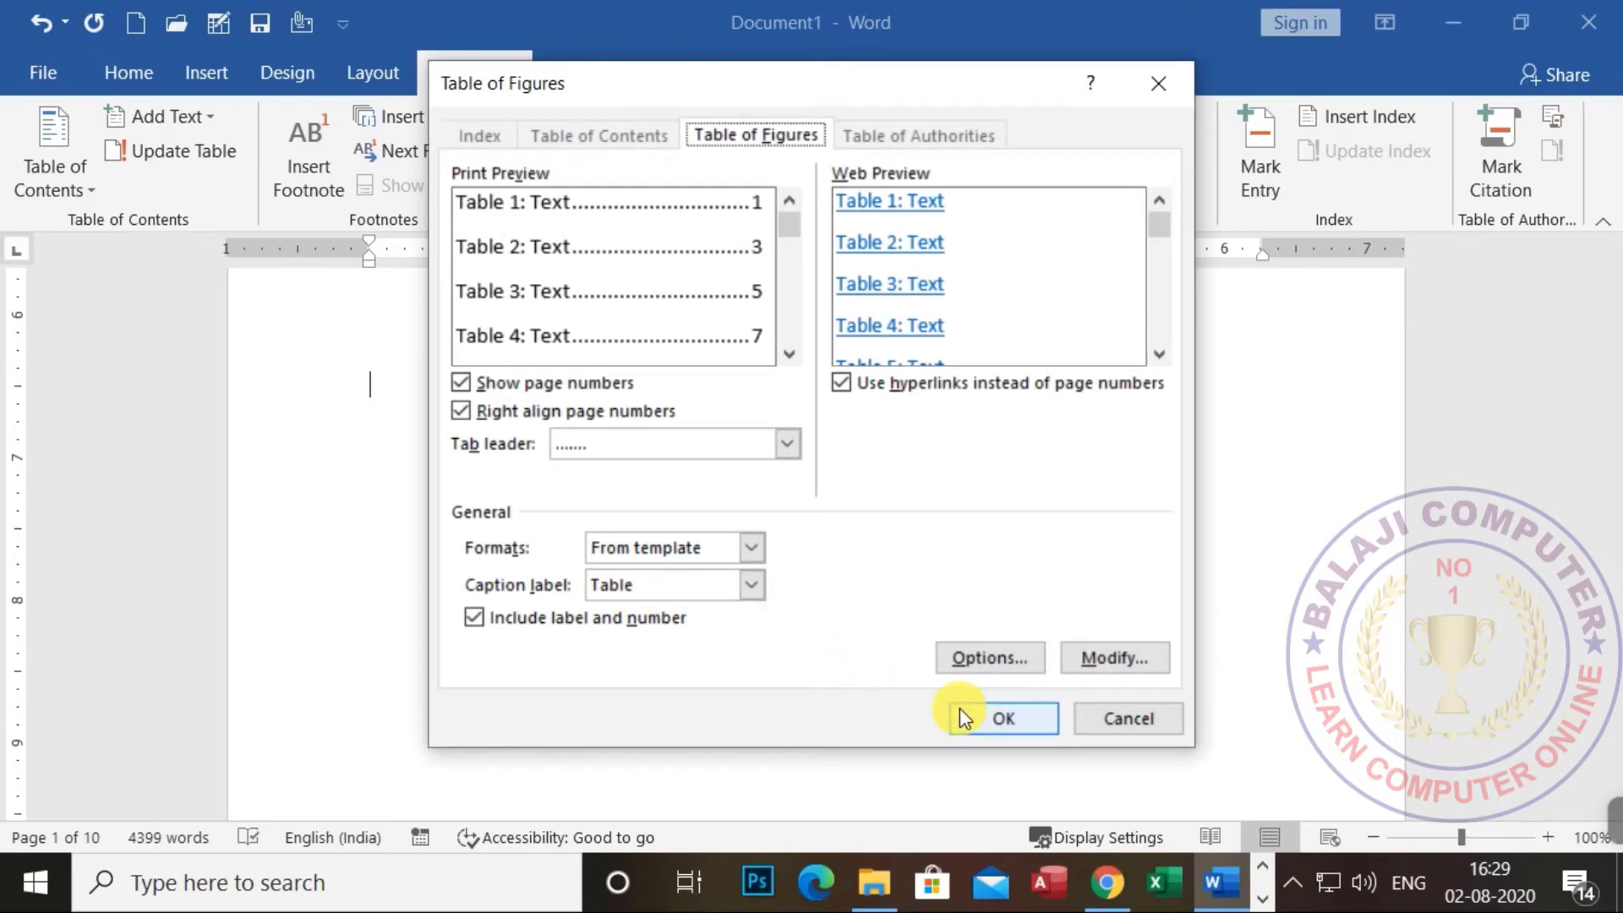
left_click(981, 714)
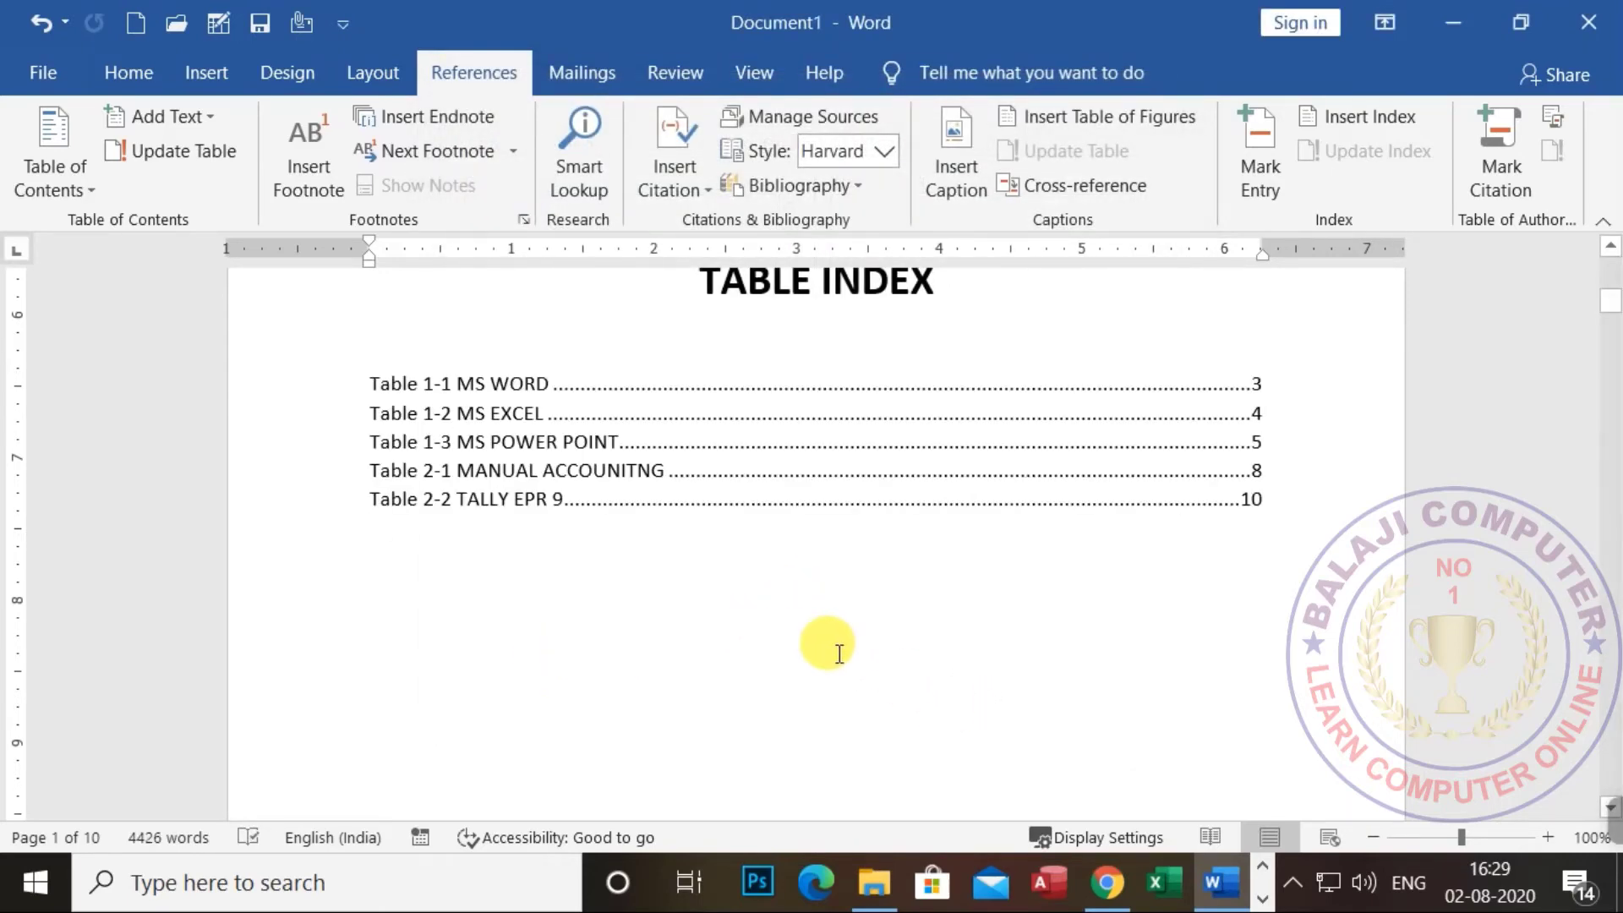
Follow the MS EXCEL entry in the table of contents under INDEX to its heading in the document.
scroll(833, 647, "up", 3)
scroll(816, 650, "up", 4)
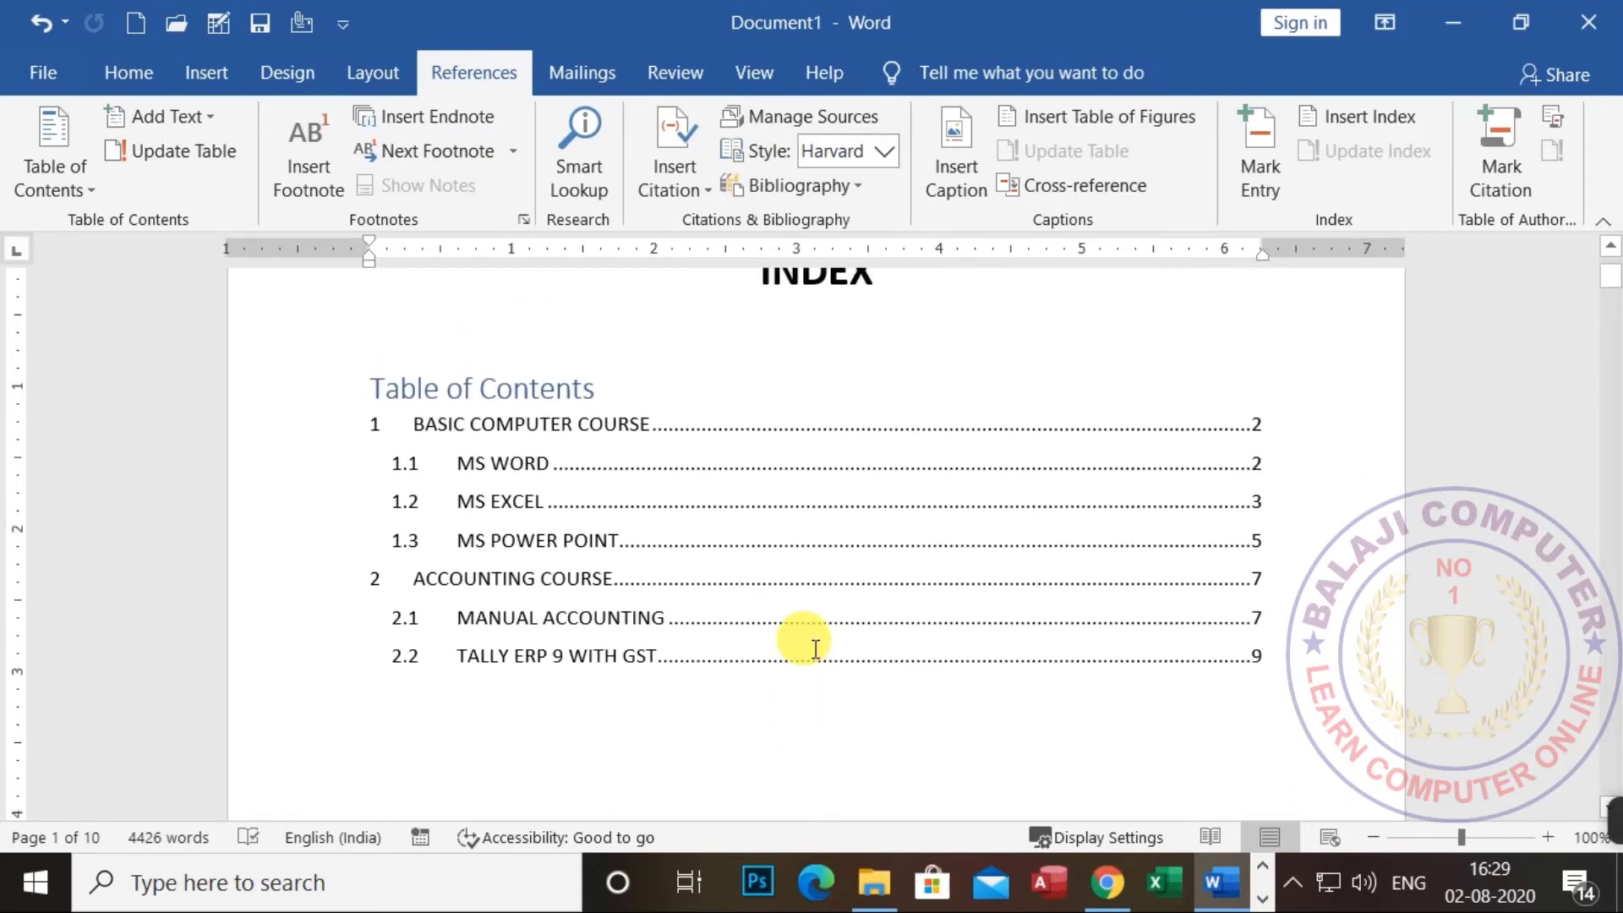
scroll(678, 551, "up", 1)
scroll(678, 550, "up", 1)
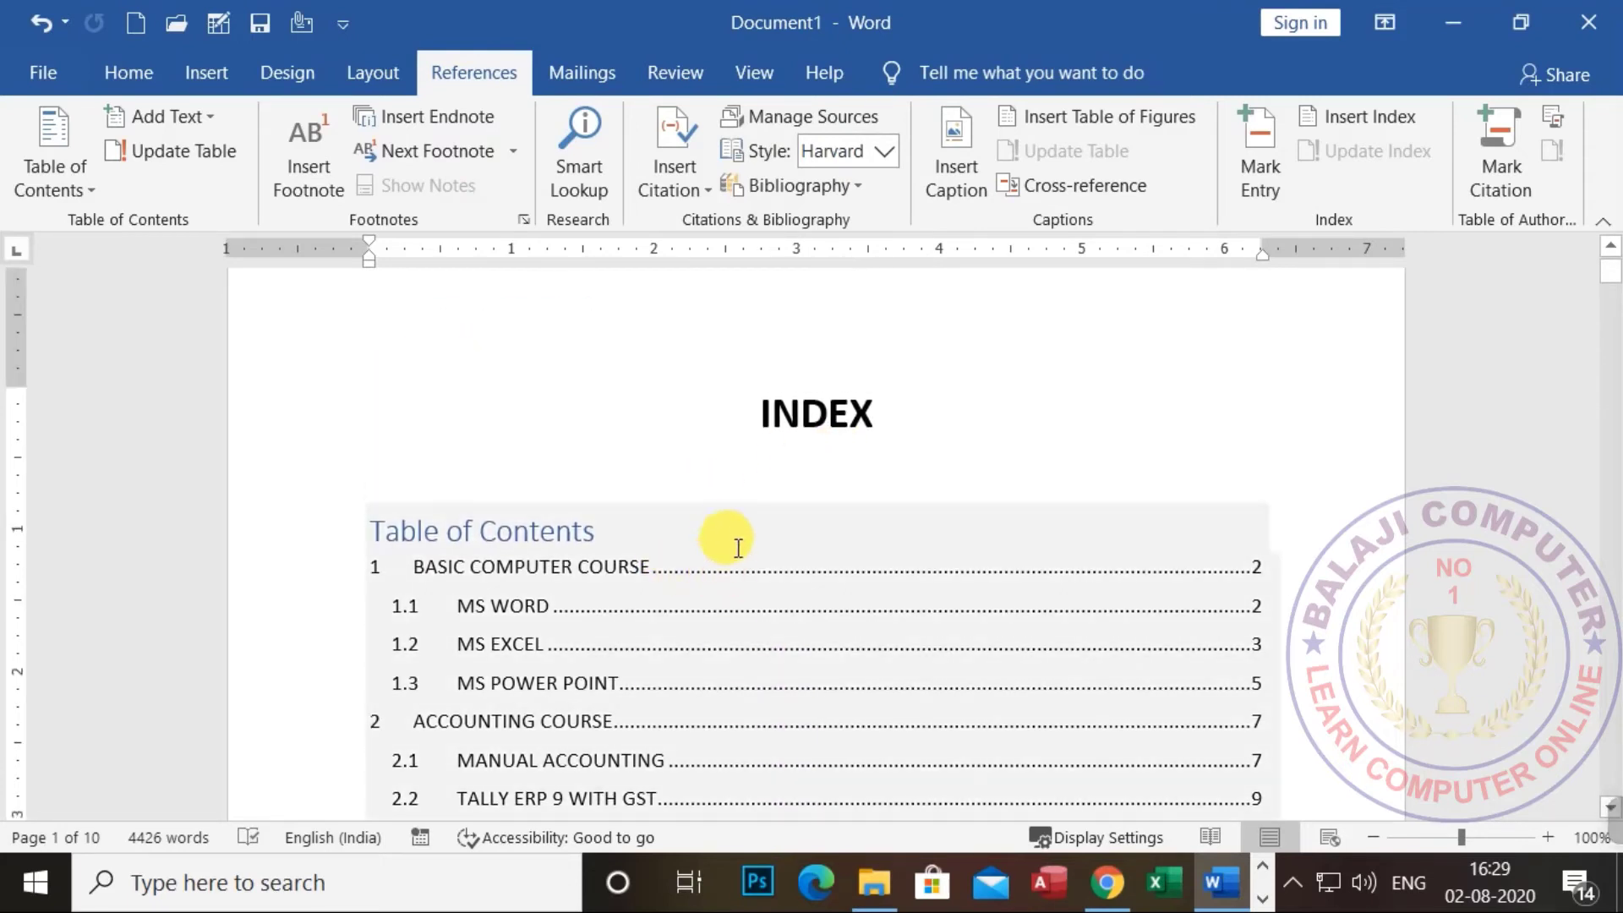
left_click(736, 530)
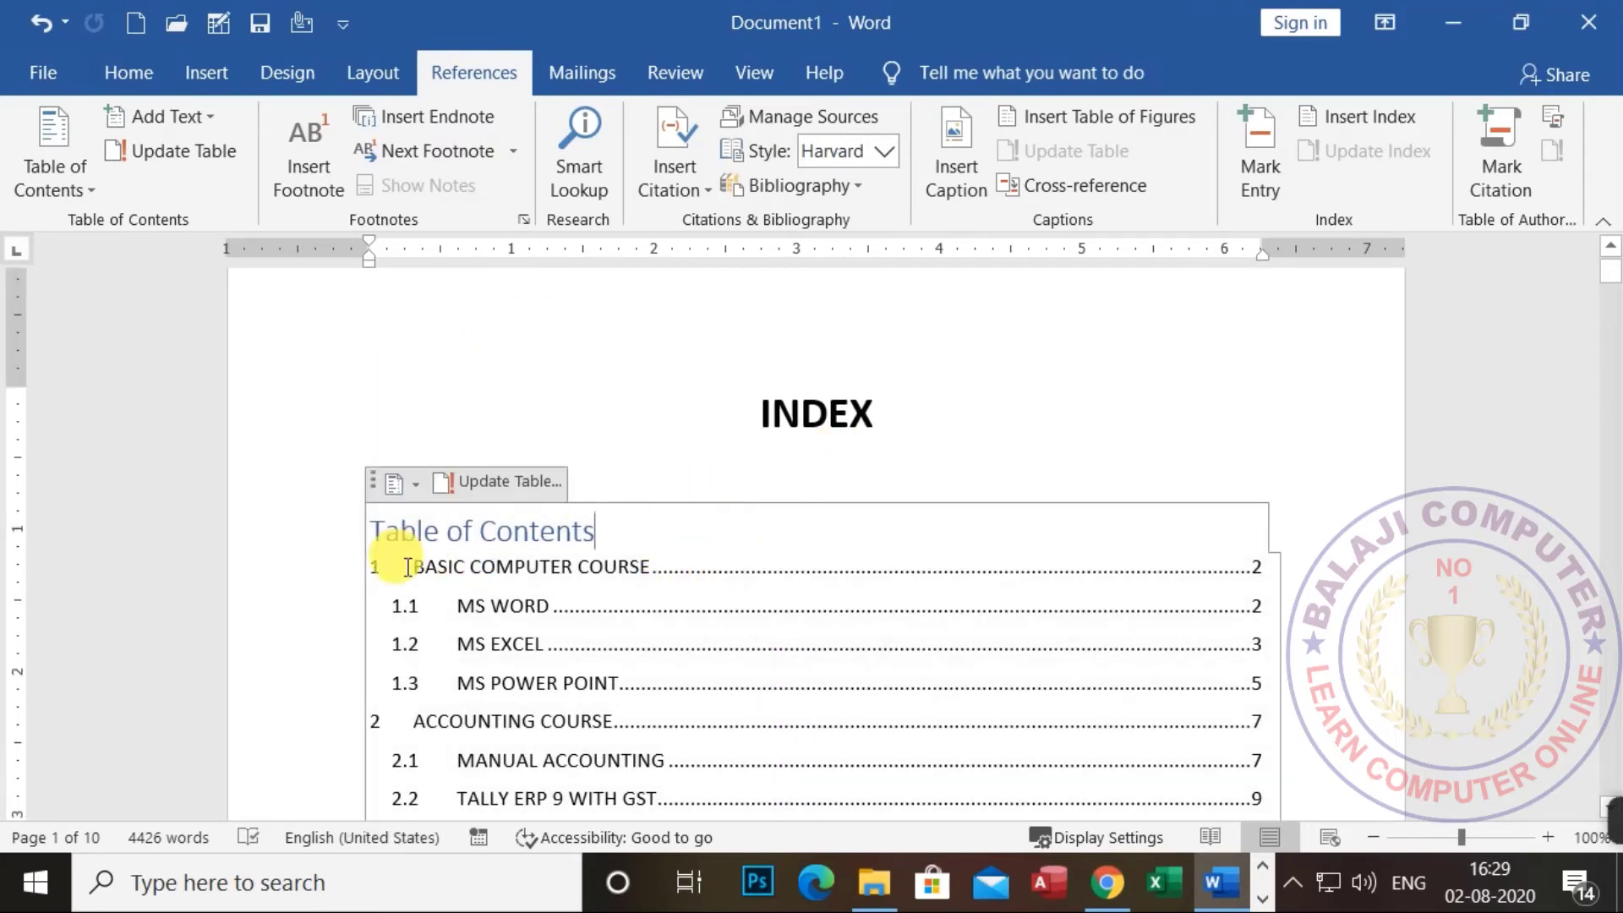
scroll(727, 596, "down", 3)
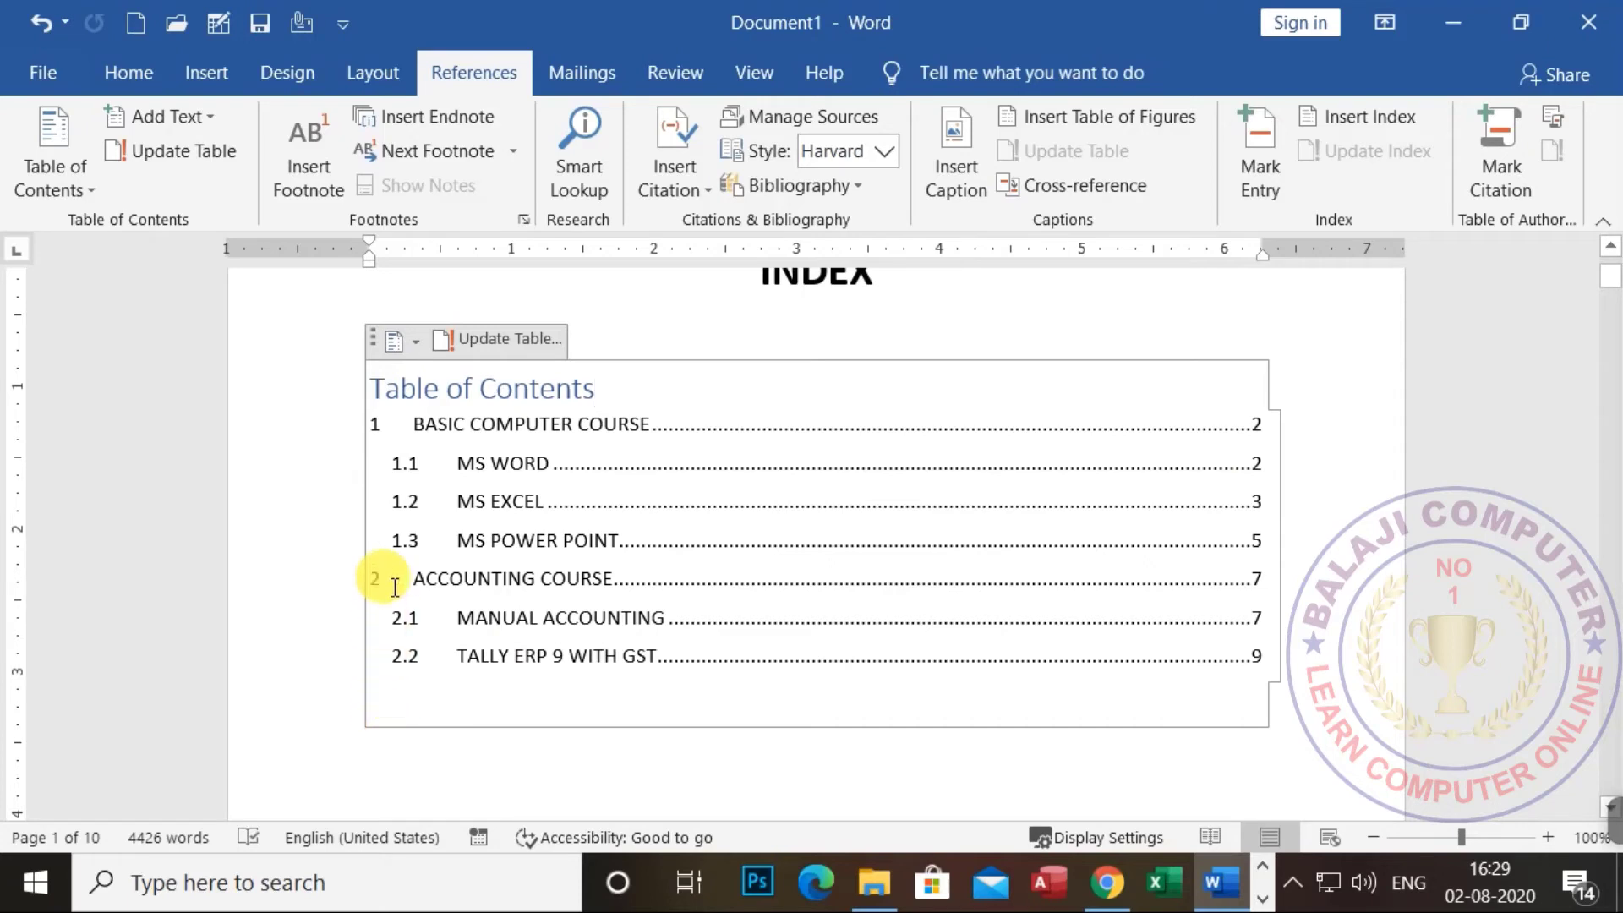
left_click(532, 508, "ctrl")
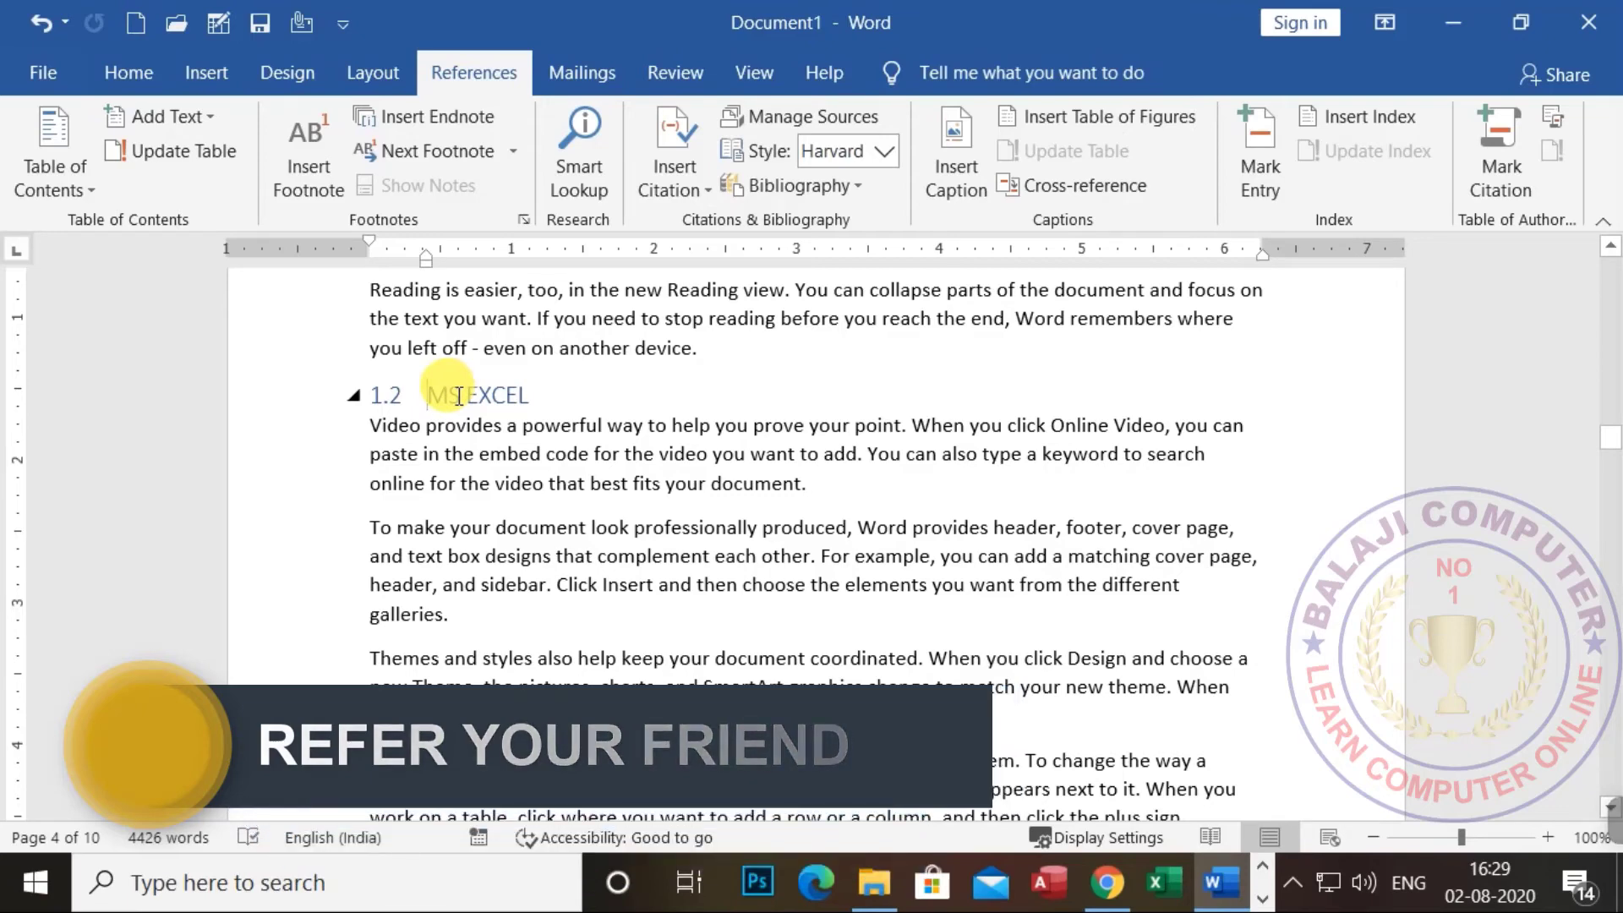
Return to the table of contents on page 1 and follow its MANUAL ACCOUNTING entry to the heading.
key("ctrl+Home")
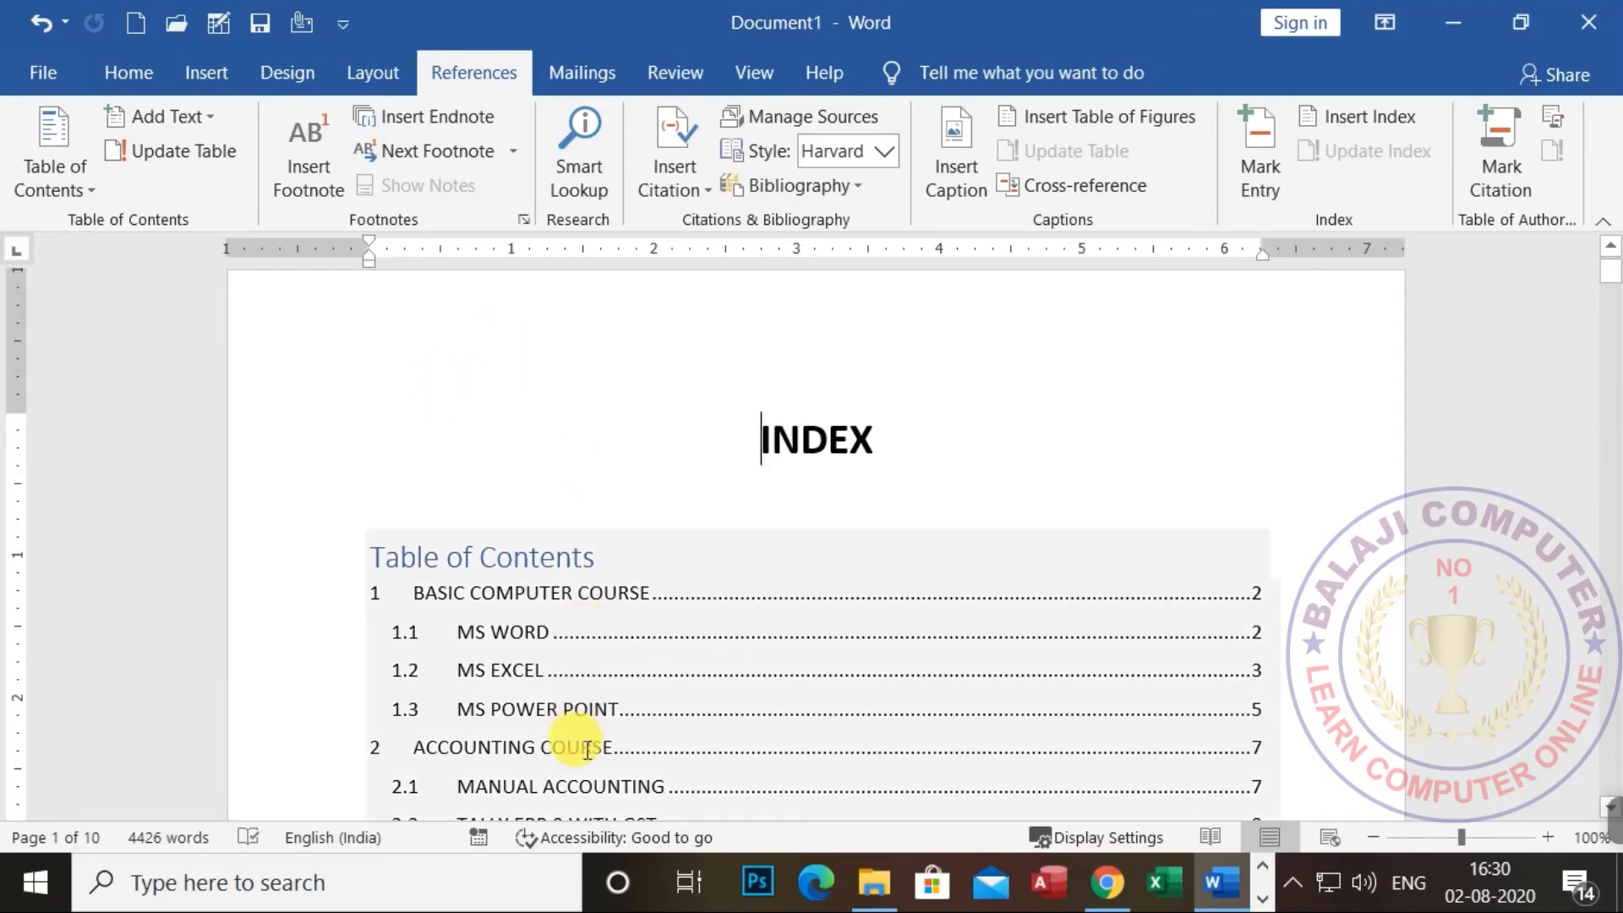
scroll(575, 741, "down", 3)
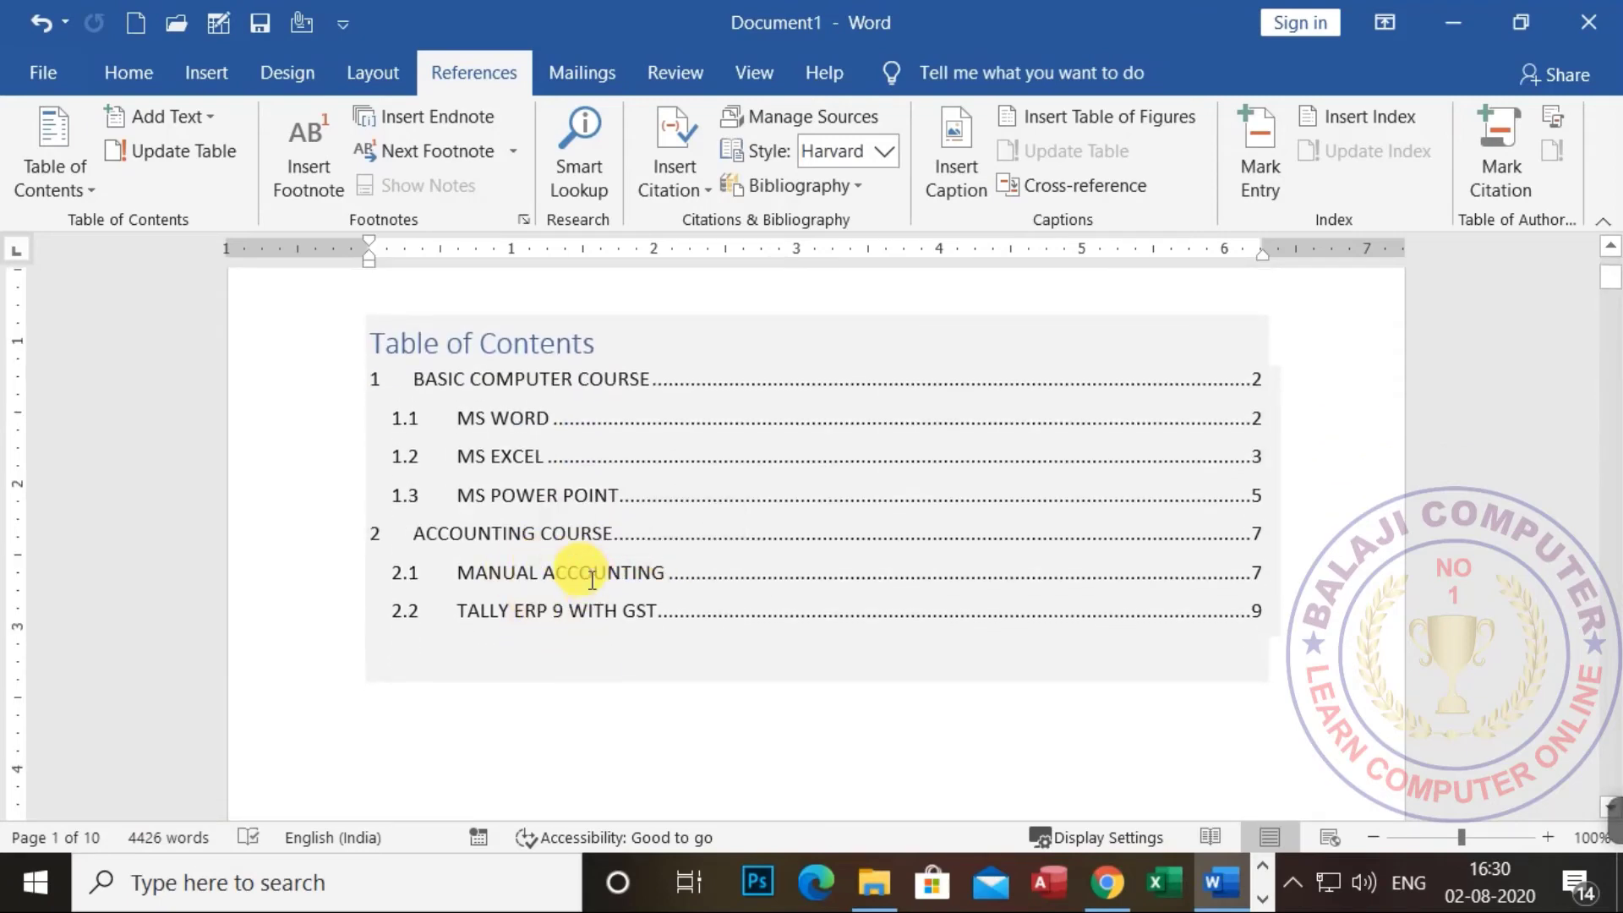
left_click(580, 572, "ctrl")
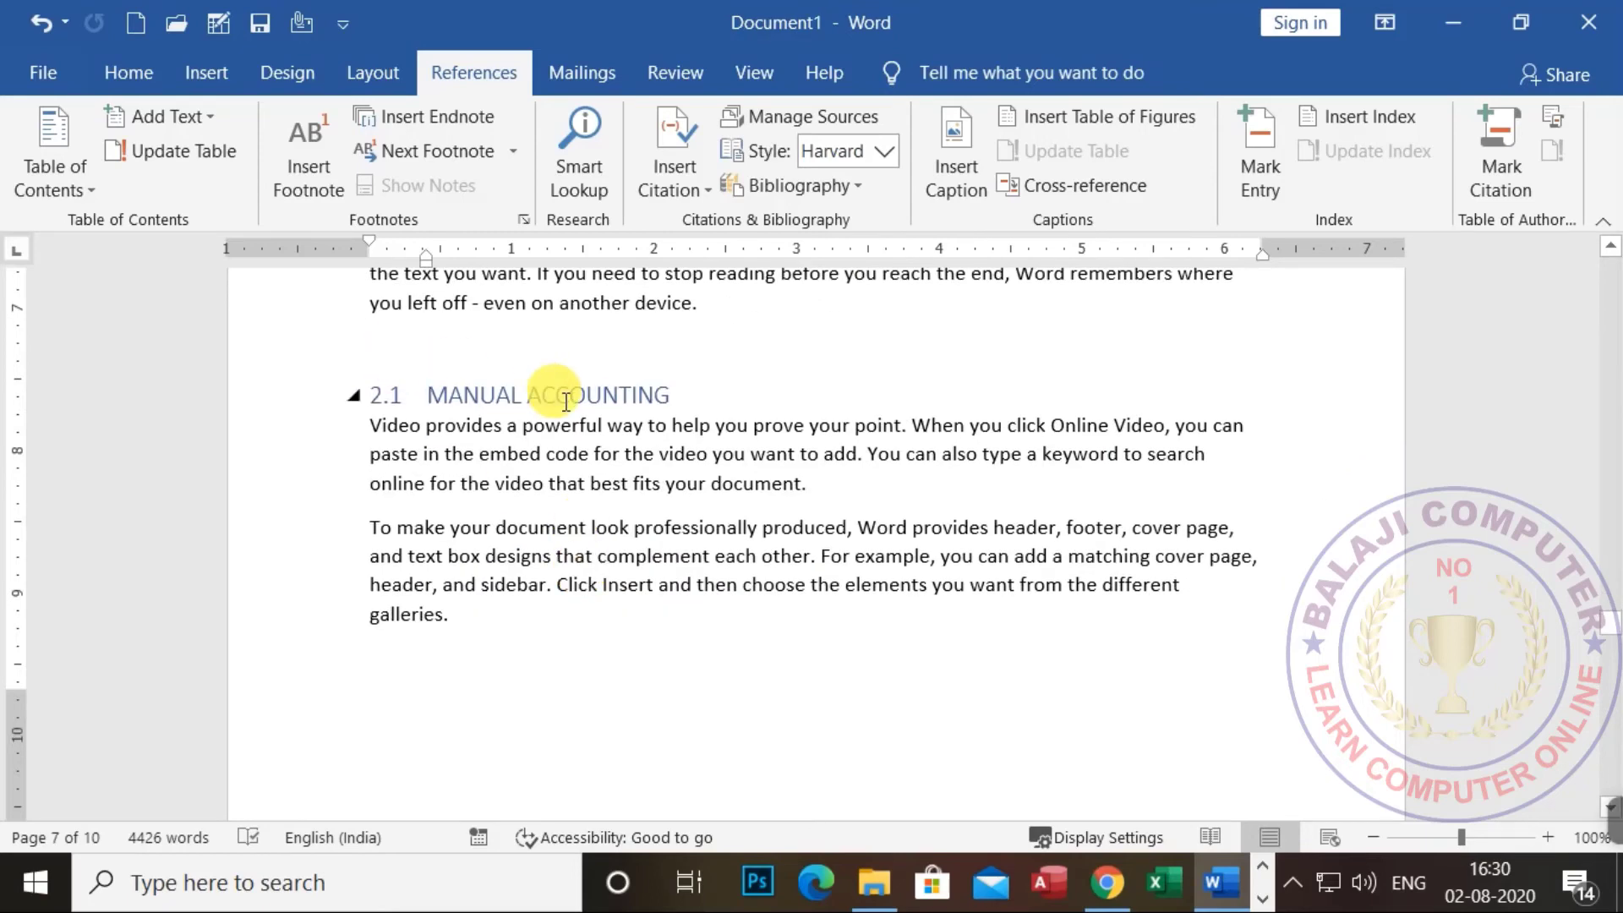
Return to page 1, follow the Table 2-2 TALLY EPR 9 entry in the table index, and select the caption line it leads to.
key("ctrl+Home")
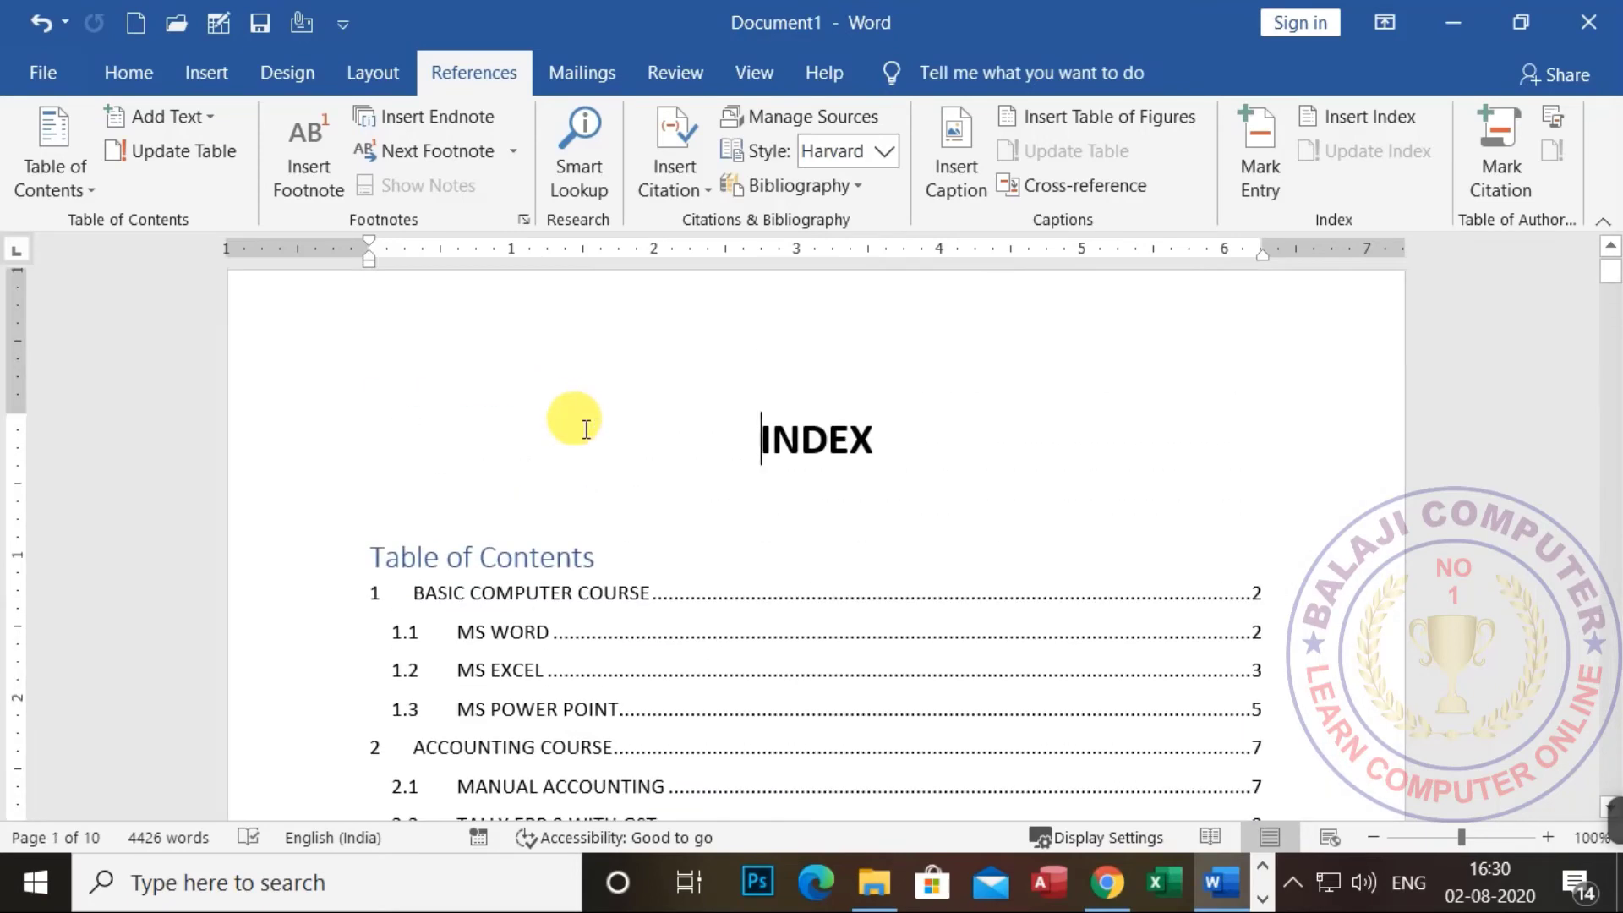
scroll(575, 419, "down", 12)
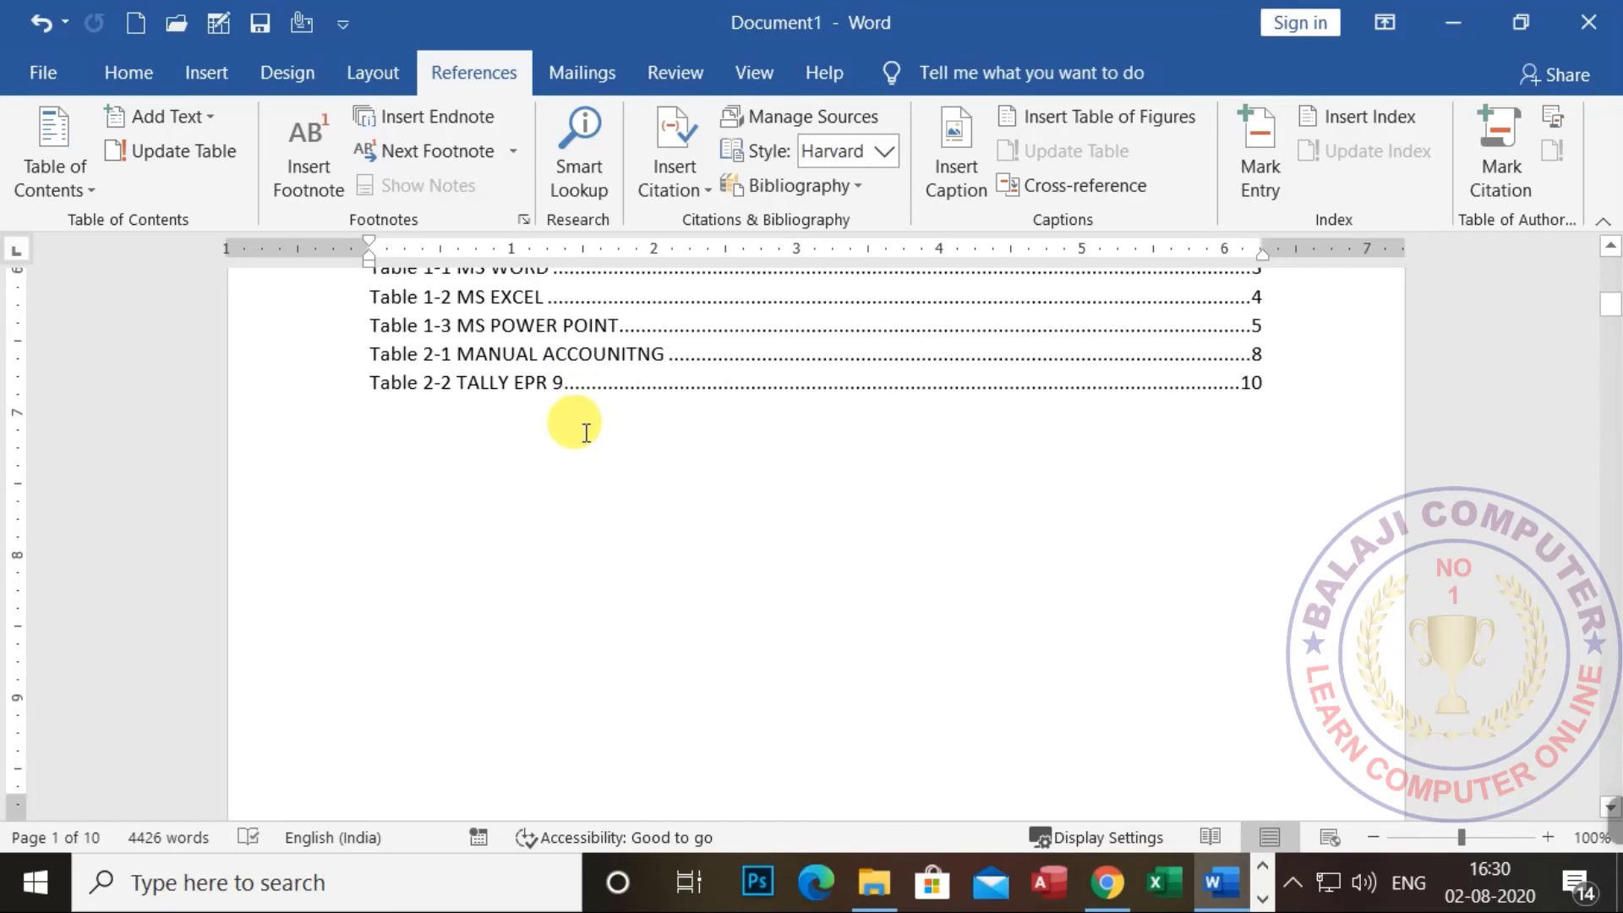
scroll(572, 425, "up", 3)
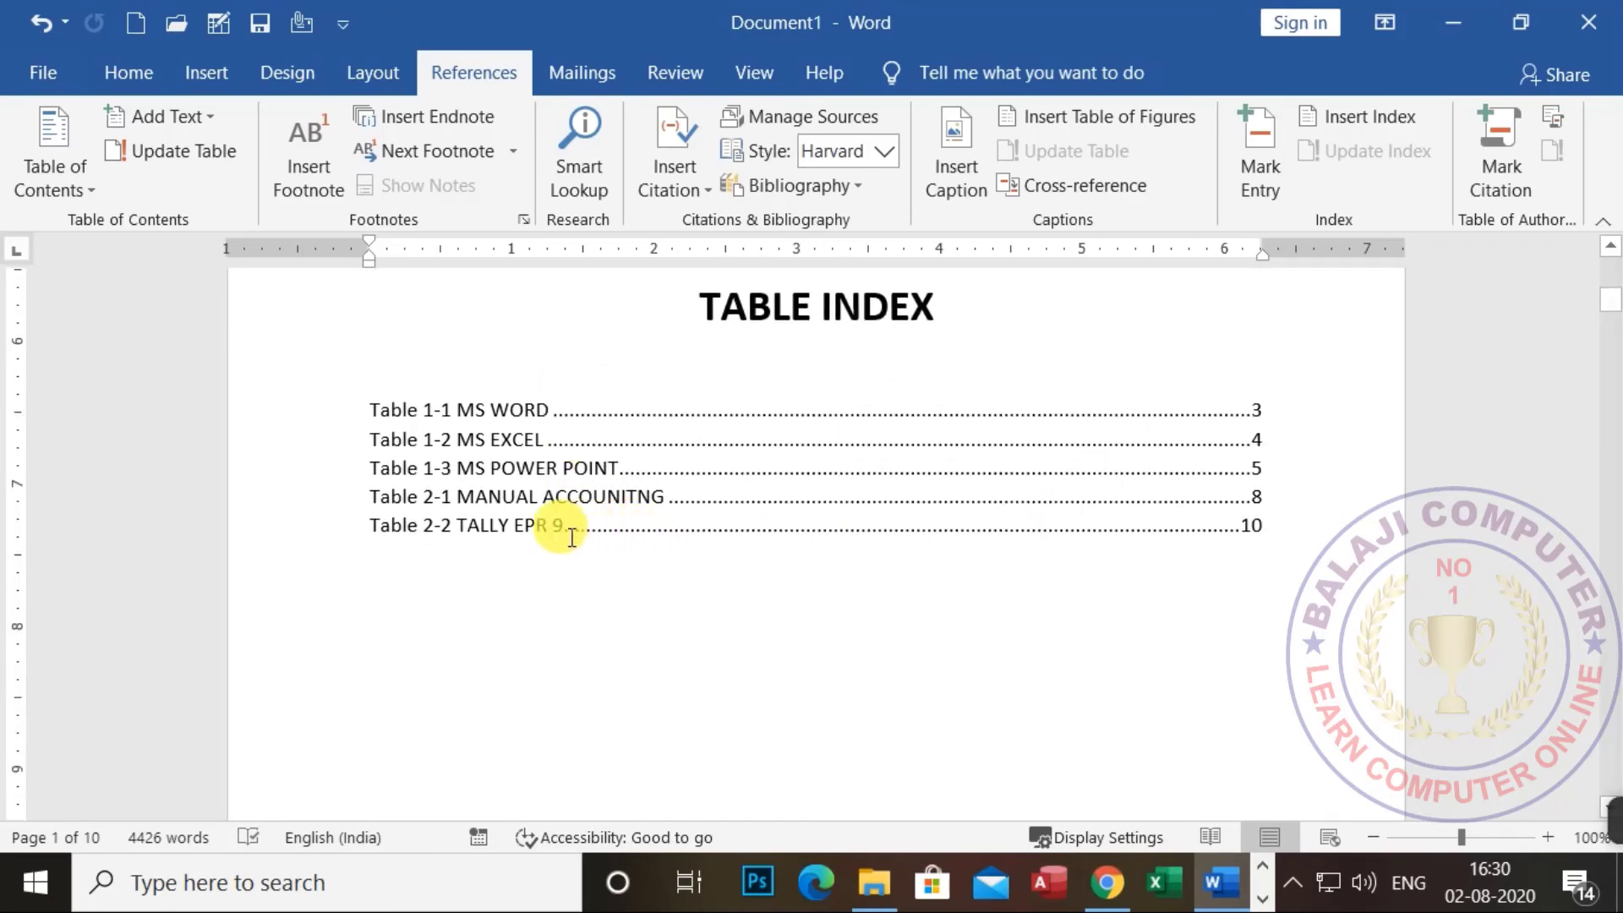
left_click(507, 532, "ctrl")
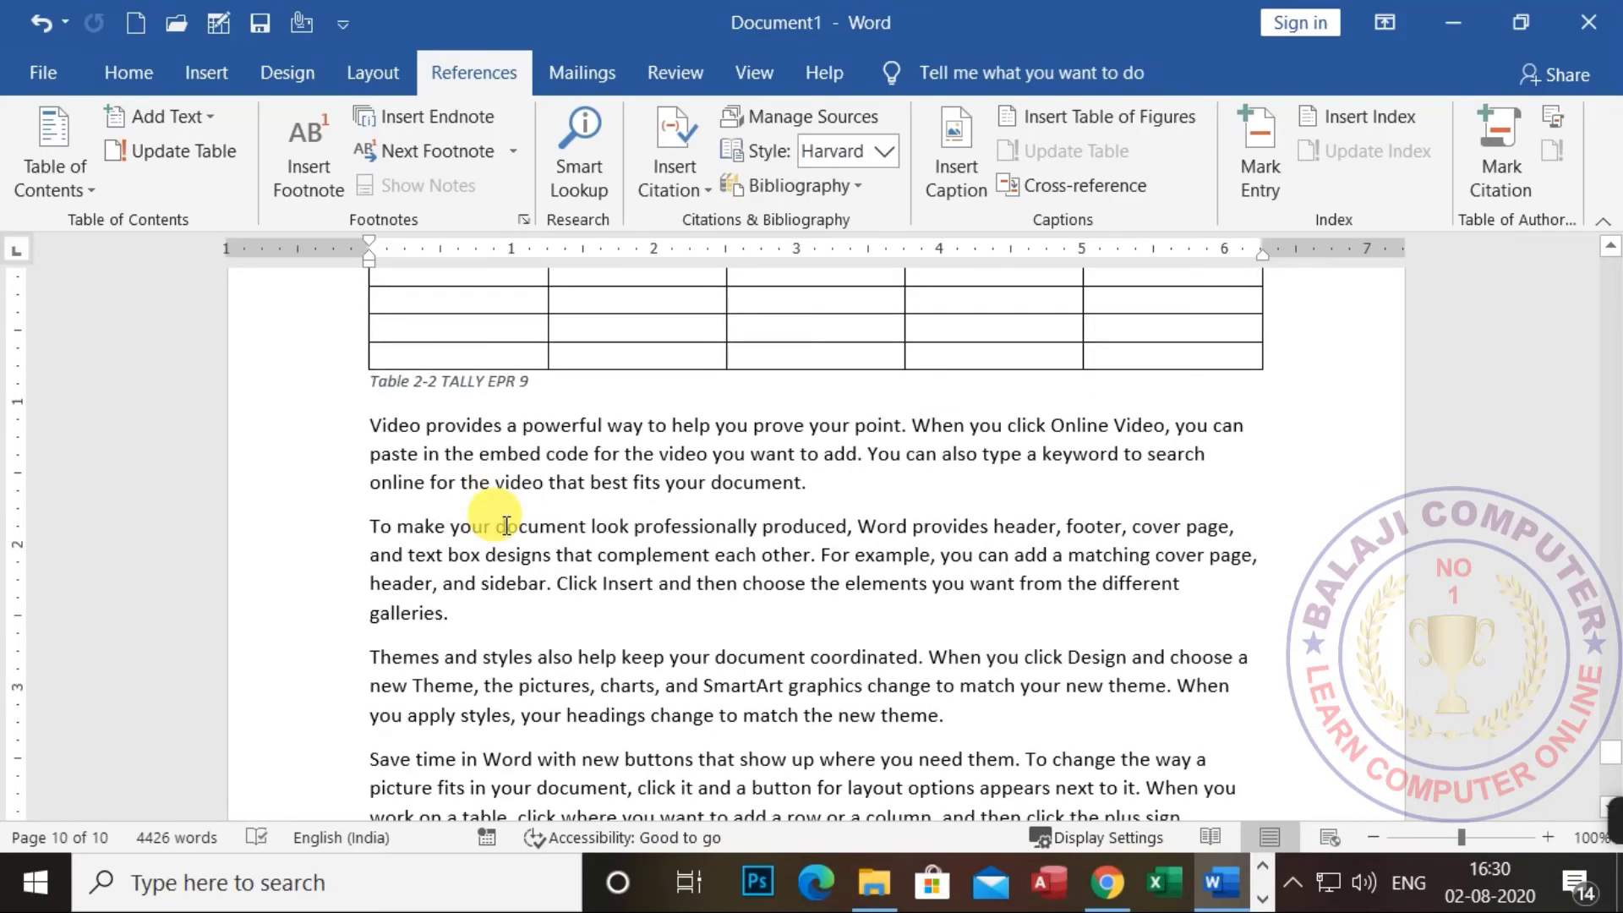
left_click(331, 404)
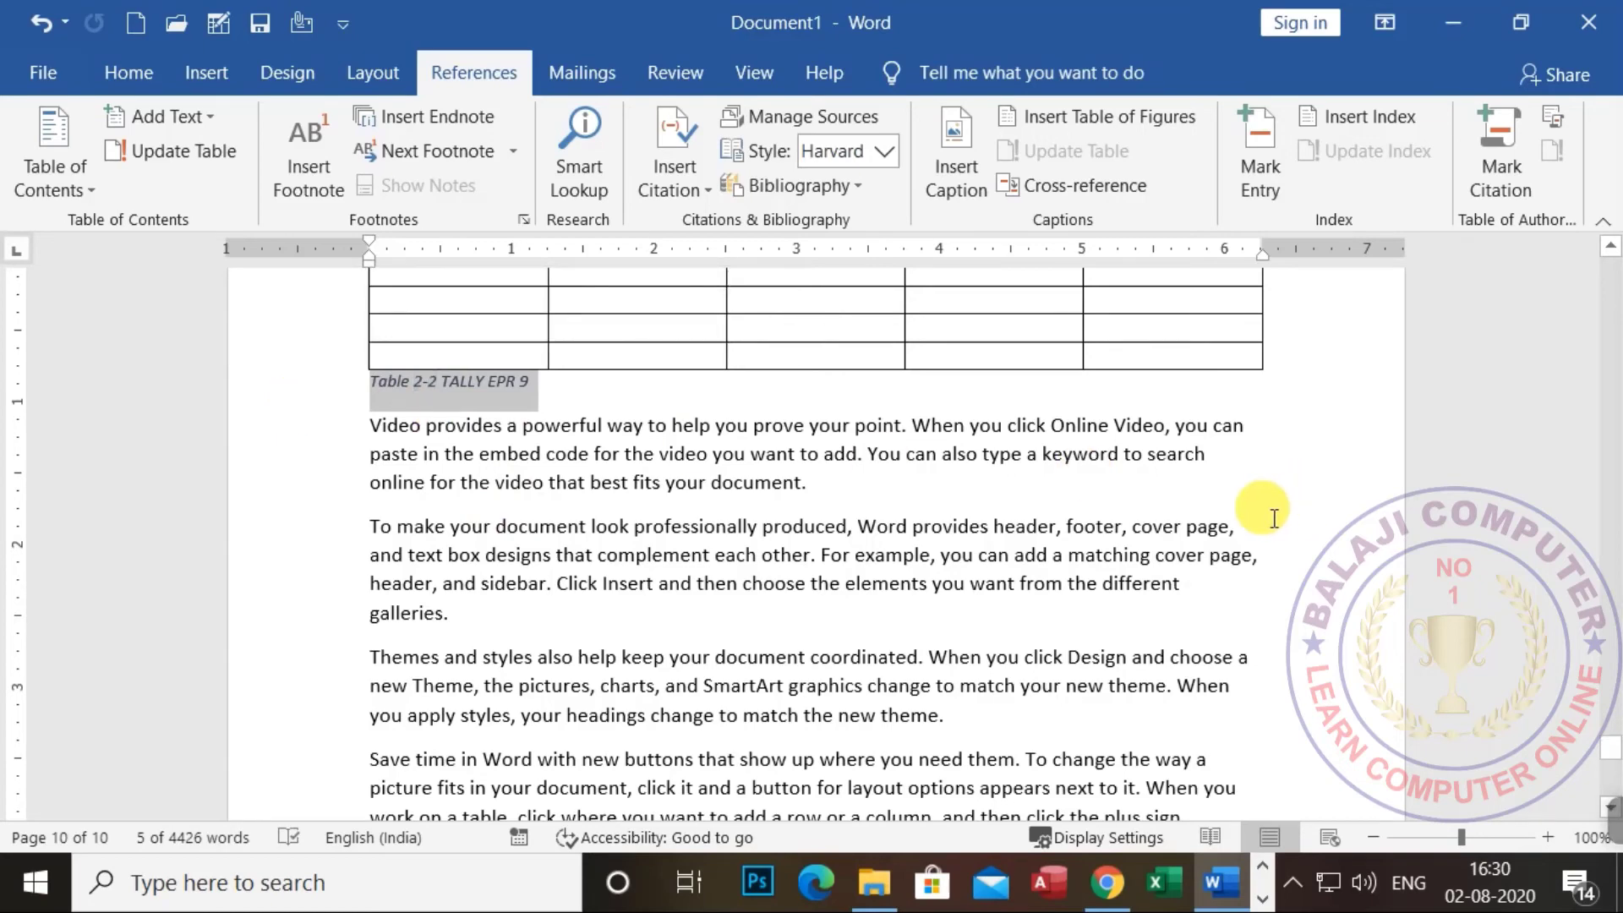
Insert a hyperlinked cross-reference to the entire caption of Table 1-1 MS WORD on the blank line below the table index.
key("ctrl+Home")
scroll(839, 573, "down", 10)
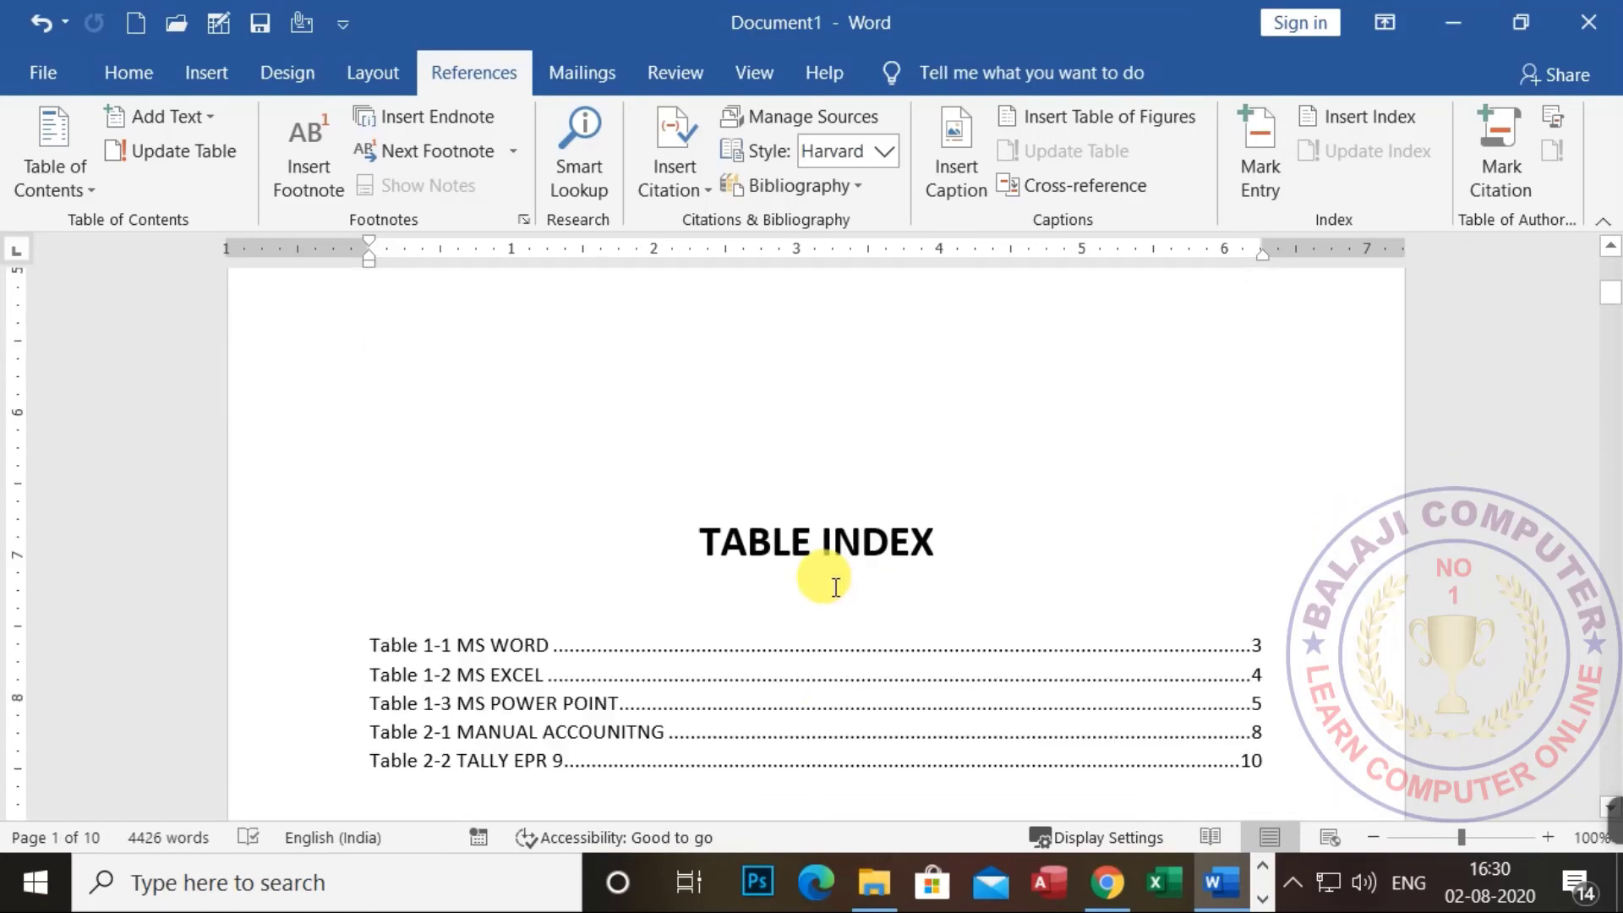
scroll(836, 587, "down", 5)
left_click(620, 499)
scroll(619, 500, "up", 2)
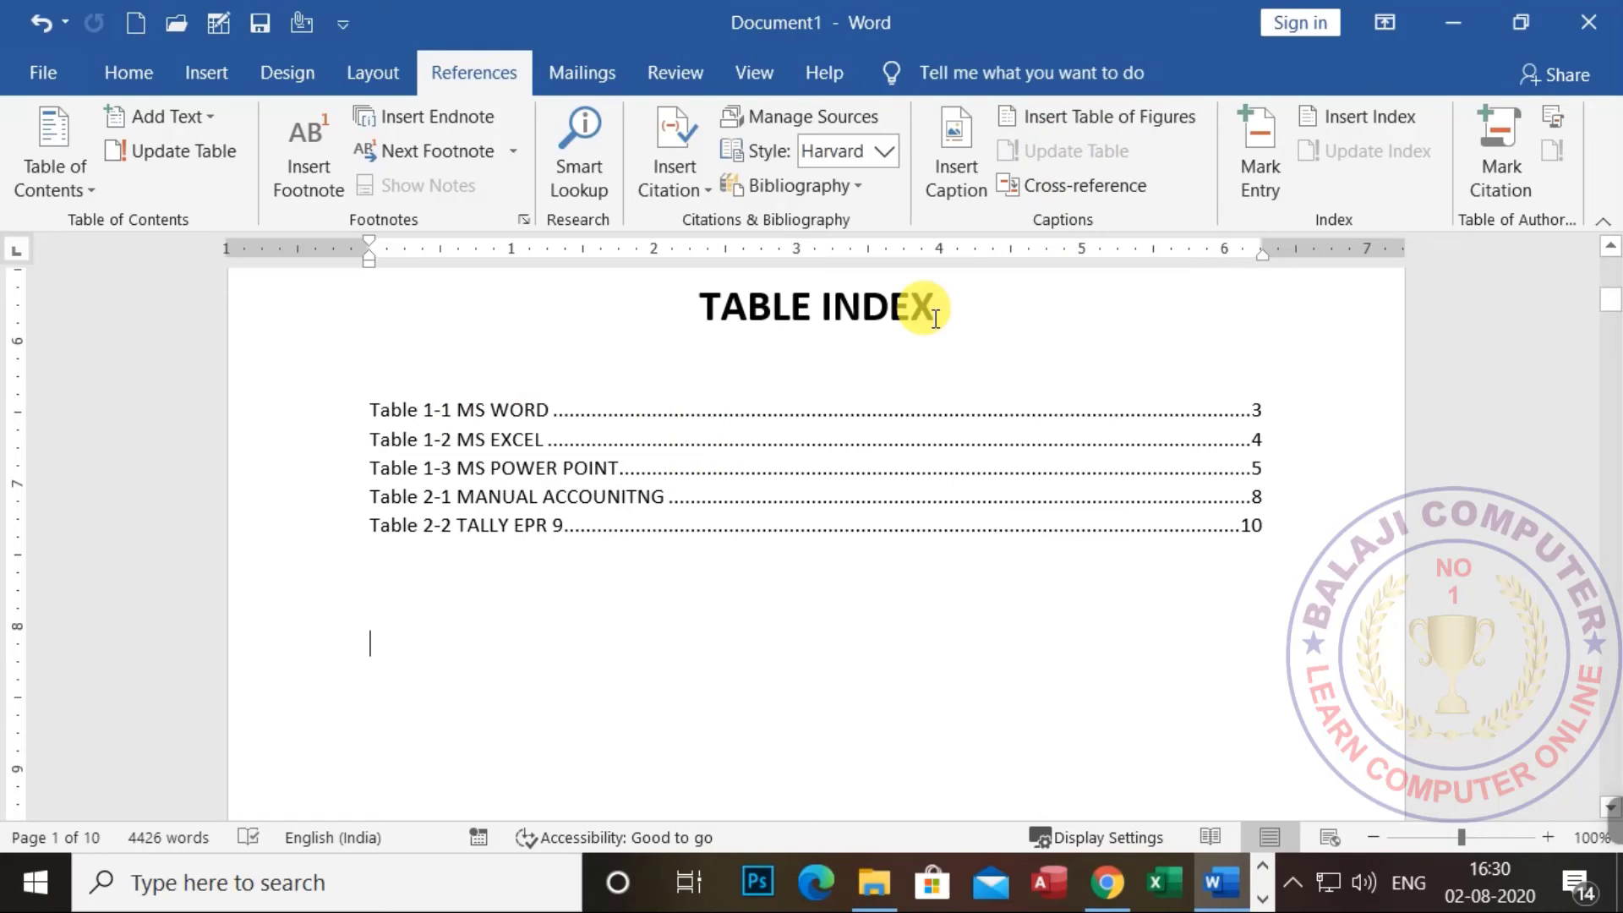
left_click(1057, 190)
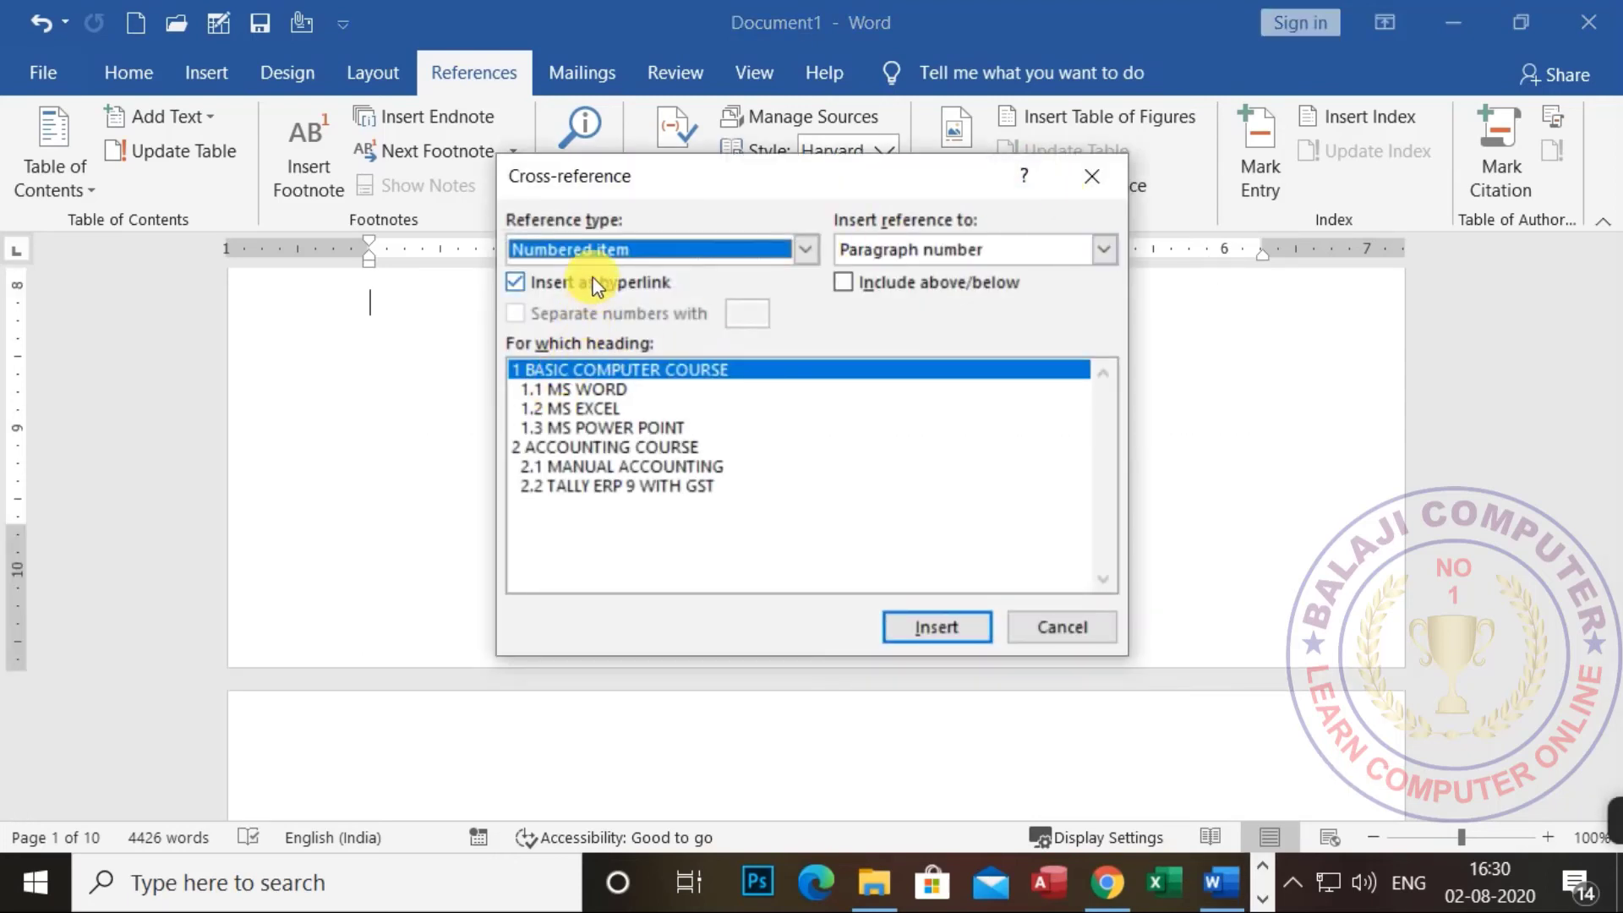
left_click(594, 249)
scroll(590, 325, "down", 1)
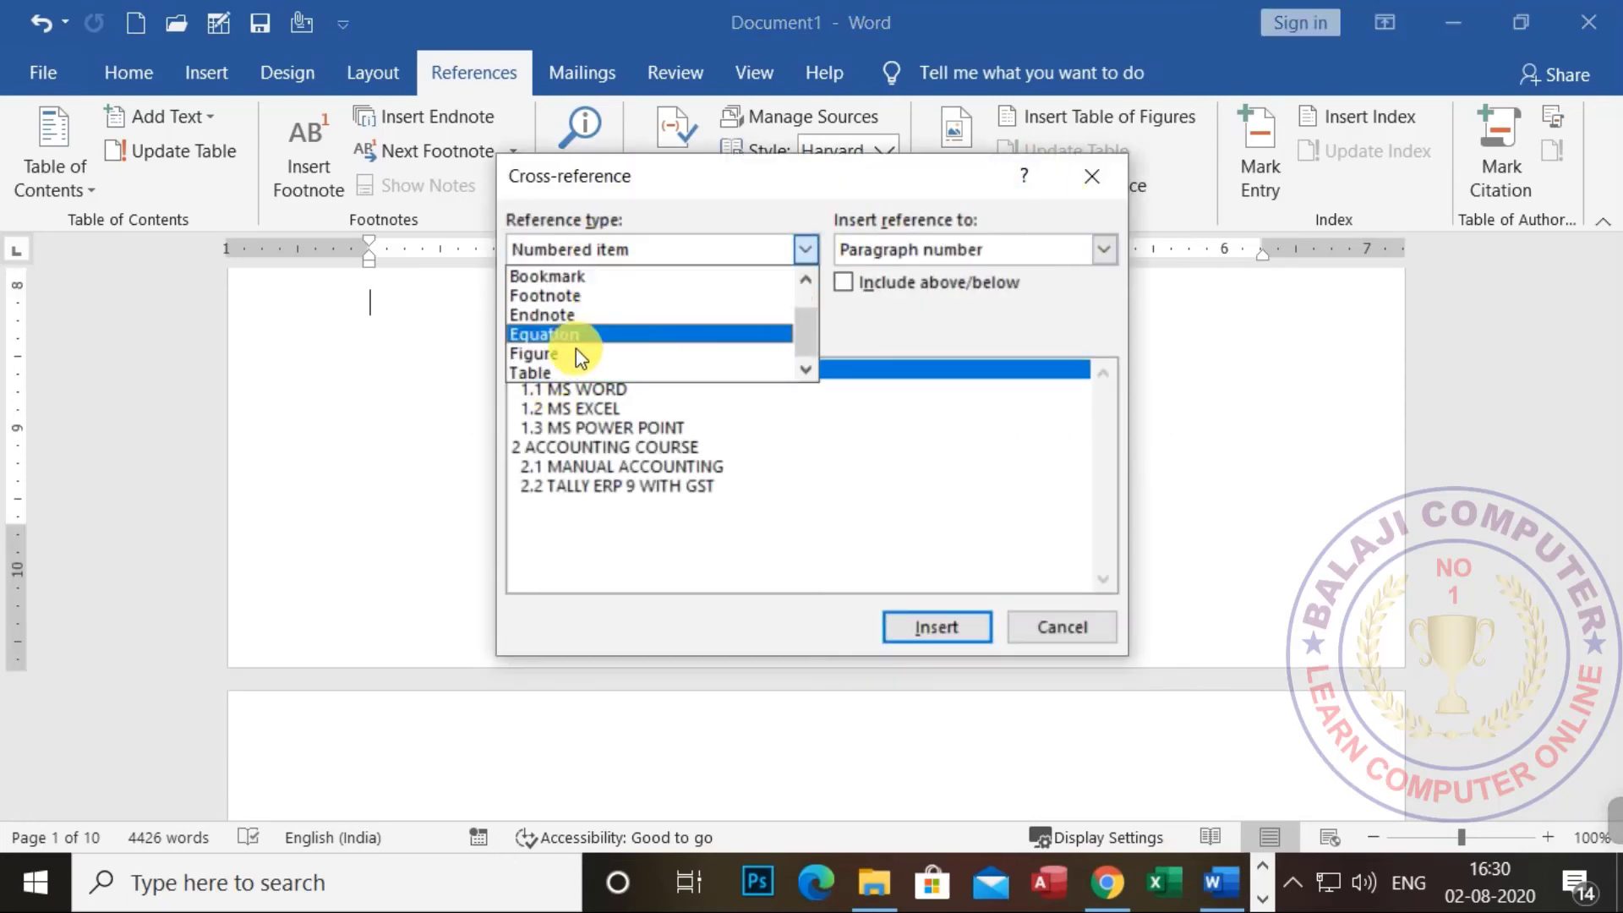
left_click(555, 374)
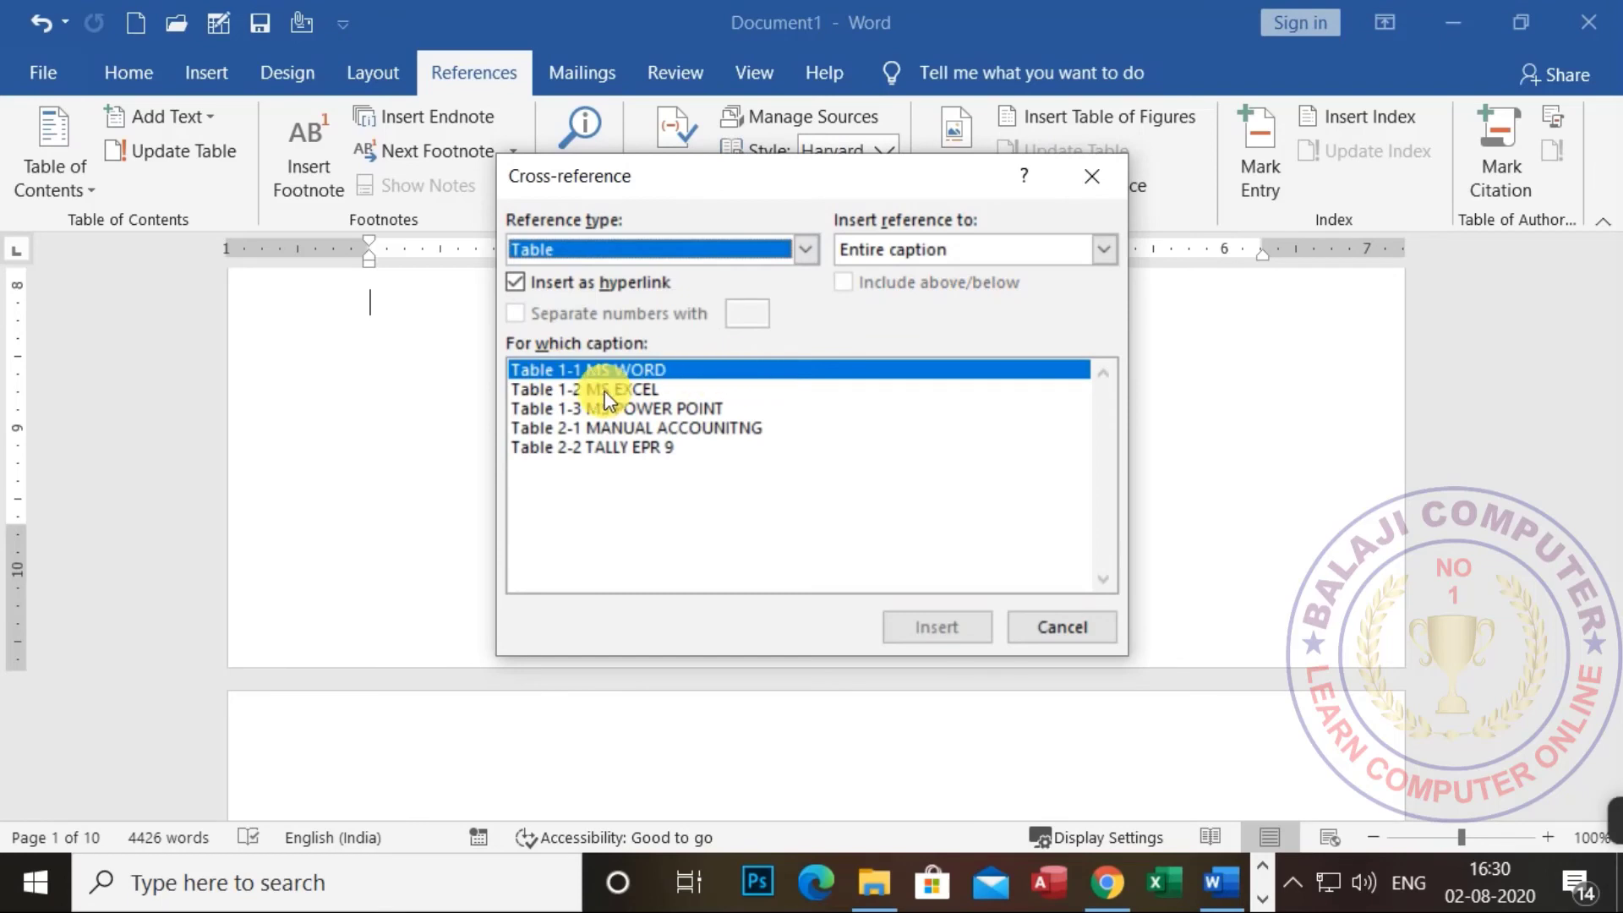
left_click(631, 409)
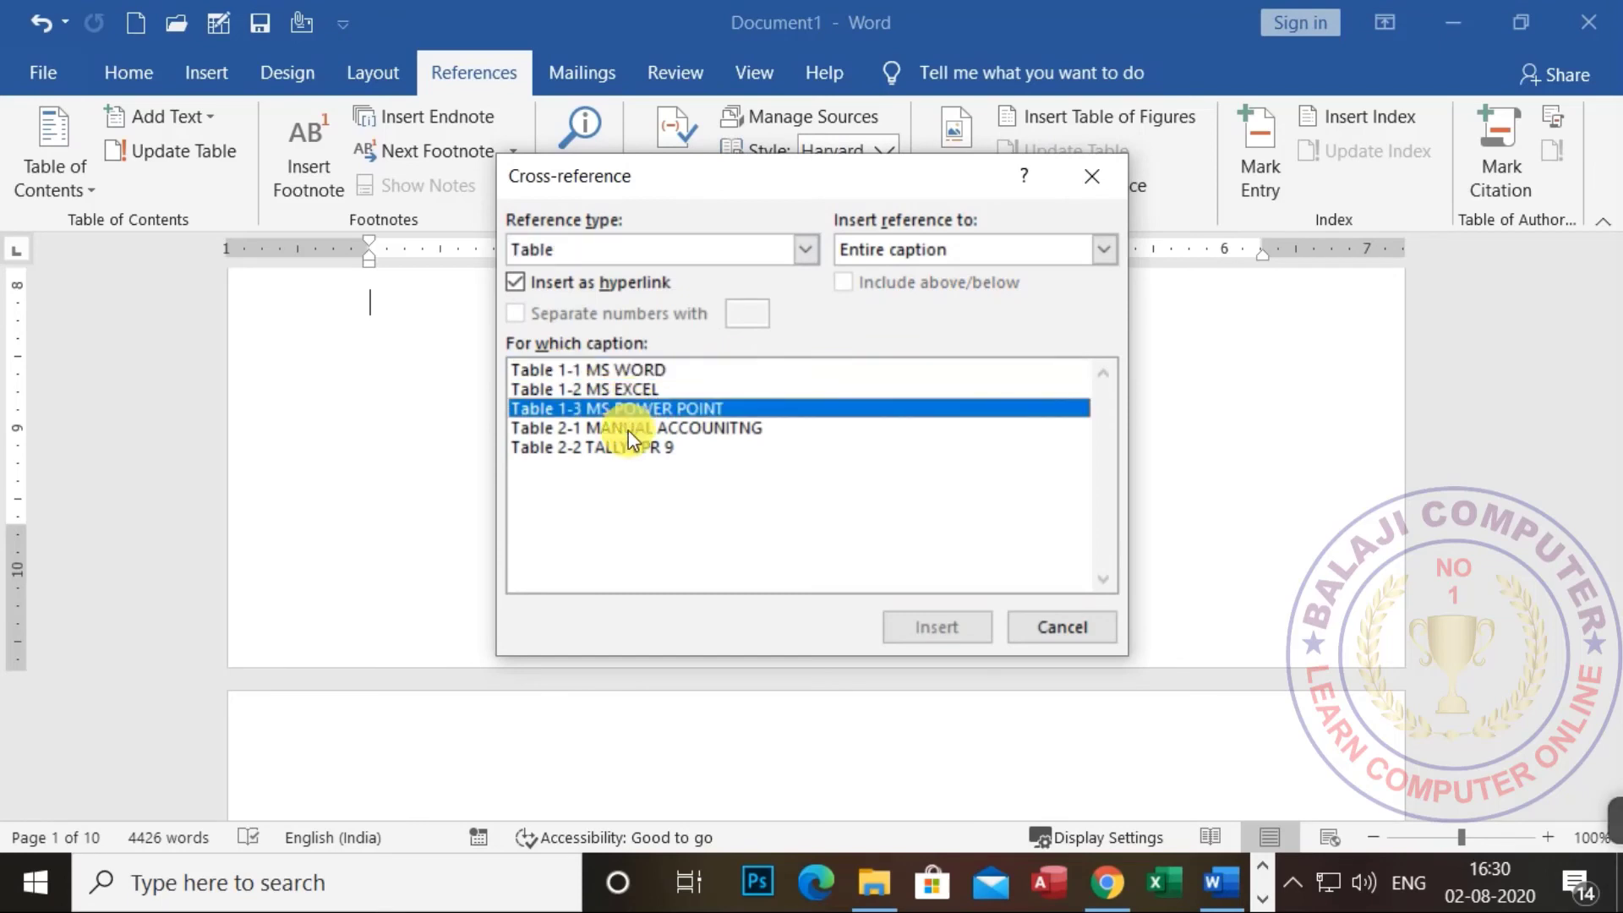
left_click(623, 370)
left_click(929, 629)
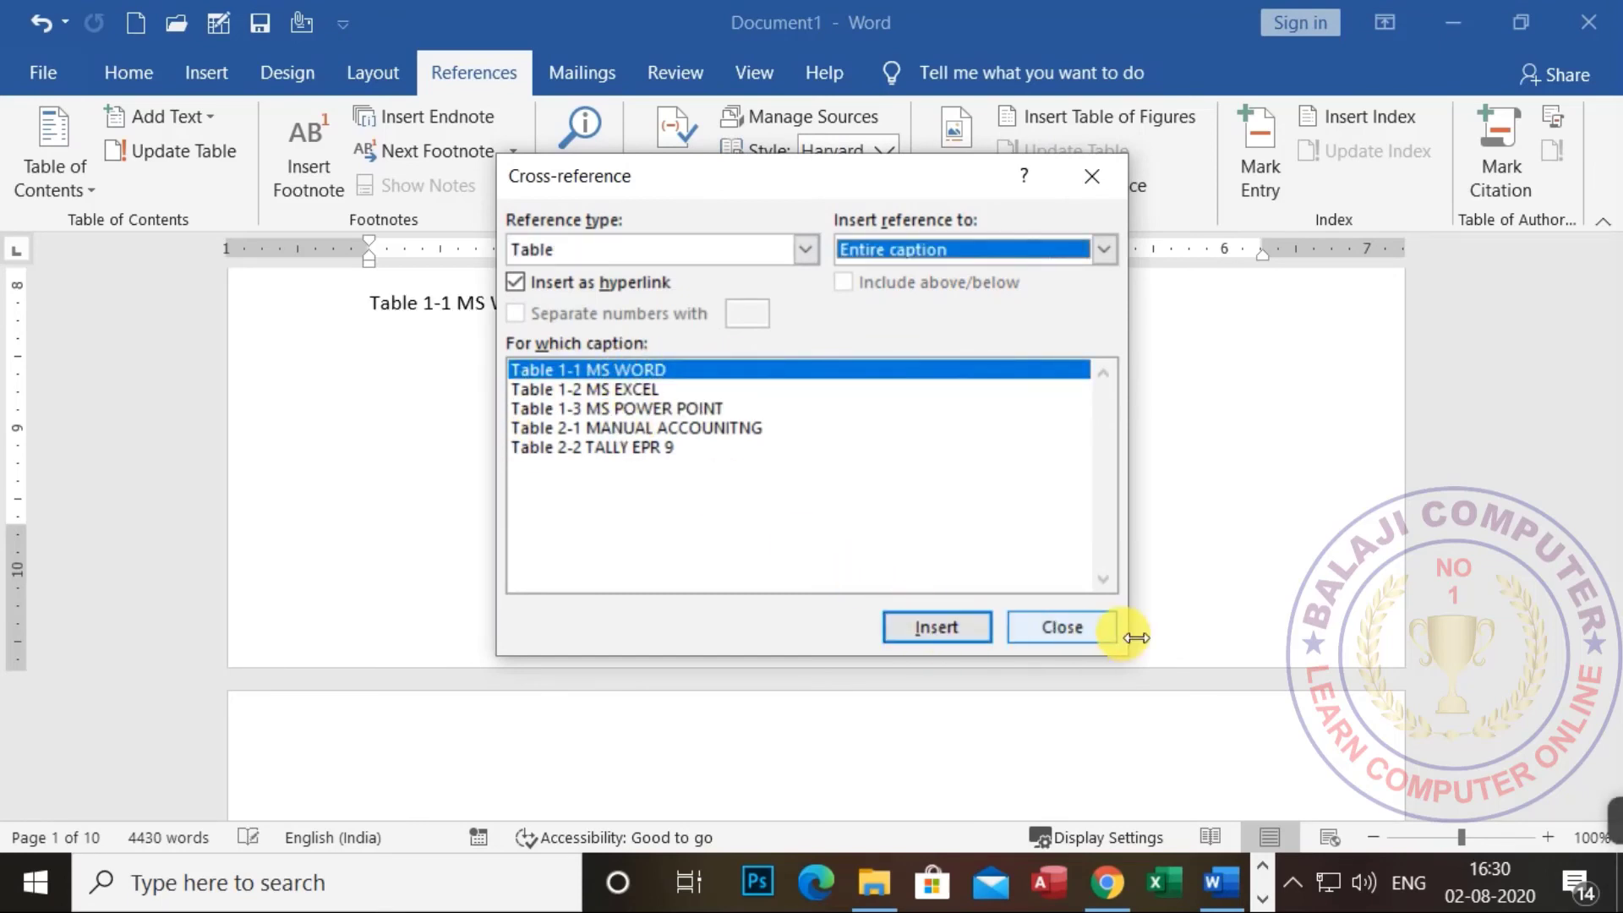
left_click(1061, 629)
Follow the Table 1-1 MS WORD cross-reference to its table caption and return to the start of the document.
scroll(503, 575, "up", 4)
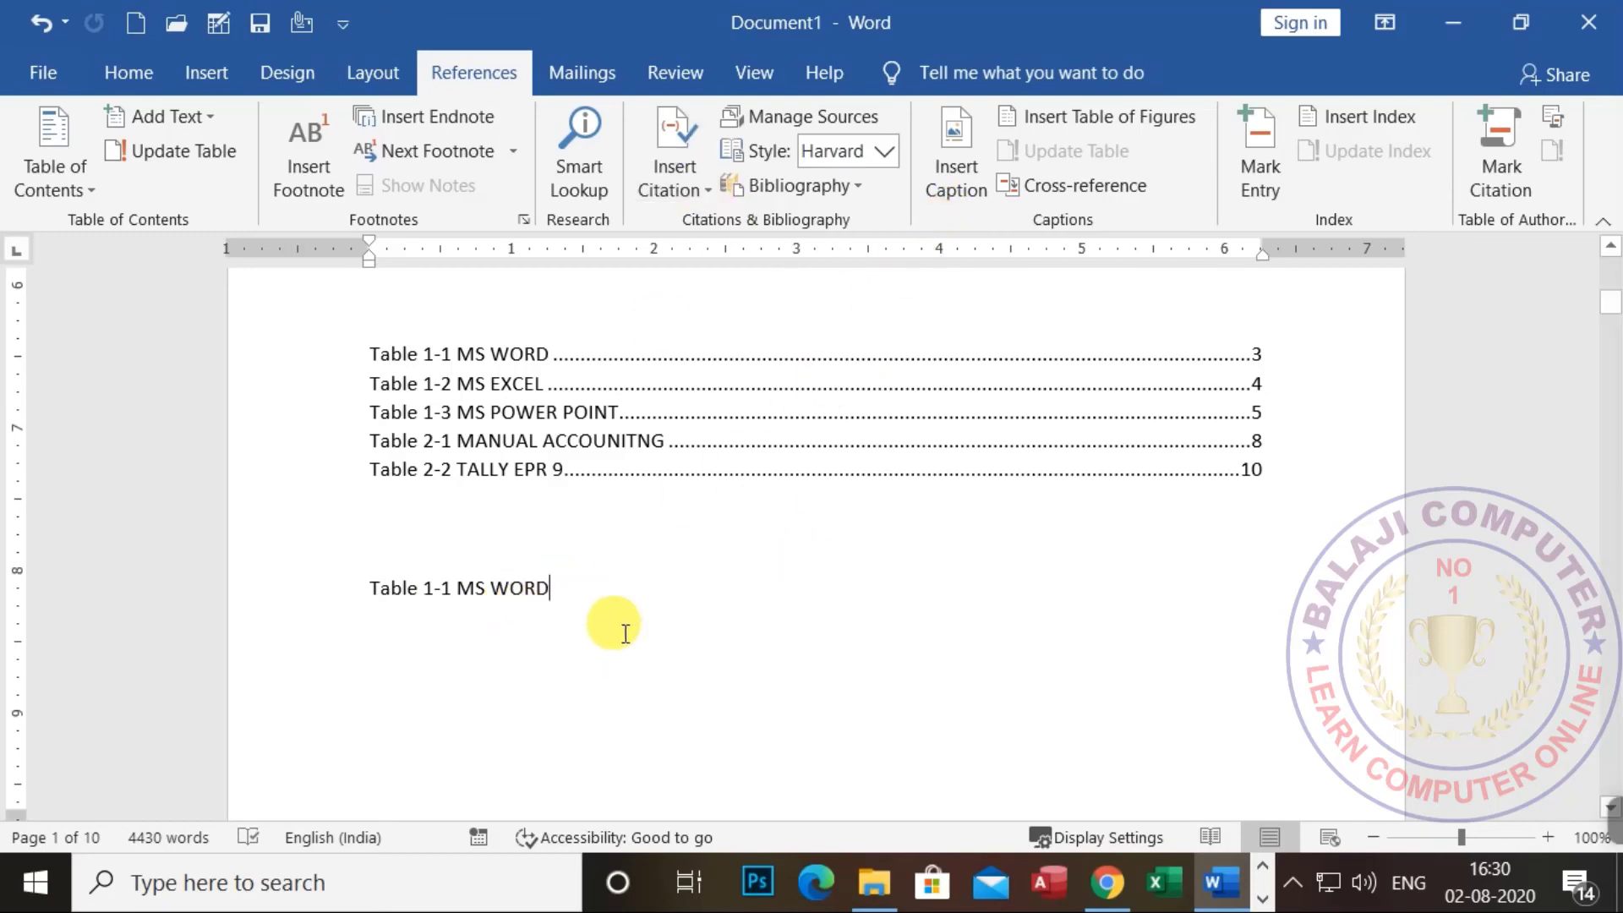
left_click(486, 594, "ctrl")
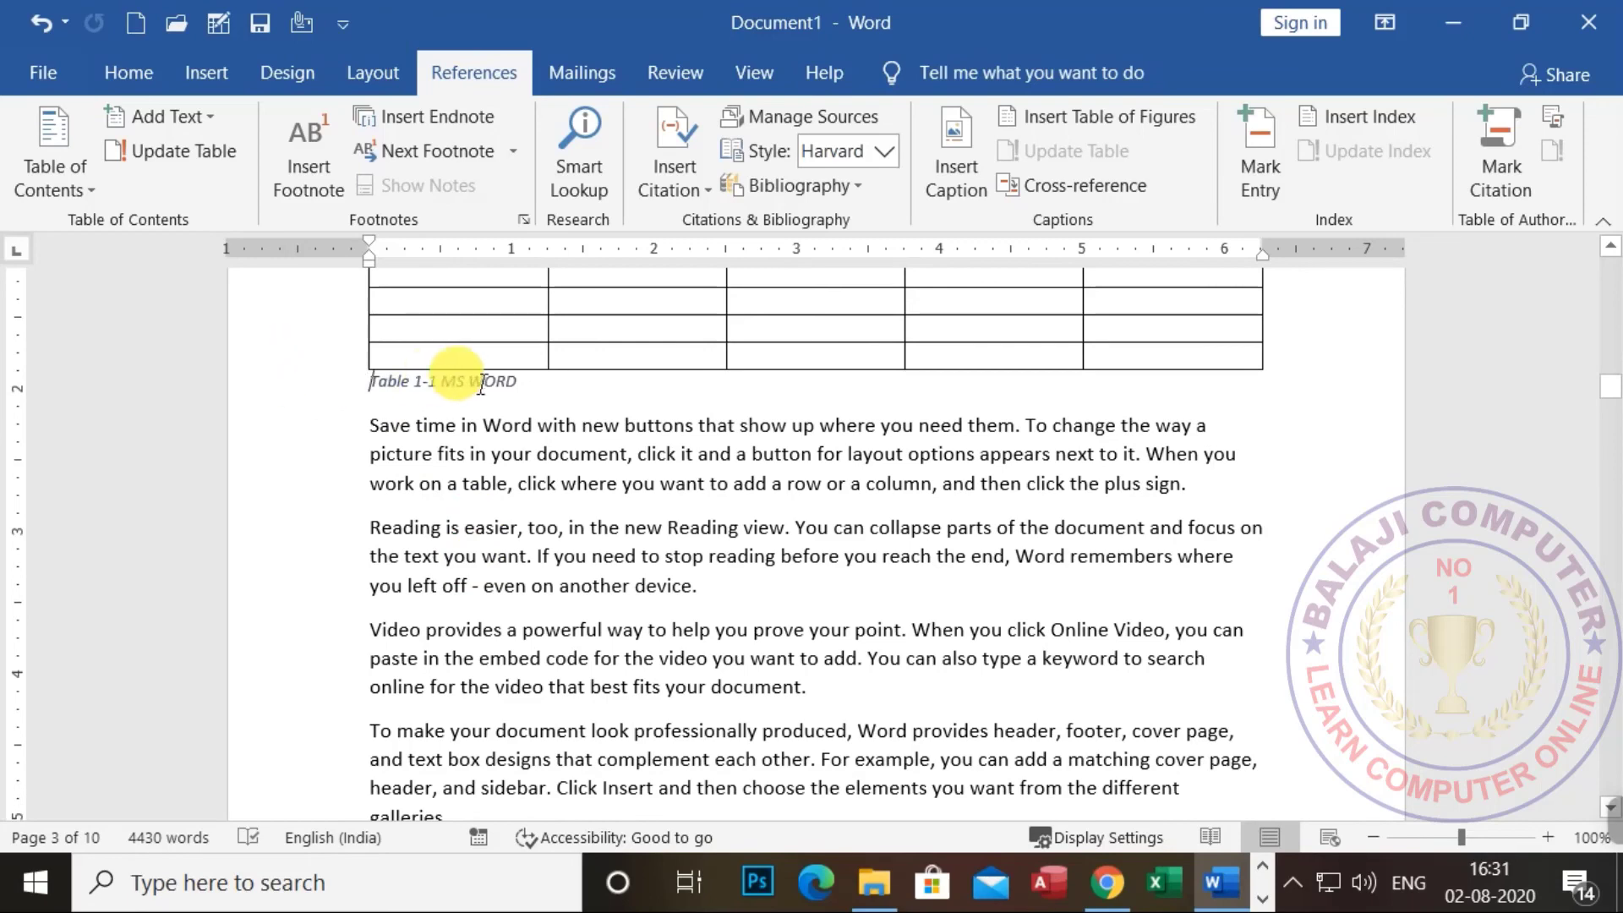
key("ctrl+Home")
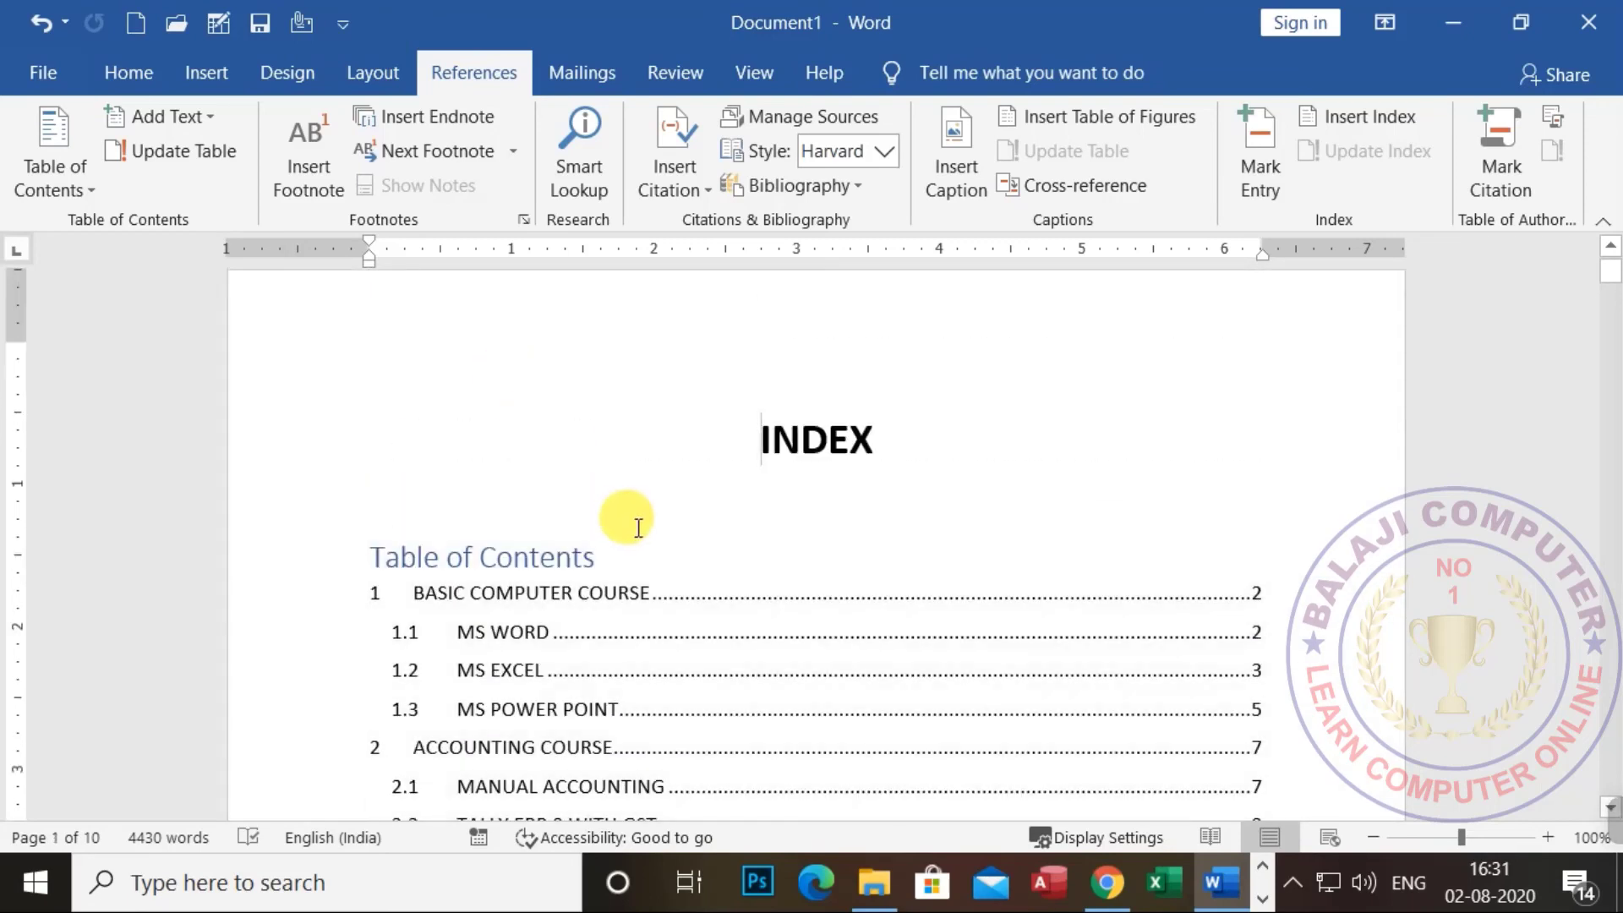
scroll(634, 526, "down", 4)
scroll(634, 515, "up", 3)
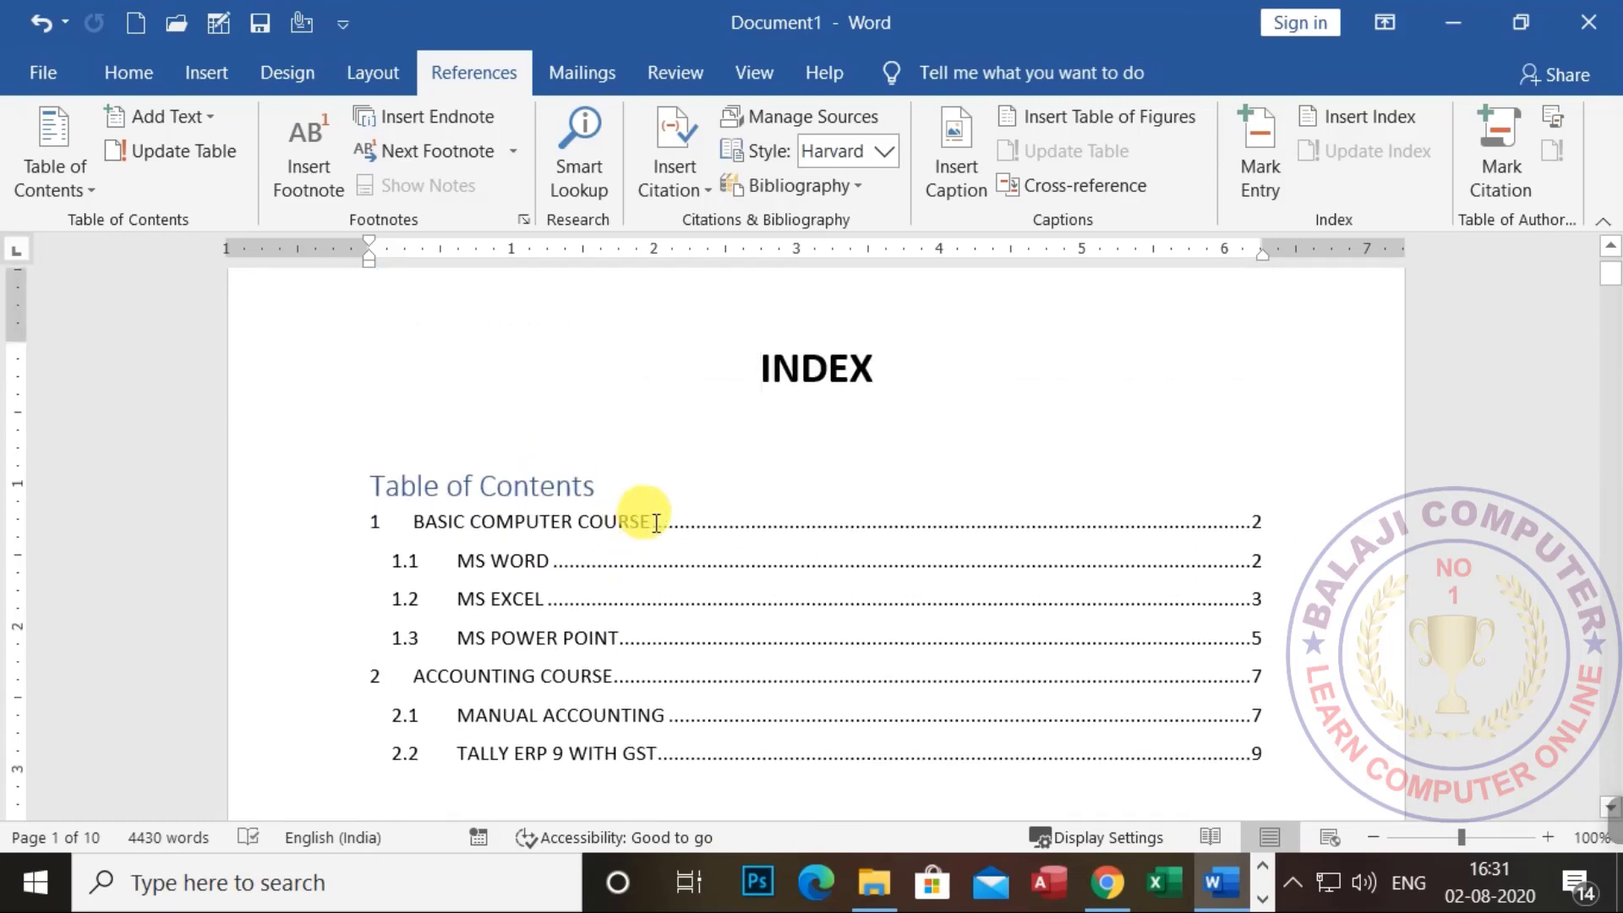
left_click(640, 520)
scroll(676, 533, "down", 5)
scroll(690, 573, "down", 6)
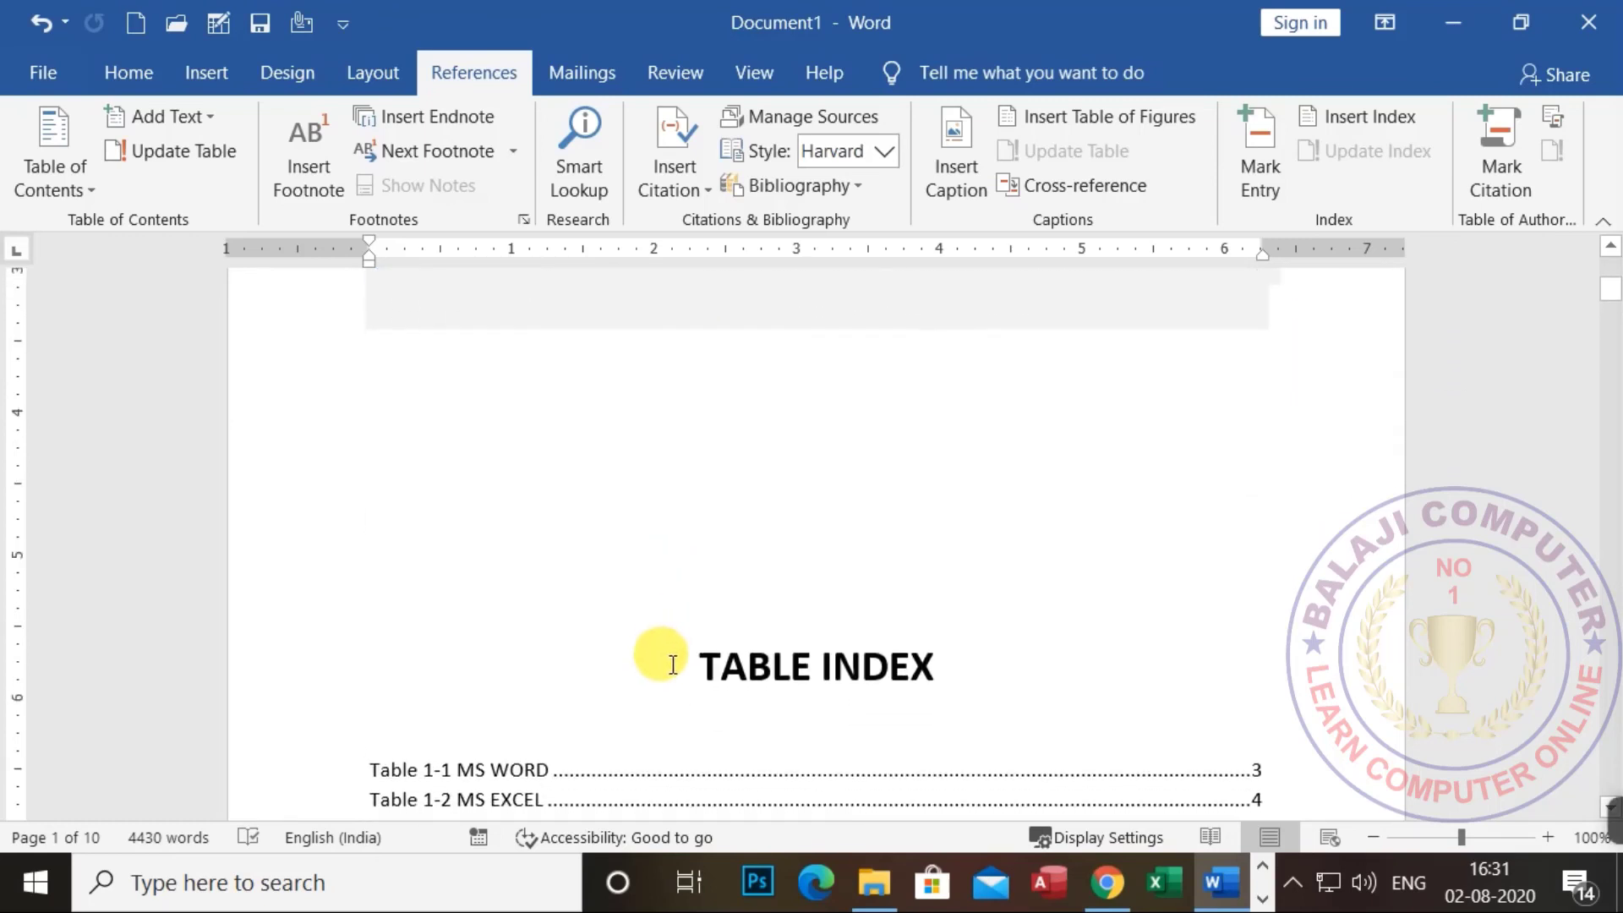
scroll(761, 508, "up", 10)
scroll(705, 548, "up", 3)
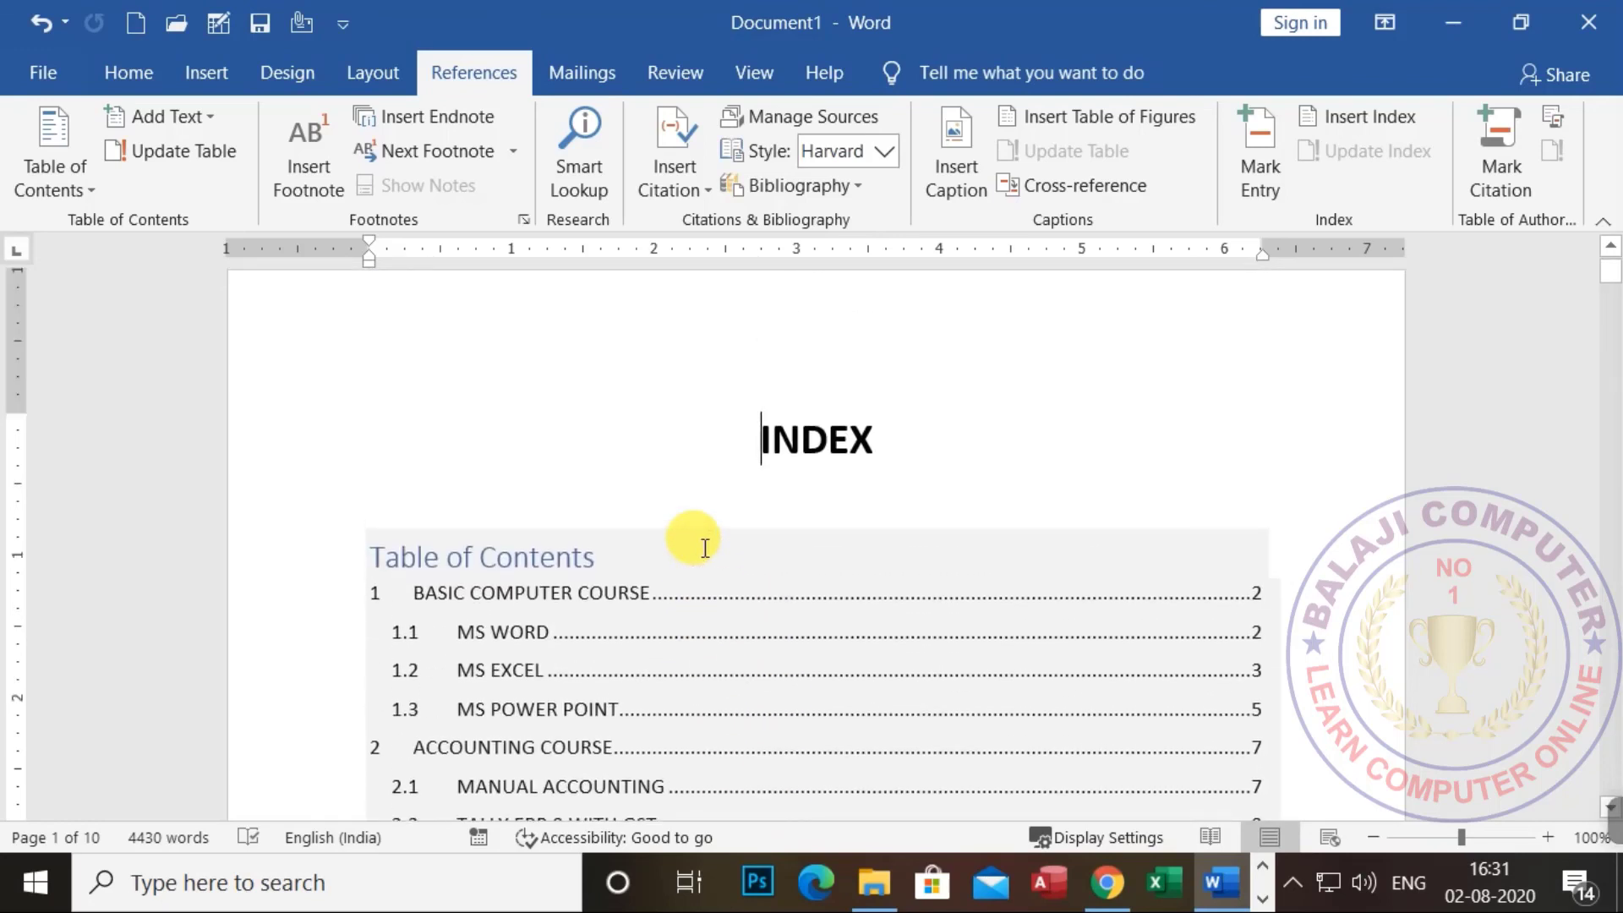